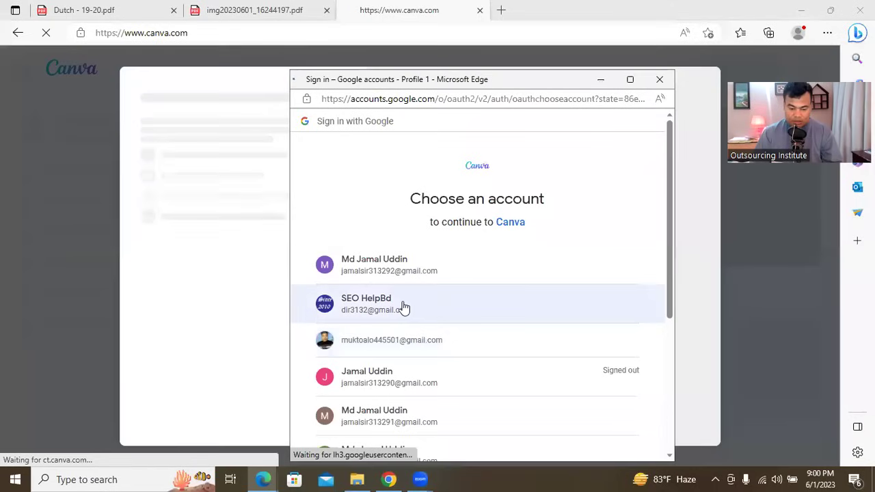
# Step: Sign in to Canva with the second listed Google account and dismiss the premium features trial offer
pyautogui.click(403, 308)
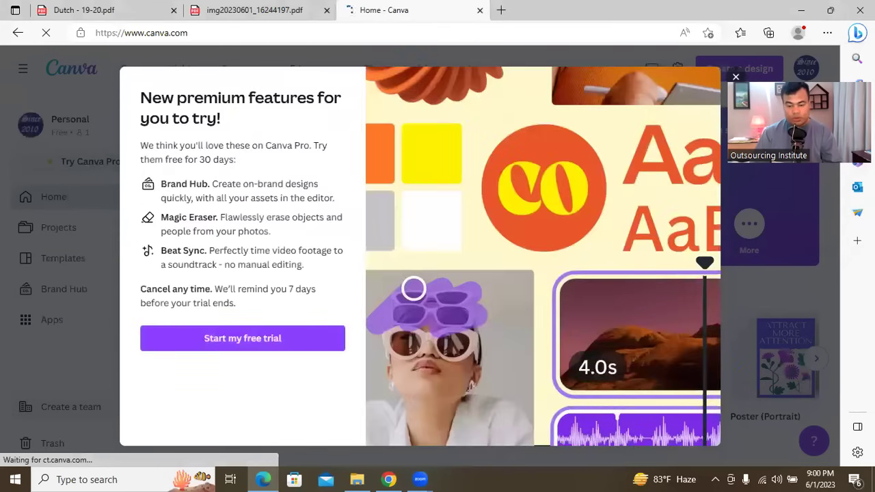
pyautogui.click(736, 77)
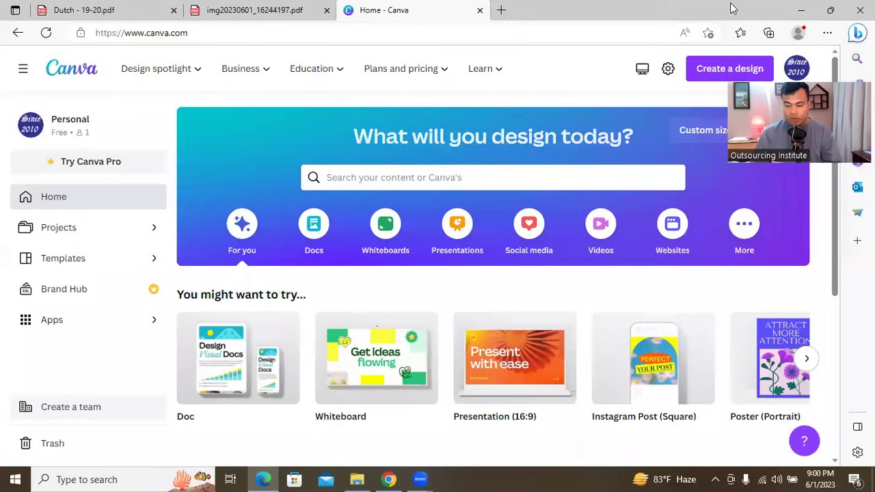
pyautogui.doubleClick(728, 8)
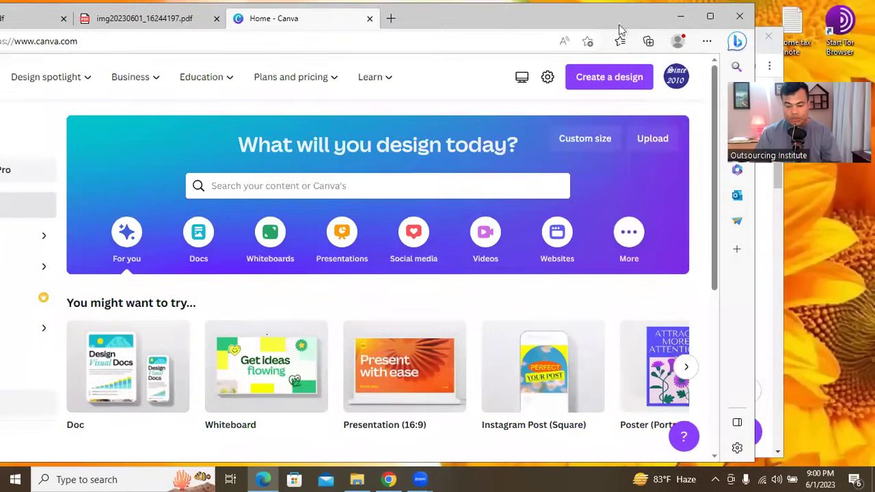
pyautogui.click(710, 16)
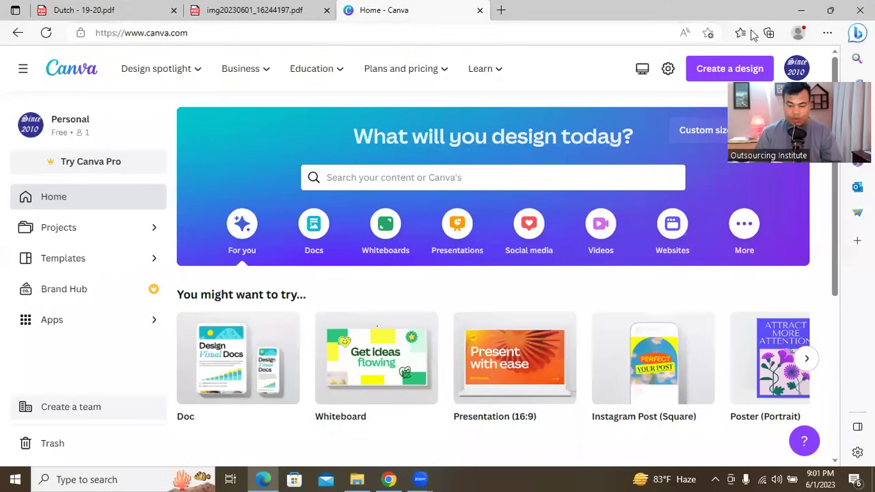
# Step: Close the Canva tab in Edge, minimize that browser and switch to the Canva home page in Chrome
pyautogui.click(481, 13)
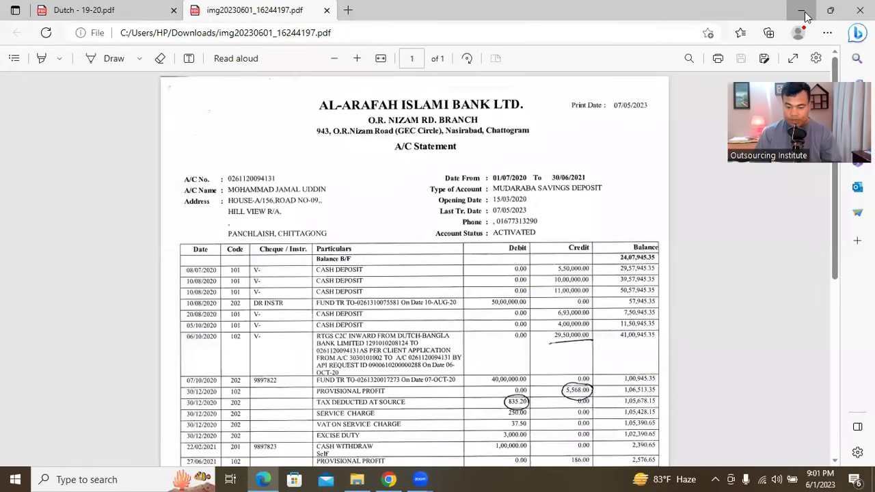
pyautogui.click(801, 10)
pyautogui.click(740, 39)
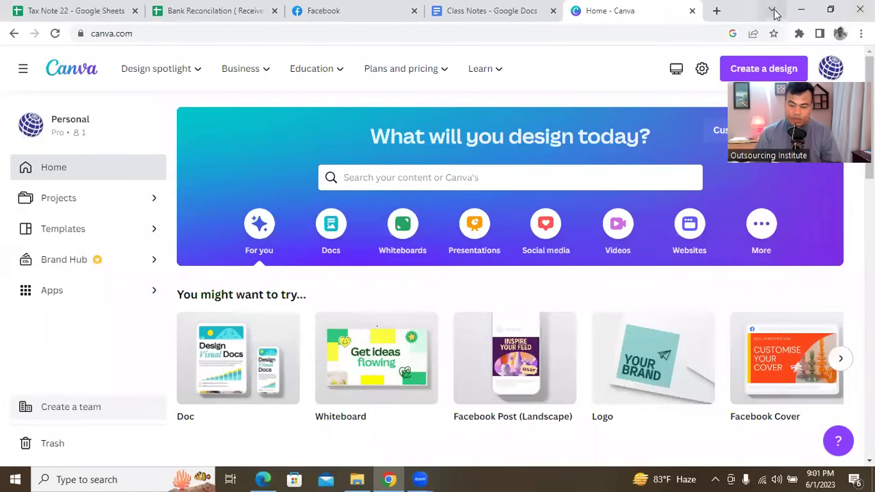
# Step: Check the signed-in account's details and look over the recent designs on the Canva home page
pyautogui.moveTo(745, 12); pyautogui.dragTo(537, 64)
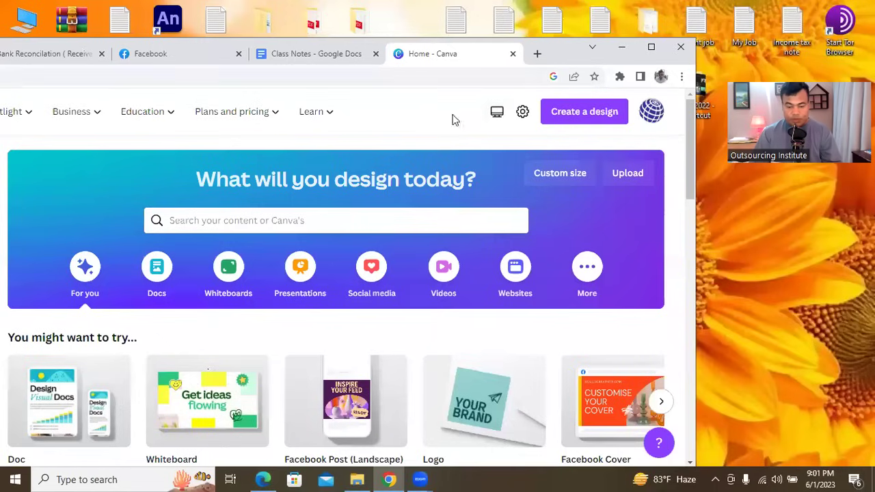
pyautogui.click(652, 111)
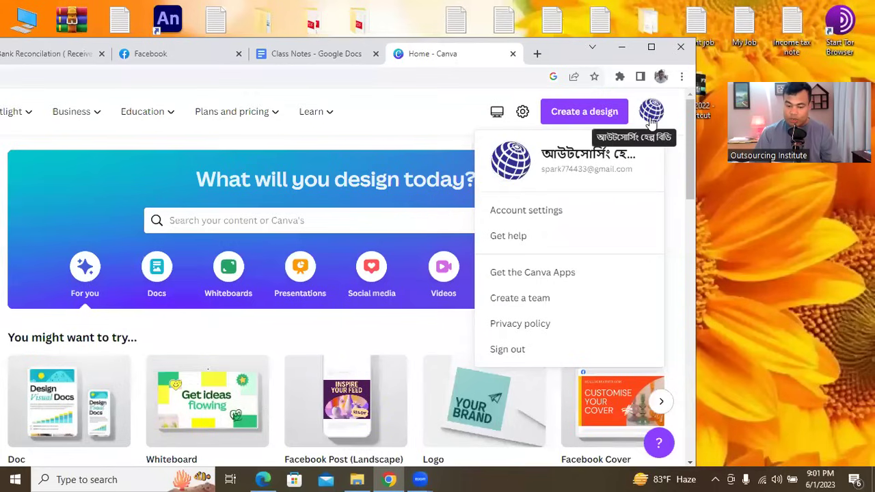
pyautogui.click(408, 103)
pyautogui.click(651, 47)
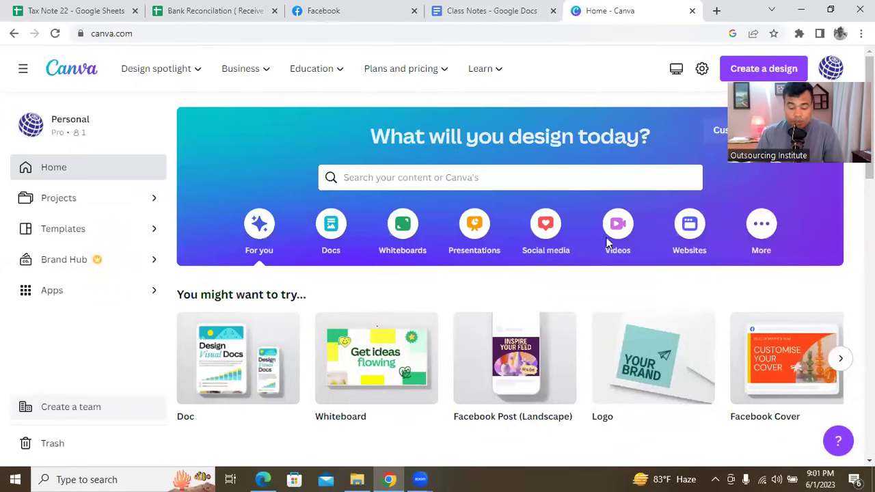
pyautogui.scroll(-4, 492, 275)
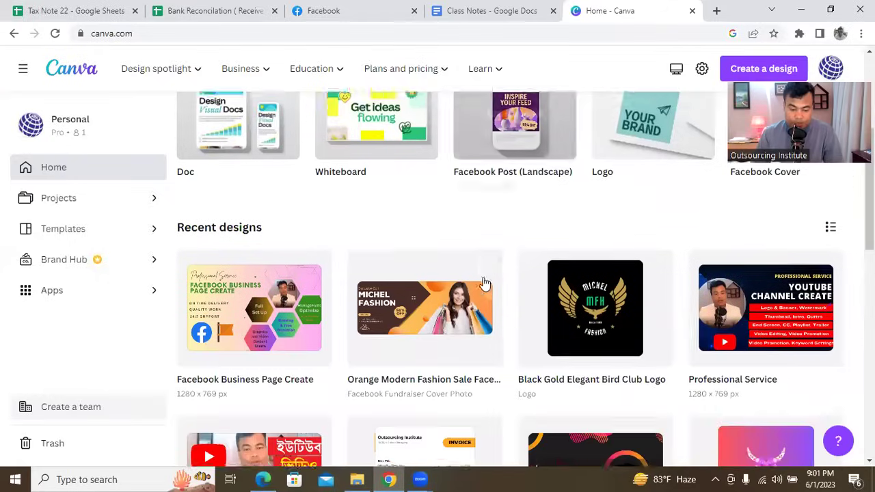
pyautogui.scroll(4, 472, 291)
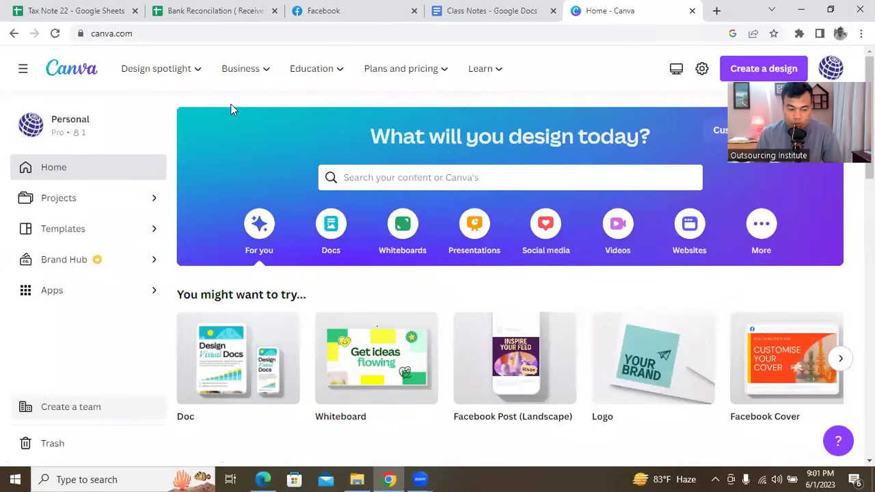
# Step: Collapse and expand the home page's navigation sidebar to compare both layouts, leaving it expanded
pyautogui.click(23, 72)
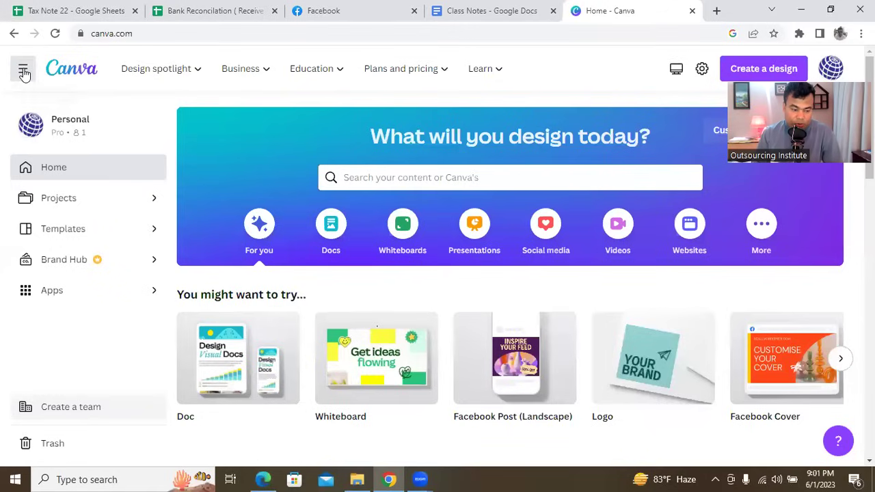
pyautogui.click(23, 71)
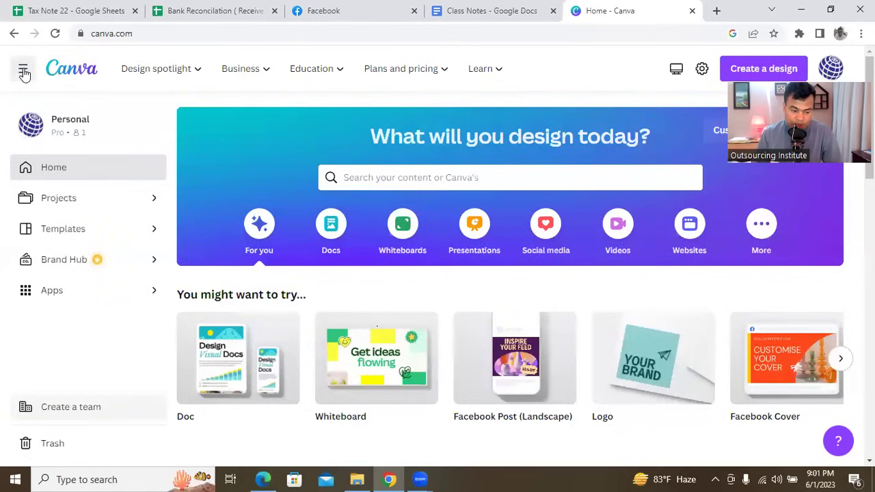
pyautogui.click(23, 71)
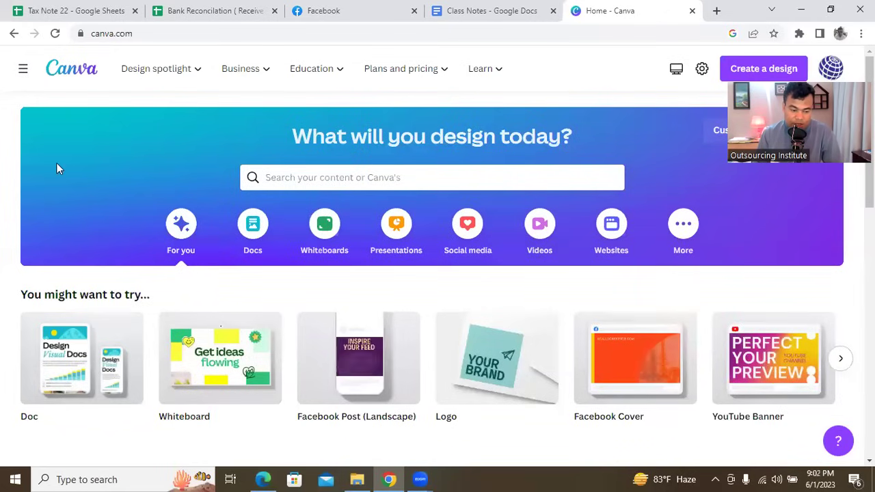
pyautogui.click(23, 71)
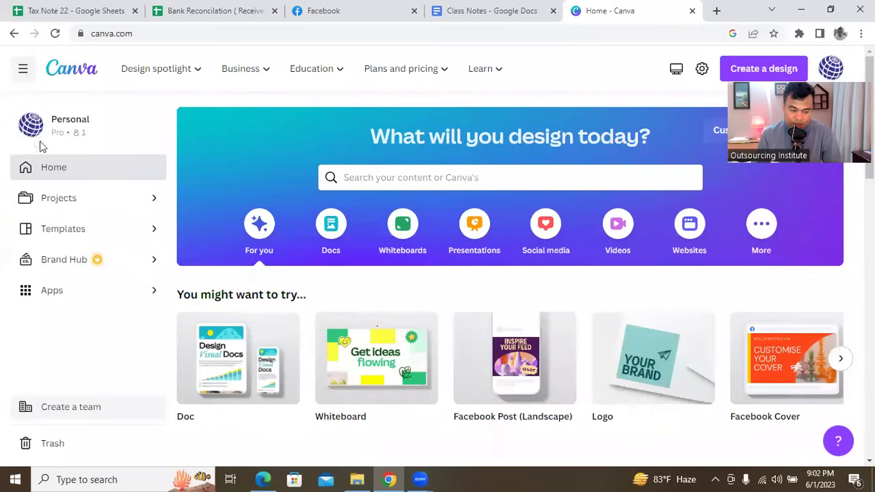
pyautogui.click(22, 74)
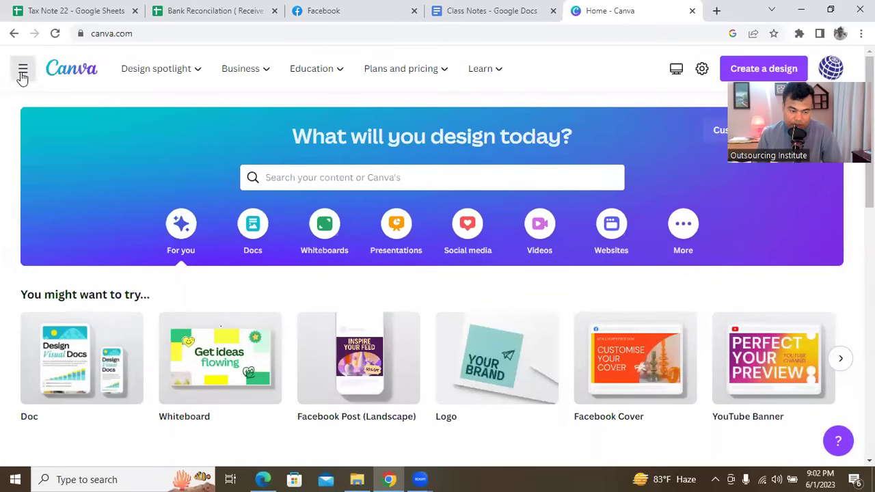
pyautogui.click(23, 73)
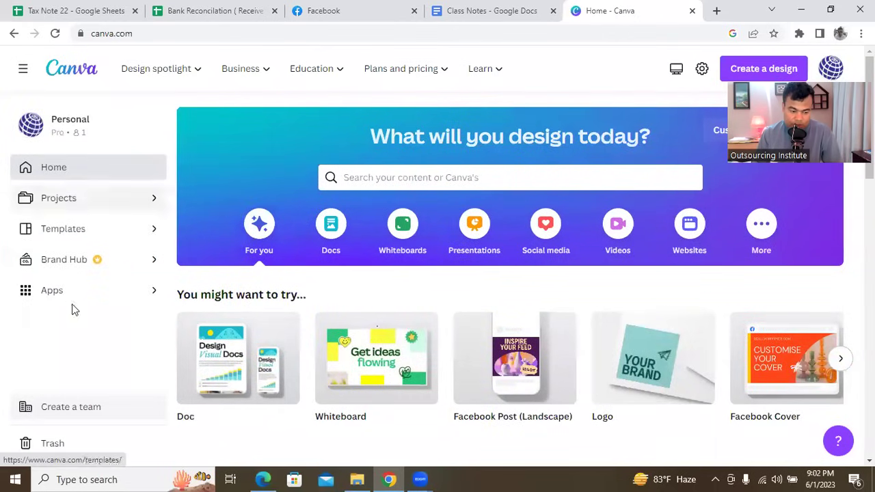
pyautogui.click(22, 68)
pyautogui.click(22, 69)
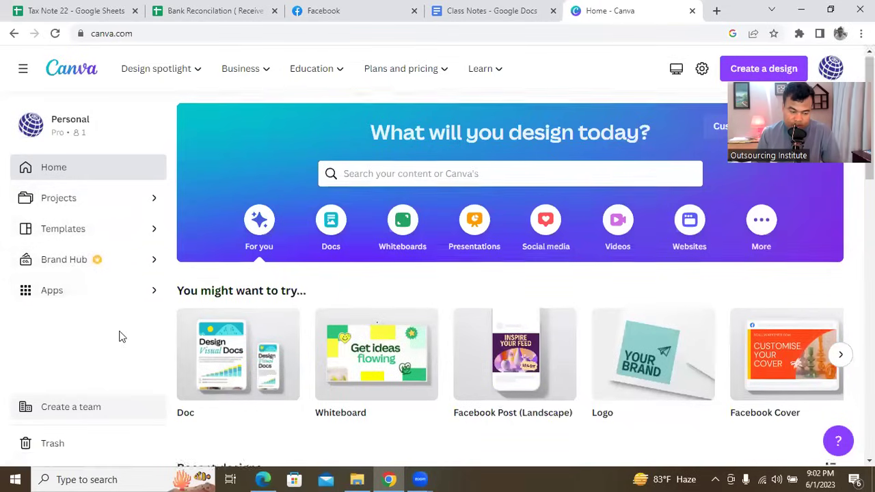
# Step: Examine the options offered under Design spotlight, Business and Education
pyautogui.scroll(-1, 110, 369)
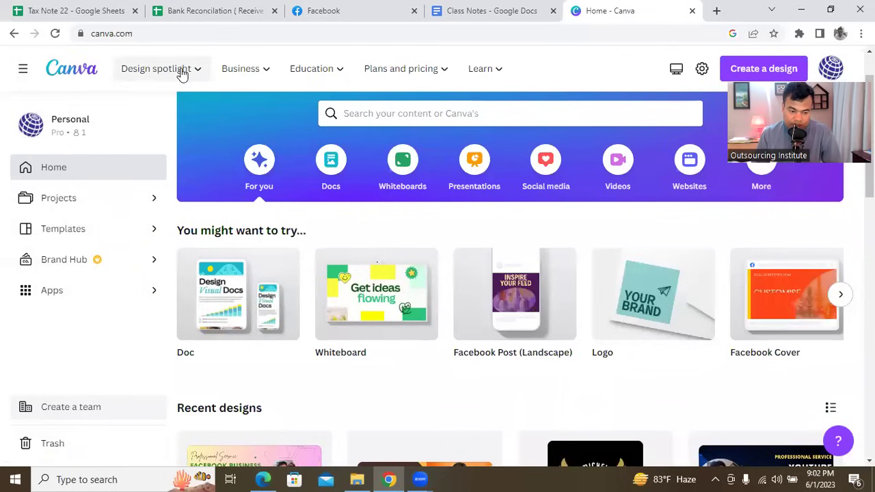
pyautogui.moveTo(186, 72)
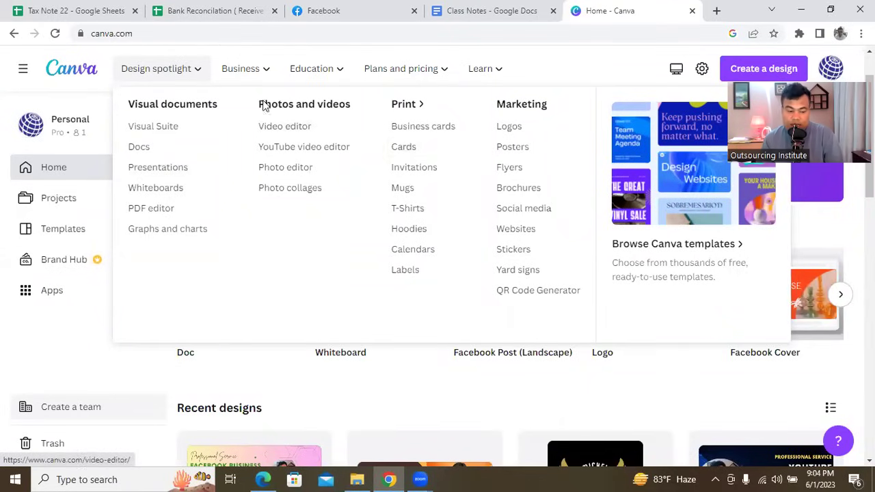
pyautogui.moveTo(262, 77)
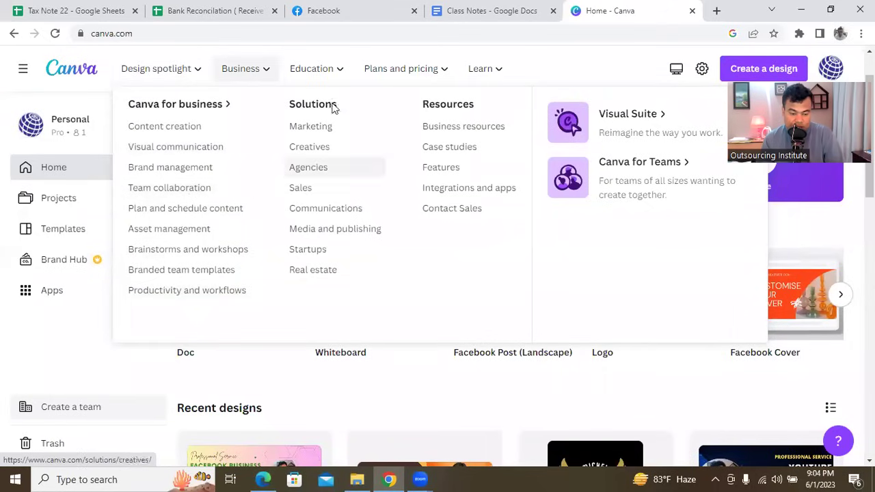
pyautogui.moveTo(325, 75)
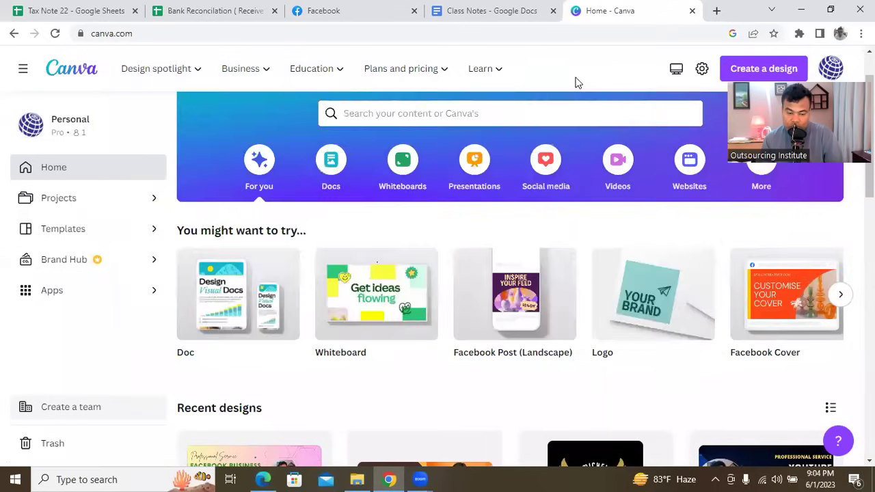
pyautogui.moveTo(191, 77)
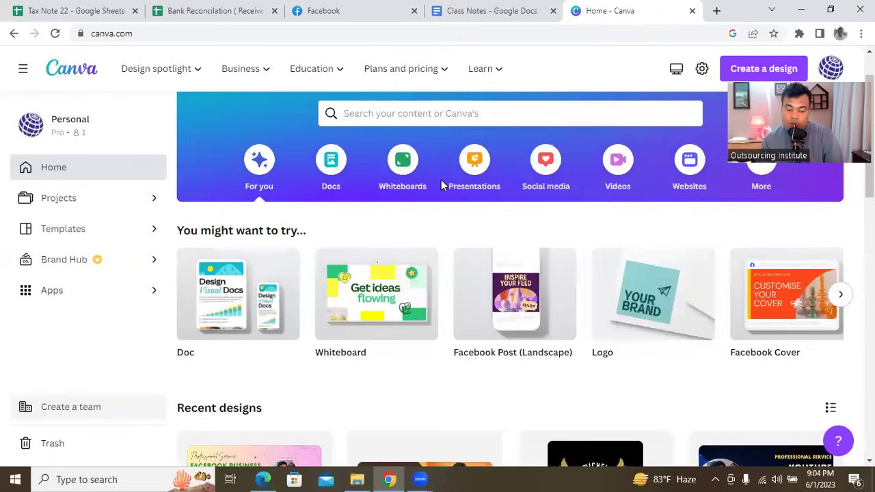
pyautogui.scroll(1, 441, 184)
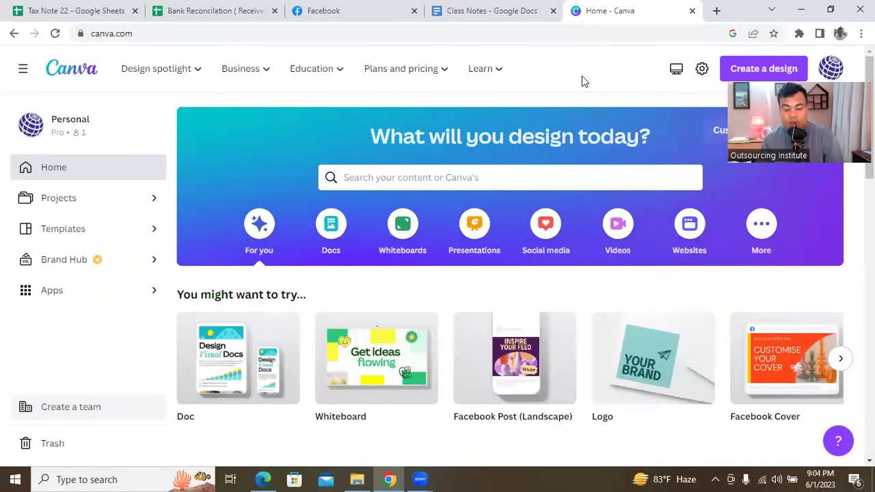
# Step: In the Class Notes document in Google Docs, add "Logo" as a numbered item directly below the "Graphic Design With Canva:" heading
pyautogui.click(510, 11)
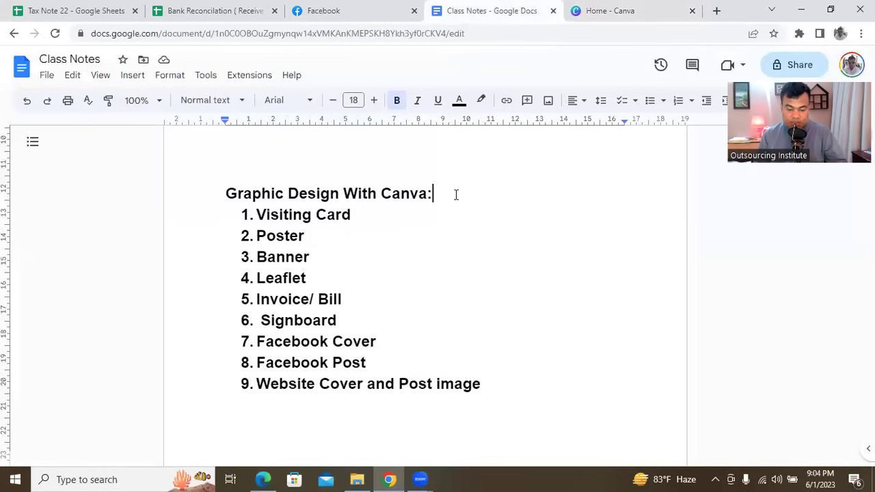
pyautogui.press('Return')
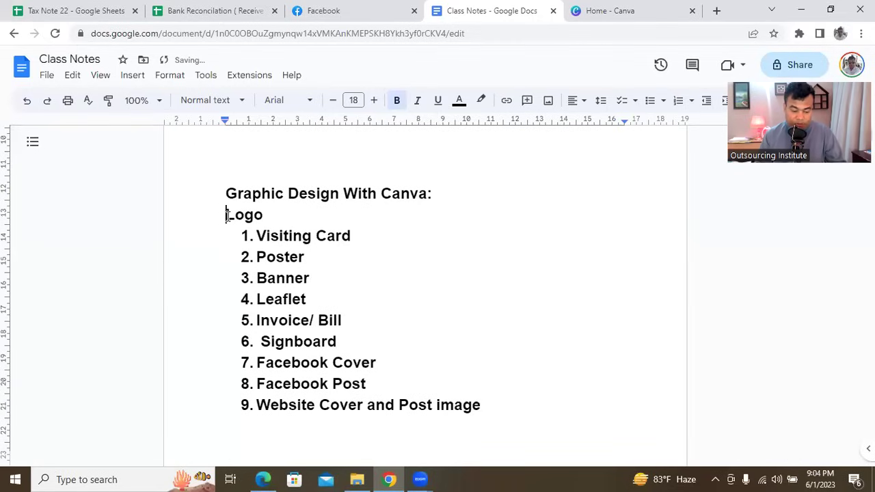
pyautogui.hotkey('ctrl', 'shift', '7')
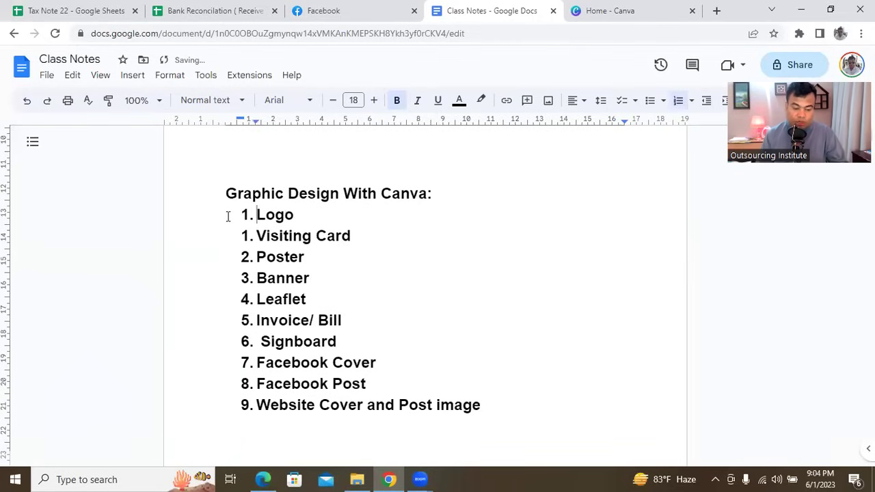
# Step: Return to Canva, close its tab and reopen canva.com in a new browser tab
pyautogui.click(611, 8)
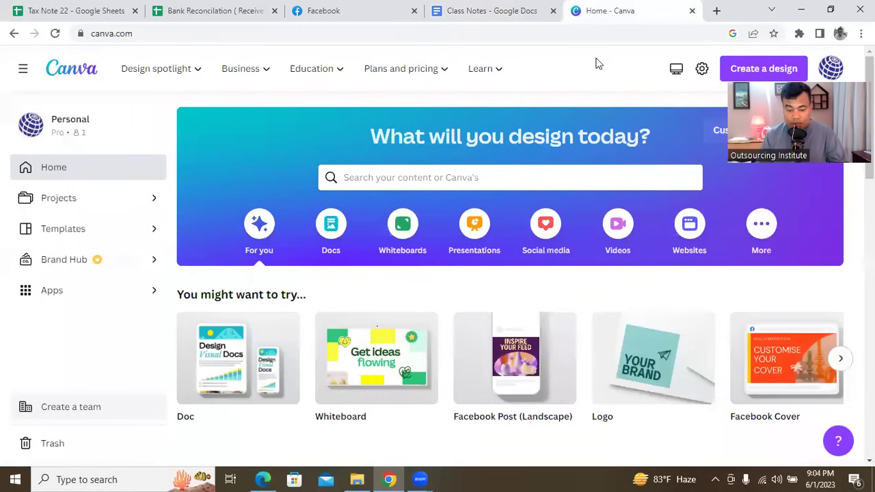
pyautogui.scroll(-3, 568, 283)
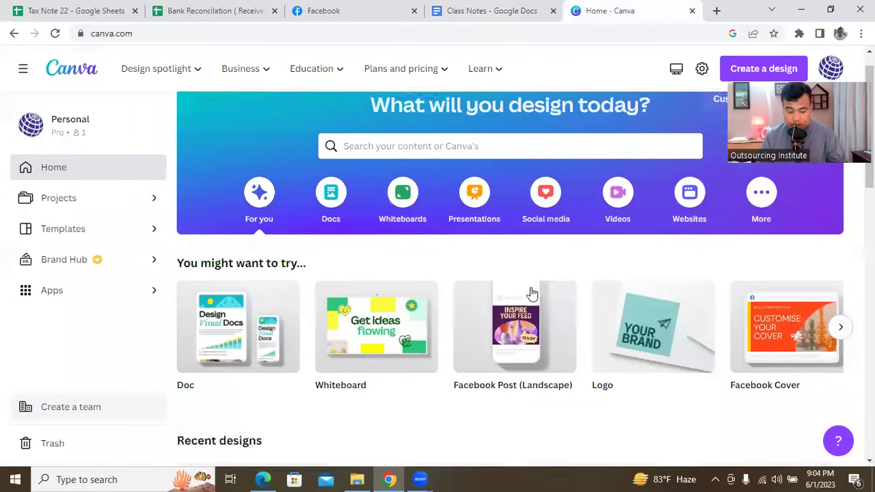
pyautogui.scroll(3, 530, 288)
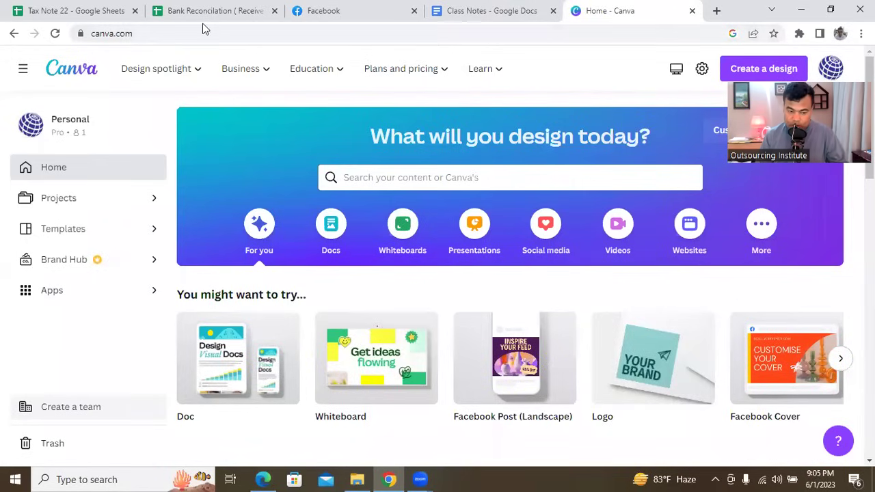
pyautogui.click(693, 11)
pyautogui.click(634, 11)
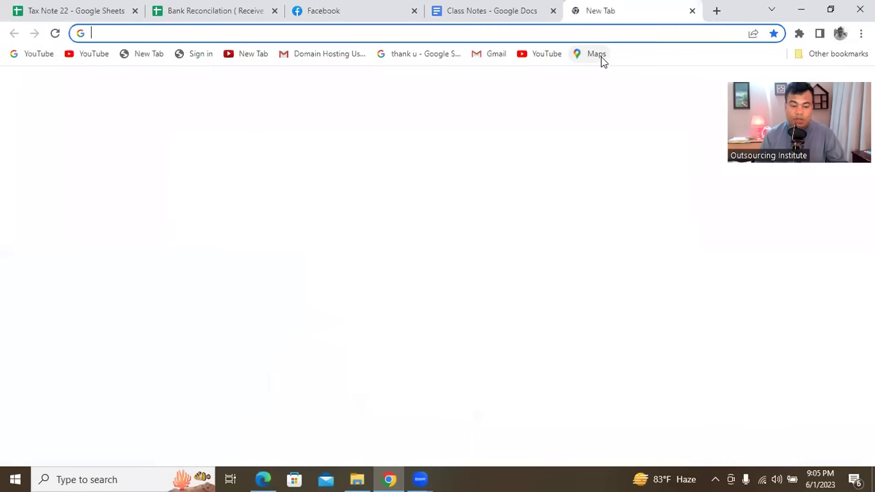
pyautogui.write('canva.com')
pyautogui.press('Return')
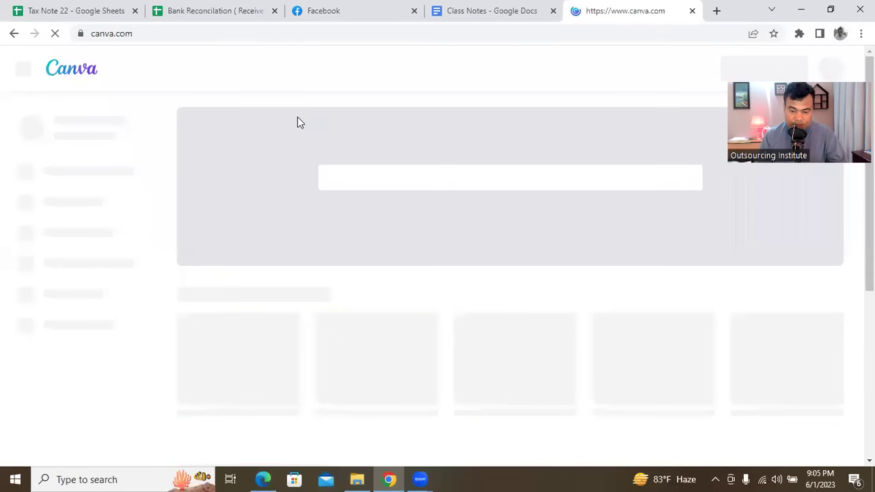
# Step: Search the Canva templates for "logo"
pyautogui.click(366, 179)
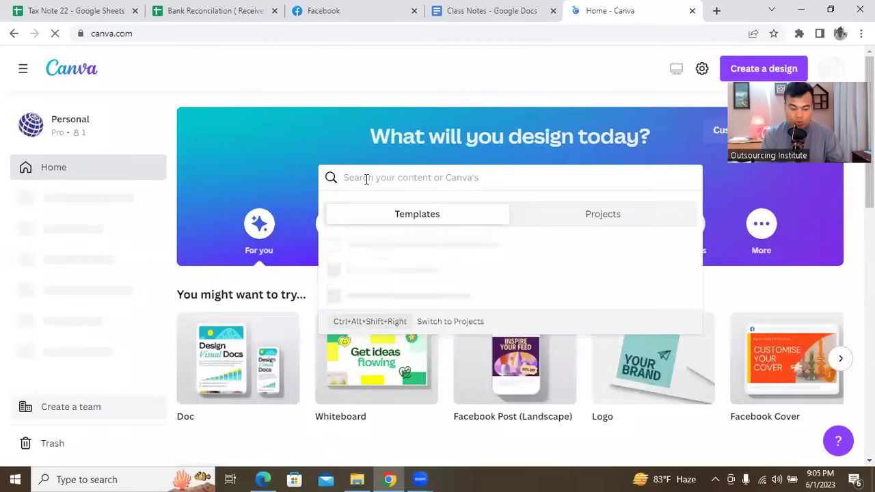
pyautogui.write('o')
pyautogui.press('BackSpace')
pyautogui.write('logo')
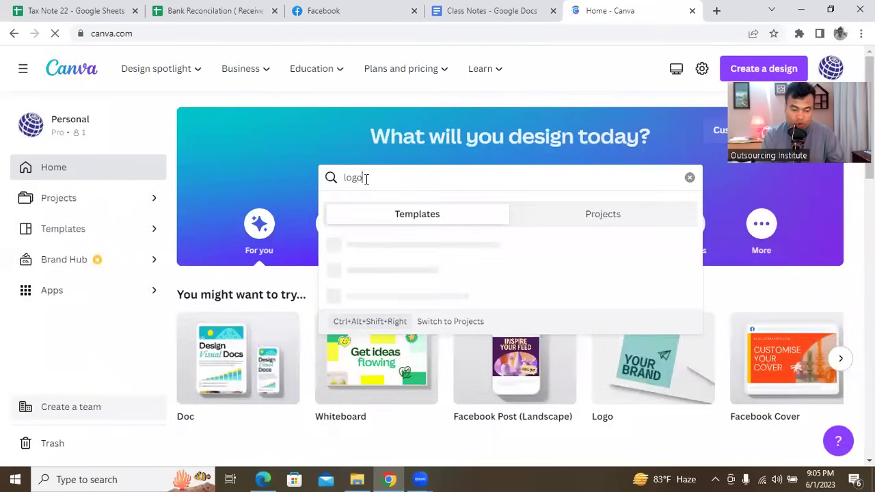
pyautogui.press('Return')
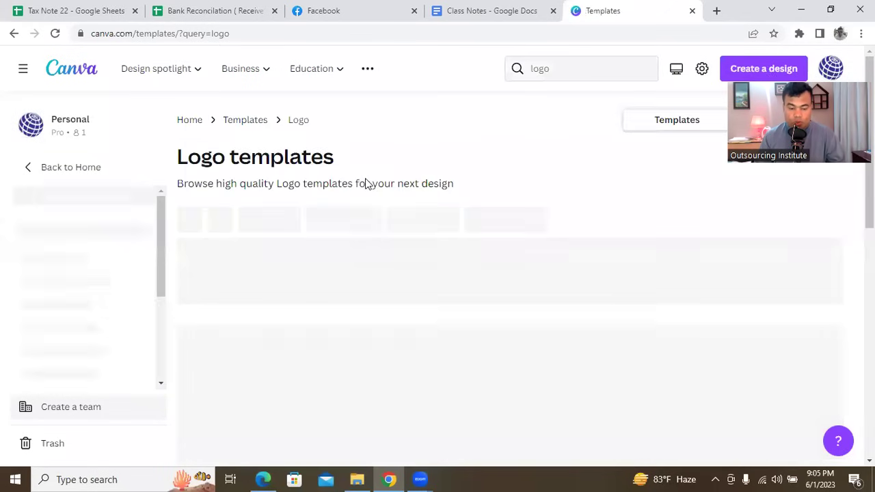
# Step: Go back to the Canva home page and rerun the template search for "logo"
pyautogui.click(14, 33)
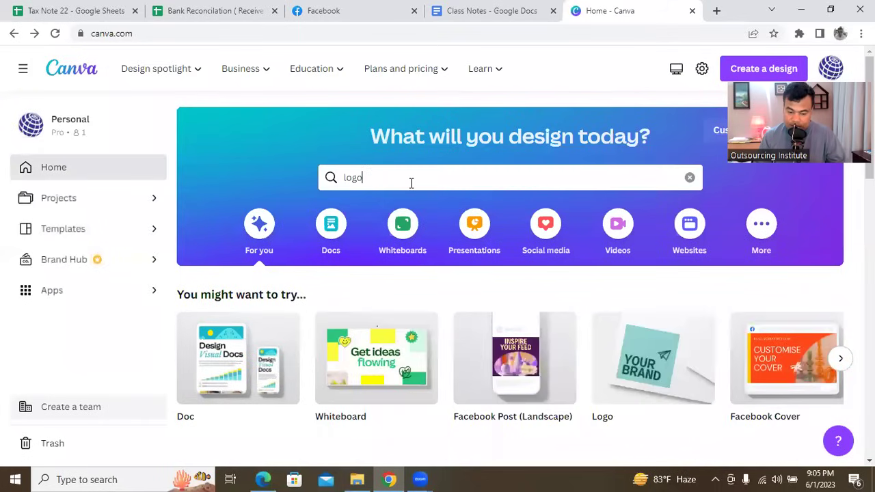
pyautogui.click(411, 182)
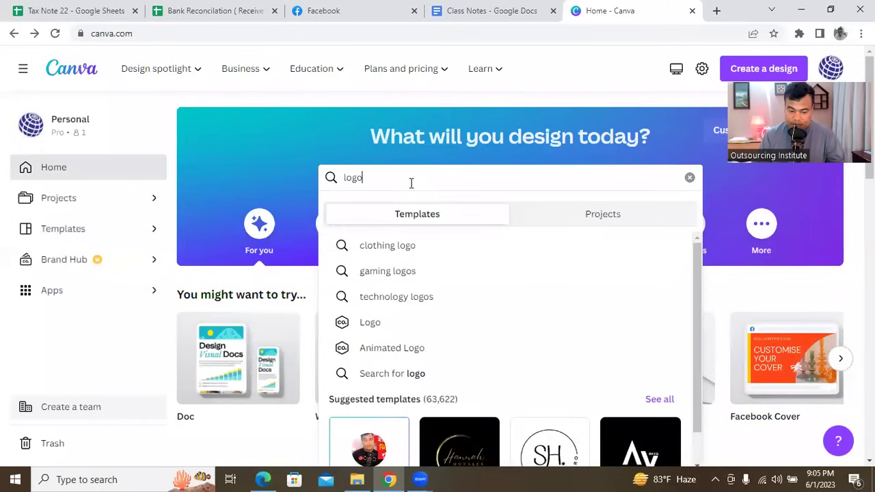
pyautogui.press('Return')
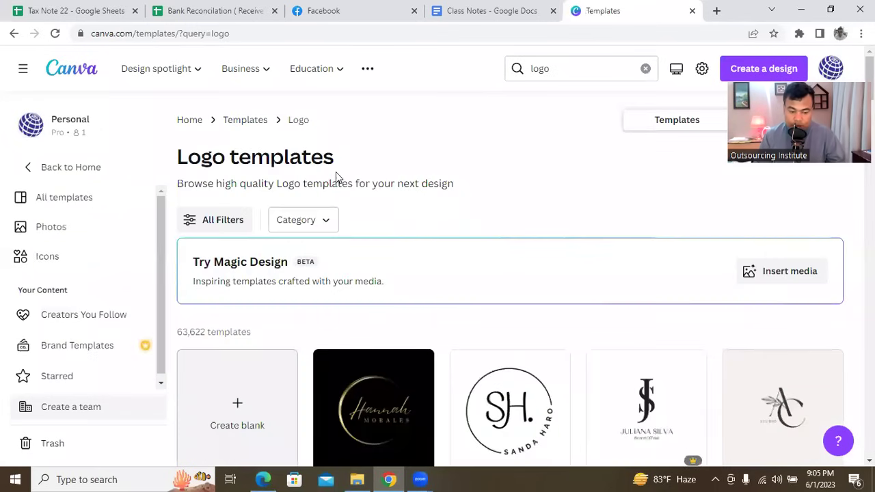
# Step: Browse the logo templates for different styles and return to the beginning of the results
pyautogui.scroll(-3, 461, 250)
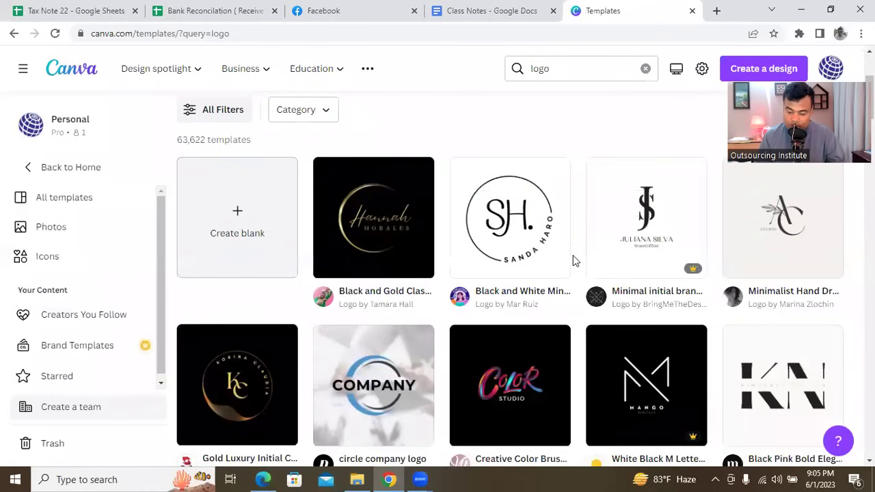
pyautogui.scroll(-3, 573, 261)
pyautogui.scroll(-3, 573, 260)
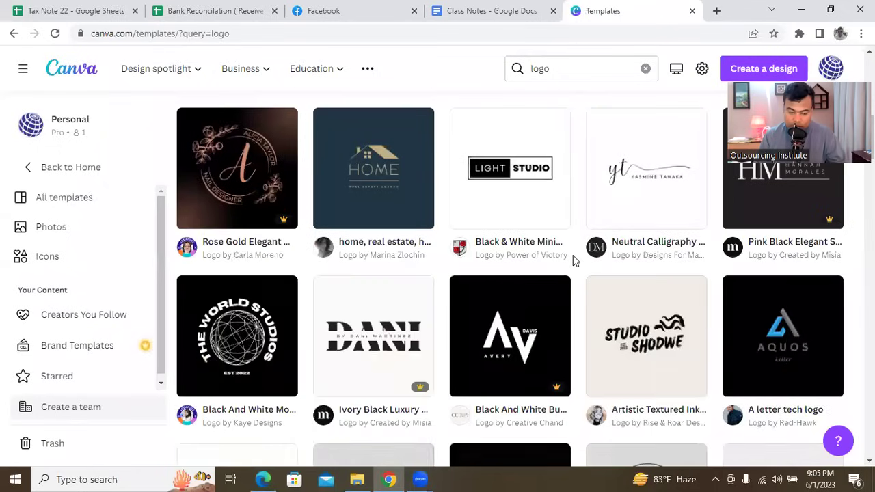
pyautogui.scroll(5, 573, 261)
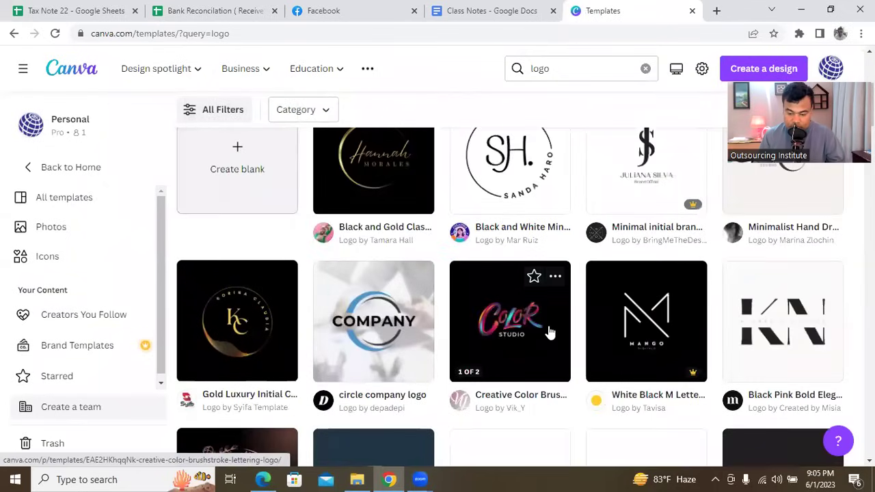
pyautogui.scroll(-10, 550, 331)
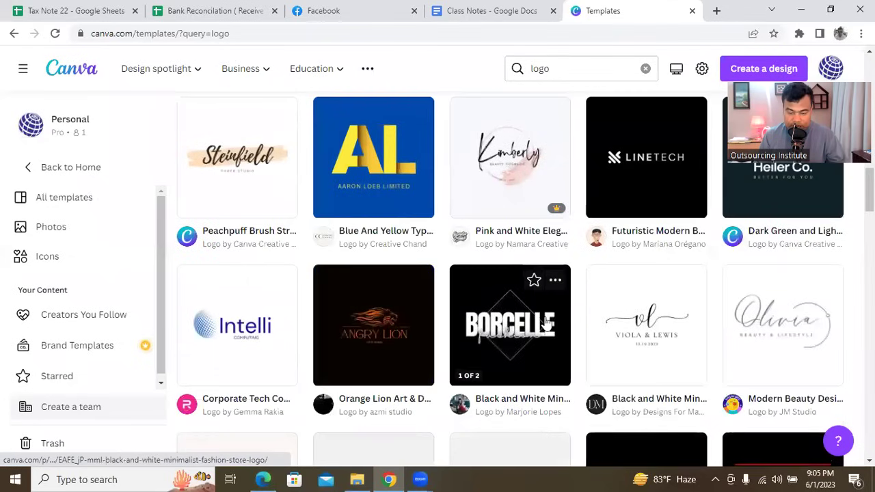
pyautogui.scroll(-8, 547, 321)
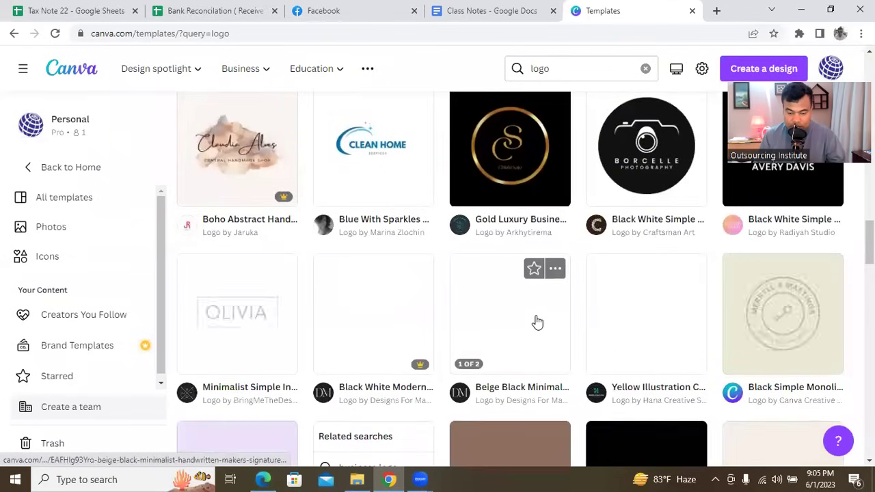
pyautogui.scroll(-5, 519, 315)
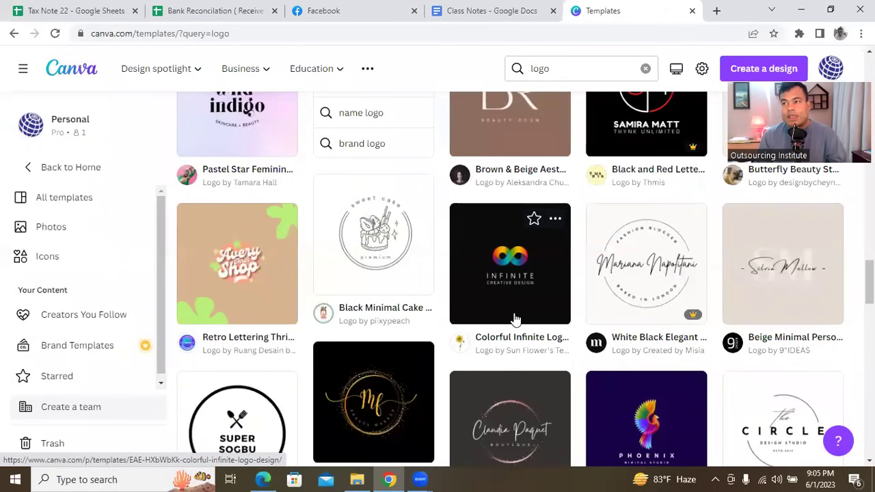
pyautogui.scroll(-3, 516, 319)
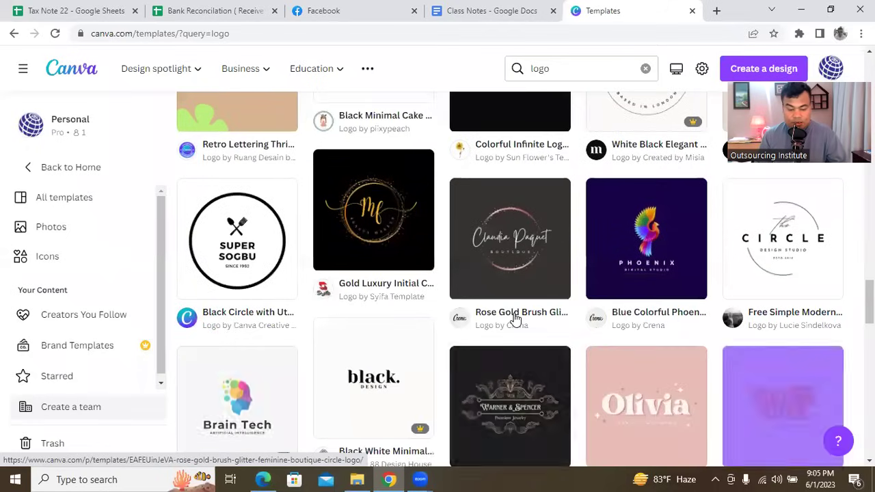
pyautogui.scroll(4, 516, 320)
pyautogui.scroll(-5, 516, 320)
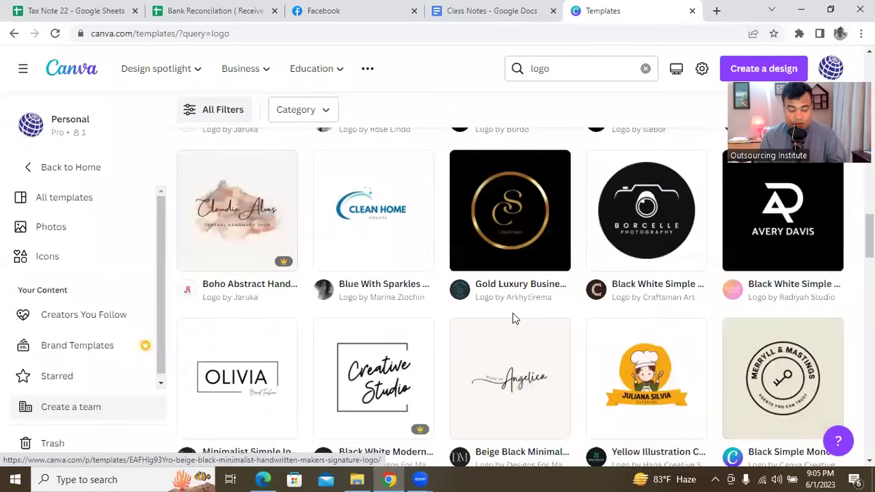
pyautogui.scroll(3, 513, 314)
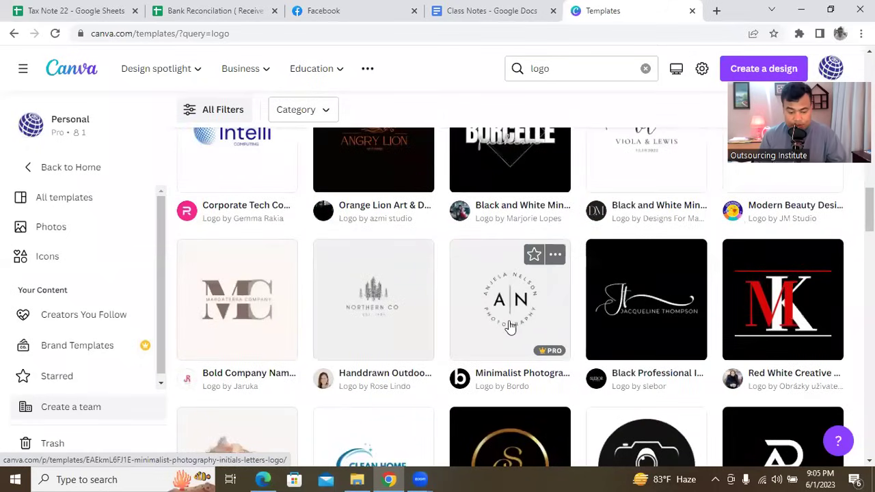
pyautogui.scroll(3, 494, 284)
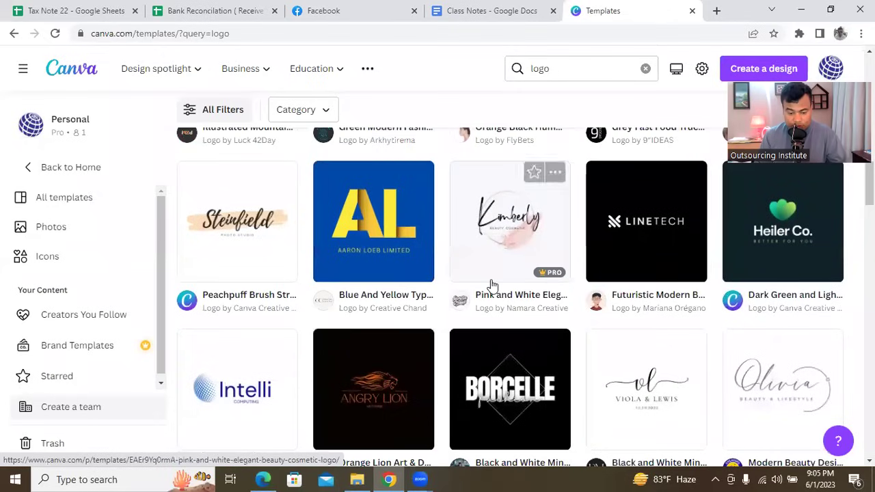
pyautogui.scroll(4, 492, 285)
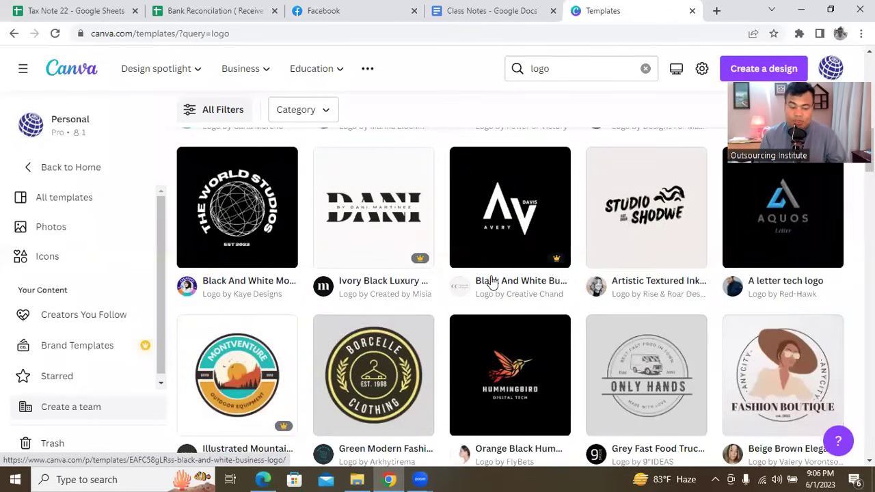
pyautogui.scroll(3, 487, 281)
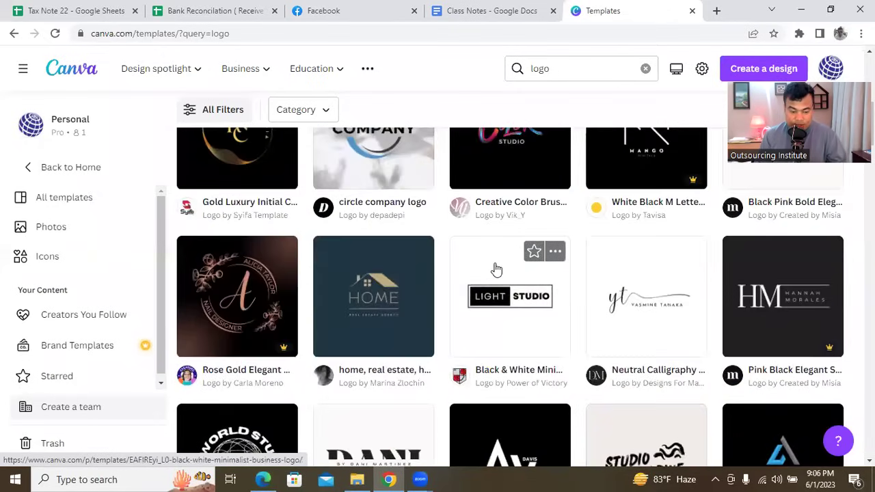
pyautogui.scroll(2, 497, 271)
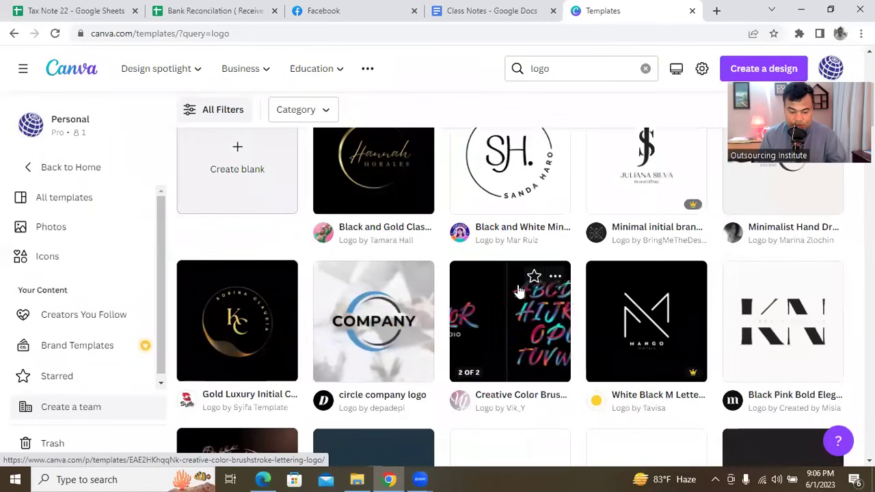
pyautogui.scroll(4, 518, 289)
pyautogui.scroll(-4, 527, 294)
# Step: Find the Orange Black Simple Homemade Premium Quality Restaurant logo template and open it in the editor for customizing
pyautogui.scroll(-15, 558, 340)
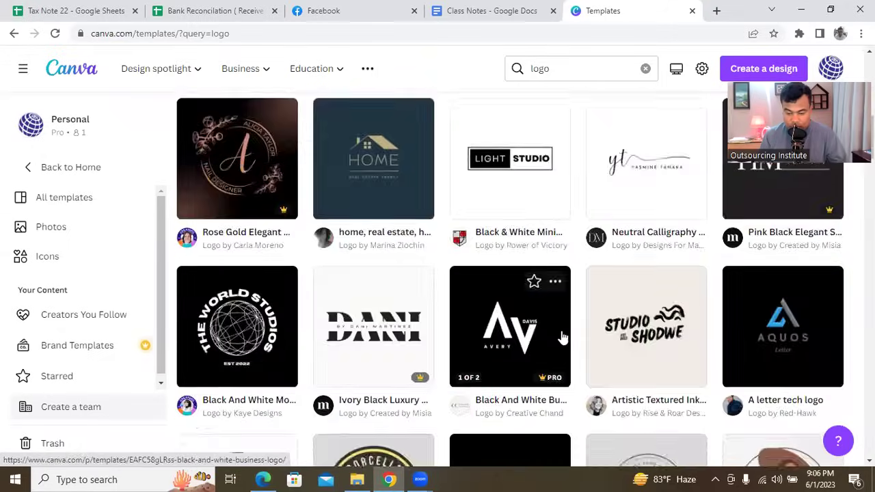
pyautogui.scroll(-12, 560, 335)
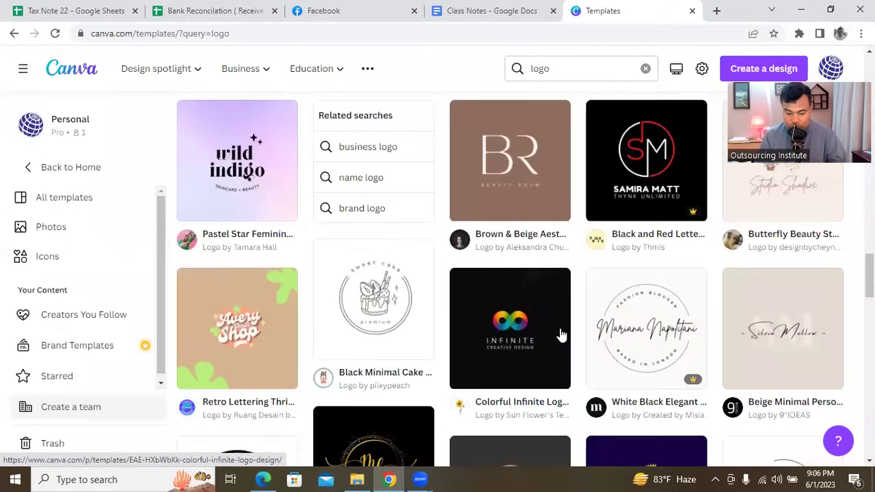
pyautogui.scroll(-4, 561, 333)
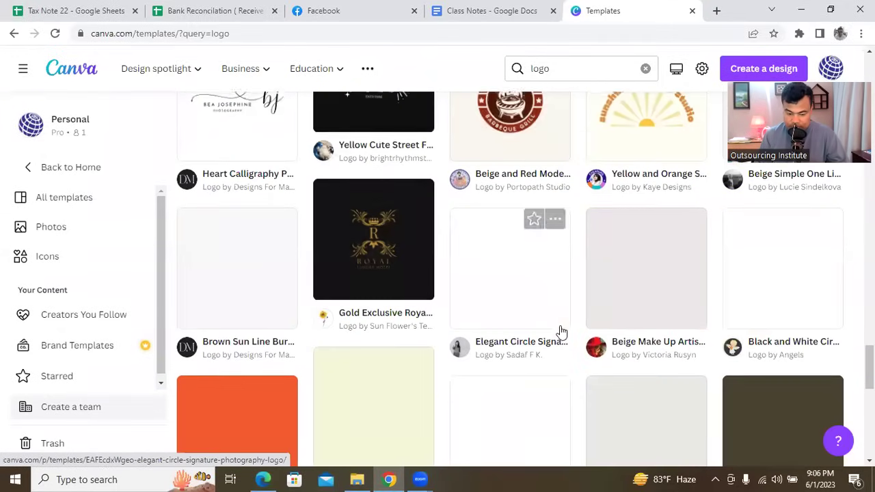
pyautogui.scroll(-4, 561, 332)
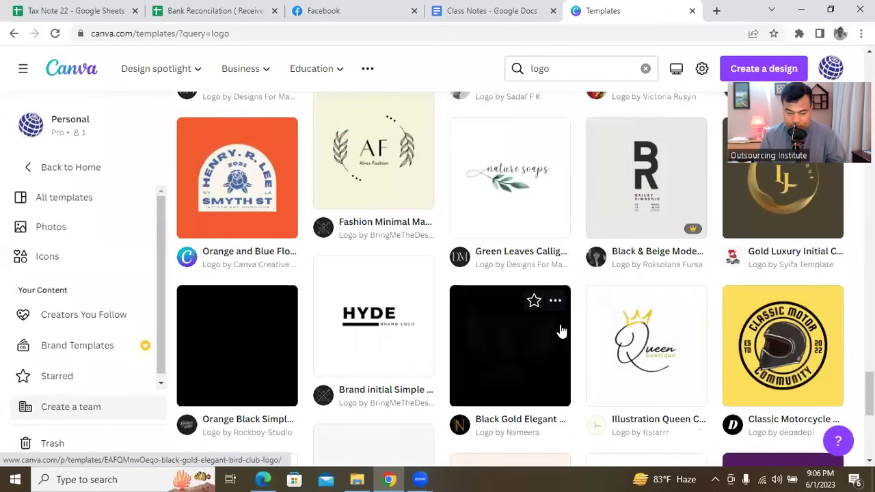
pyautogui.scroll(-2, 561, 331)
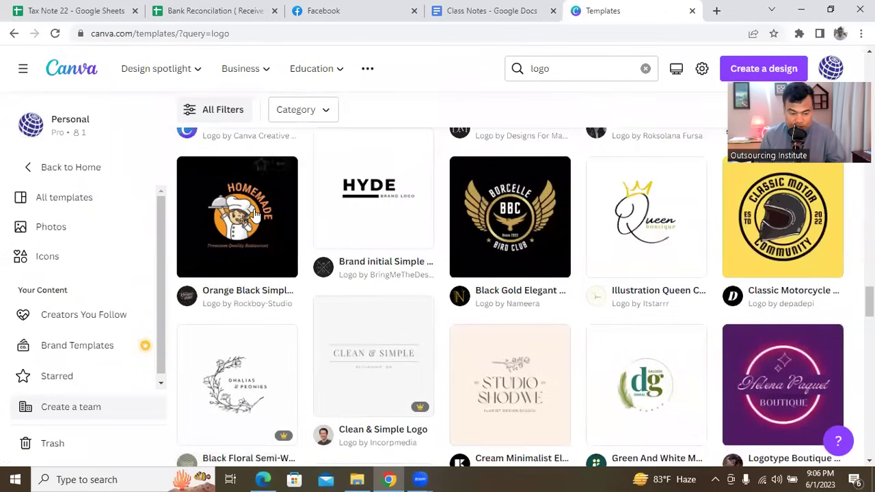
pyautogui.click(255, 215)
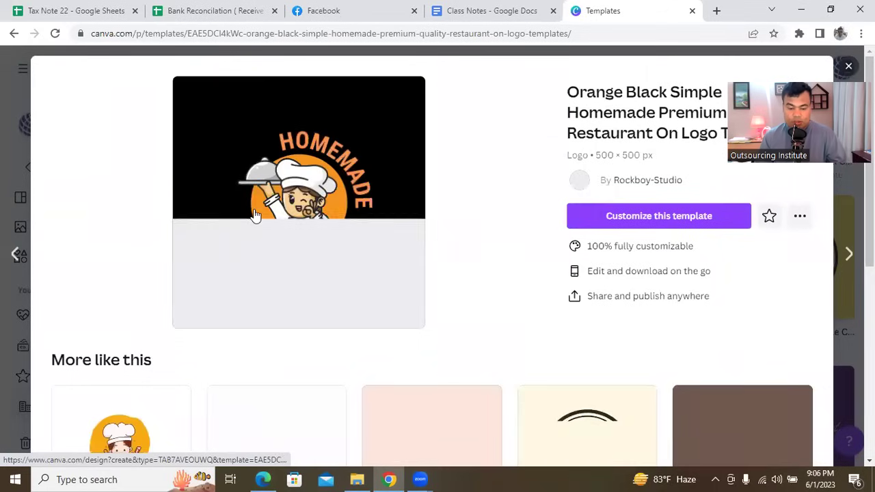
pyautogui.click(654, 217)
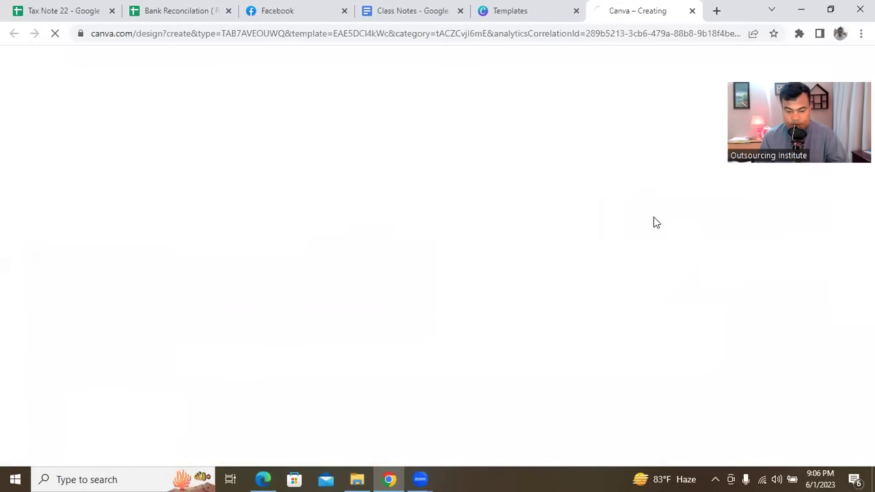
pyautogui.click(539, 14)
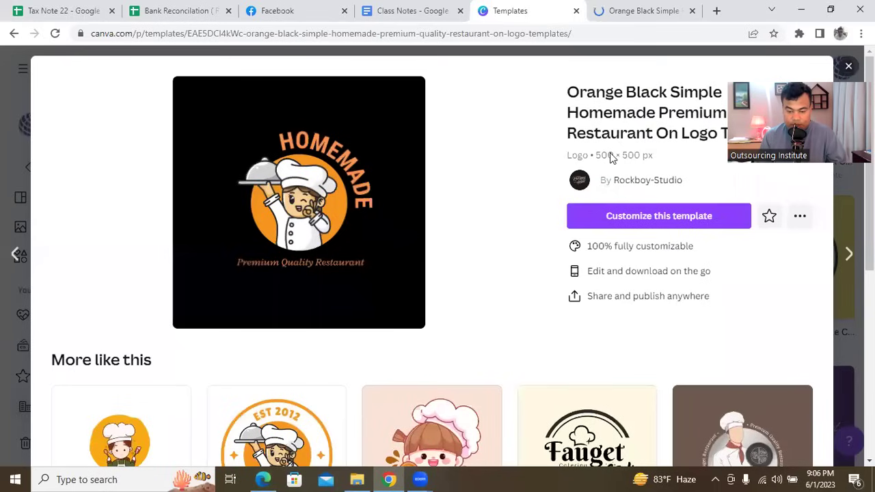
pyautogui.click(626, 8)
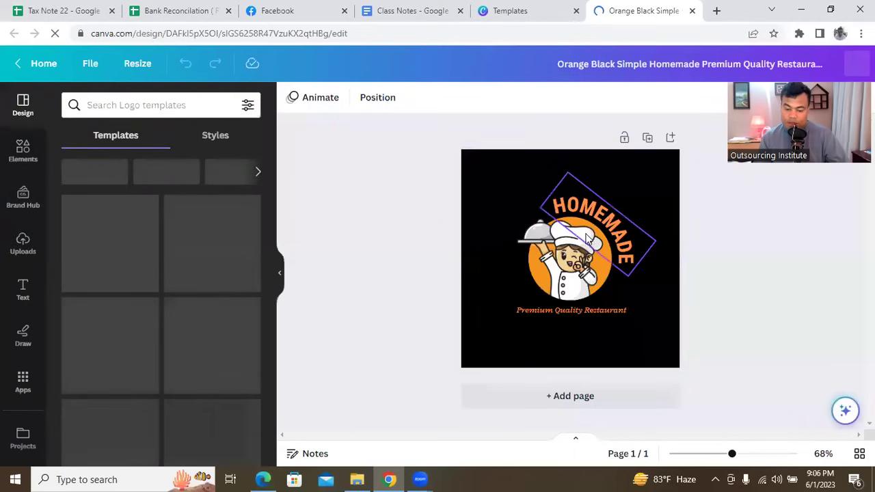
# Step: Select the text of the curved HOMEMADE heading and deselect it
pyautogui.click(627, 262)
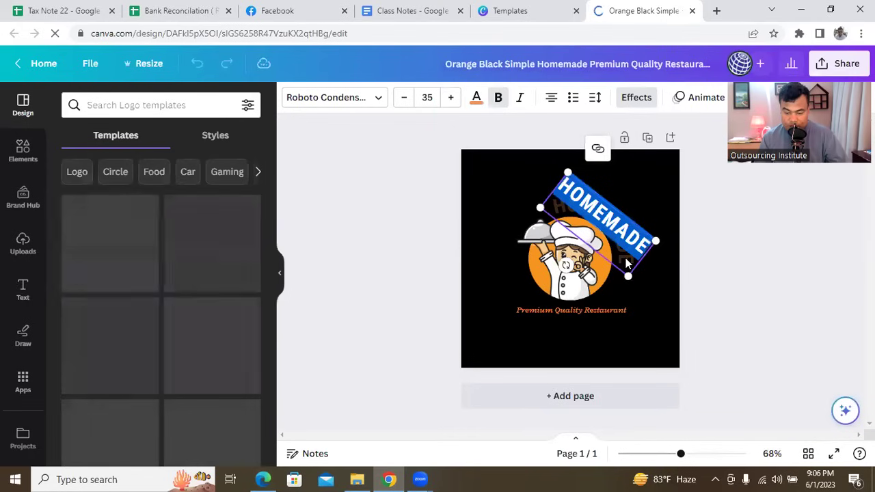
pyautogui.click(660, 177)
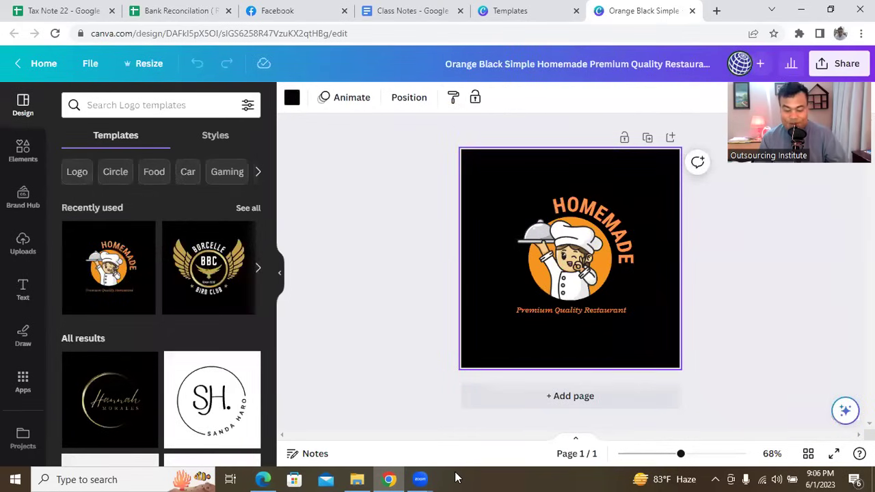
# Step: Switch to the Zoom meeting and look through both pages of the participant gallery
pyautogui.click(420, 479)
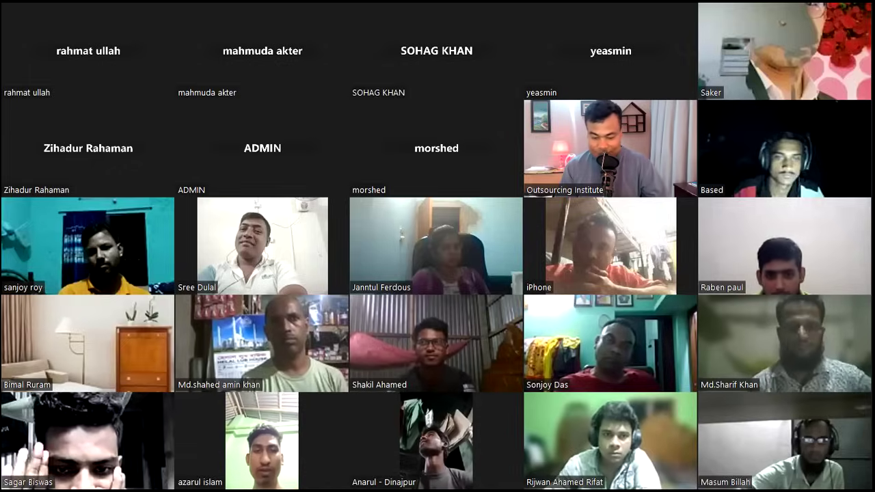
pyautogui.press('pagedown')
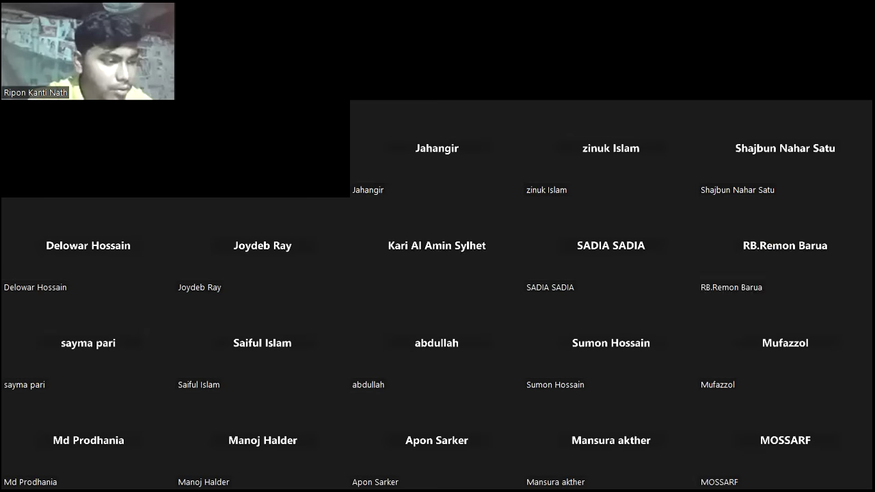
pyautogui.press('pageup')
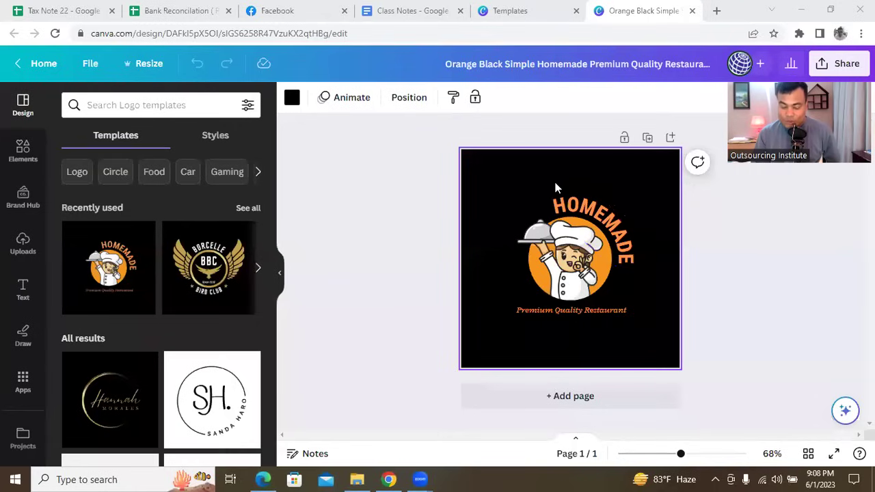
# Step: Clear the text of the curved HOMEMADE heading in the restaurant logo
pyautogui.click(364, 223)
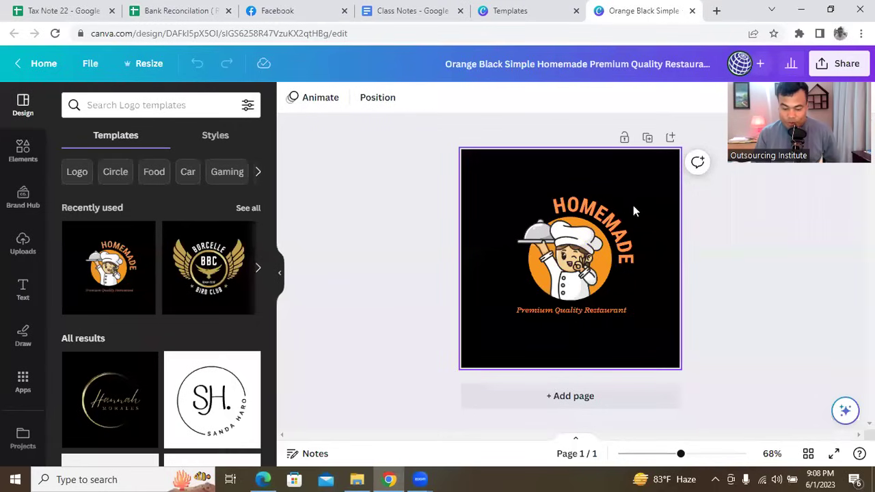
pyautogui.doubleClick(625, 247)
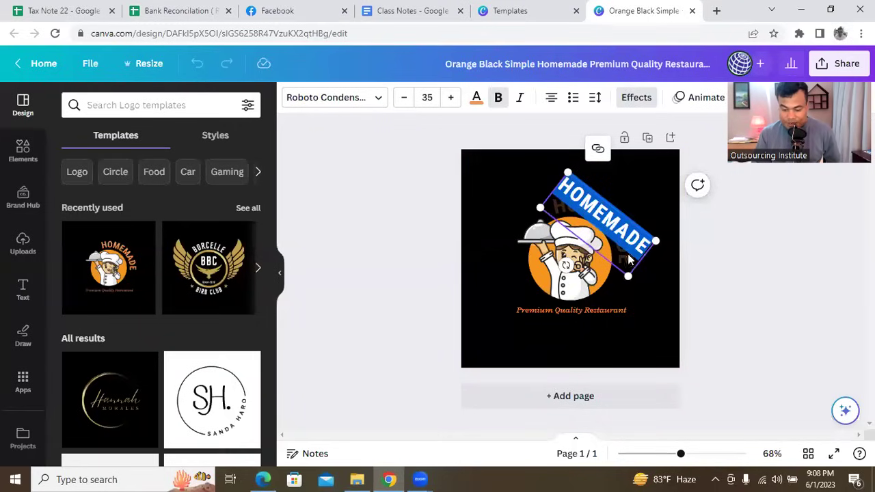
pyautogui.click(509, 216)
pyautogui.doubleClick(633, 254)
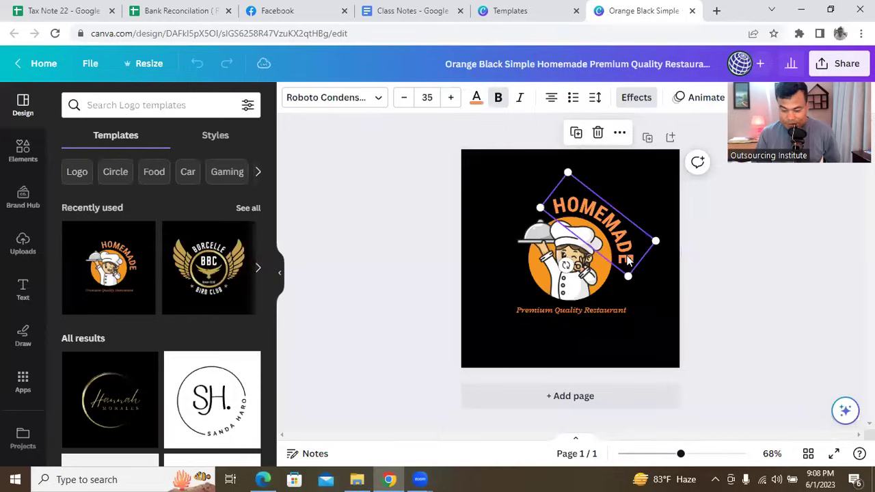
pyautogui.click(642, 249)
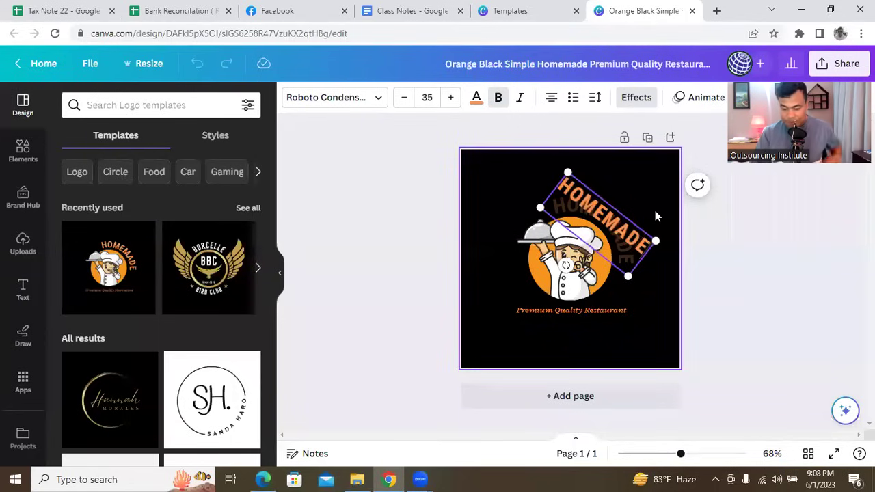
pyautogui.press('BackSpace')
pyautogui.press('BackSpace')
pyautogui.press('BackSpace')
pyautogui.press('BackSpace')
pyautogui.press('BackSpace')
pyautogui.press('BackSpace')
pyautogui.press('BackSpace')
pyautogui.press('BackSpace')
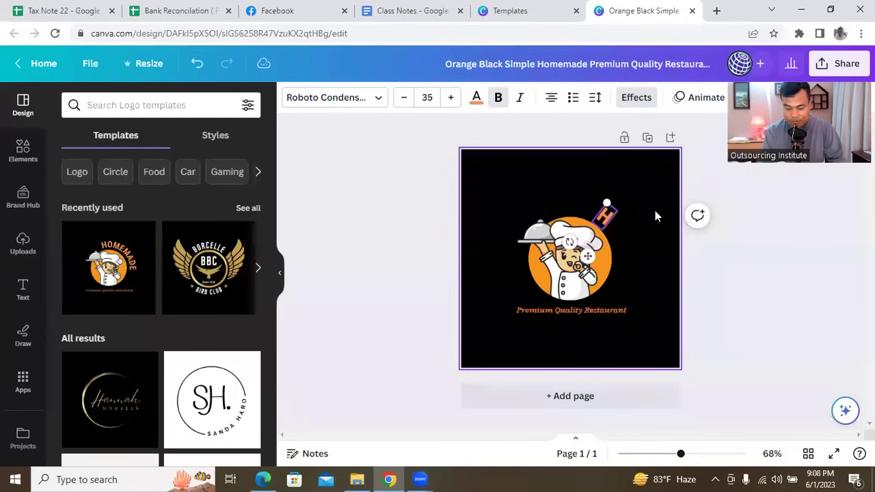
pyautogui.write('MI')
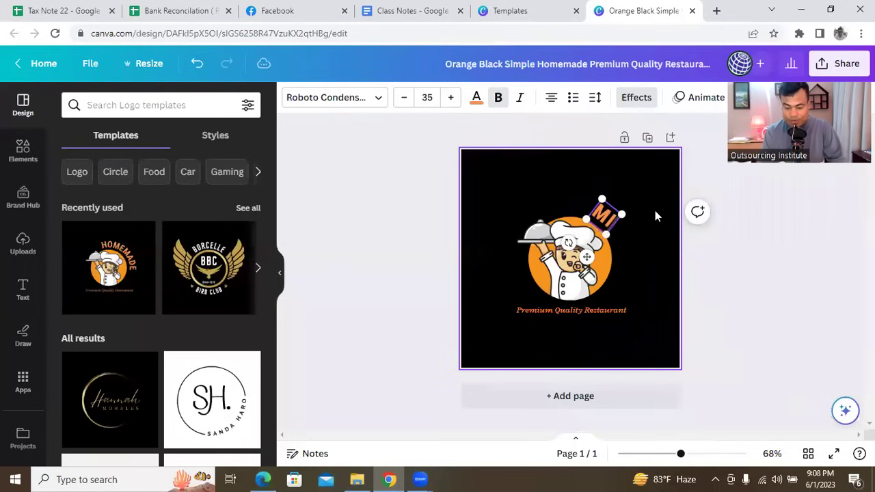
pyautogui.write('CHEL FOOD')
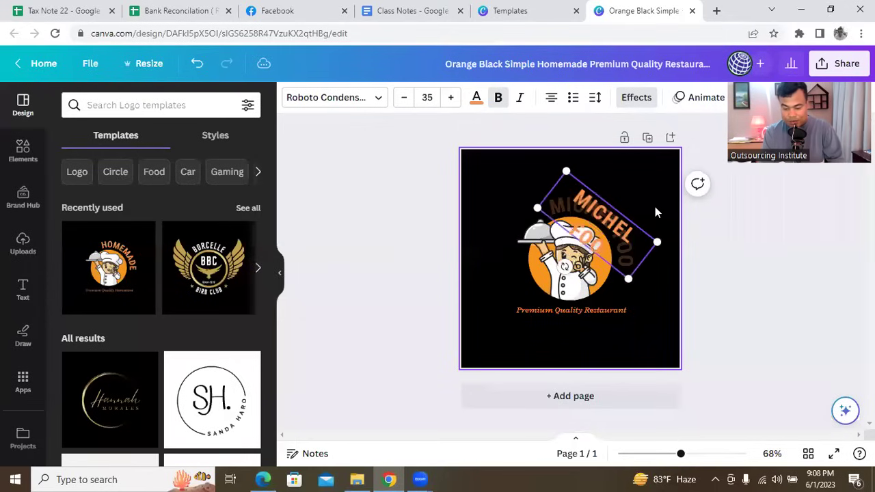
pyautogui.press('BackSpace')
pyautogui.press('BackSpace')
pyautogui.press('BackSpace')
pyautogui.press('BackSpace')
pyautogui.press('BackSpace')
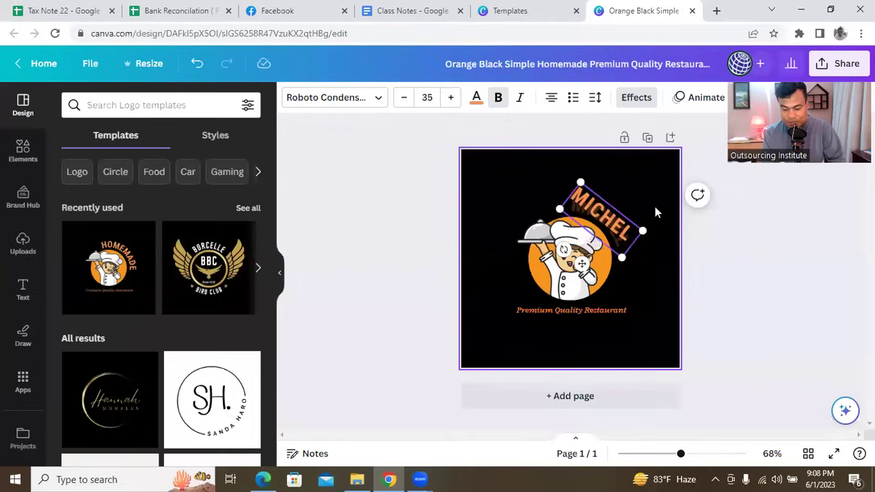
pyautogui.press('BackSpace')
pyautogui.press('BackSpace')
pyautogui.press('BackSpace')
pyautogui.press('BackSpace')
pyautogui.press('BackSpace')
pyautogui.press('BackSpace')
# Step: Enter TASTY TREAT as the logo's curved heading and deselect it
pyautogui.write('TASTY TREAT')
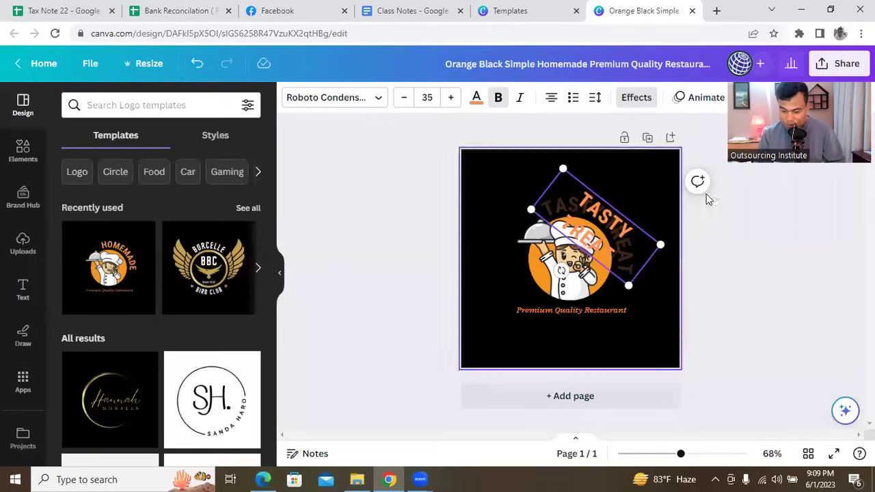
pyautogui.click(632, 211)
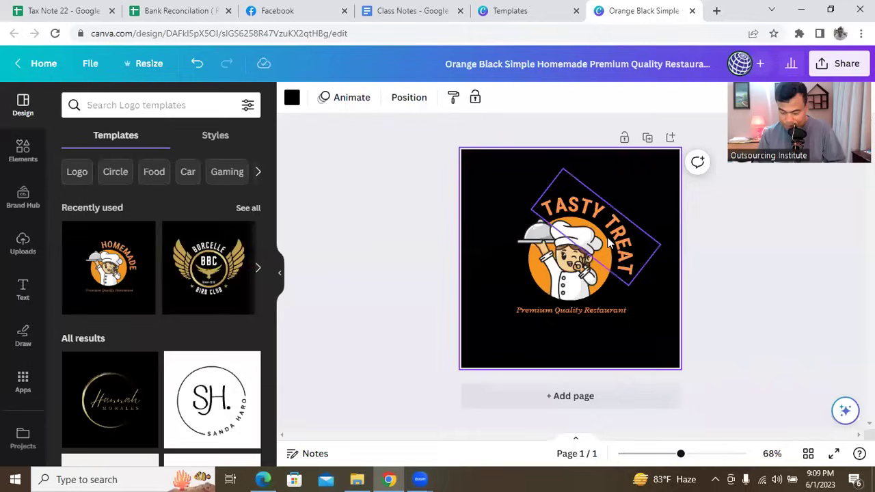
# Step: Clear the "Premium Quality Restaurant" tagline below the chef illustration
pyautogui.click(592, 312)
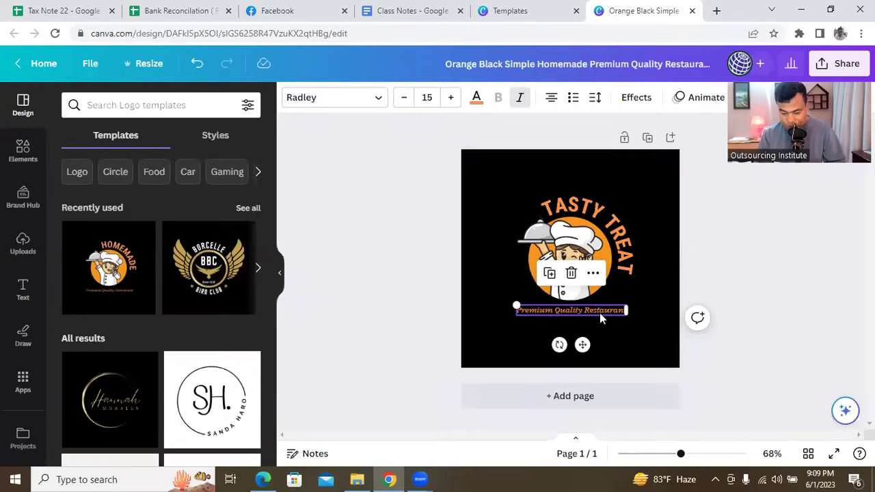
pyautogui.doubleClick(600, 309)
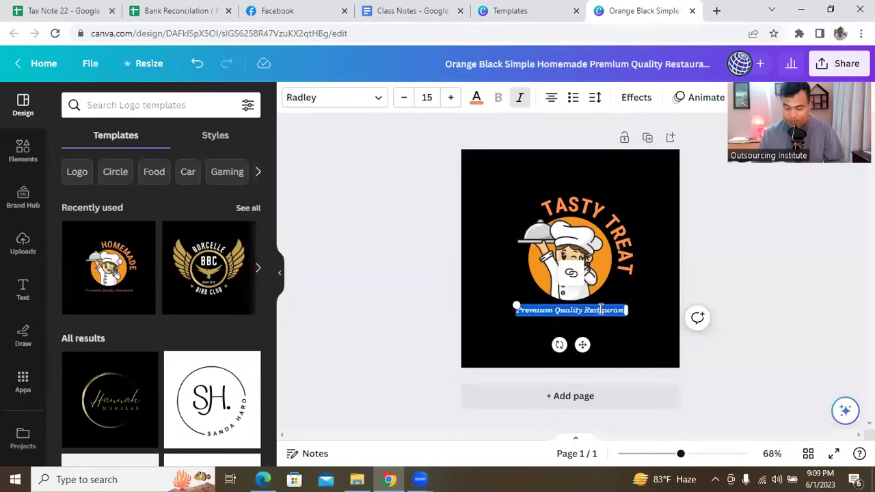
pyautogui.press('BackSpace')
pyautogui.write('We serve the')
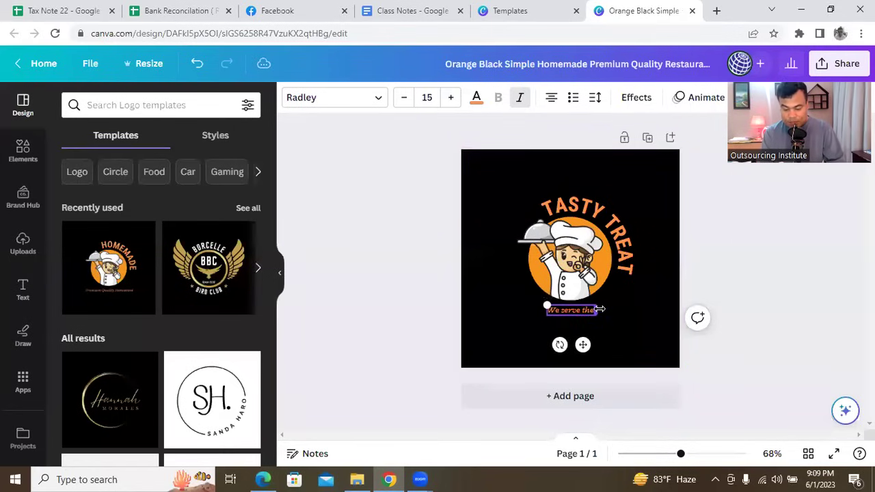
pyautogui.write(' Tast')
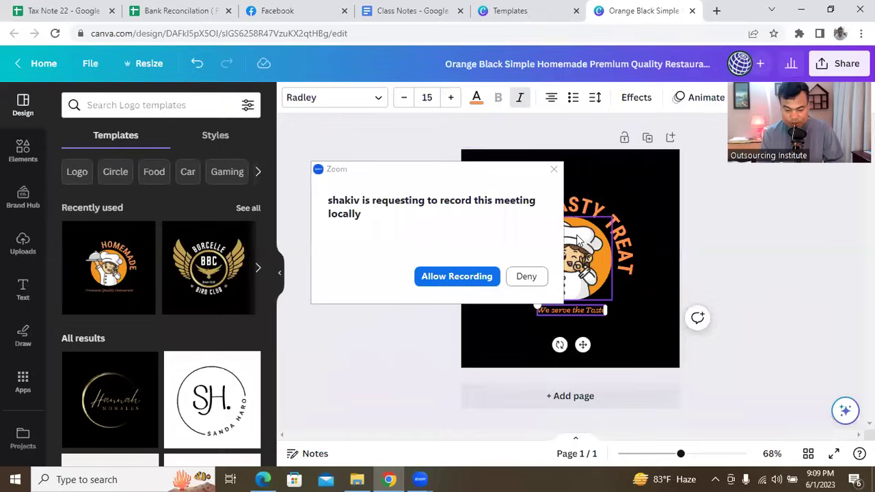
pyautogui.click(554, 168)
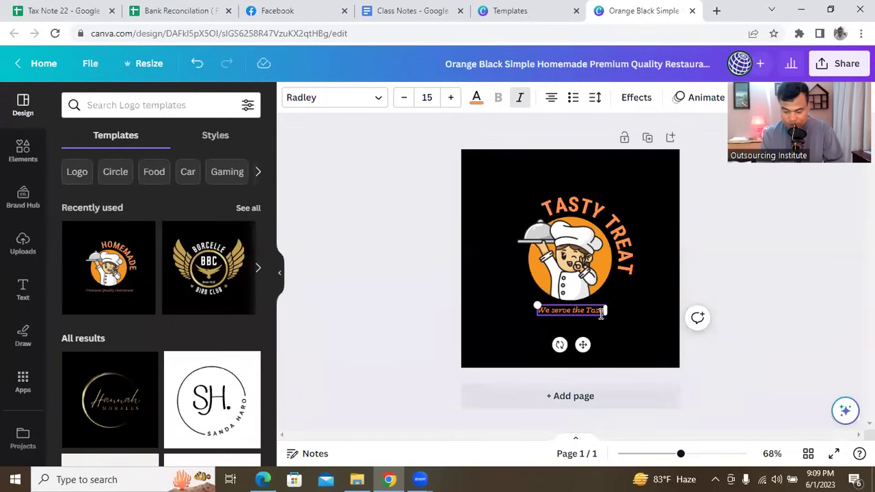
pyautogui.press('BackSpace')
pyautogui.press('BackSpace')
pyautogui.press('BackSpace')
pyautogui.press('BackSpace')
pyautogui.press('BackSpace')
pyautogui.press('BackSpace')
pyautogui.press('BackSpace')
pyautogui.press('BackSpace')
pyautogui.press('BackSpace')
pyautogui.press('BackSpace')
pyautogui.press('BackSpace')
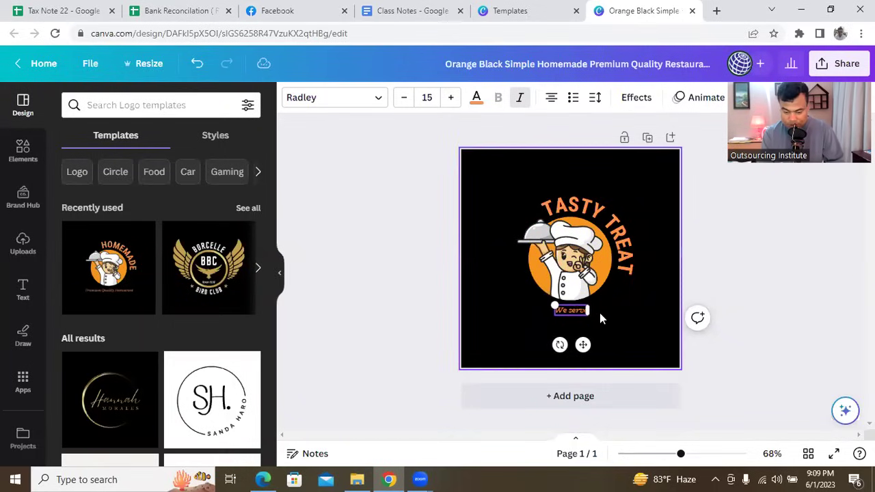
pyautogui.press('BackSpace')
pyautogui.press('BackSpace')
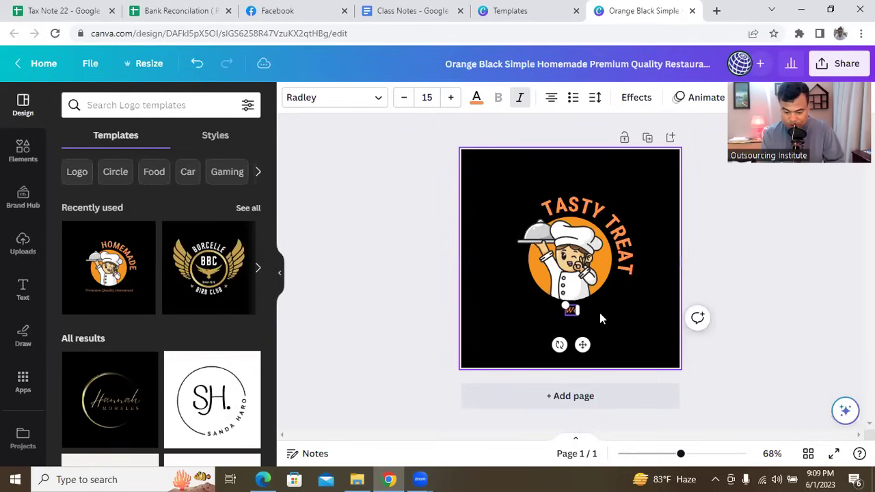
# Step: Enter "Healthy and Tasty food Eeryday" as the tagline below the chef and deselect it
pyautogui.write('Healthy and')
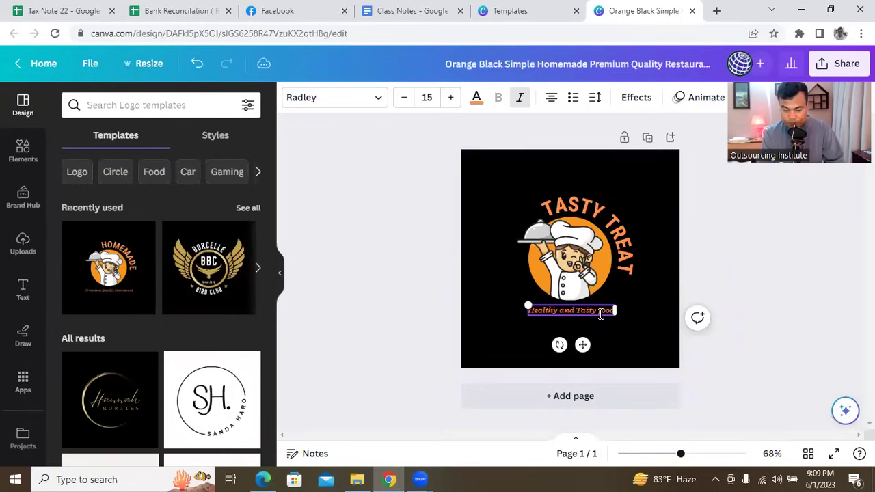
pyautogui.write('Tasty food Everyday')
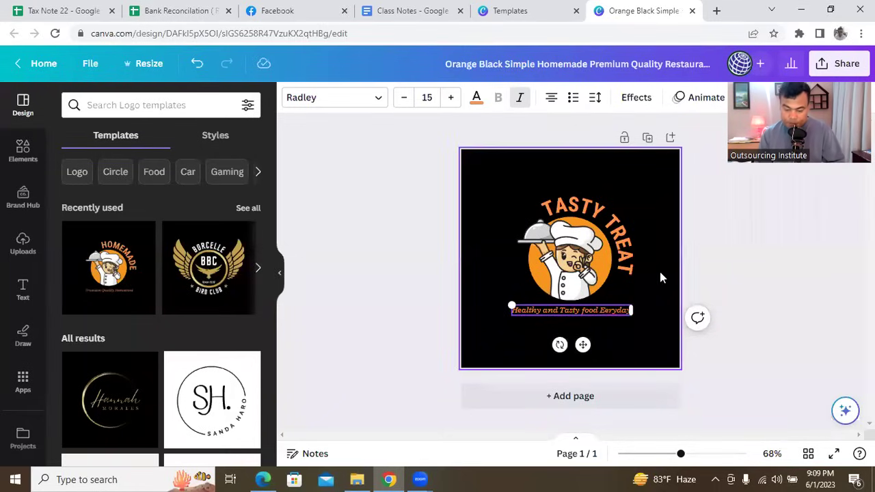
pyautogui.click(608, 336)
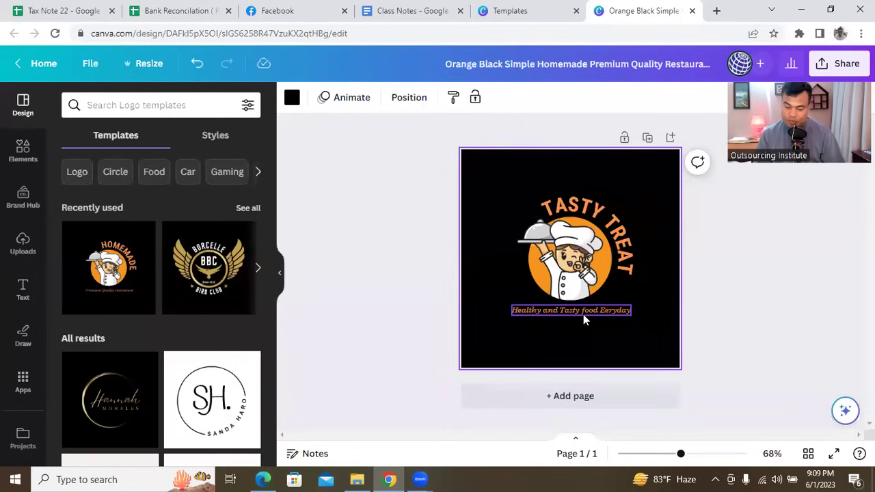
# Step: Shift the chef illustration slightly to the right within the logo and deselect it
pyautogui.click(585, 253)
pyautogui.moveTo(584, 253)
pyautogui.mouseDown()
pyautogui.moveTo(502, 253)
pyautogui.moveTo(570, 253)
pyautogui.mouseUp()
pyautogui.click(632, 176)
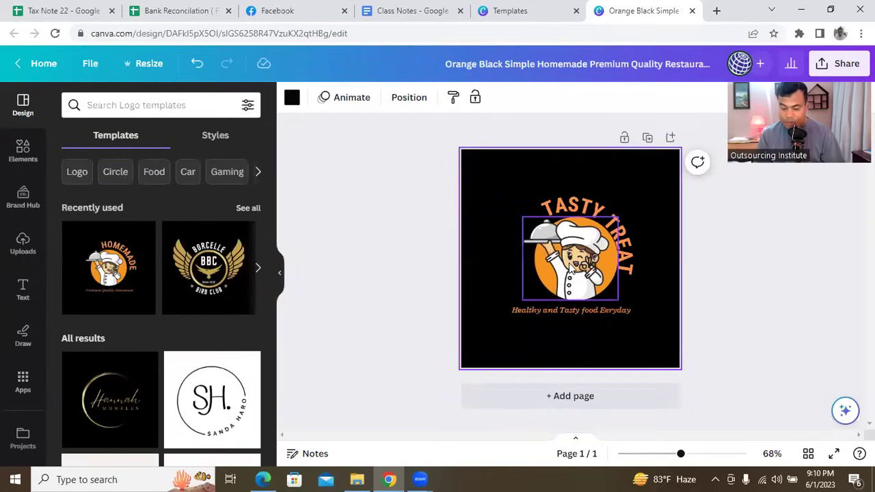
# Step: Try League Spartan for the curved TASTY TREAT heading, and set its font to Knockout Sumo
pyautogui.click(587, 216)
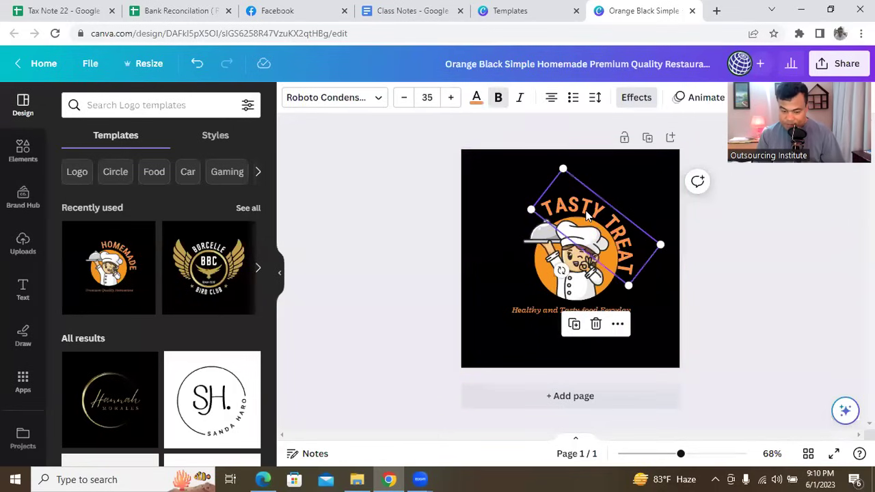
pyautogui.click(380, 100)
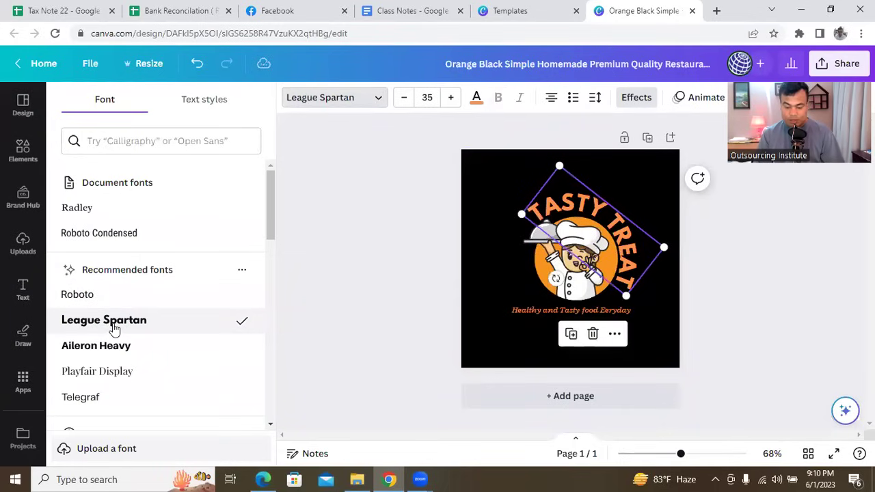
pyautogui.scroll(-2, 114, 329)
pyautogui.click(116, 364)
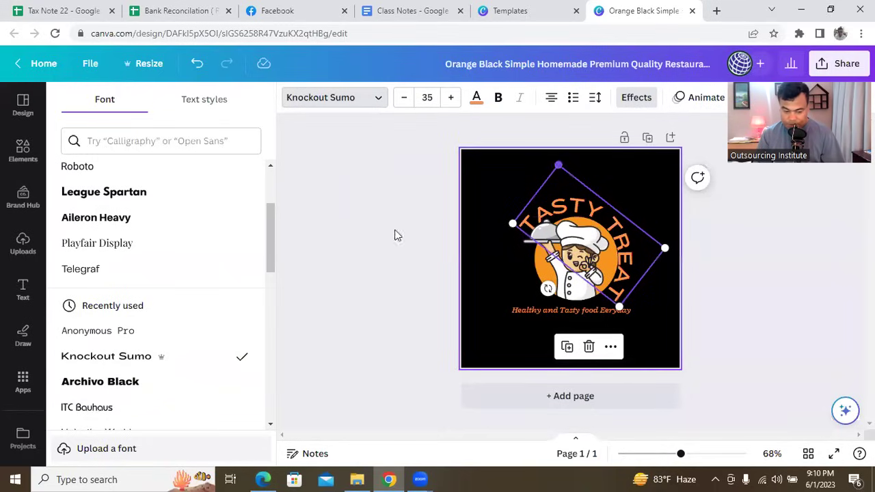
# Step: Shrink the curved heading to a font size of about 30.3 and move it up around the chef's circle
pyautogui.moveTo(562, 174); pyautogui.dragTo(567, 186)
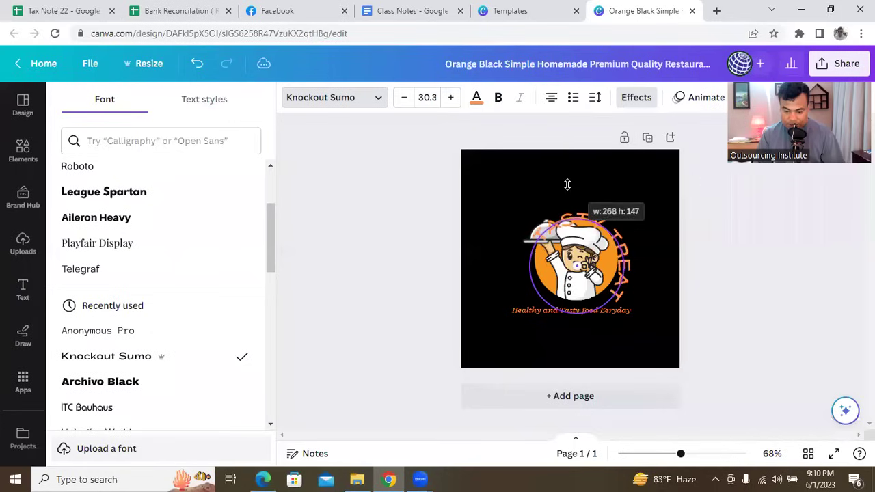
pyautogui.press('Escape')
pyautogui.moveTo(585, 231); pyautogui.dragTo(588, 229)
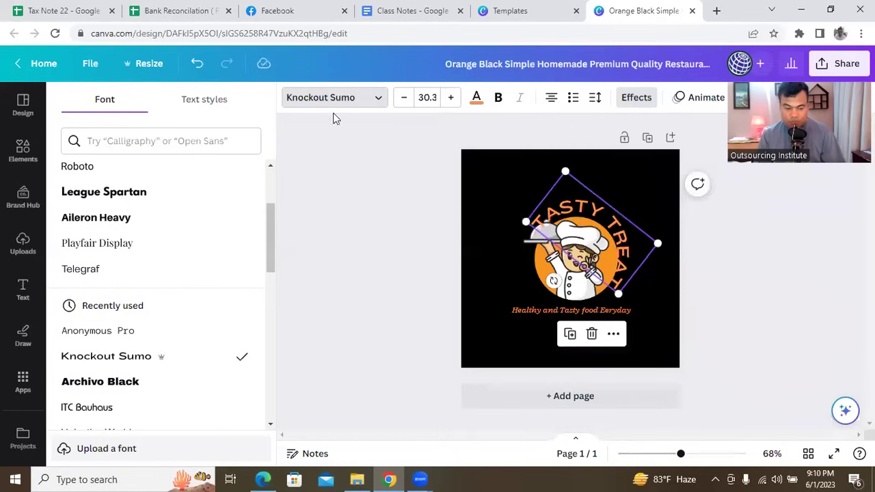
# Step: Undo the curved heading's last move and place it back around the top of the chef's circle
pyautogui.click(198, 63)
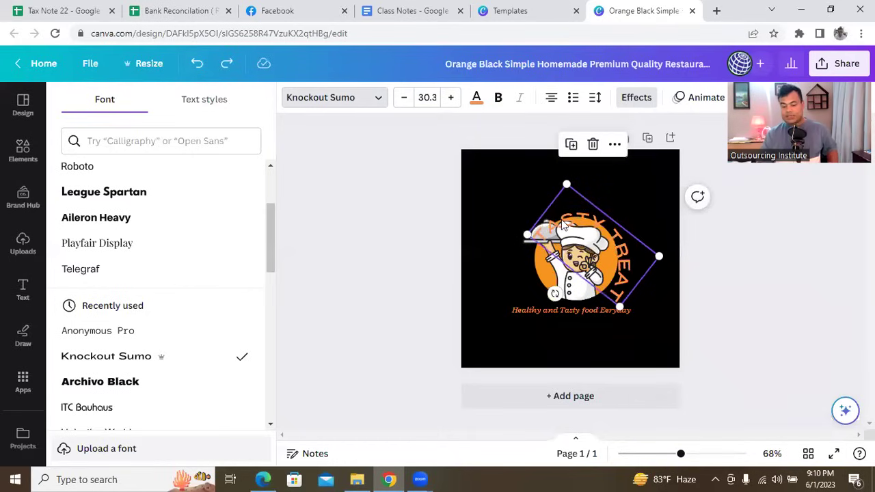
pyautogui.hotkey('ctrl', 'y')
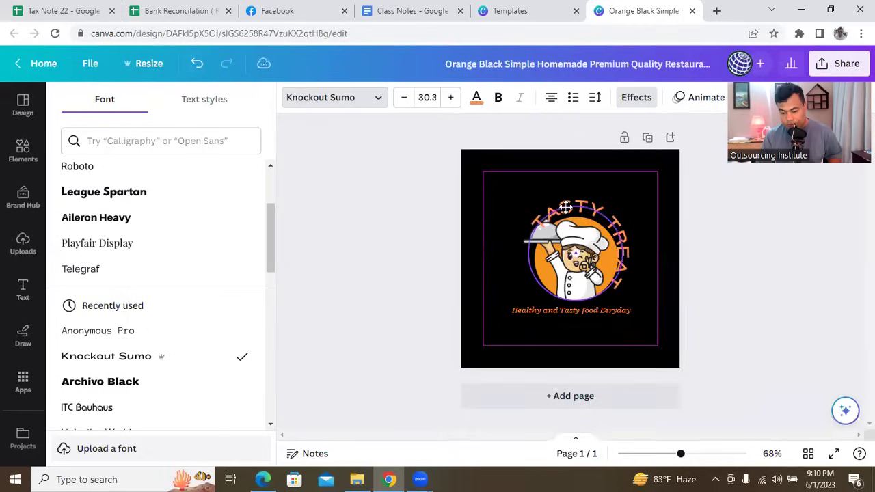
pyautogui.click(566, 213)
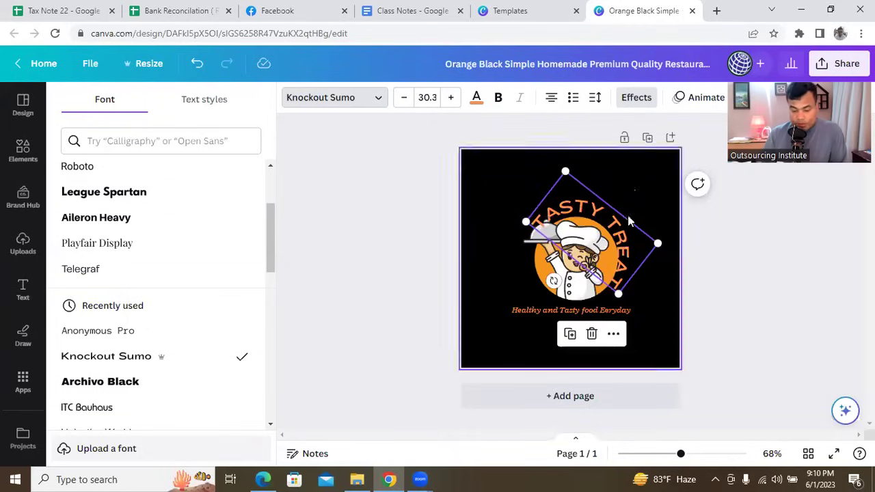
pyautogui.press('Escape')
pyautogui.click(622, 241)
# Step: Scale down the chef illustration, position it inside the arc of the TASTY TREAT heading, and deselect it
pyautogui.click(607, 311)
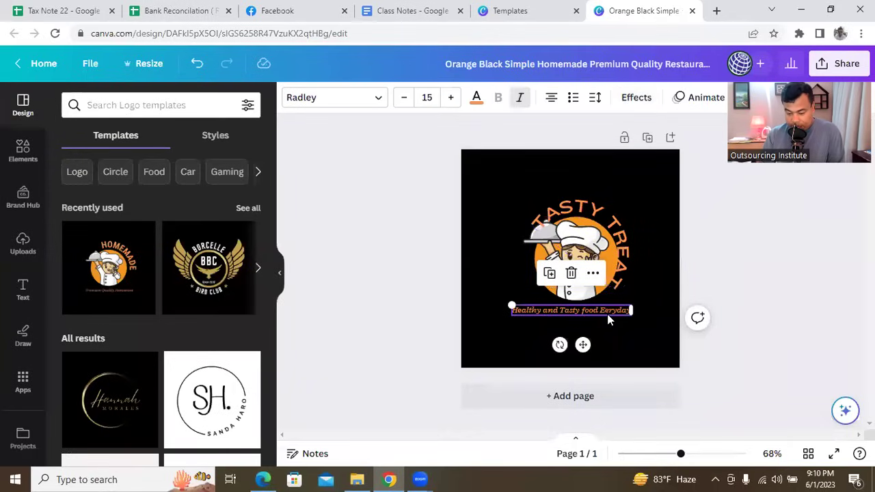
pyautogui.click(559, 262)
pyautogui.moveTo(561, 272); pyautogui.dragTo(527, 265)
pyautogui.moveTo(493, 213); pyautogui.dragTo(506, 222)
pyautogui.moveTo(549, 241); pyautogui.dragTo(577, 238)
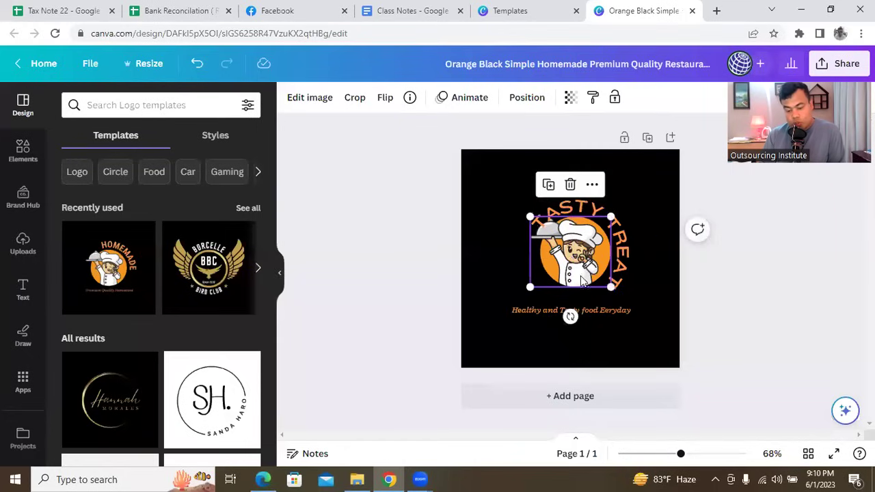
pyautogui.click(497, 263)
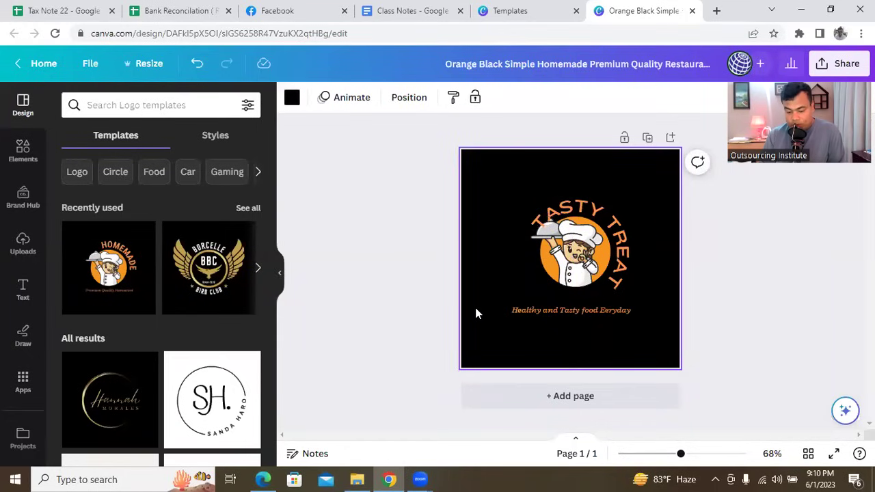
# Step: Move the chef illustration to the upper-left corner of the logo canvas
pyautogui.click(561, 274)
pyautogui.click(561, 273)
pyautogui.moveTo(562, 274); pyautogui.dragTo(484, 211)
# Step: Move the curved TASTY TREAT heading toward the upper-right part of the logo canvas
pyautogui.click(572, 211)
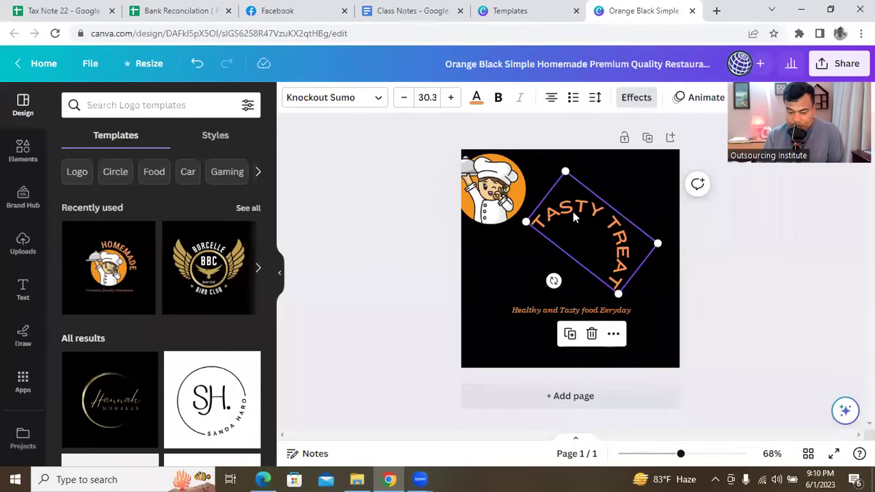
pyautogui.moveTo(573, 212); pyautogui.dragTo(615, 185)
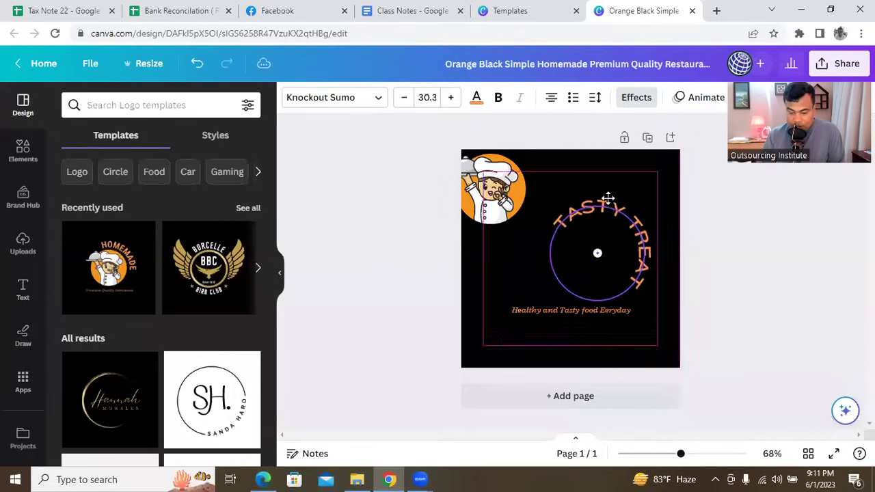
pyautogui.moveTo(614, 273); pyautogui.dragTo(582, 265)
pyautogui.click(562, 259)
pyautogui.click(612, 220)
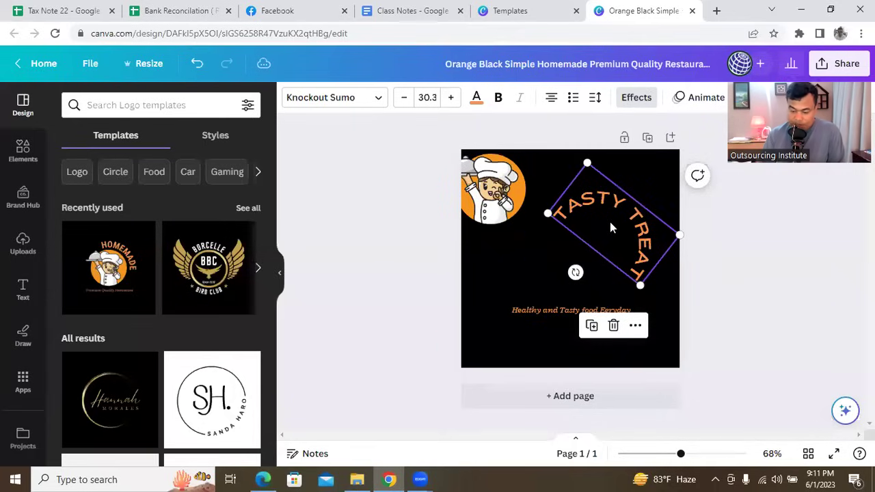
# Step: Replace the curved TASTY TREAT heading with a newly added straight heading reading "Tasty Treat"
pyautogui.press('Delete')
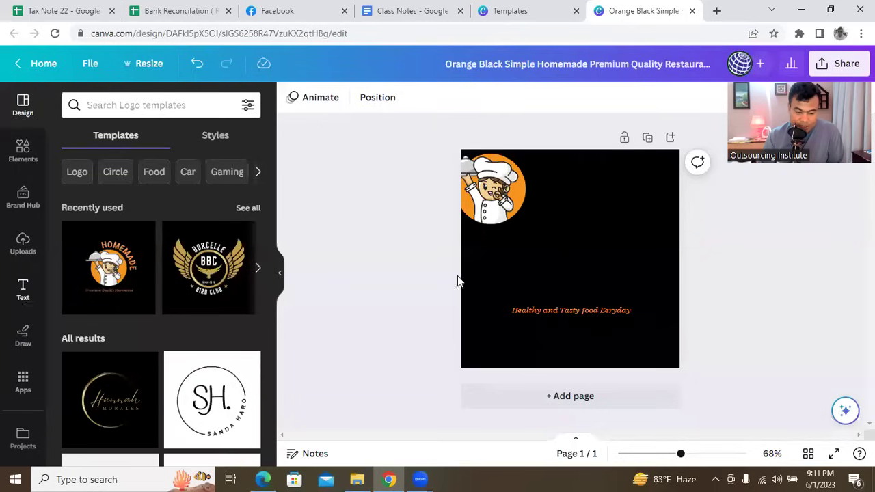
pyautogui.click(22, 293)
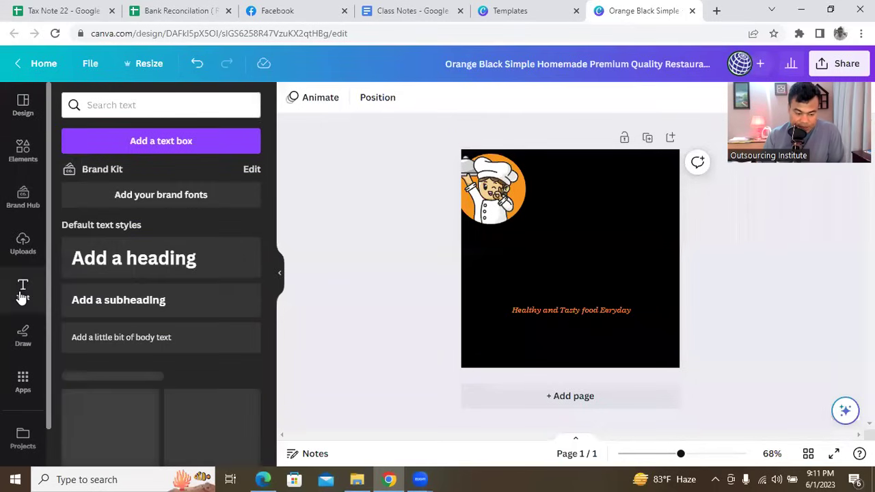
pyautogui.click(139, 258)
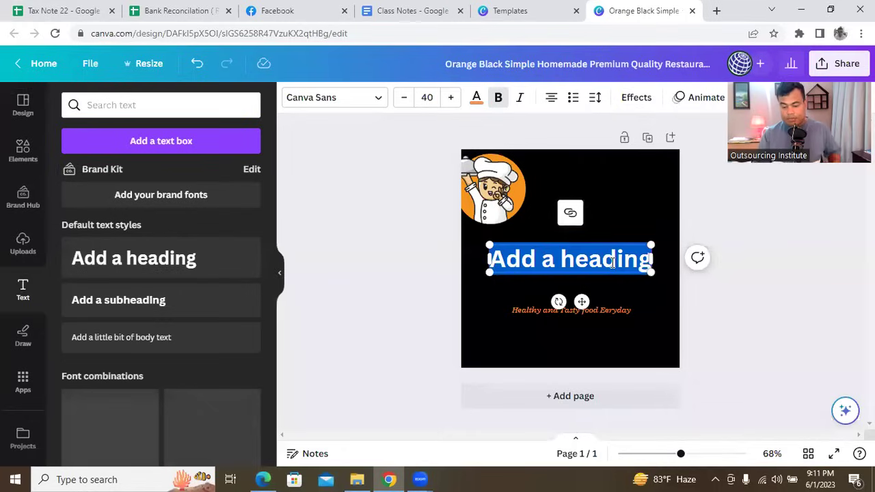
pyautogui.write('Tas')
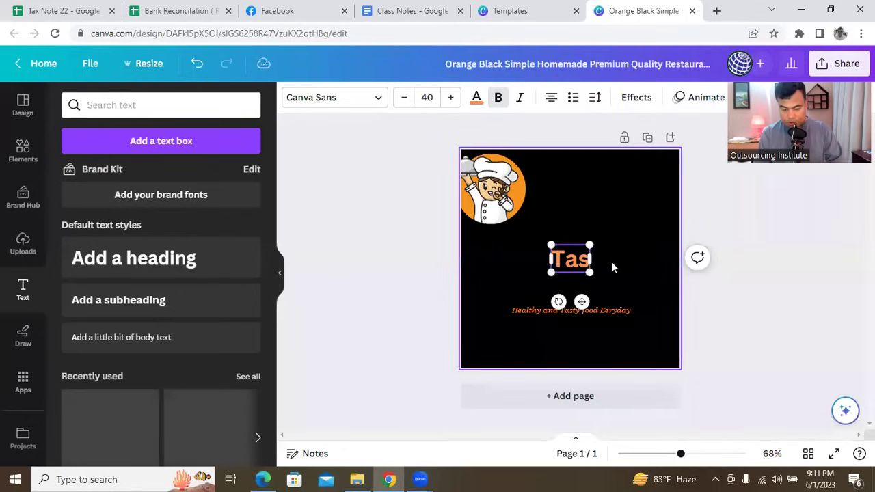
pyautogui.write('ty Treat')
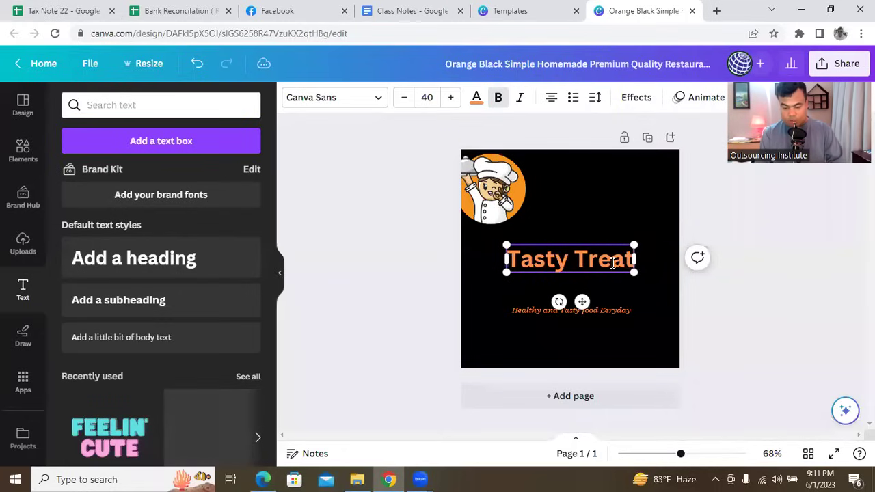
# Step: Move the chef illustration directly above the Tasty Treat heading and bring the tagline up just beneath it
pyautogui.click(572, 209)
pyautogui.moveTo(491, 201); pyautogui.dragTo(569, 217)
pyautogui.click(661, 221)
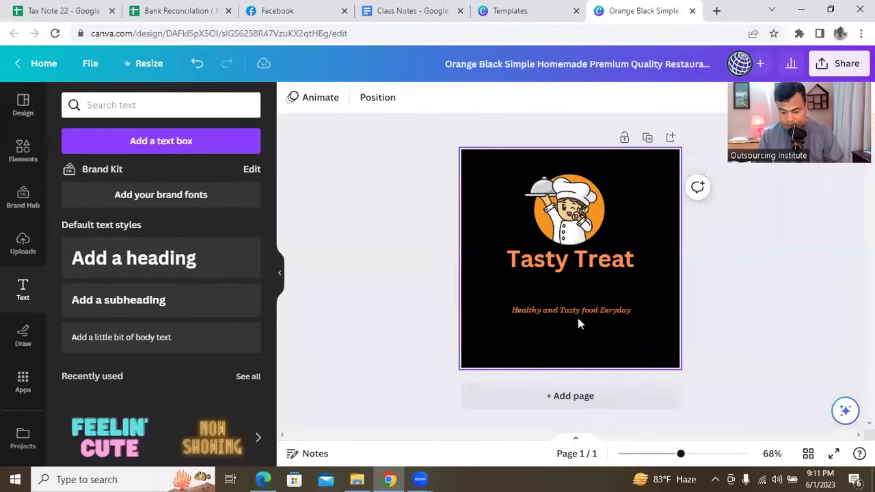
pyautogui.moveTo(582, 314); pyautogui.dragTo(586, 286)
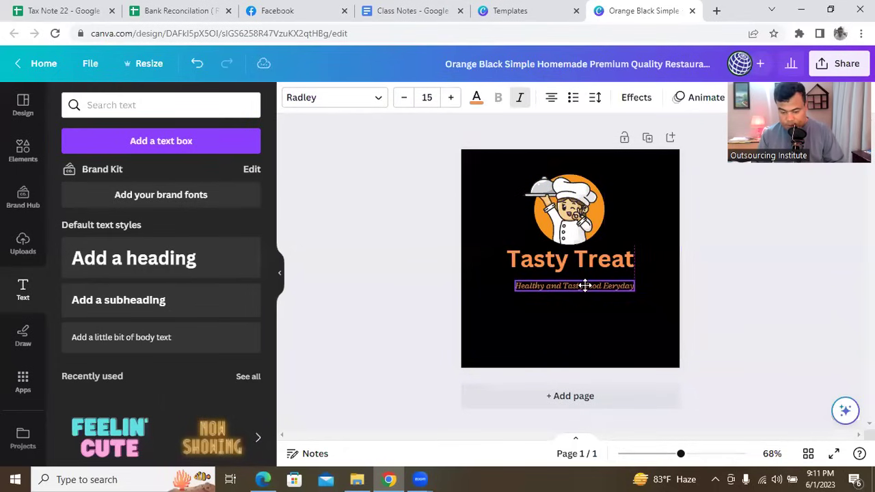
pyautogui.click(634, 199)
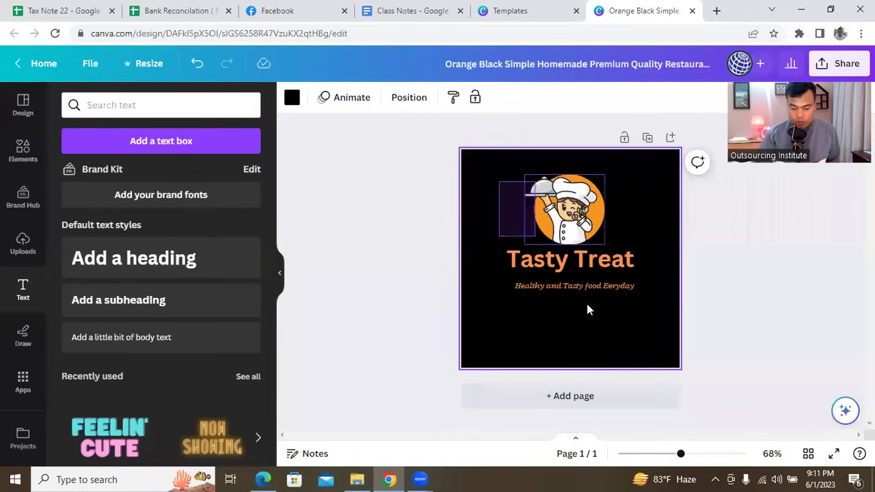
# Step: Select the illustration, heading and tagline together and shift them down toward the middle of the logo canvas
pyautogui.hotkey('ctrl', 'a')
pyautogui.moveTo(581, 260); pyautogui.dragTo(581, 281)
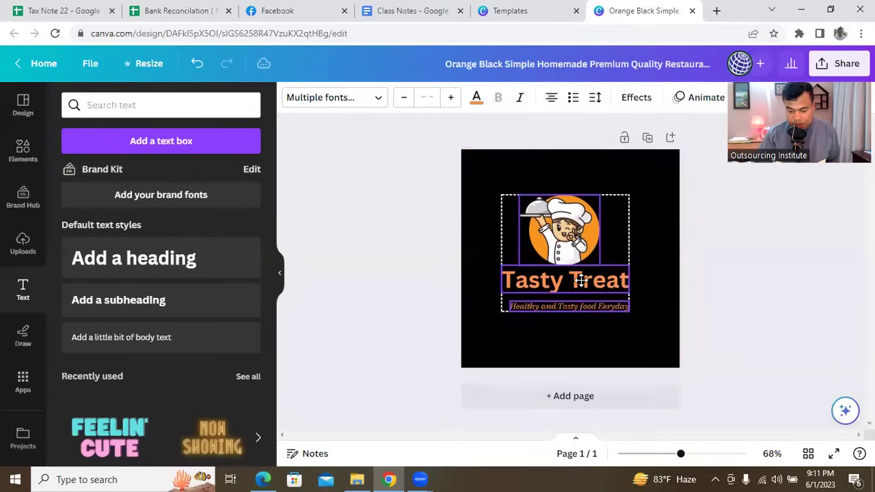
pyautogui.click(648, 245)
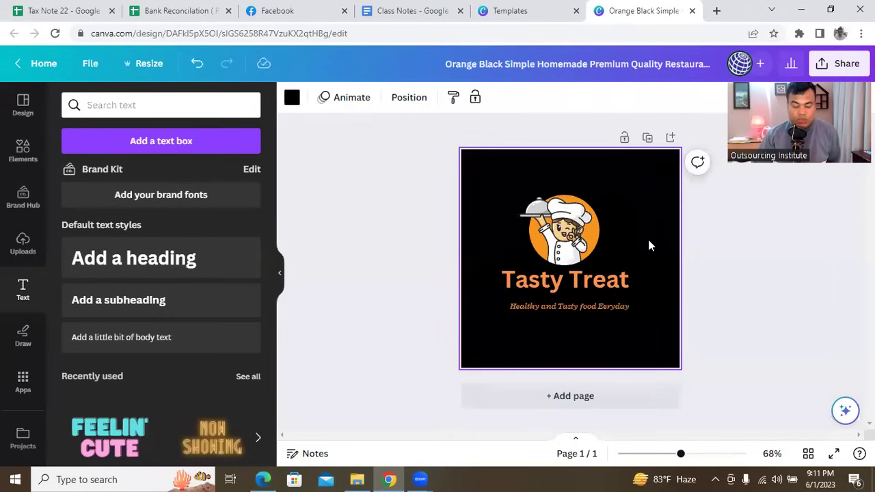
# Step: Enlarge the tagline slightly to font size 15.3 and center it beneath the Tasty Treat heading
pyautogui.click(592, 308)
pyautogui.moveTo(498, 295); pyautogui.dragTo(506, 294)
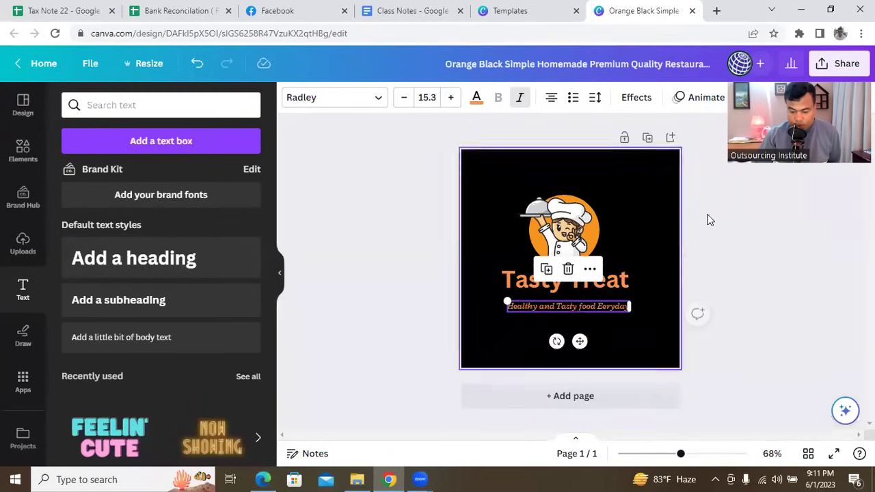
pyautogui.click(652, 214)
pyautogui.click(592, 303)
pyautogui.moveTo(591, 302); pyautogui.dragTo(590, 301)
pyautogui.click(622, 217)
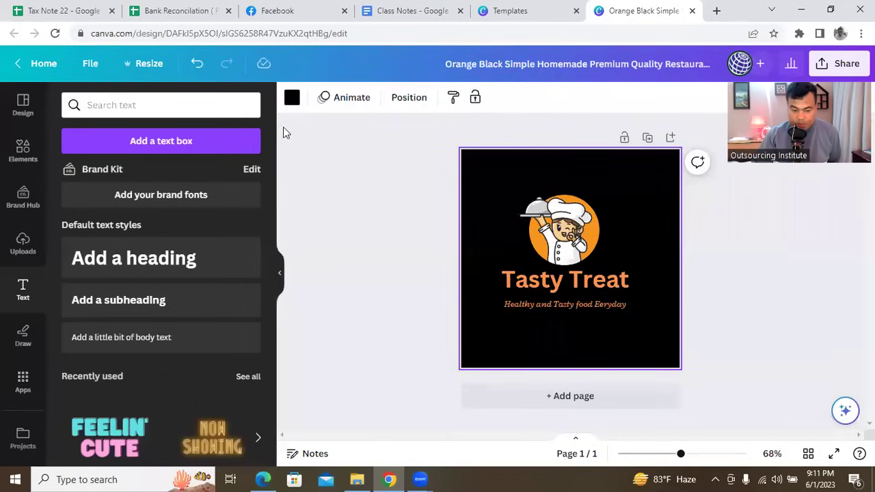
# Step: Try white, grey and dark blue as the logo's background color and set it back to black
pyautogui.click(292, 98)
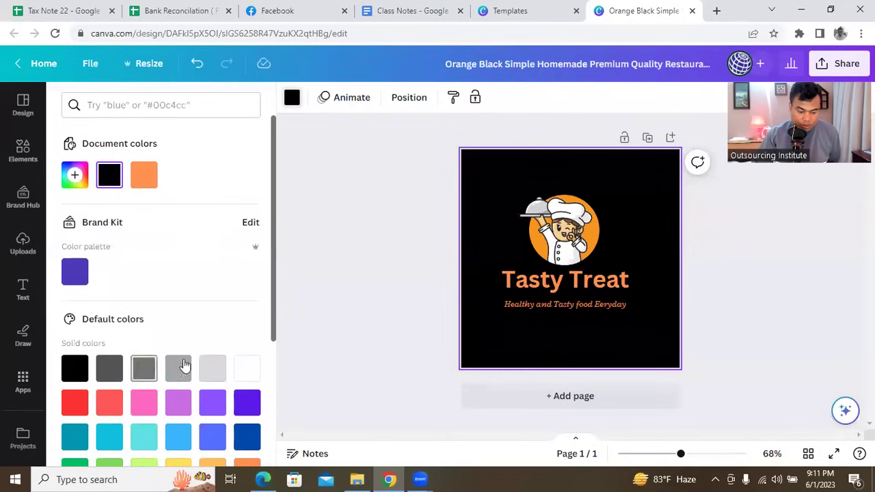
pyautogui.click(247, 370)
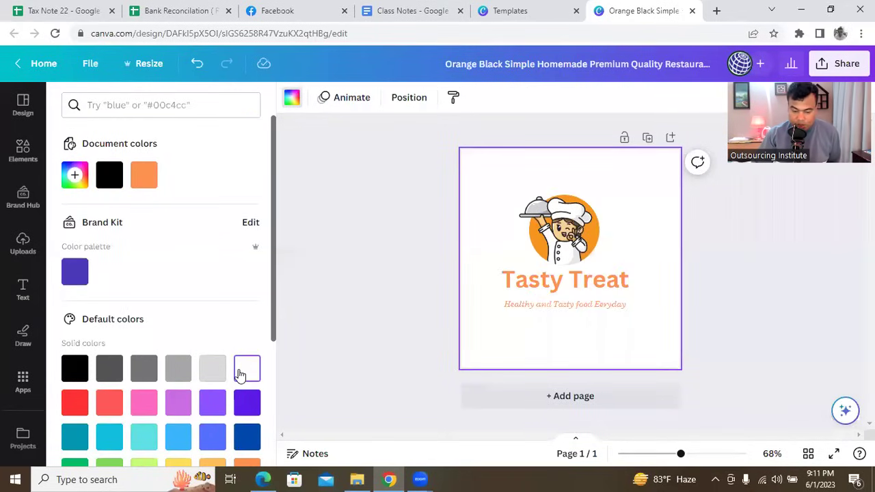
pyautogui.click(136, 372)
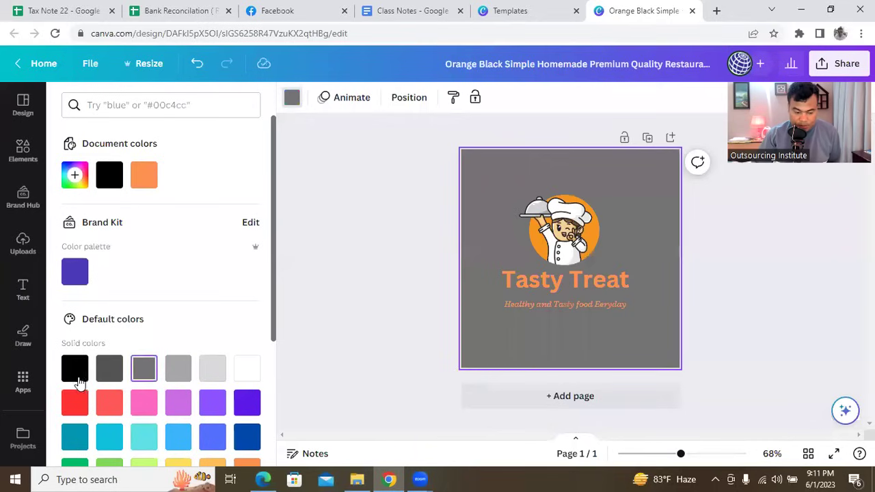
pyautogui.scroll(-2, 104, 375)
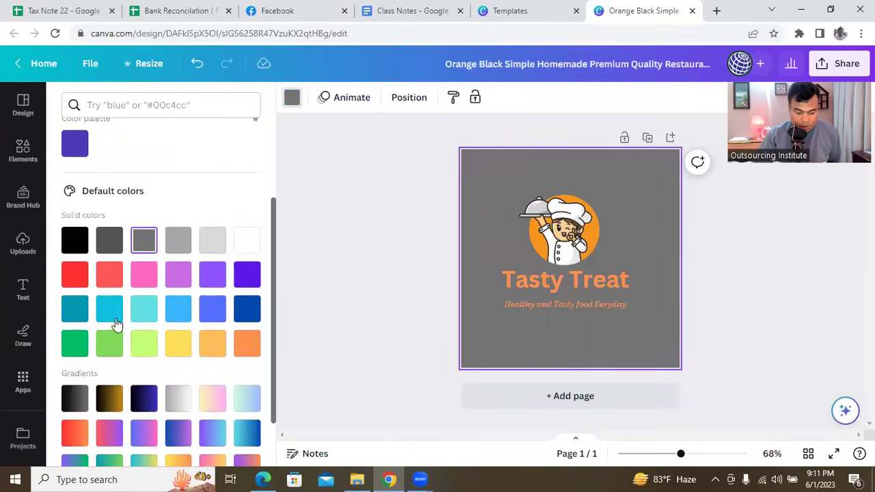
pyautogui.click(248, 310)
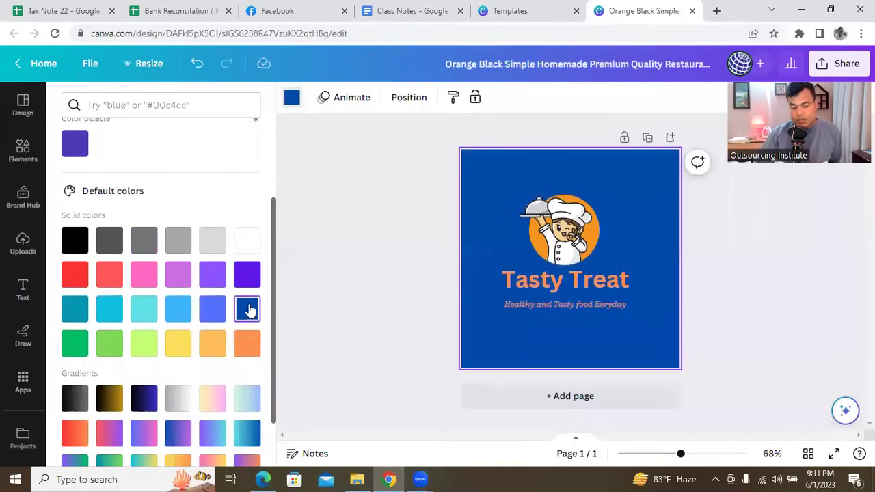
pyautogui.click(77, 244)
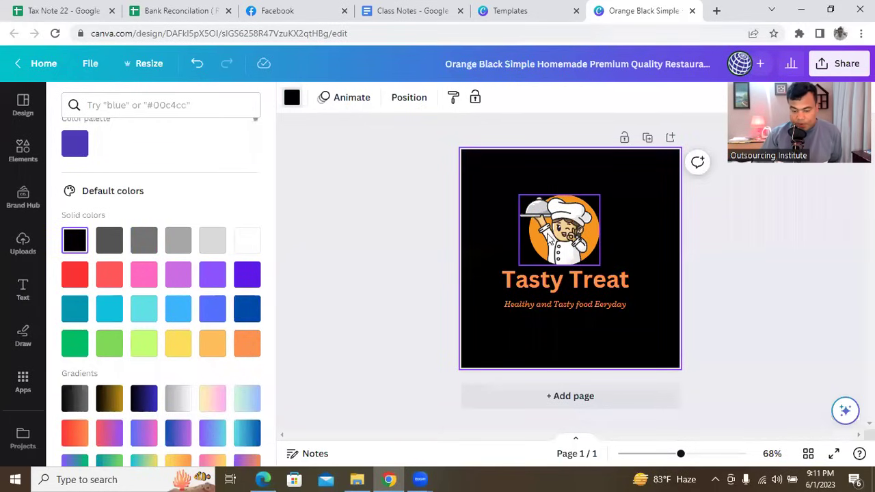
# Step: Move the chef illustration to the canvas's upper-left corner and delete it
pyautogui.click(555, 235)
pyautogui.moveTo(555, 235); pyautogui.dragTo(487, 177)
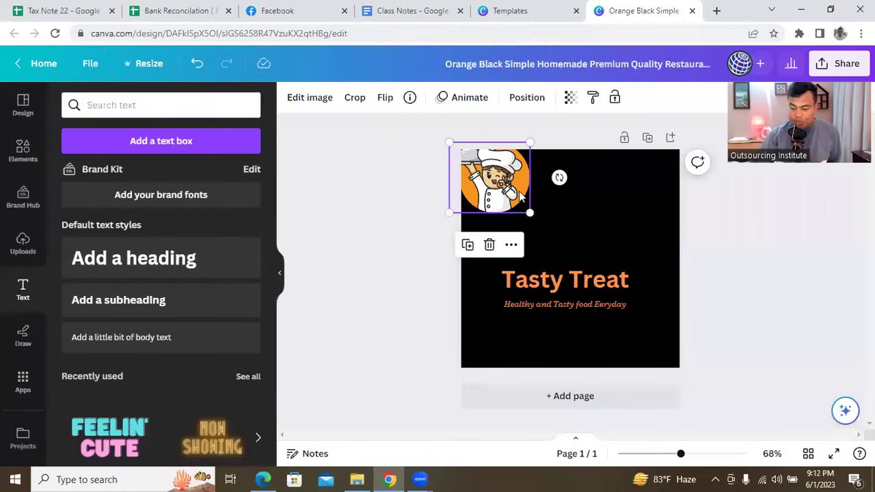
pyautogui.press('Delete')
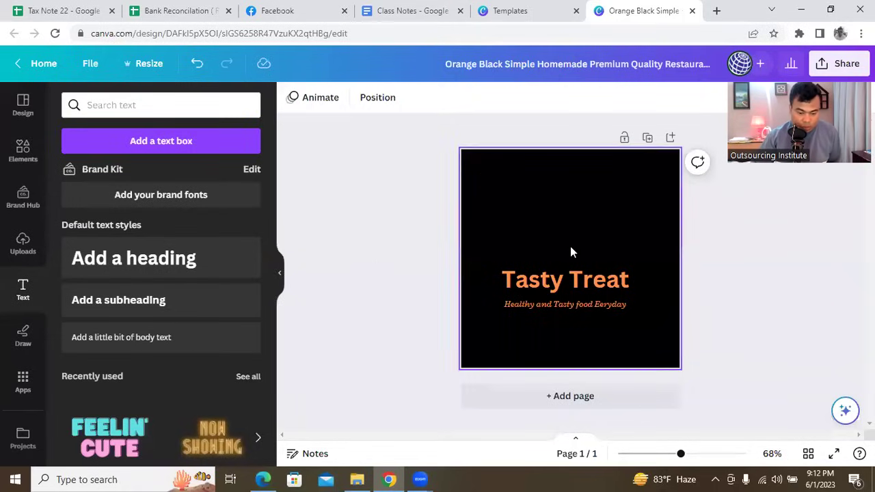
# Step: Search the elements library for "restaurent"
pyautogui.click(19, 157)
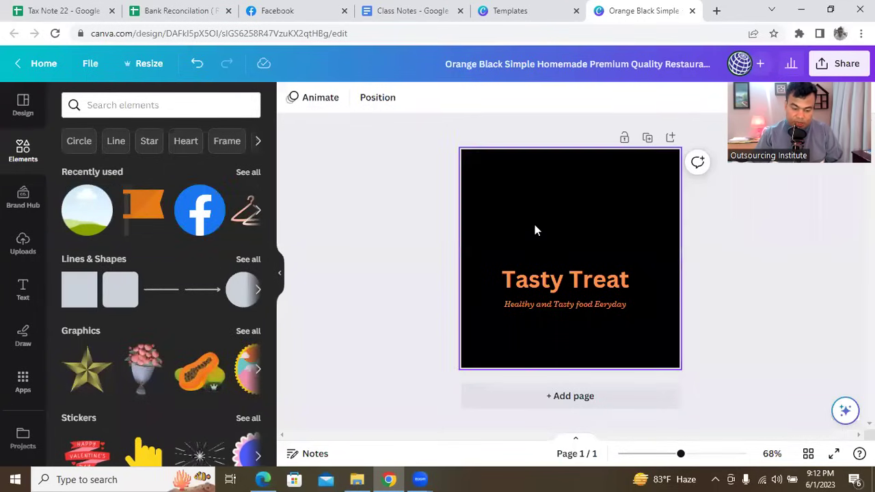
pyautogui.click(131, 104)
pyautogui.write('r')
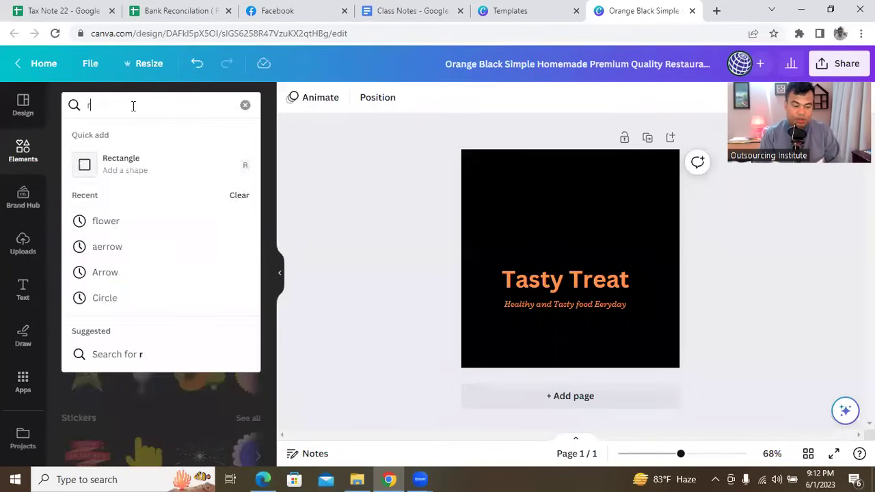
pyautogui.write('estaurent')
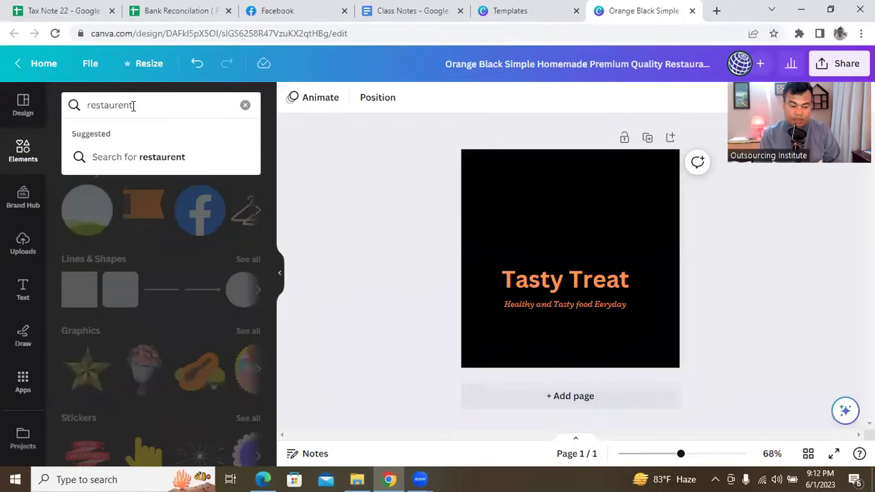
pyautogui.press('Return')
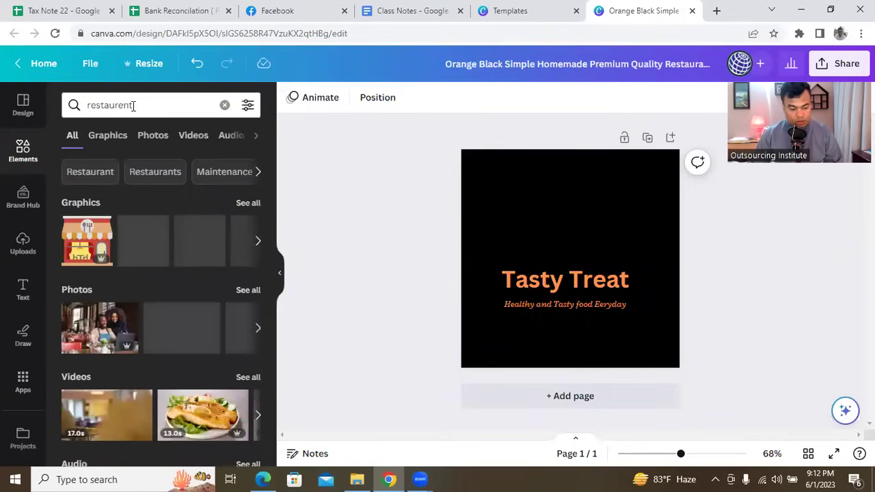
# Step: Try adding the 13-second plated food video to the logo and delete it again
pyautogui.scroll(-1, 162, 325)
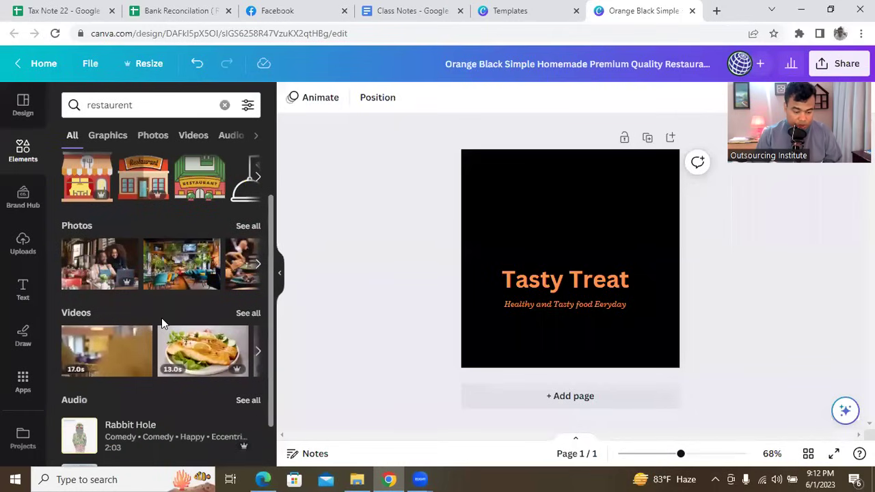
pyautogui.scroll(-1, 161, 320)
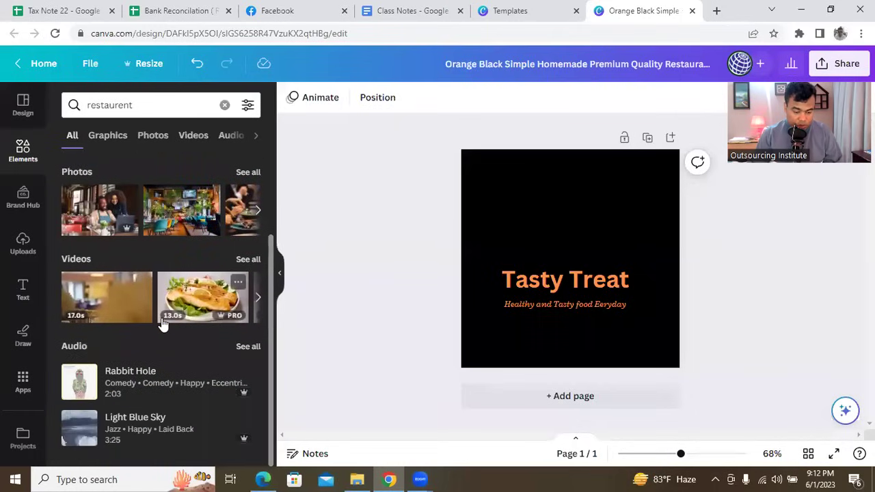
pyautogui.click(202, 306)
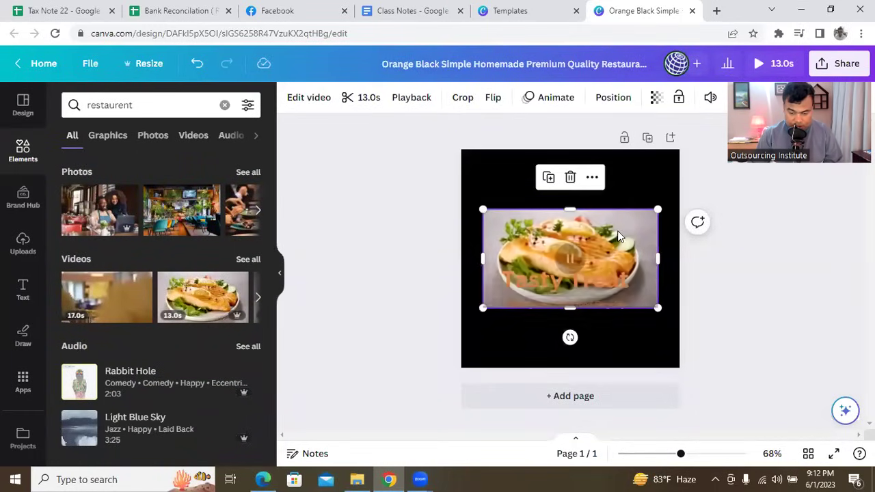
pyautogui.press('Delete')
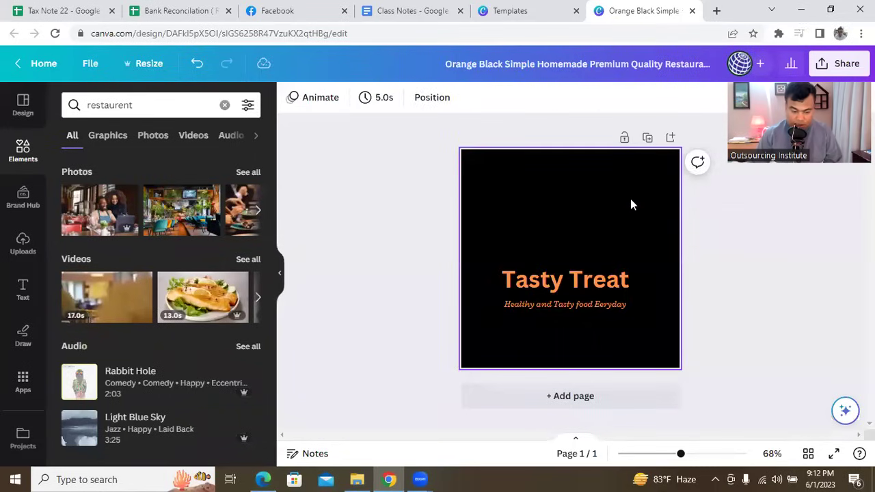
# Step: Switch the elements search to "Restaurant", insert the plate, fork and knife graphic, and place it above the Tasty Treat heading
pyautogui.scroll(3, 205, 408)
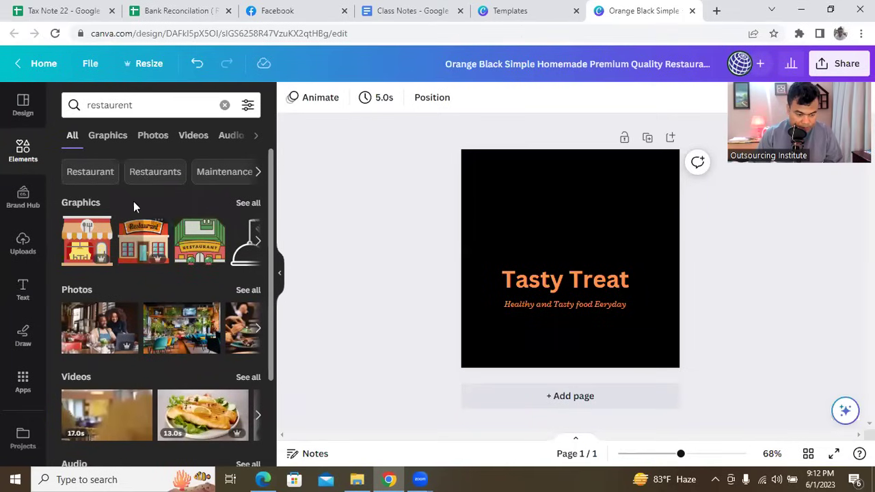
pyautogui.click(107, 175)
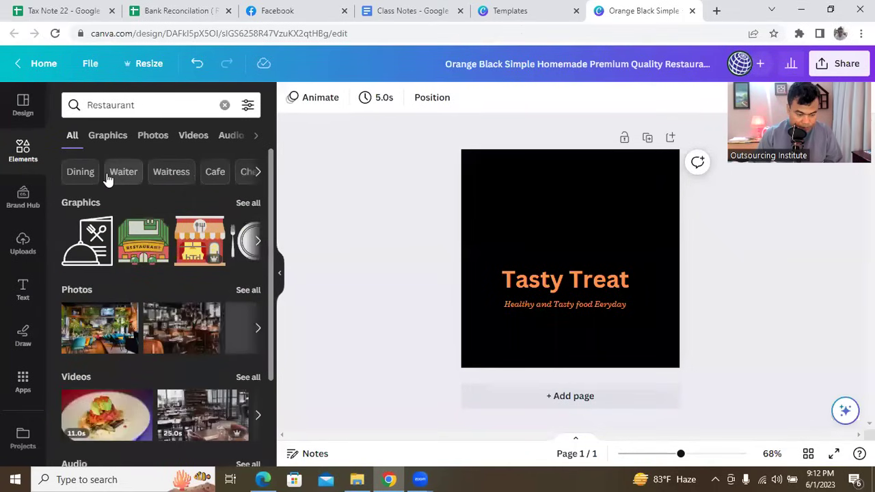
pyautogui.click(258, 244)
pyautogui.click(89, 246)
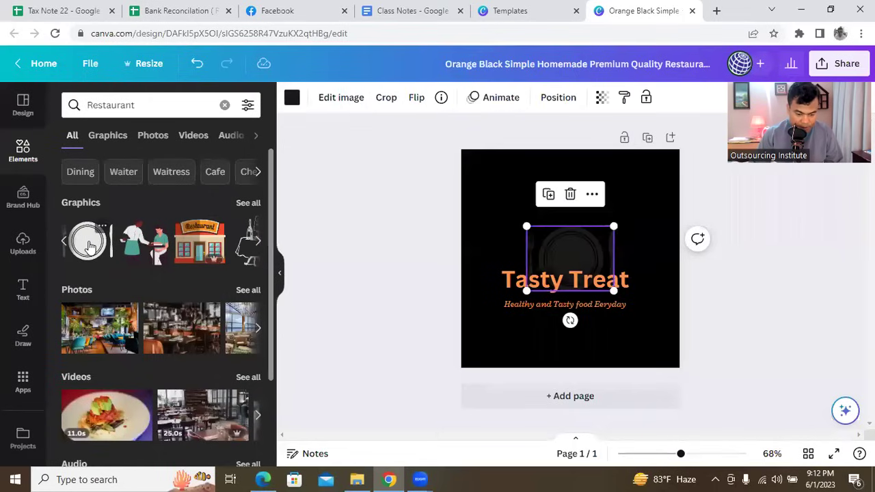
pyautogui.click(495, 217)
pyautogui.moveTo(610, 257); pyautogui.dragTo(570, 215)
pyautogui.click(645, 281)
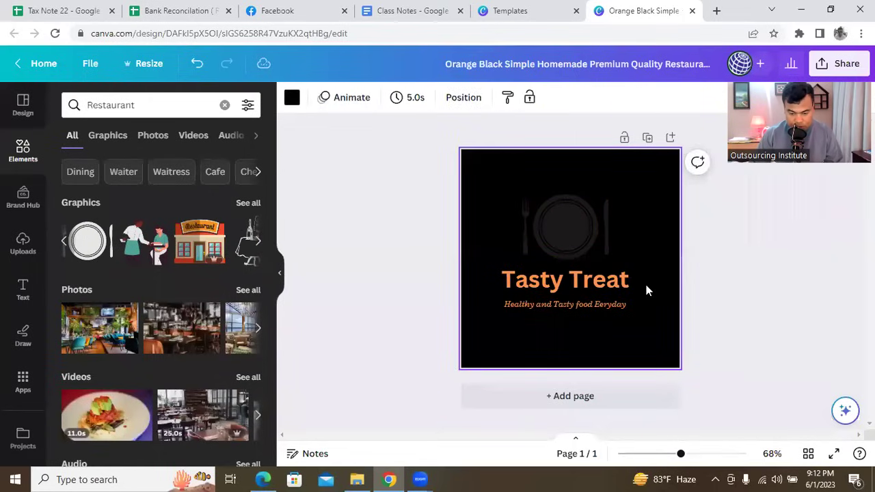
# Step: Check the plate graphic's transparency setting and deselect the graphic
pyautogui.click(555, 235)
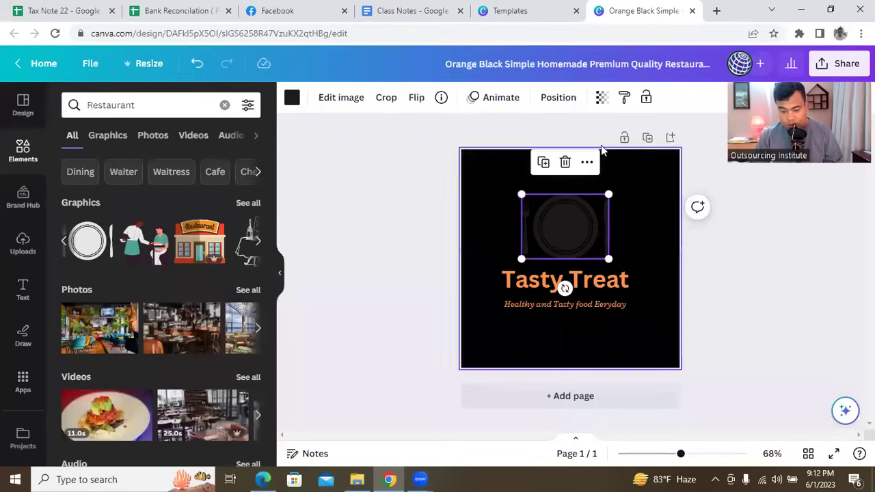
pyautogui.click(601, 97)
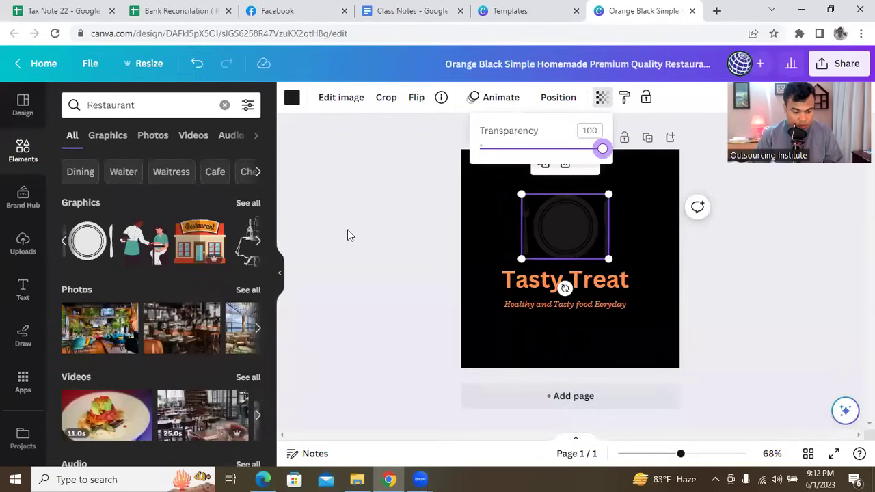
pyautogui.click(396, 241)
pyautogui.click(492, 229)
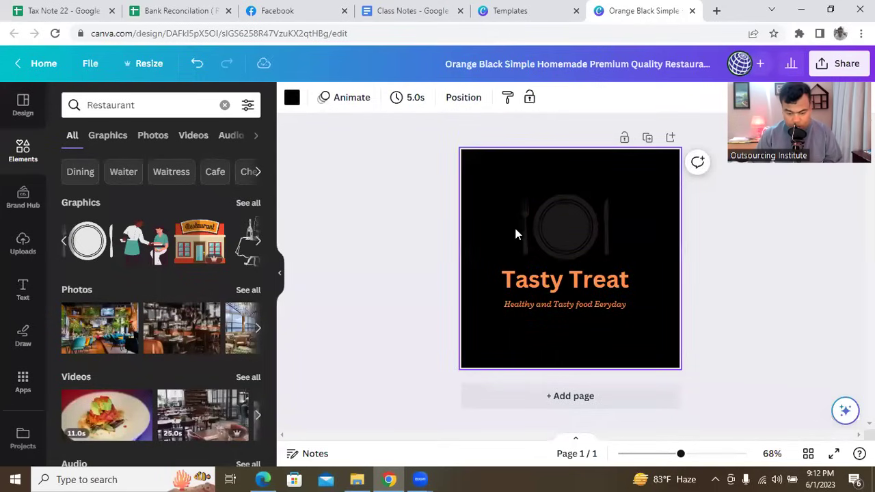
# Step: Try a white background behind the plate graphic and the orange text
pyautogui.click(569, 228)
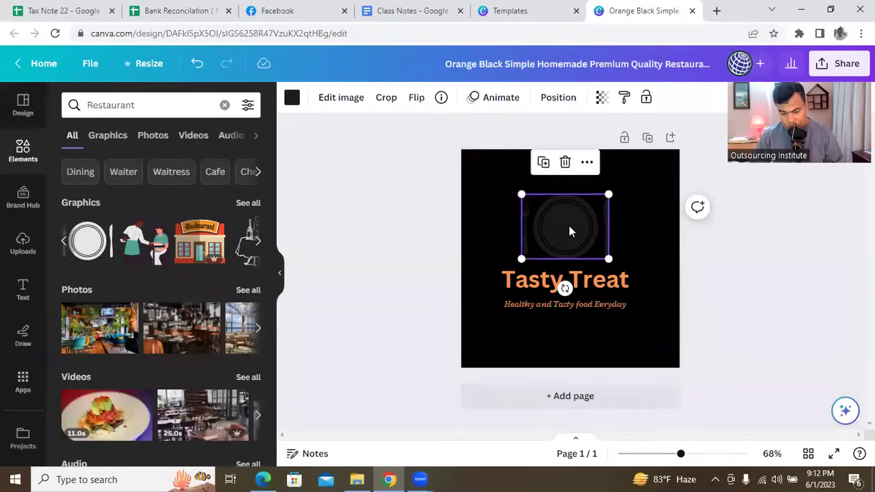
pyautogui.click(629, 249)
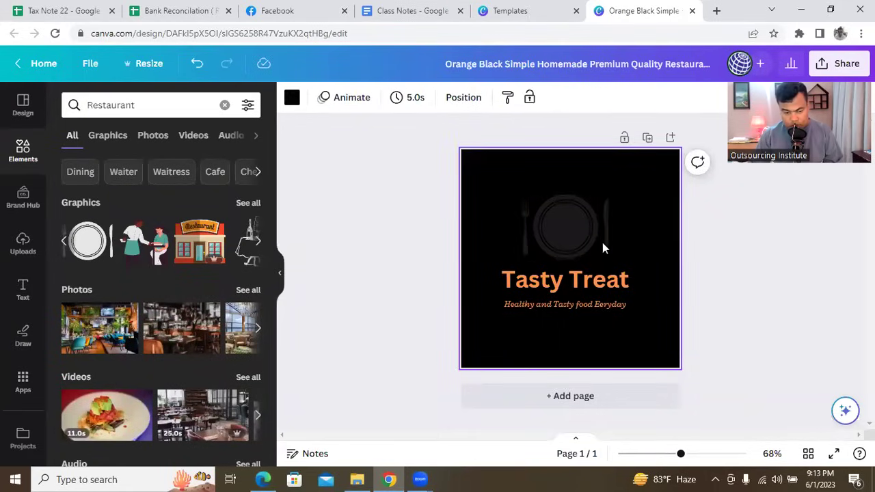
pyautogui.click(294, 99)
pyautogui.click(241, 371)
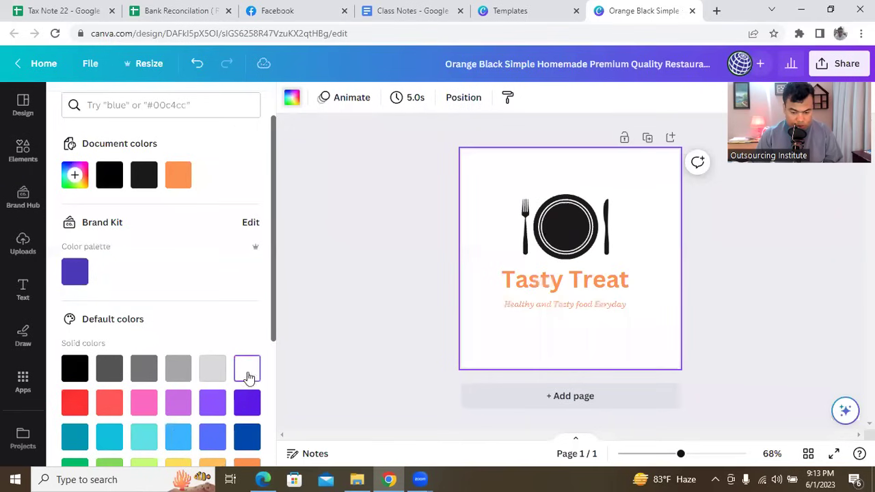
# Step: Try nudging the Tasty Treat heading and the tagline slightly, and undo the moves along with the white background
pyautogui.click(614, 290)
pyautogui.moveTo(607, 287); pyautogui.dragTo(602, 298)
pyautogui.click(636, 252)
pyautogui.click(597, 303)
pyautogui.click(632, 218)
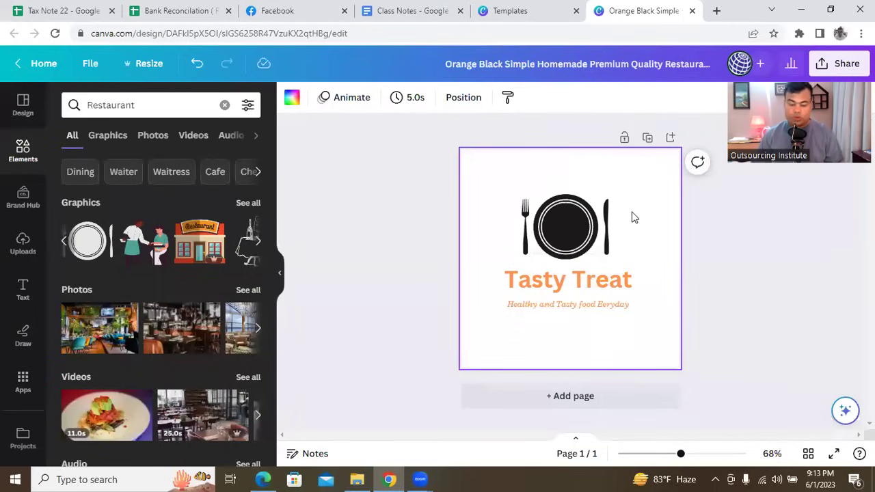
pyautogui.click(196, 64)
pyautogui.click(196, 63)
pyautogui.click(197, 63)
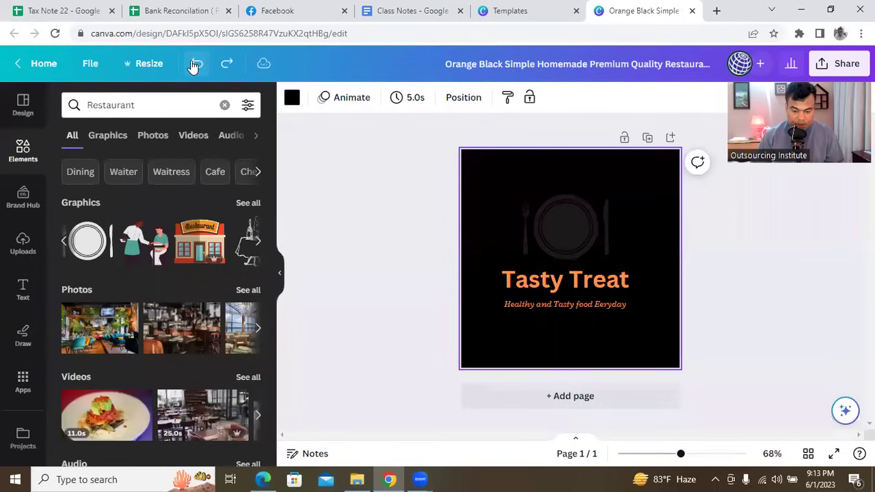
# Step: Replace the plate graphic with the restaurant table line drawing and place it above the Tasty Treat heading
pyautogui.click(567, 217)
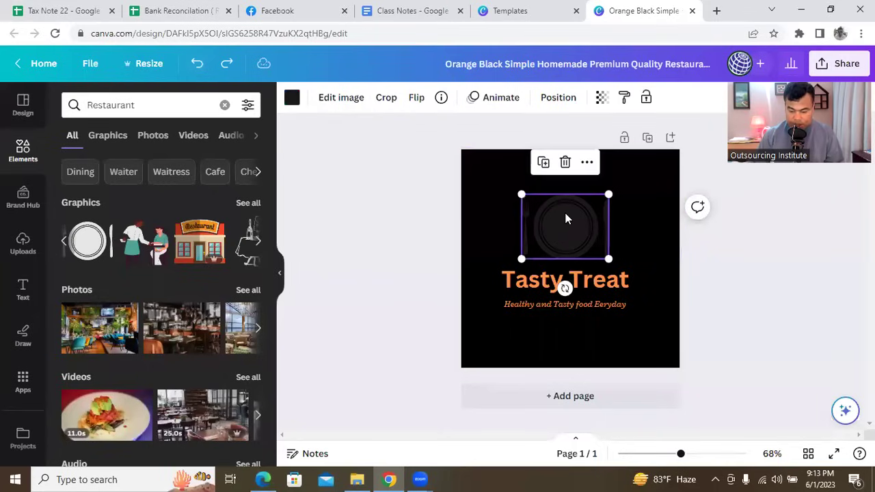
pyautogui.press('Delete')
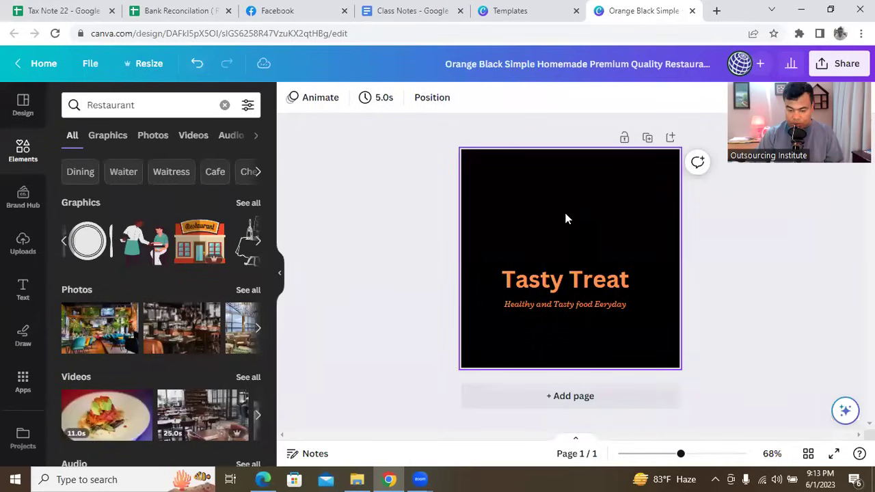
pyautogui.click(259, 243)
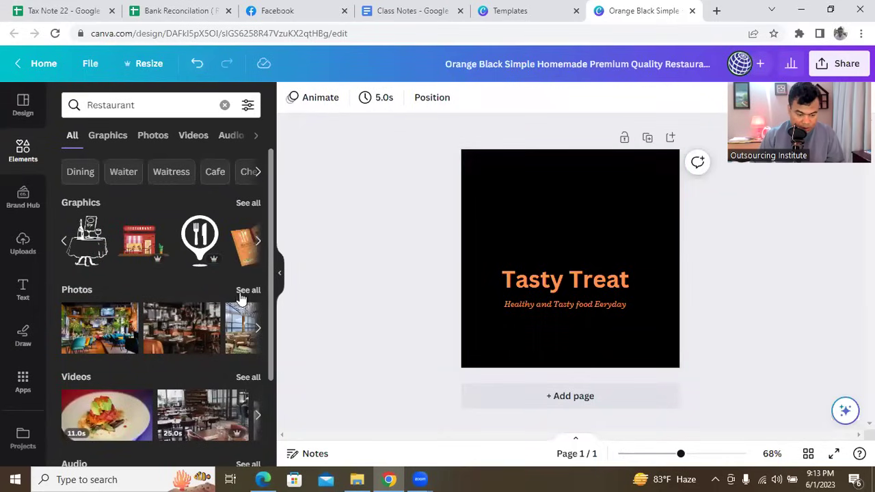
pyautogui.click(88, 240)
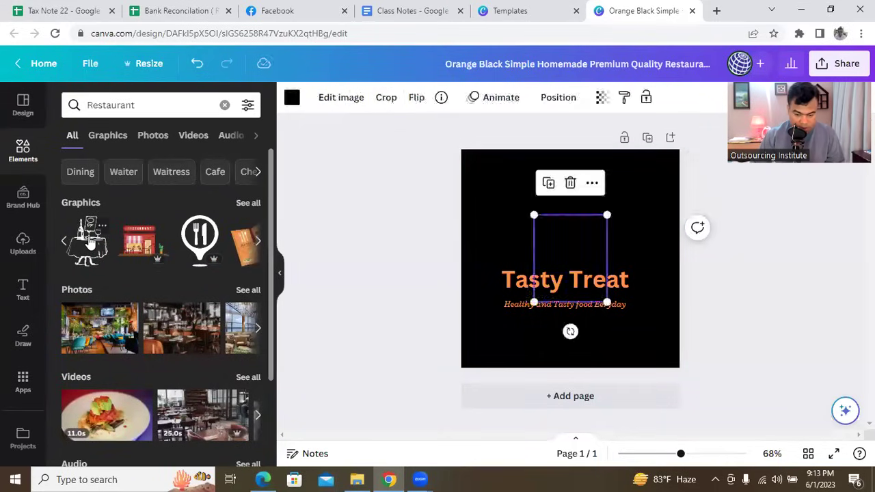
pyautogui.click(630, 231)
pyautogui.click(565, 245)
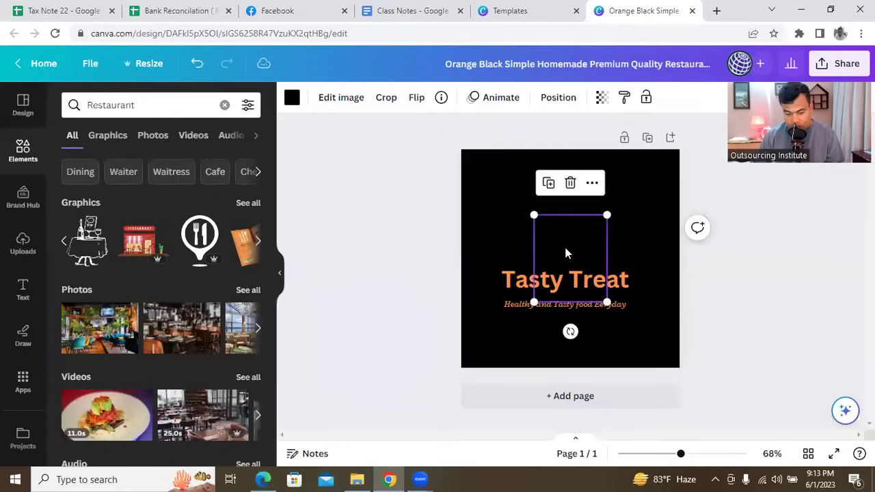
pyautogui.moveTo(564, 231); pyautogui.dragTo(562, 207)
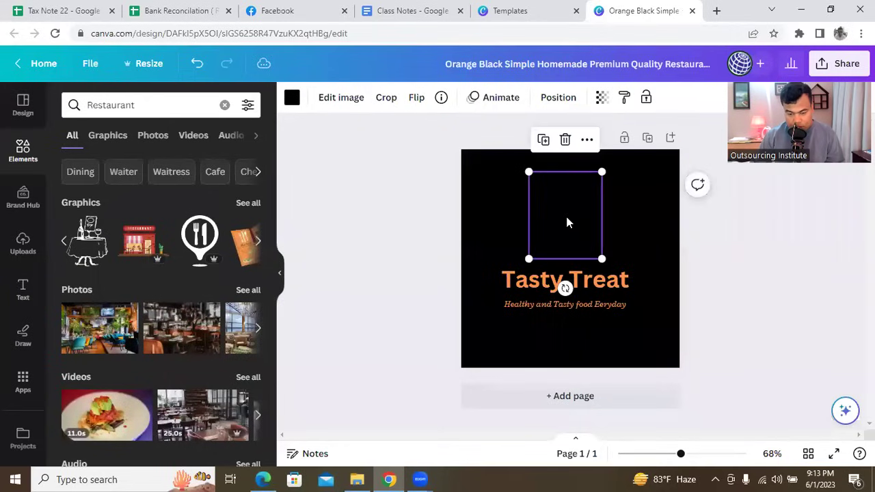
# Step: Check the table drawing's transparency and image editing options, and delete the drawing from the logo
pyautogui.click(607, 100)
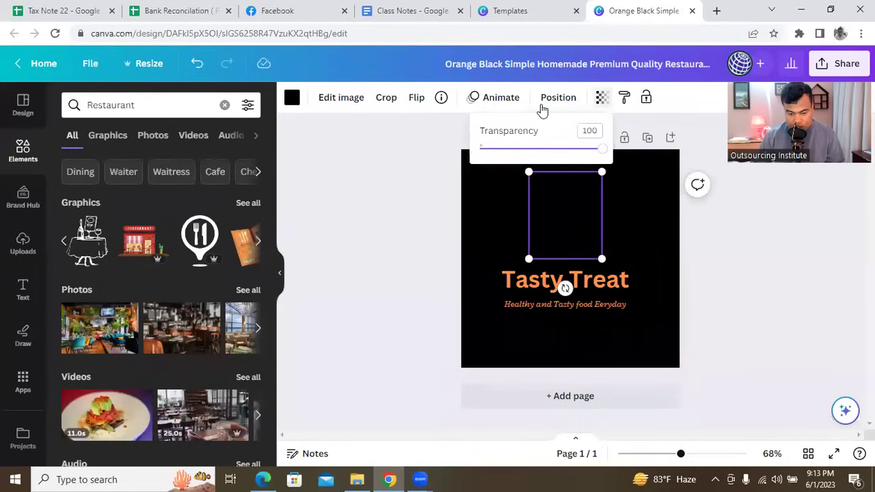
pyautogui.click(340, 98)
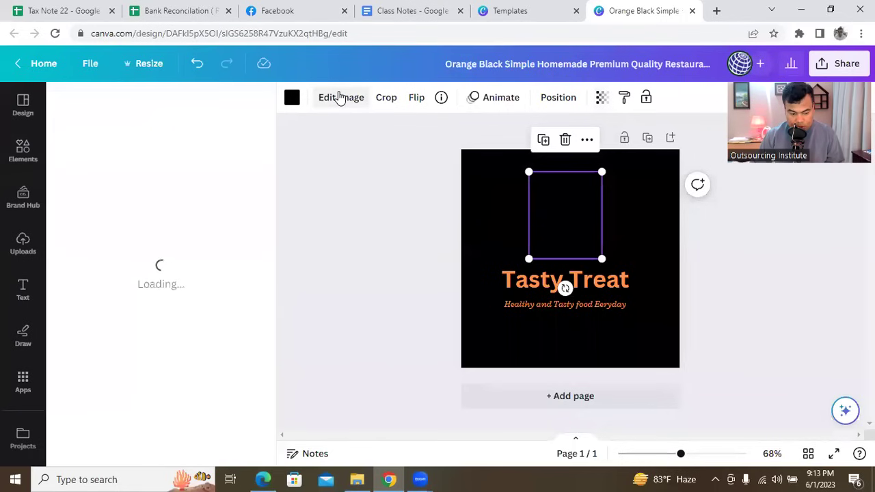
pyautogui.click(545, 229)
pyautogui.click(571, 216)
pyautogui.press('Delete')
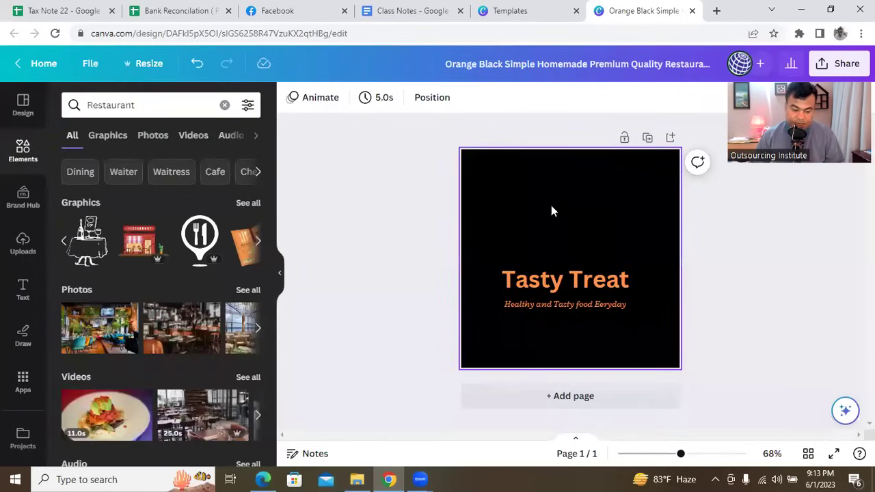
# Step: Try adding the pin-shaped cutlery graphic from the Restaurant results and delete it again
pyautogui.scroll(-3, 214, 303)
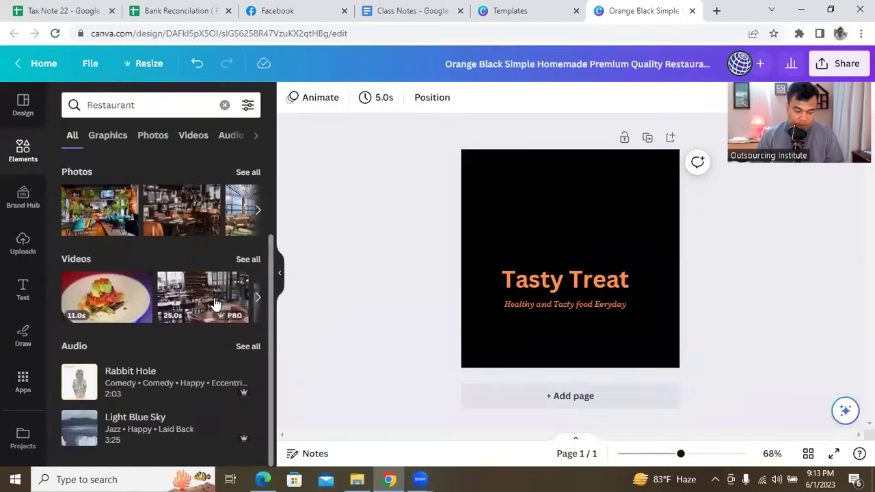
pyautogui.scroll(3, 208, 290)
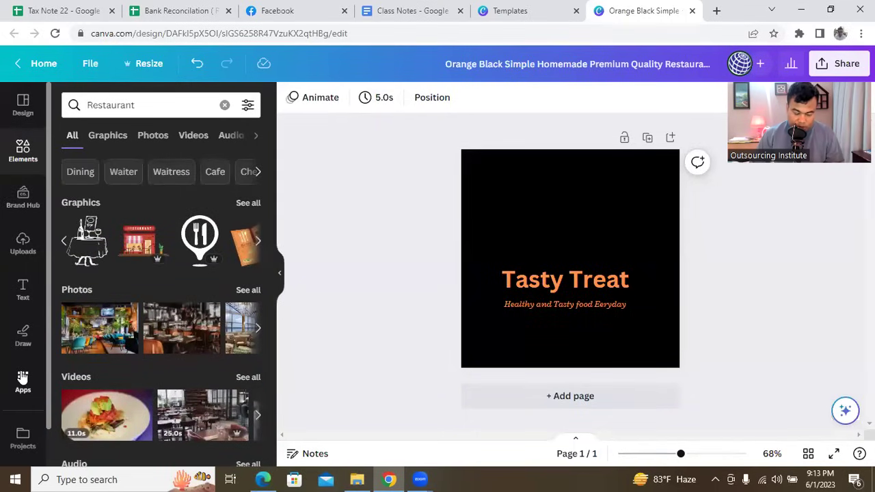
pyautogui.click(255, 243)
pyautogui.click(123, 239)
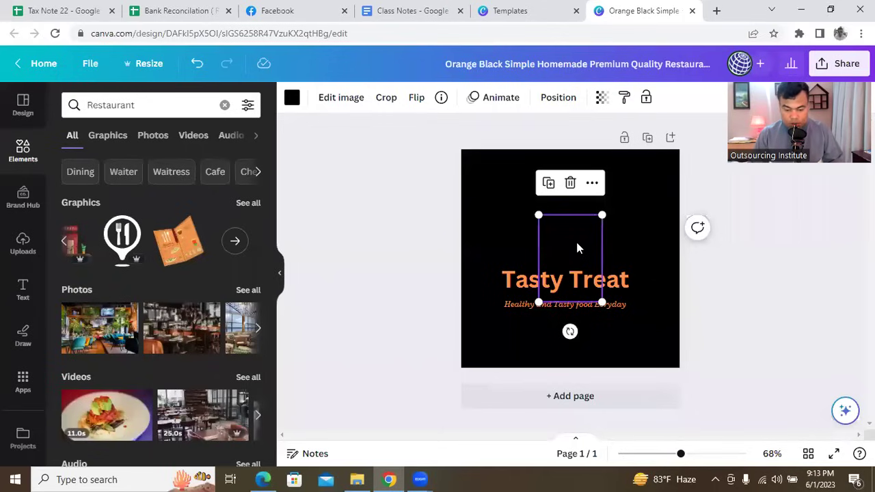
pyautogui.press('Delete')
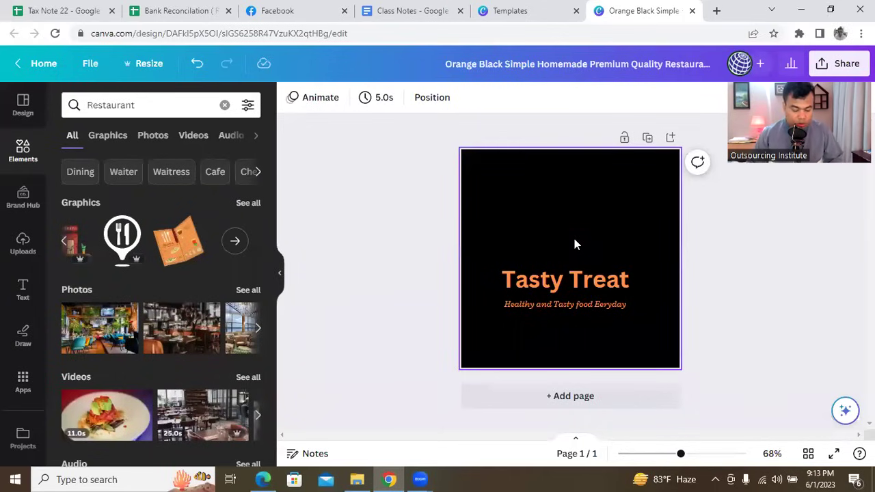
pyautogui.hotkey('ctrl', 'z')
pyautogui.press('Delete')
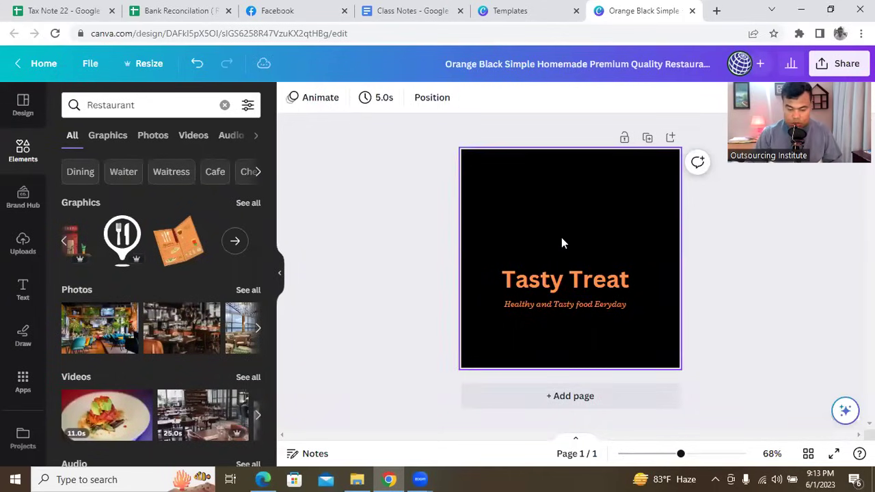
# Step: Show all Restaurant graphics, try adding the food cover and menu graphic, and remove it from the black background
pyautogui.click(233, 243)
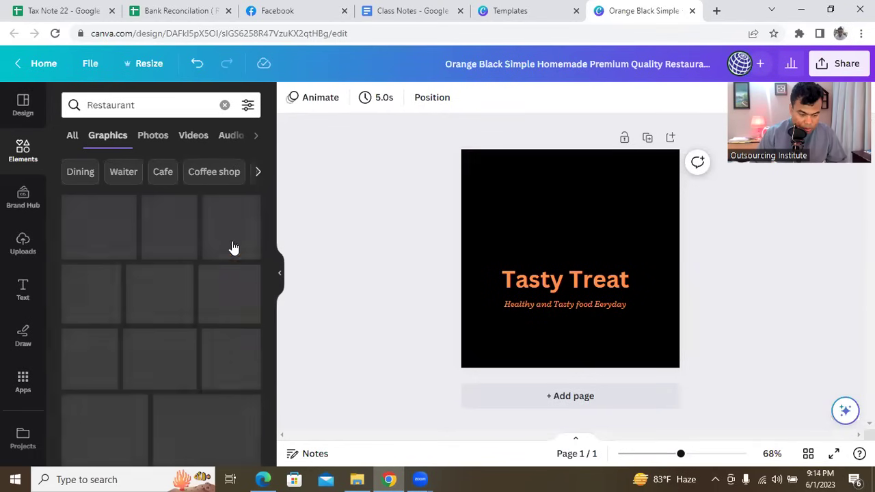
pyautogui.click(96, 233)
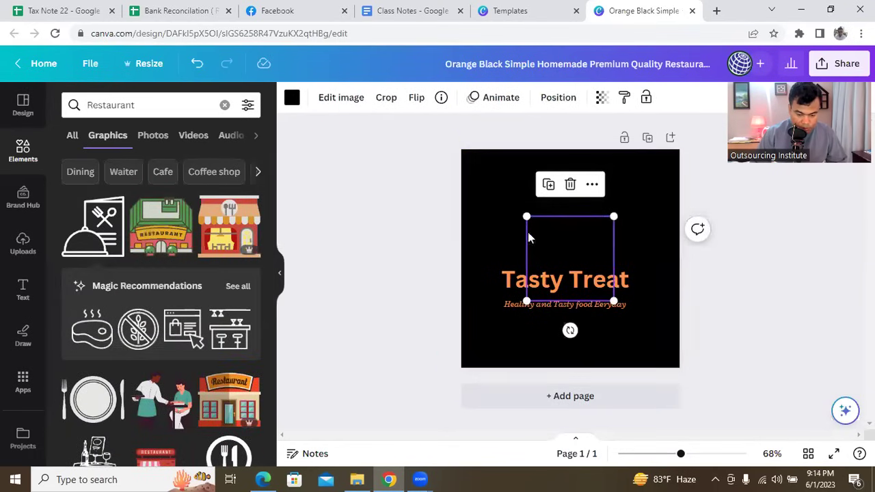
pyautogui.click(564, 241)
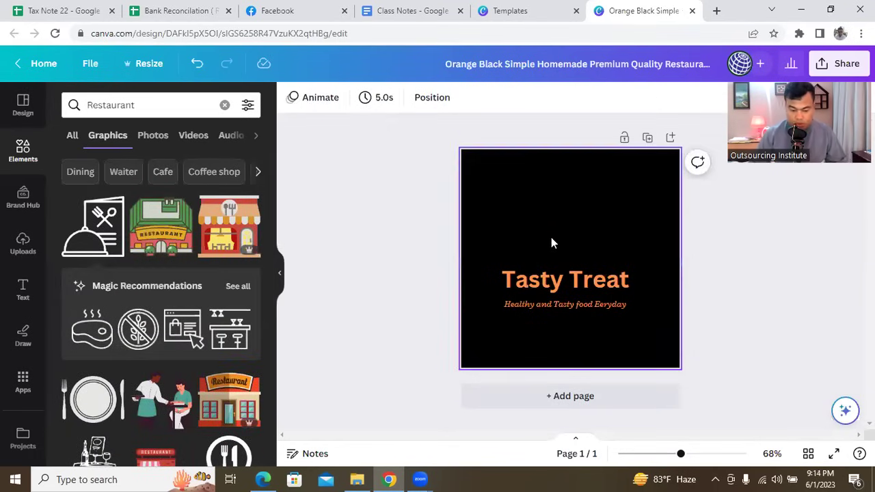
# Step: Set the logo's background colour to white
pyautogui.click(292, 98)
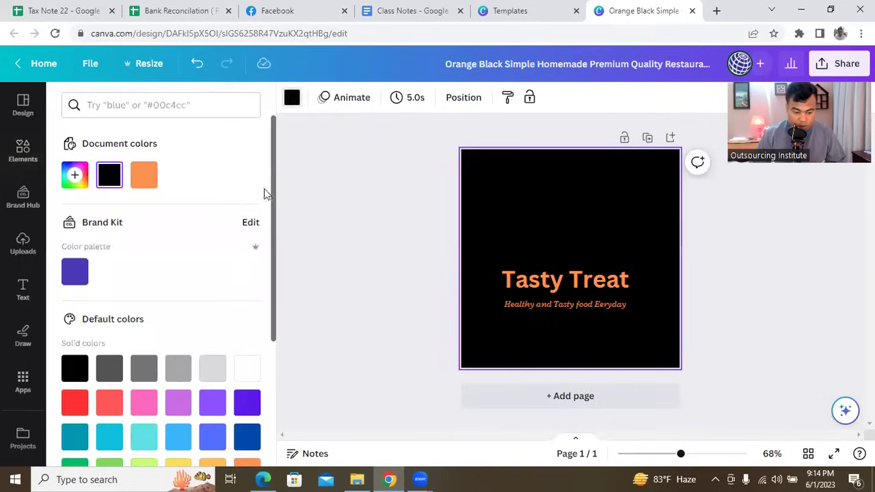
pyautogui.click(246, 369)
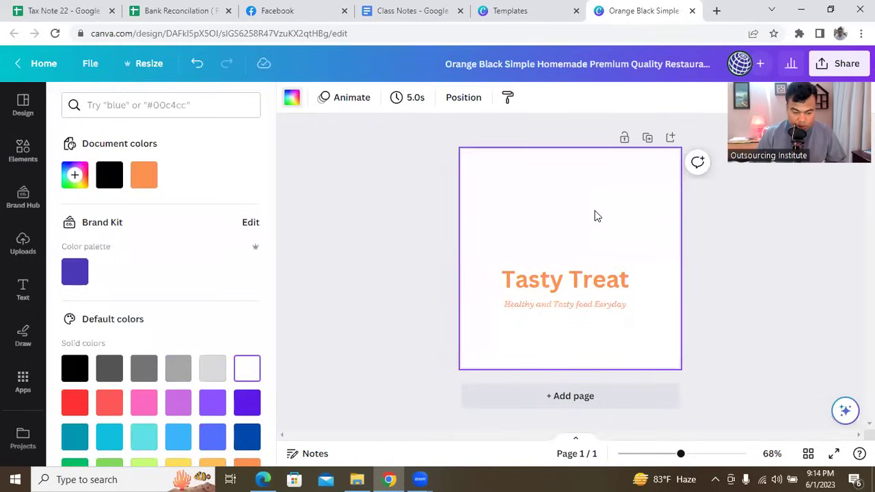
# Step: Try the recently used food cover and menu graphic on the white background and delete it again
pyautogui.click(23, 149)
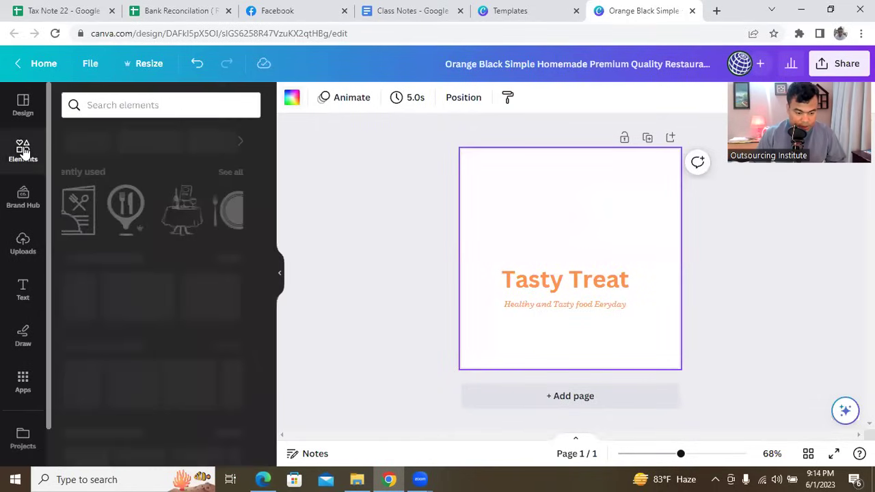
pyautogui.click(87, 210)
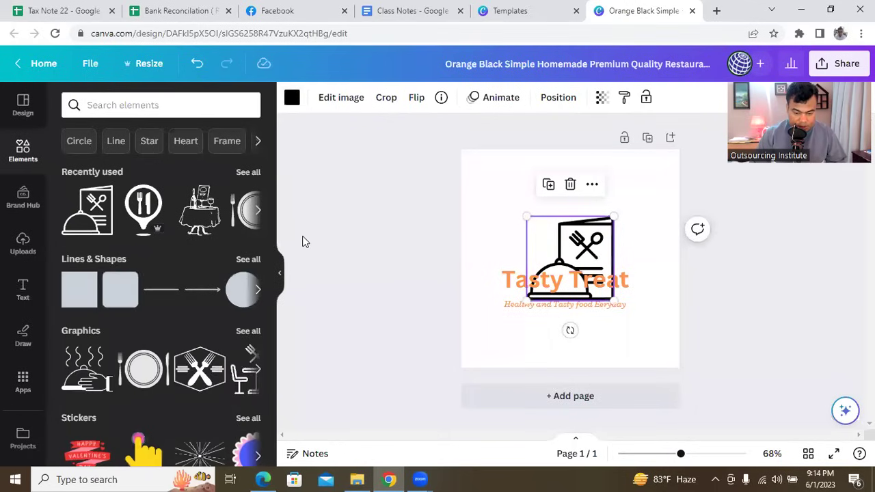
pyautogui.click(355, 250)
pyautogui.click(547, 239)
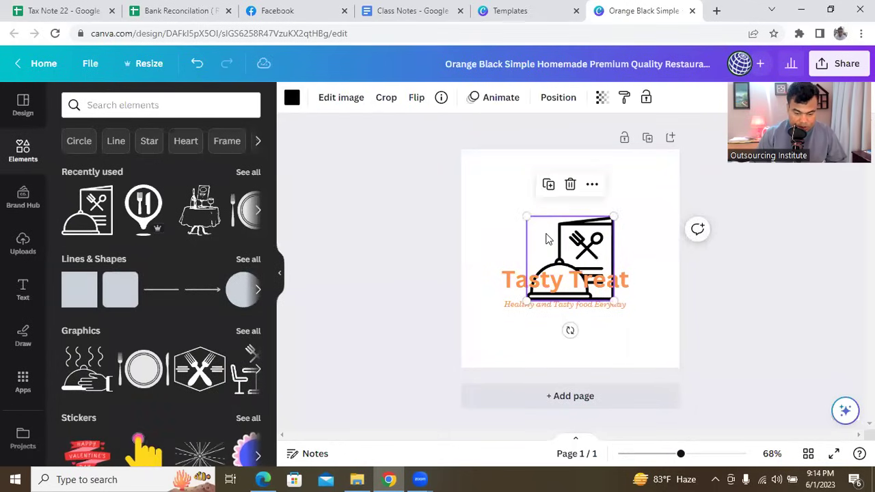
pyautogui.press('Delete')
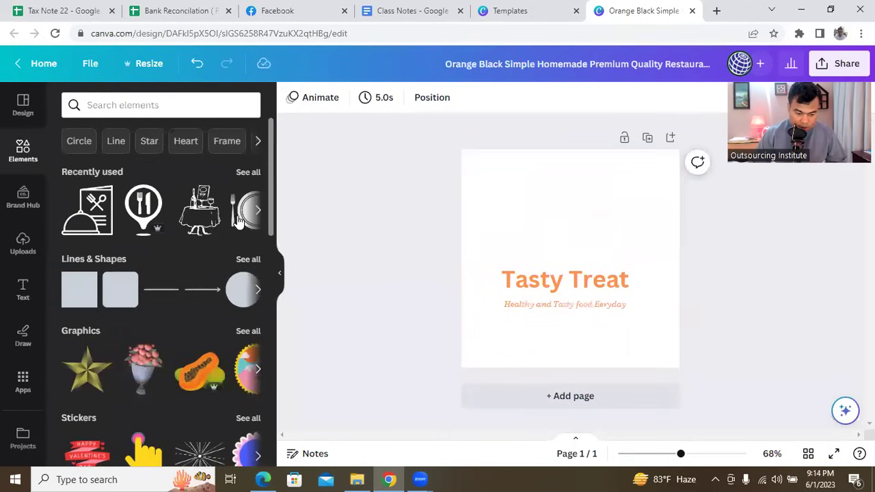
# Step: Insert the recently used plate, fork and knife graphic and place it just above the Tasty Treat heading
pyautogui.click(244, 217)
pyautogui.moveTo(596, 256); pyautogui.dragTo(588, 221)
pyautogui.click(764, 254)
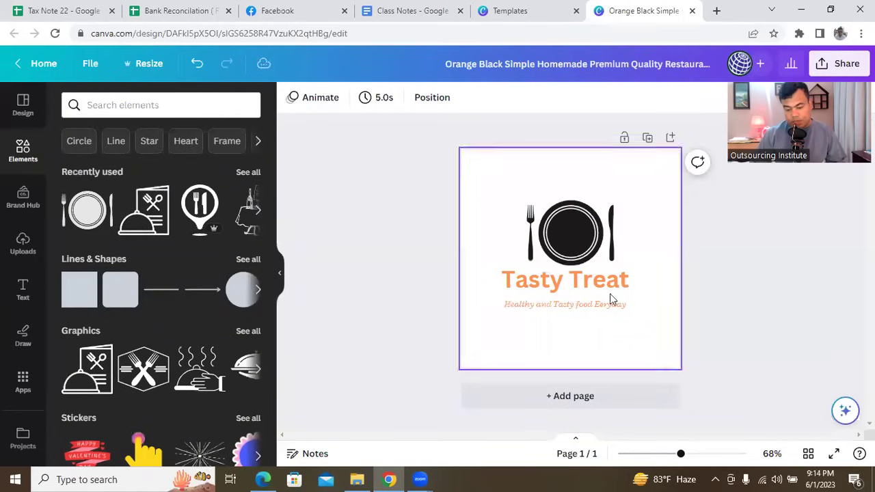
# Step: Recolour the Tasty Treat heading with the black document colour
pyautogui.click(612, 294)
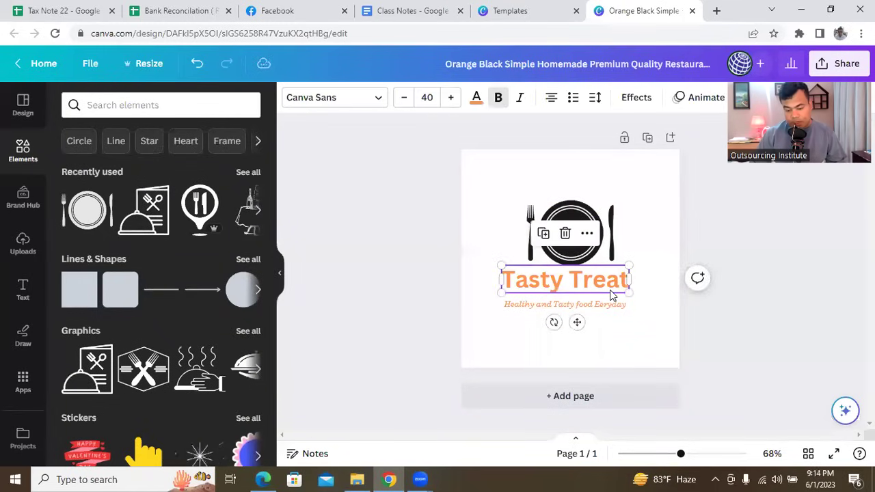
pyautogui.click(475, 100)
pyautogui.click(105, 177)
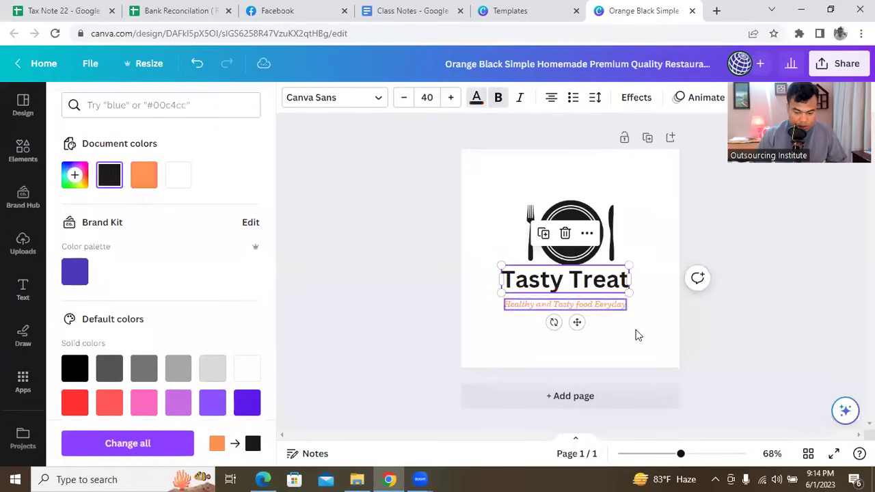
# Step: Recolour the tagline below the heading with the same black document colour and deselect it
pyautogui.click(608, 307)
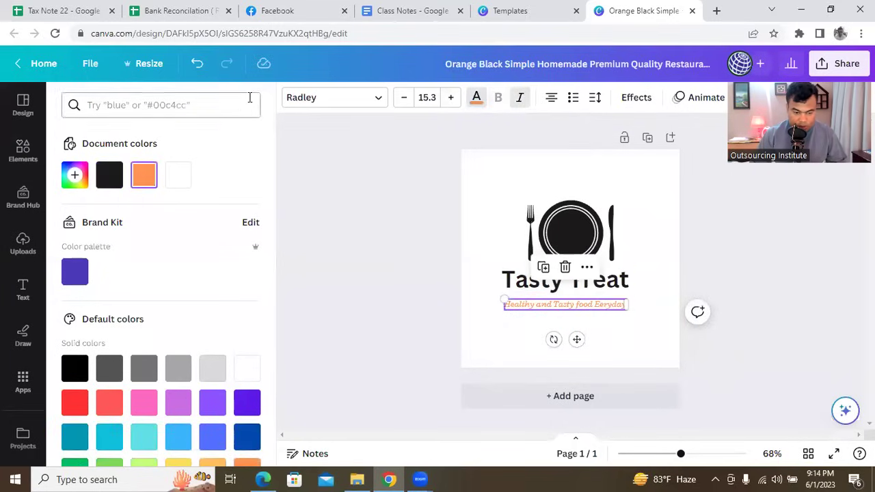
pyautogui.click(476, 98)
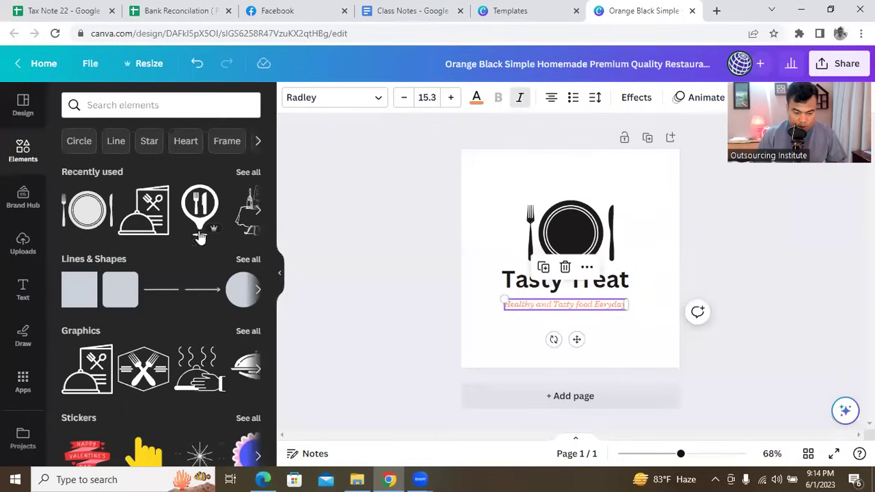
pyautogui.click(477, 98)
pyautogui.click(110, 175)
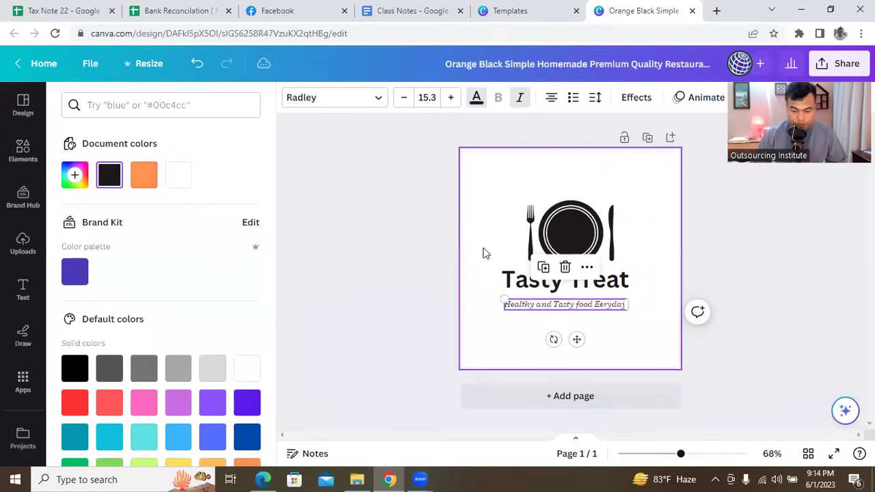
pyautogui.click(717, 244)
pyautogui.click(727, 231)
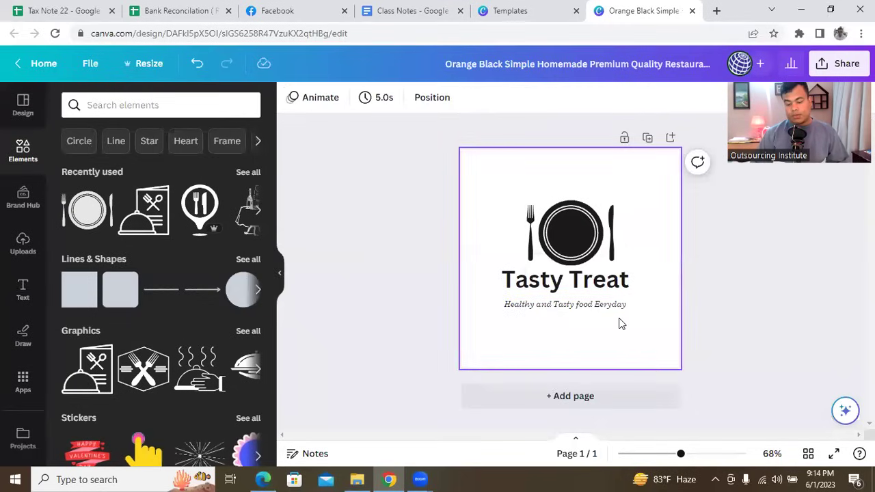
# Step: Move the tagline slightly to the right below the Tasty Treat heading and deselect it
pyautogui.moveTo(613, 309); pyautogui.dragTo(620, 309)
pyautogui.click(688, 233)
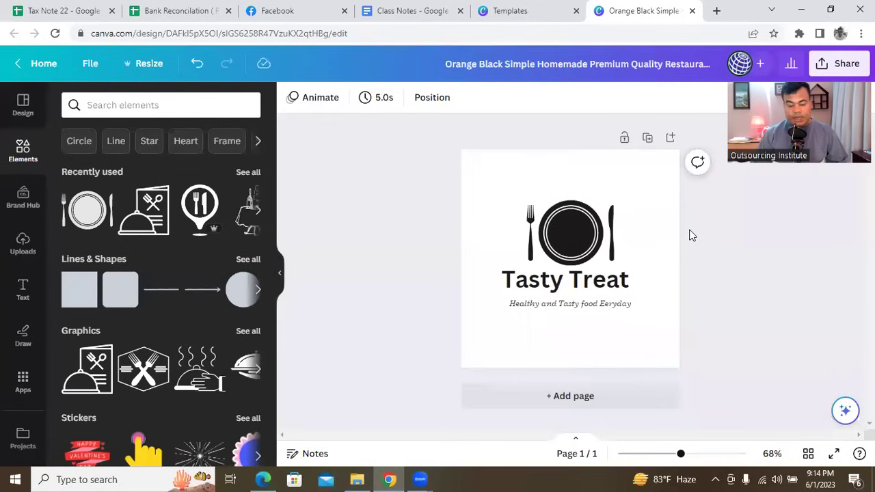
# Step: Download the finished Tasty Treat logo as a PNG file with the default size settings
pyautogui.doubleClick(732, 19)
pyautogui.click(701, 76)
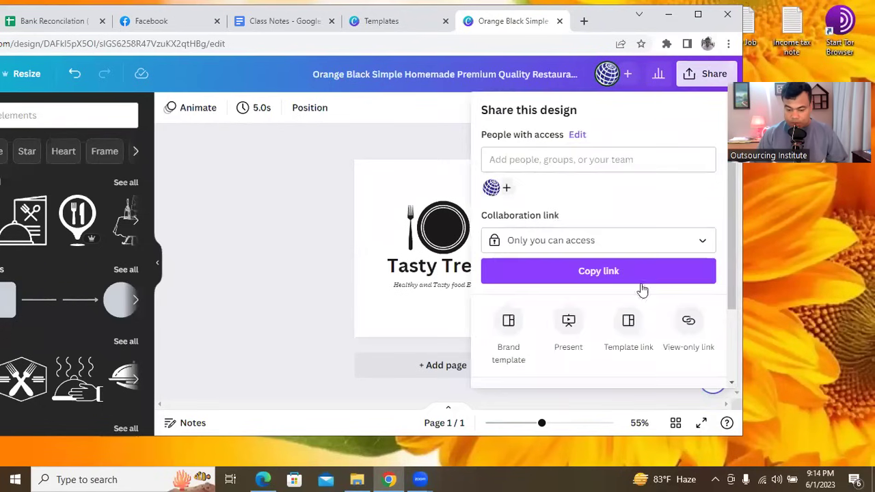
pyautogui.scroll(-2, 579, 301)
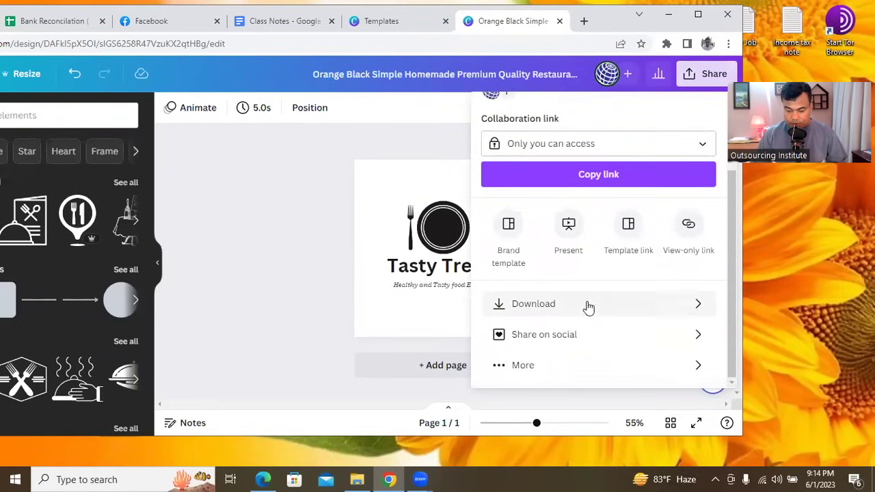
pyautogui.click(697, 307)
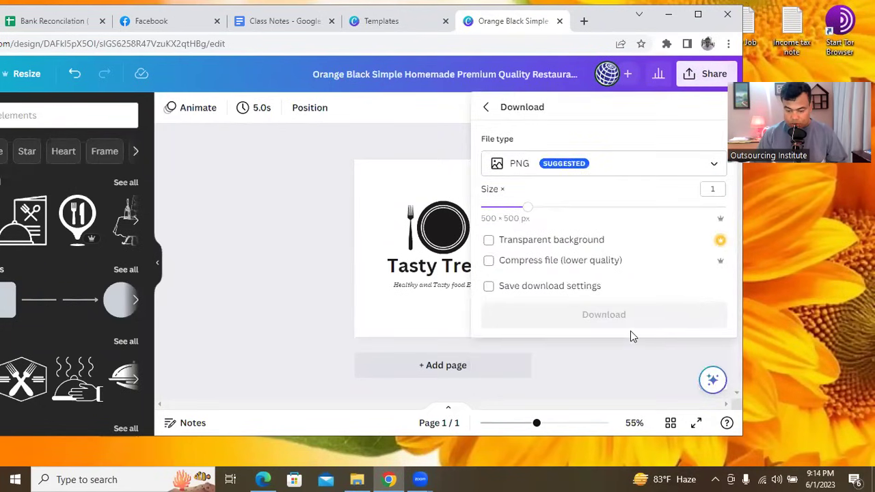
pyautogui.click(612, 315)
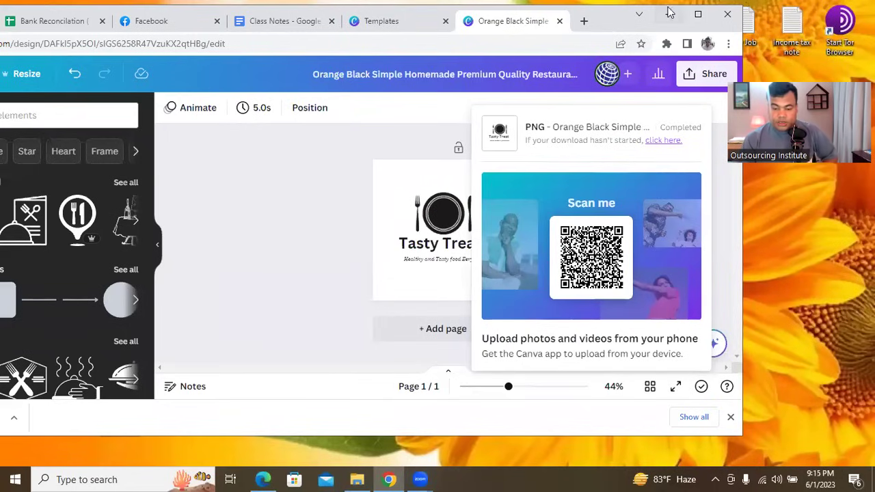
pyautogui.click(698, 14)
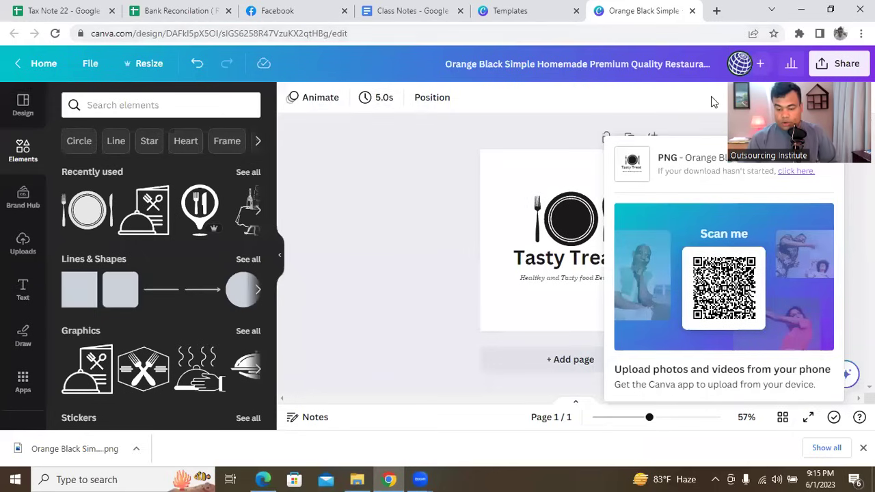
# Step: Switch to File Explorer, view the downloaded logo PNG in the Downloads folder, and close the image and the folder
pyautogui.click(802, 10)
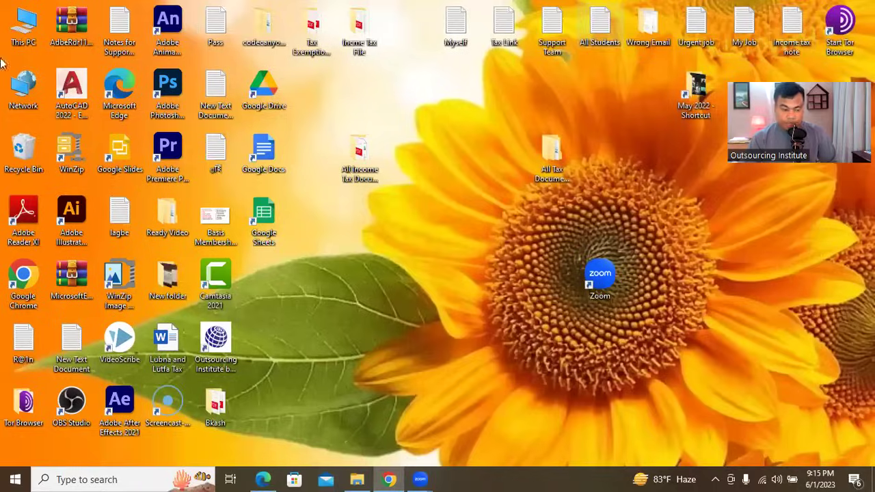
pyautogui.doubleClick(23, 28)
pyautogui.click(577, 10)
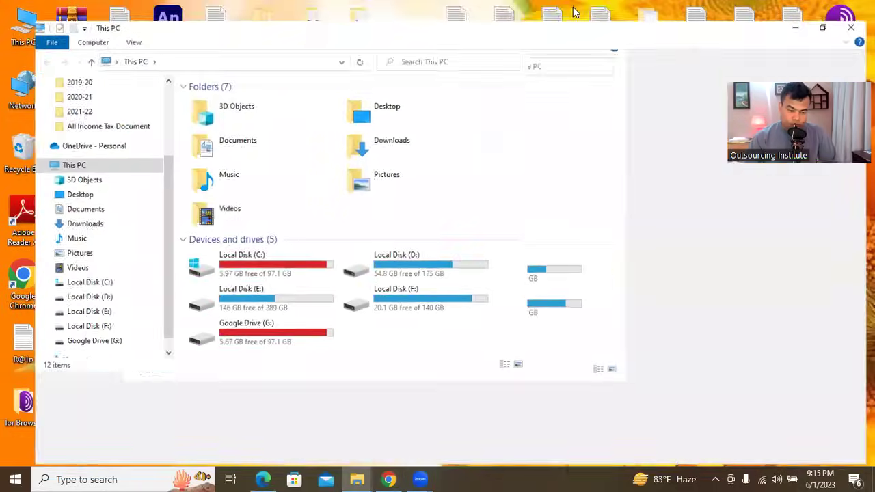
pyautogui.scroll(1, 86, 130)
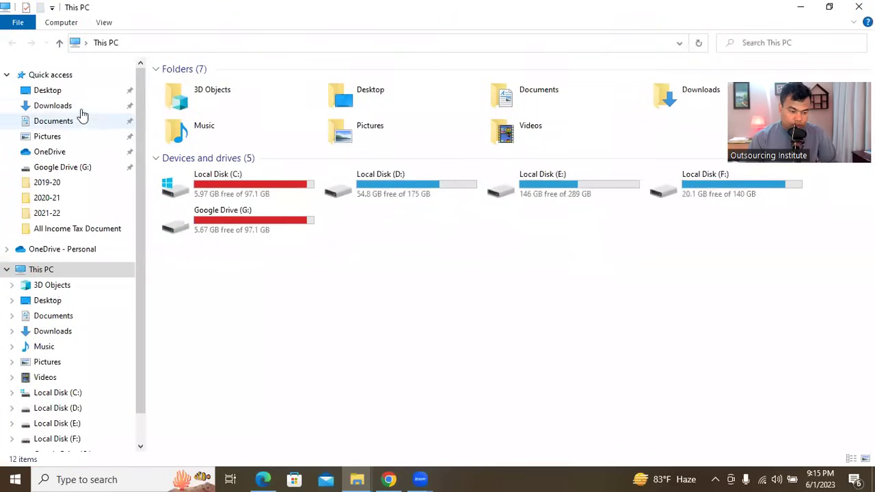
pyautogui.click(80, 108)
pyautogui.click(190, 115)
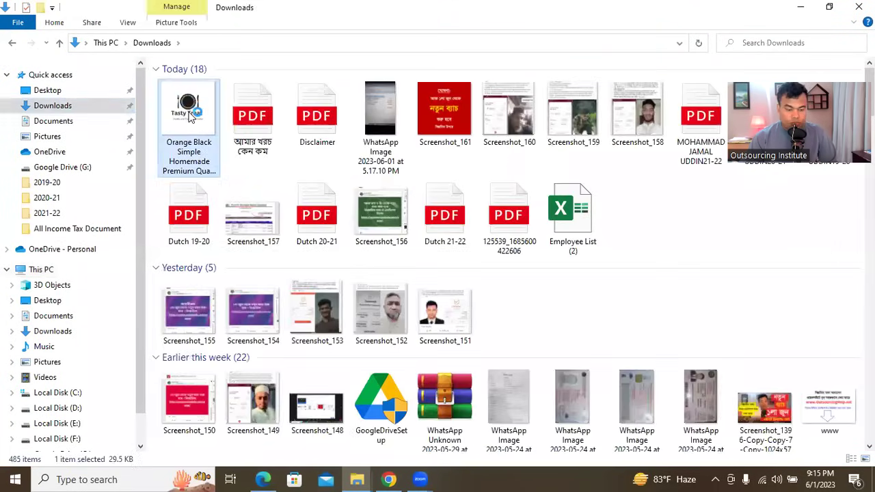
pyautogui.doubleClick(189, 115)
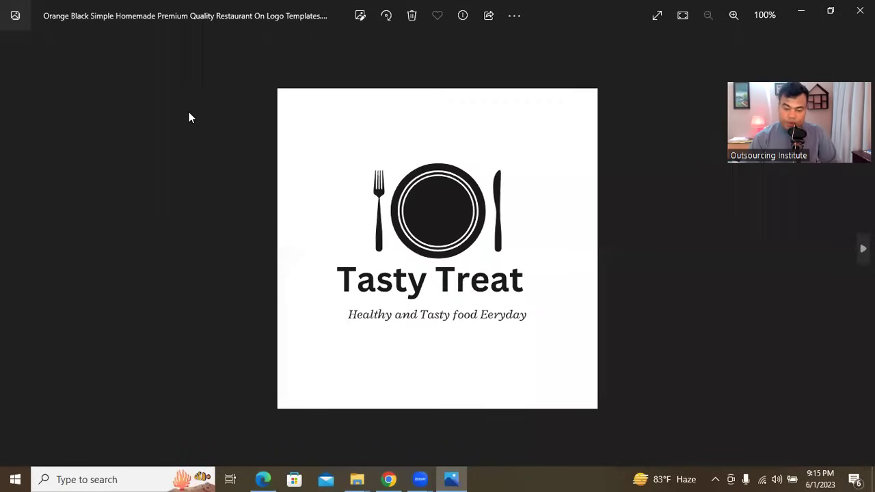
pyautogui.click(860, 10)
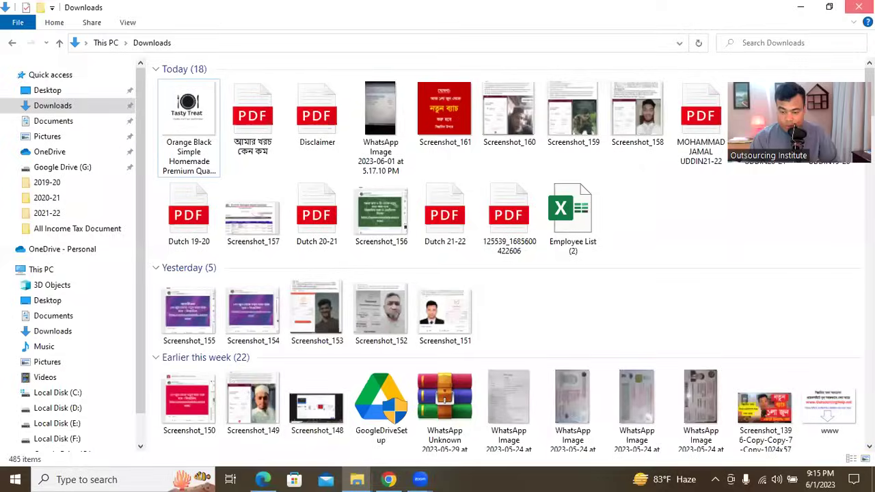
pyautogui.click(859, 7)
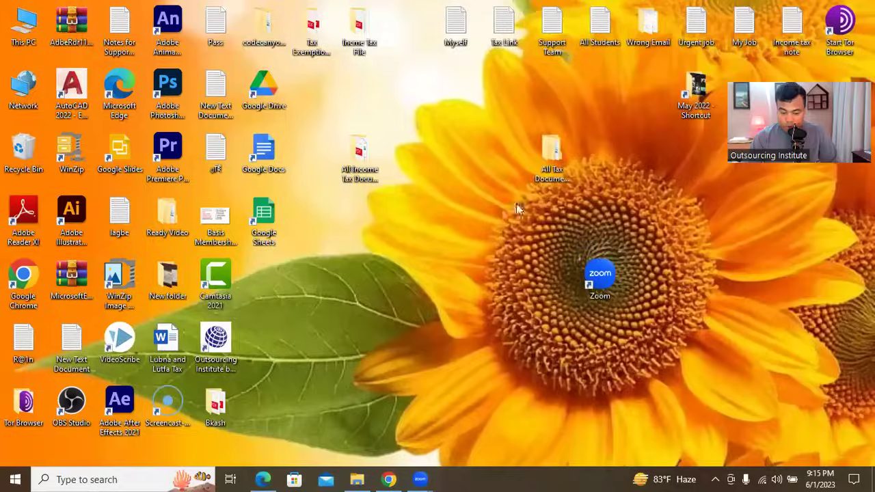
# Step: Return to Chrome, close the logo design and Templates pages, and load canva.com in a new tab
pyautogui.hotkey('alt', 'Tab')
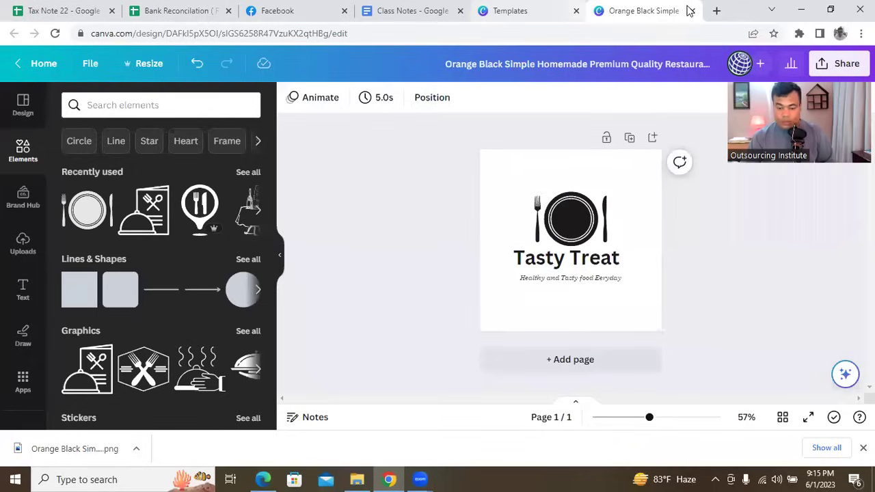
pyautogui.click(692, 10)
pyautogui.click(688, 12)
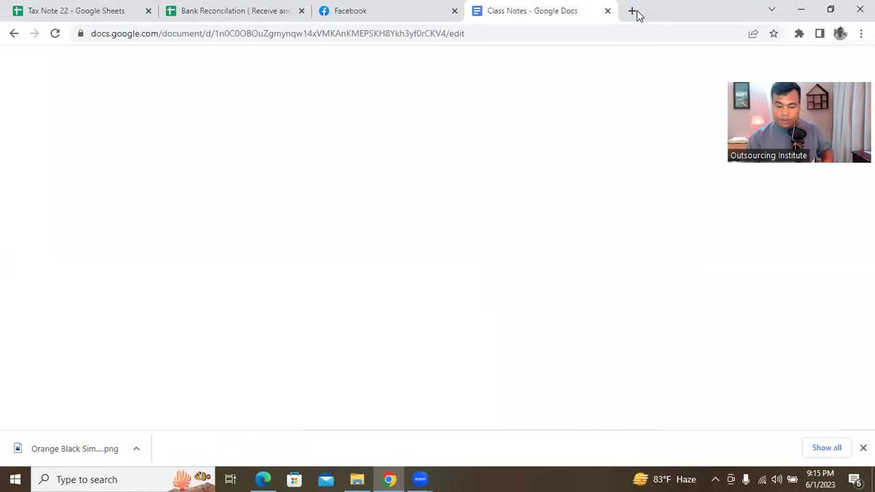
pyautogui.click(633, 12)
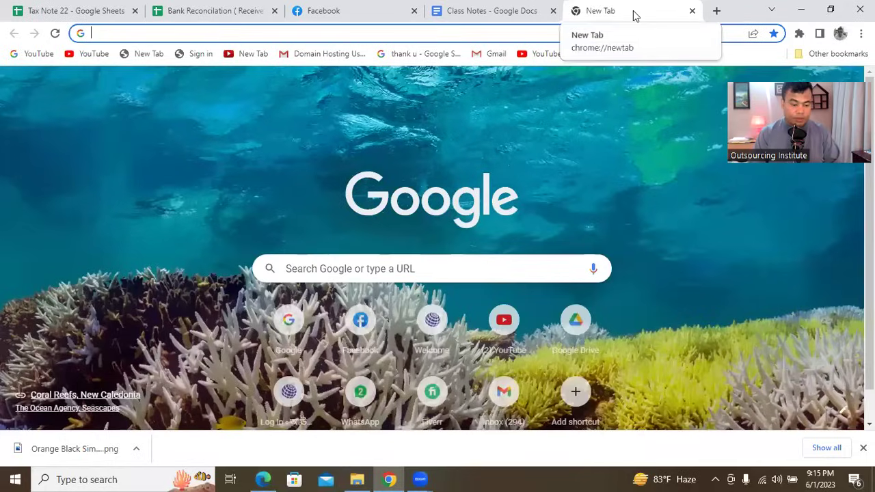
pyautogui.write('ca')
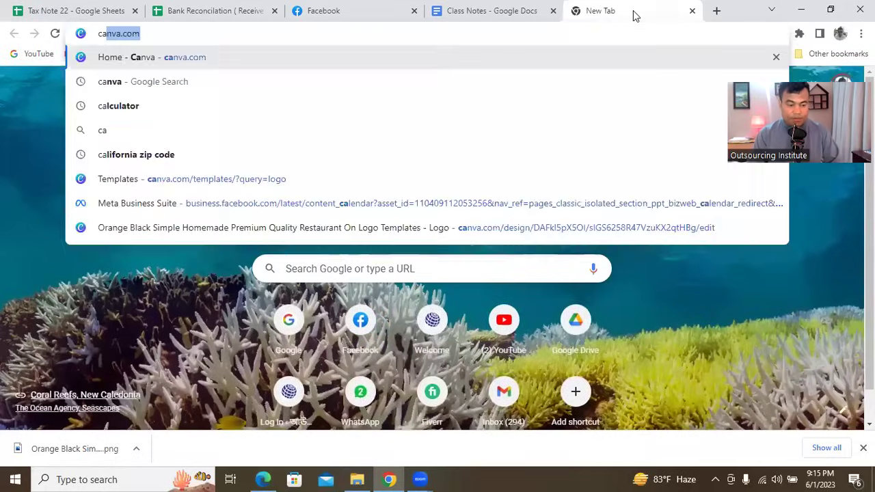
pyautogui.press('Return')
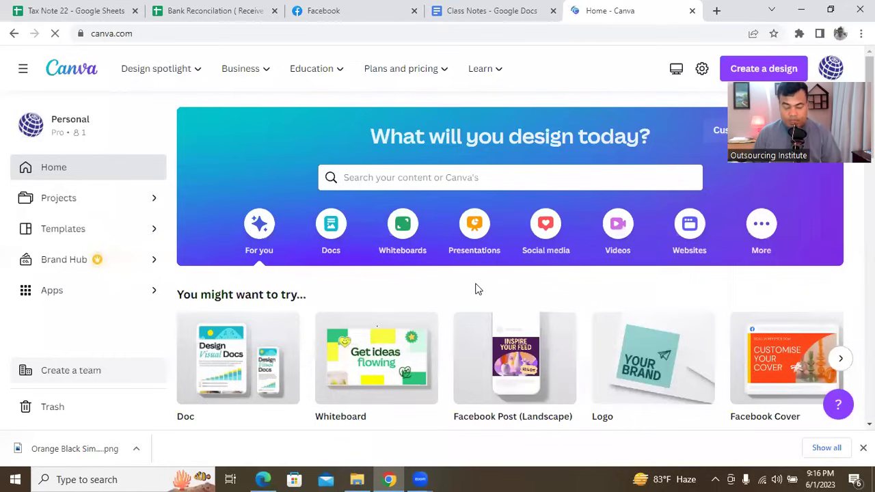
# Step: Start creating a new design with a custom size, ready for entering its width
pyautogui.doubleClick(739, 17)
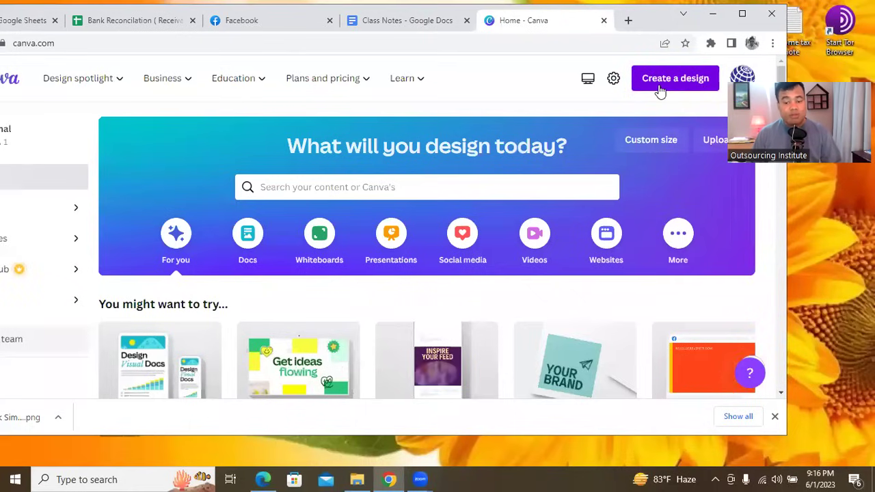
pyautogui.click(670, 82)
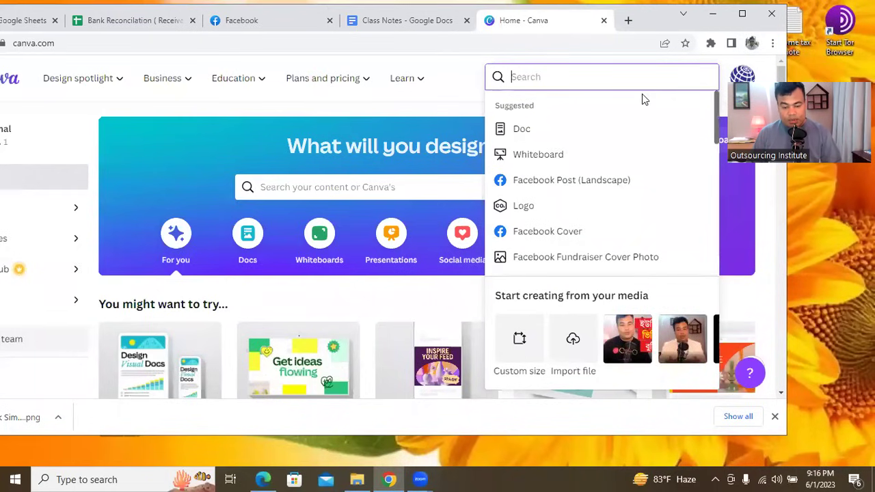
pyautogui.click(520, 340)
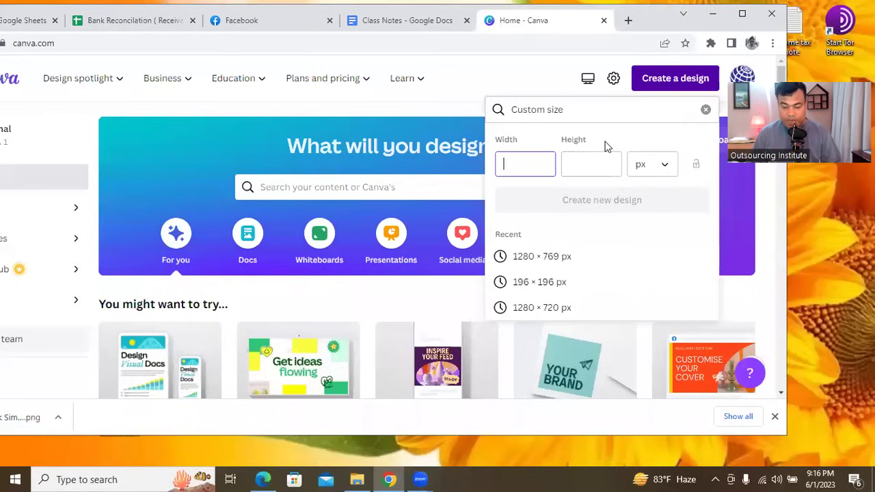
pyautogui.click(525, 170)
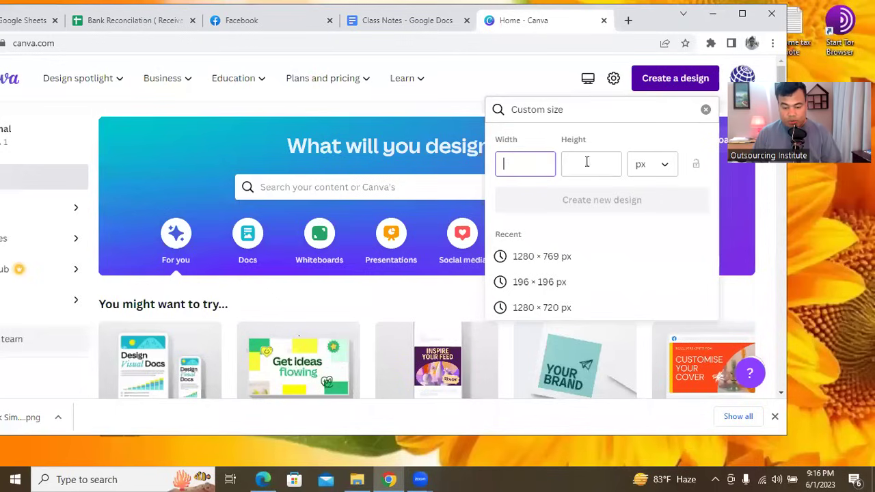
# Step: Open google.com in a new tab and search for "visitig card size"
pyautogui.click(628, 19)
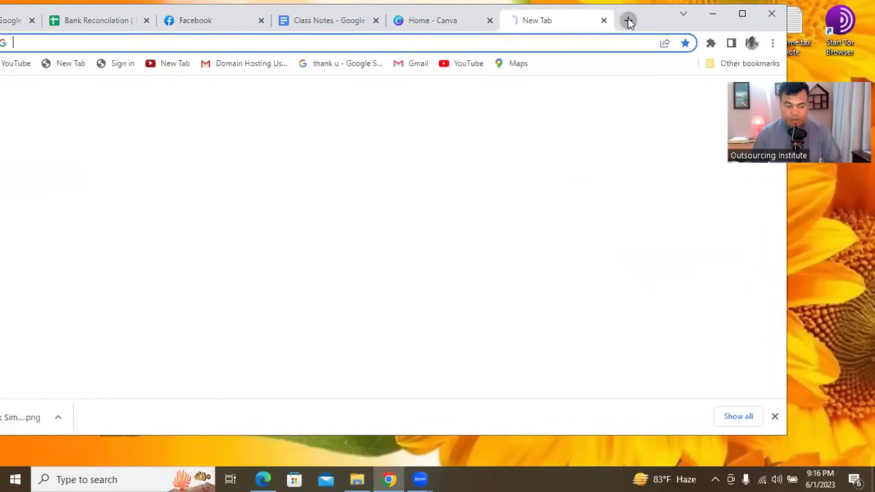
pyautogui.write('google.com')
pyautogui.press('Return')
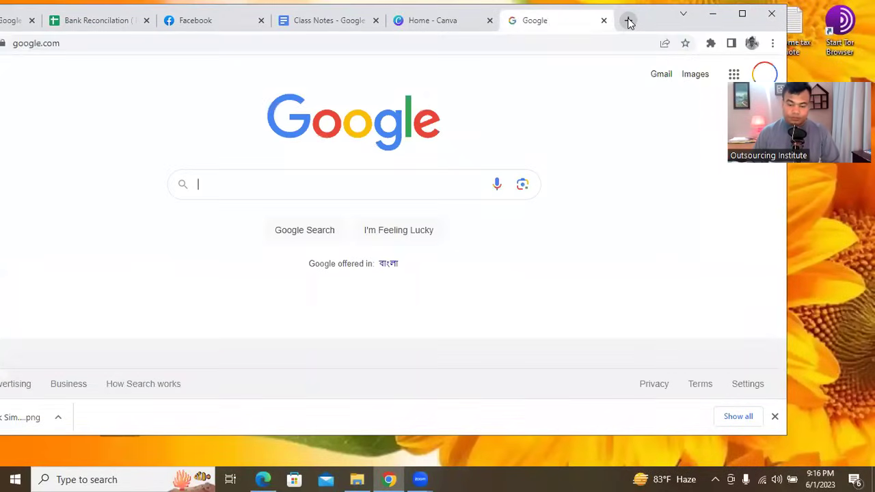
pyautogui.moveTo(687, 18); pyautogui.dragTo(709, 15)
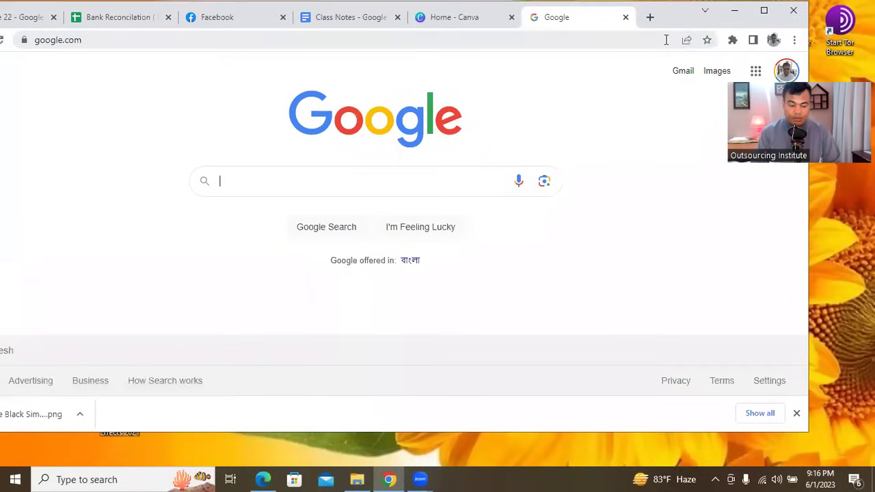
pyautogui.write('visitig')
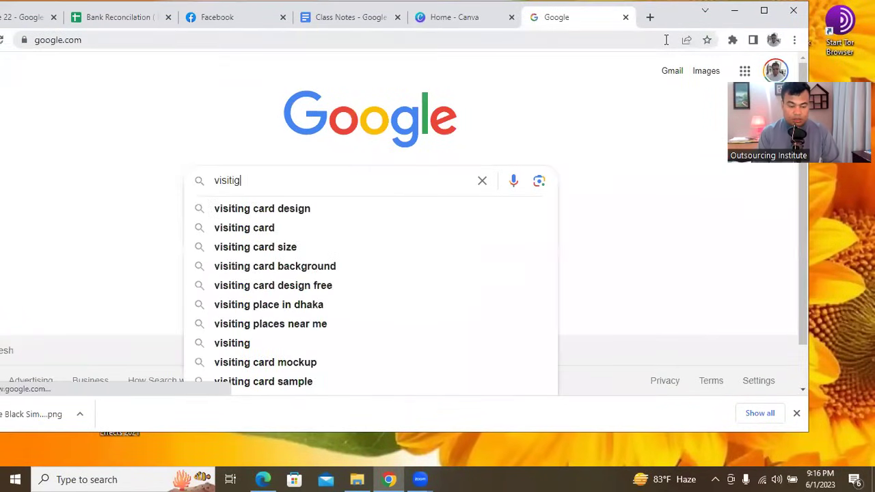
pyautogui.write(' cad ')
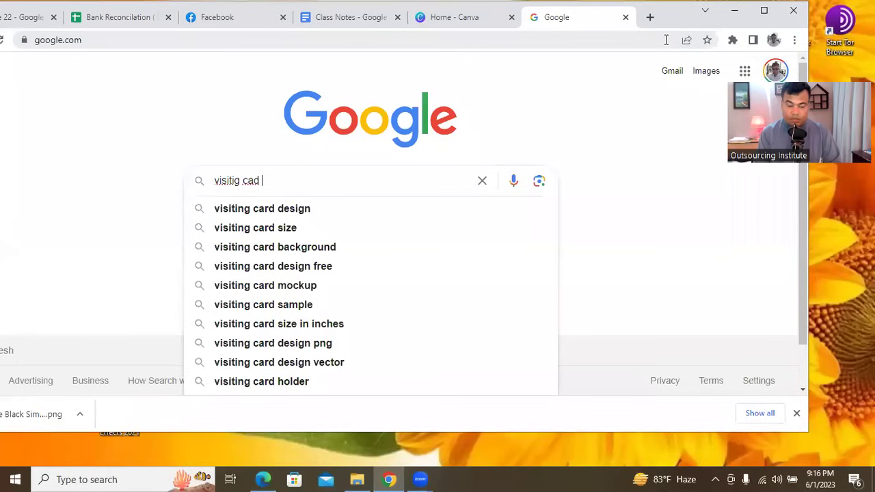
pyautogui.write('si')
pyautogui.press('BackSpace')
pyautogui.press('BackSpace')
pyautogui.press('BackSpace')
pyautogui.press('BackSpace')
pyautogui.write('rd size')
pyautogui.press('Return')
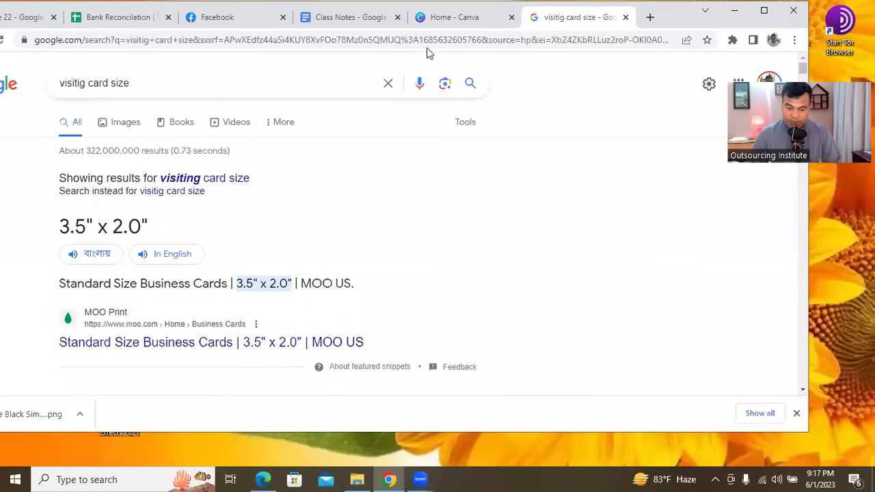
# Step: Back in Canva, enter 3.5 by 2 as the custom size and change the unit to inches
pyautogui.click(433, 20)
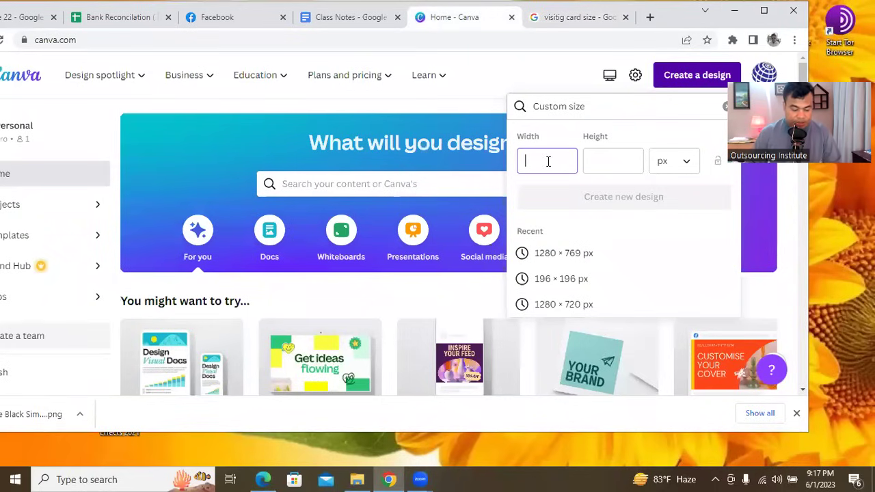
pyautogui.click(548, 161)
pyautogui.write('3.5')
pyautogui.click(624, 160)
pyautogui.write('2')
pyautogui.click(687, 164)
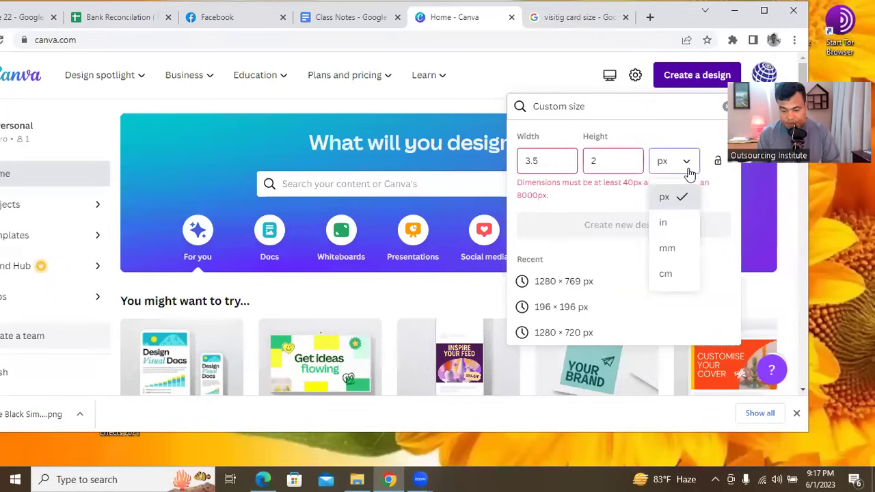
pyautogui.click(663, 223)
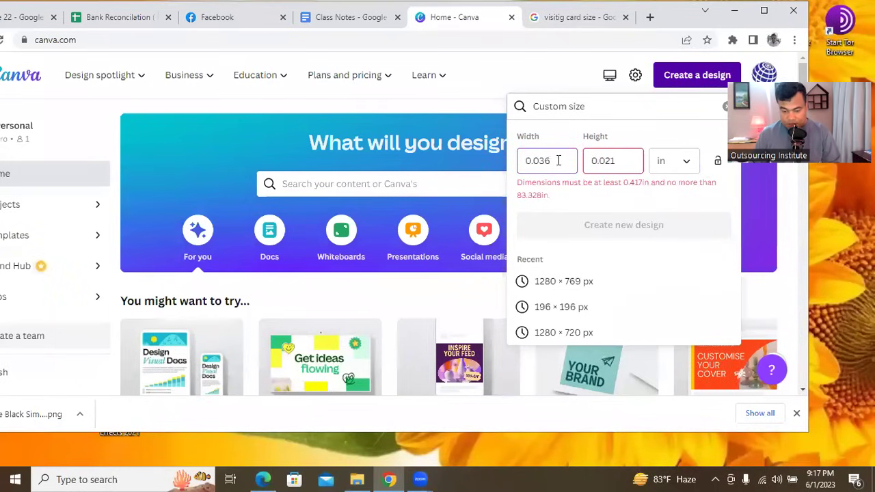
# Step: Replace the converted dimensions with a width of 3.5 in and a height of 2 in
pyautogui.press('BackSpace')
pyautogui.press('BackSpace')
pyautogui.press('BackSpace')
pyautogui.press('BackSpace')
pyautogui.press('BackSpace')
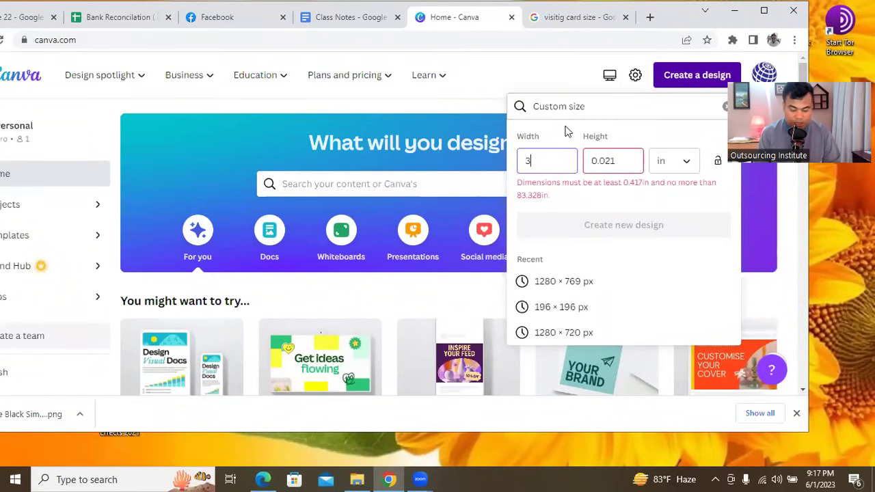
pyautogui.press('BackSpace')
pyautogui.press('BackSpace')
pyautogui.press('BackSpace')
pyautogui.press('BackSpace')
pyautogui.press('BackSpace')
pyautogui.write('2')
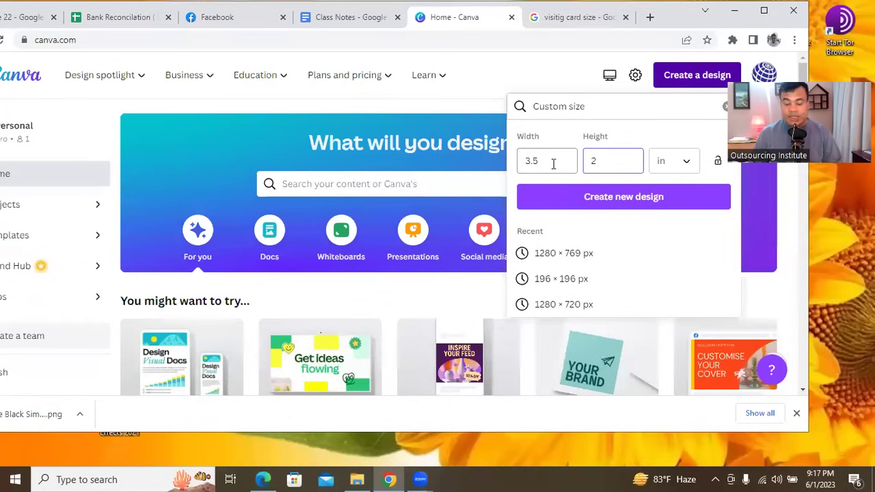
# Step: Check the standard visiting card size again in the Google search results
pyautogui.click(593, 17)
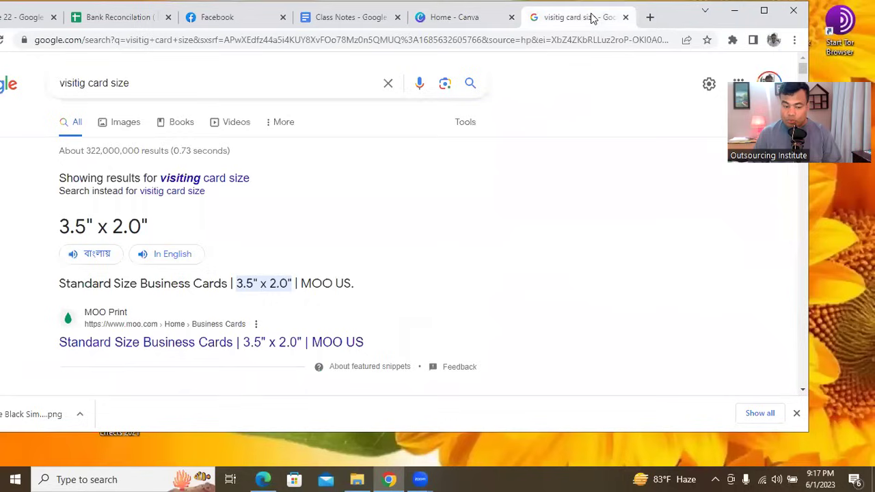
pyautogui.doubleClick(686, 23)
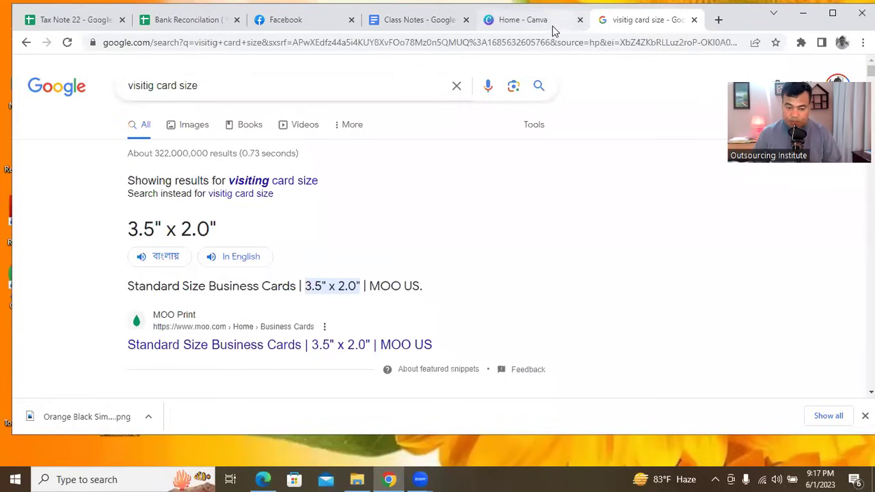
# Step: Switch back to Canva, create the new 3.5 by 2 in design, and maximize the browser window
pyautogui.moveTo(549, 24)
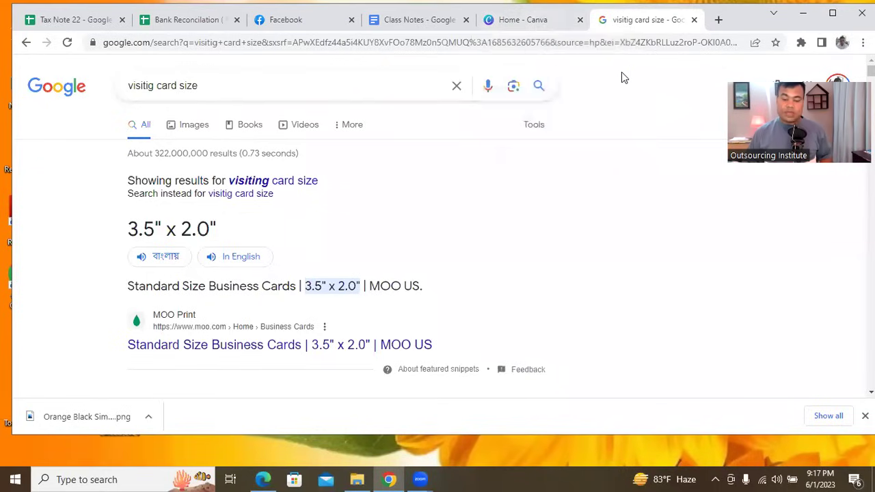
pyautogui.click(538, 25)
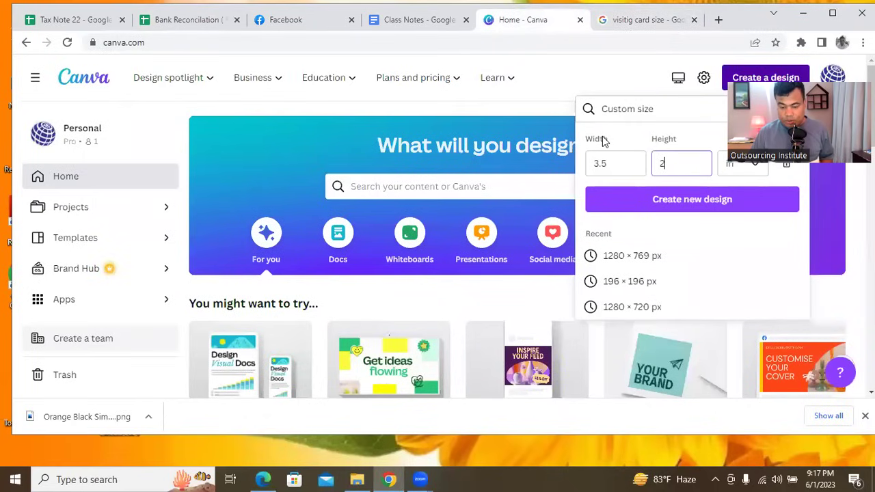
pyautogui.moveTo(727, 23); pyautogui.dragTo(661, 26)
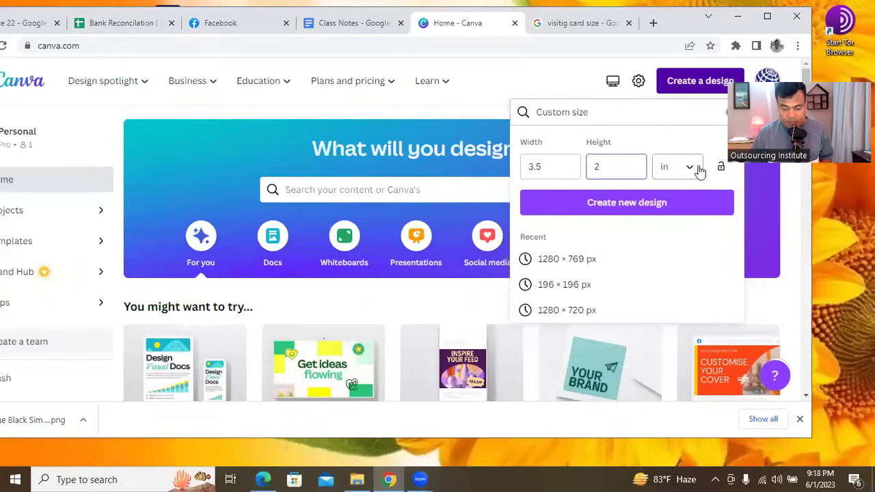
pyautogui.click(629, 204)
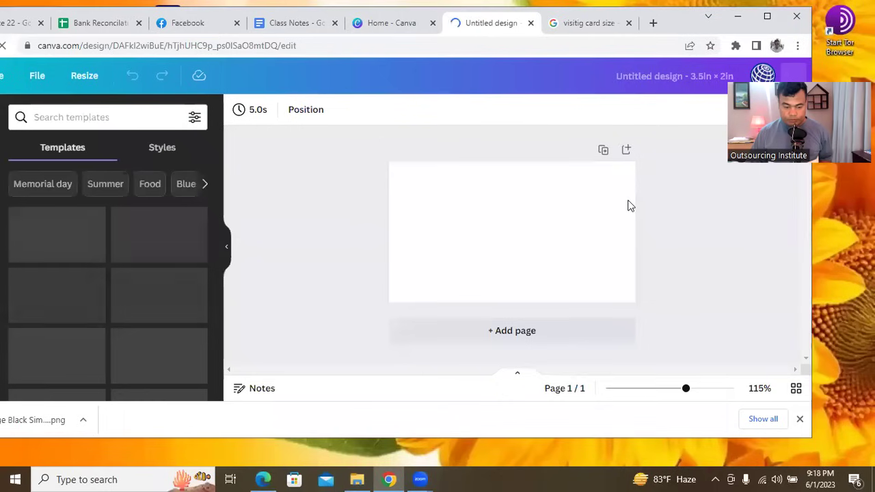
pyautogui.click(775, 20)
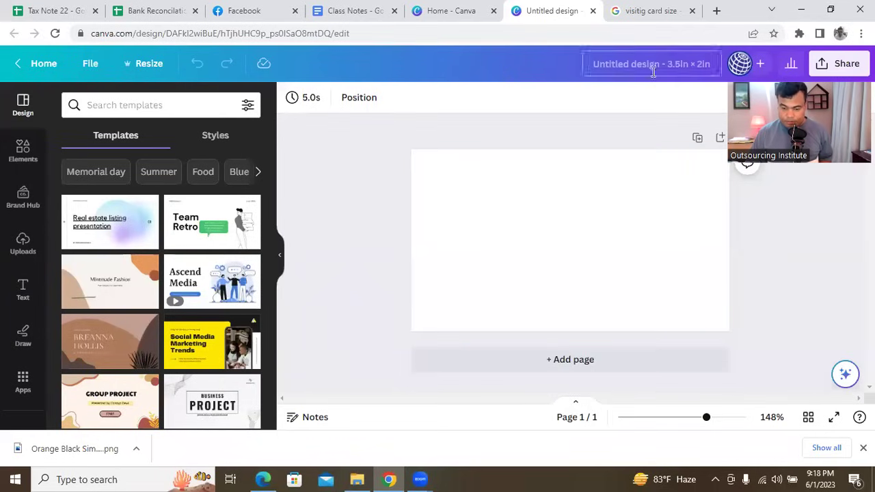
# Step: Select the blank card page and try the Brand Kit purple and solid red as its background color
pyautogui.click(481, 199)
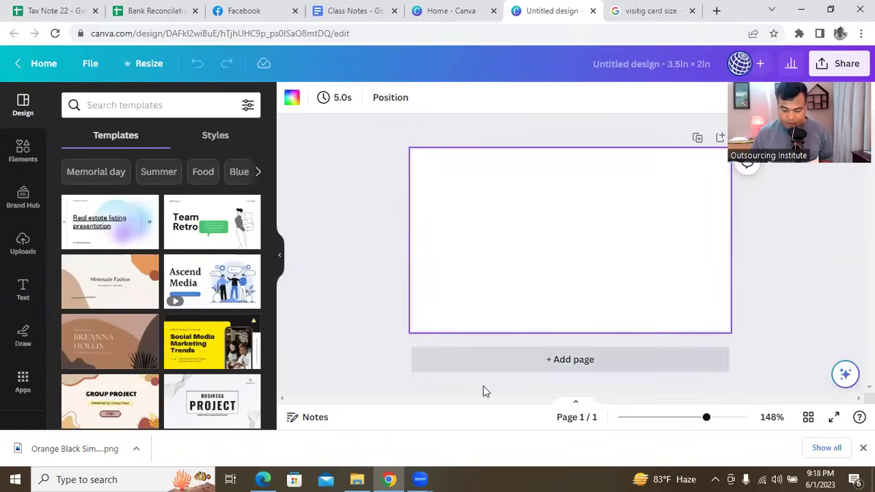
pyautogui.moveTo(710, 421); pyautogui.dragTo(716, 424)
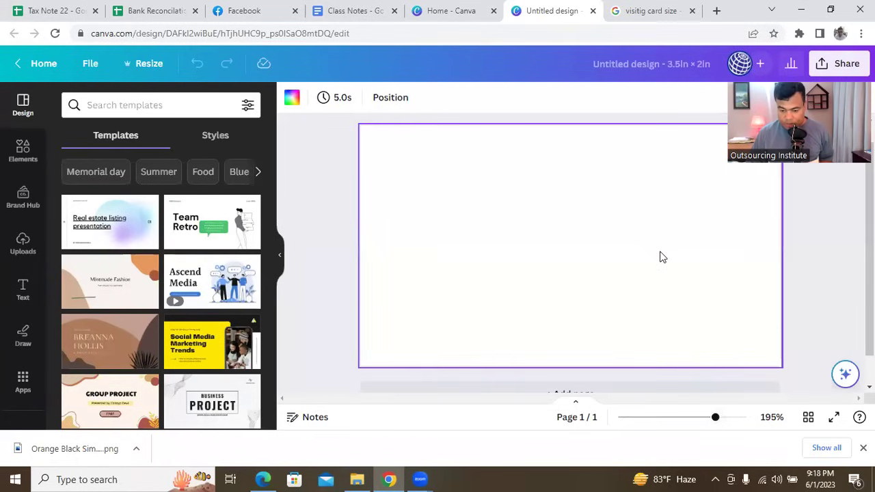
pyautogui.moveTo(715, 418)
pyautogui.mouseDown()
pyautogui.moveTo(667, 422)
pyautogui.moveTo(729, 422)
pyautogui.moveTo(717, 422)
pyautogui.mouseUp()
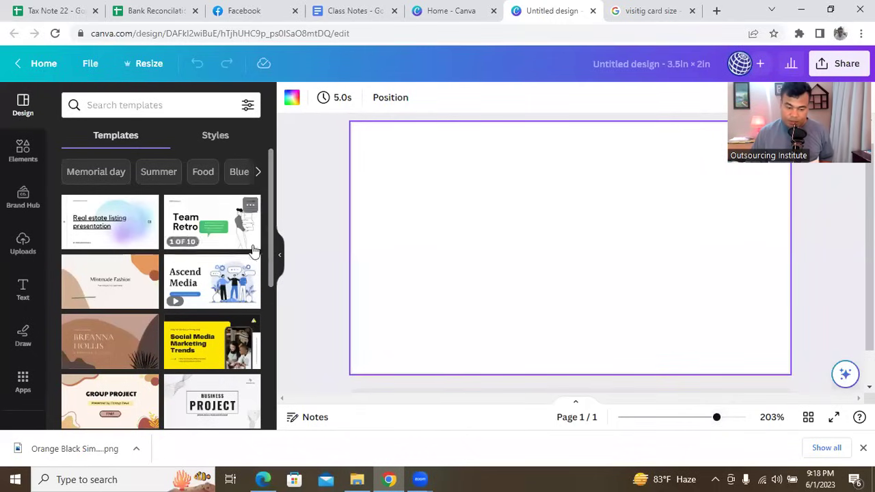
pyautogui.click(309, 204)
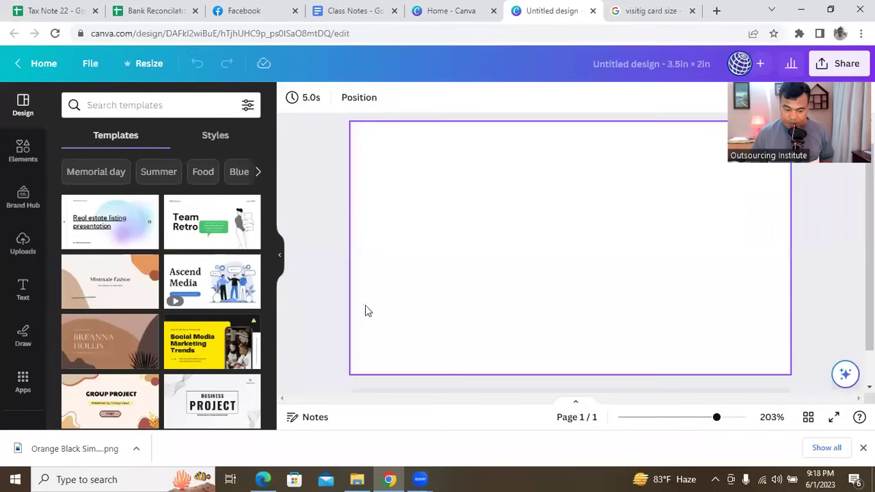
pyautogui.click(461, 253)
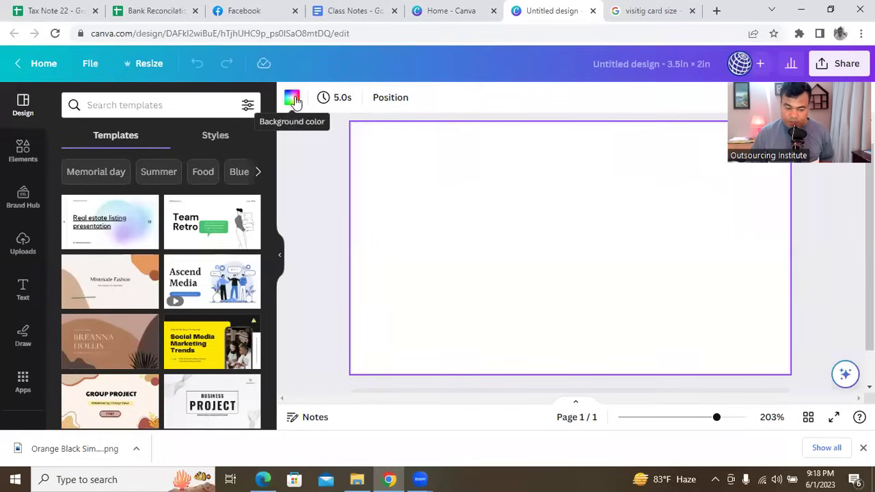
pyautogui.click(311, 226)
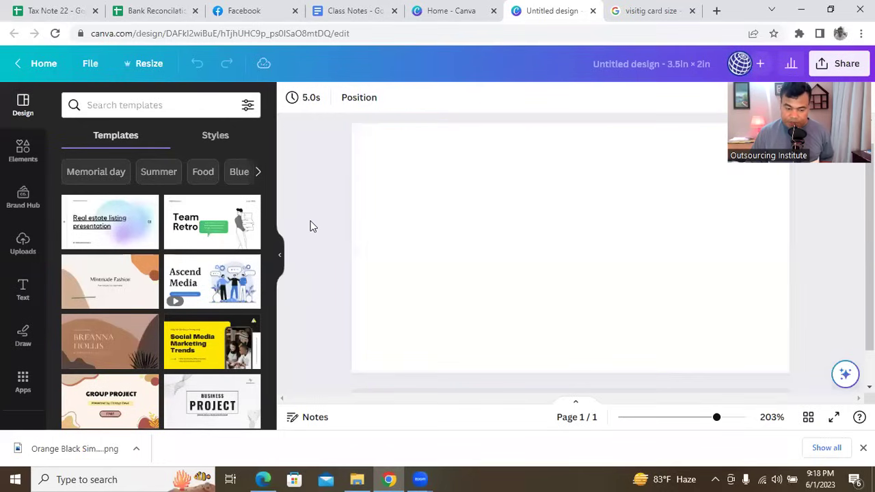
pyautogui.click(457, 235)
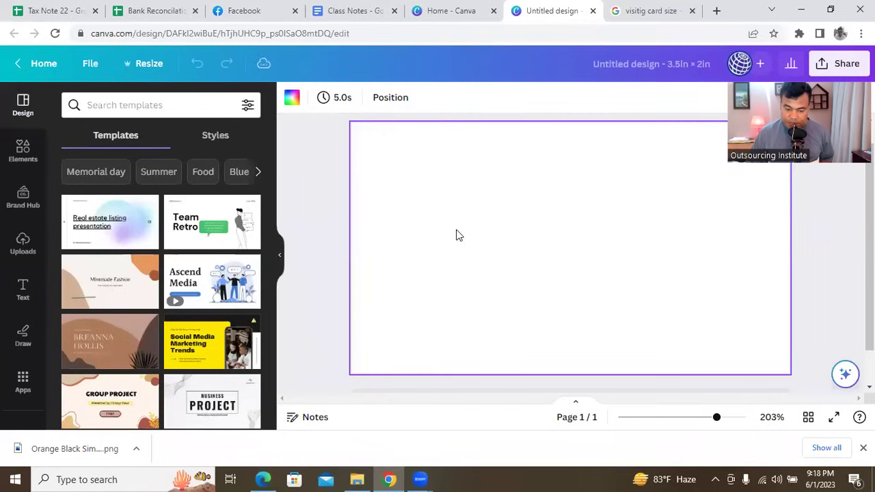
pyautogui.click(292, 99)
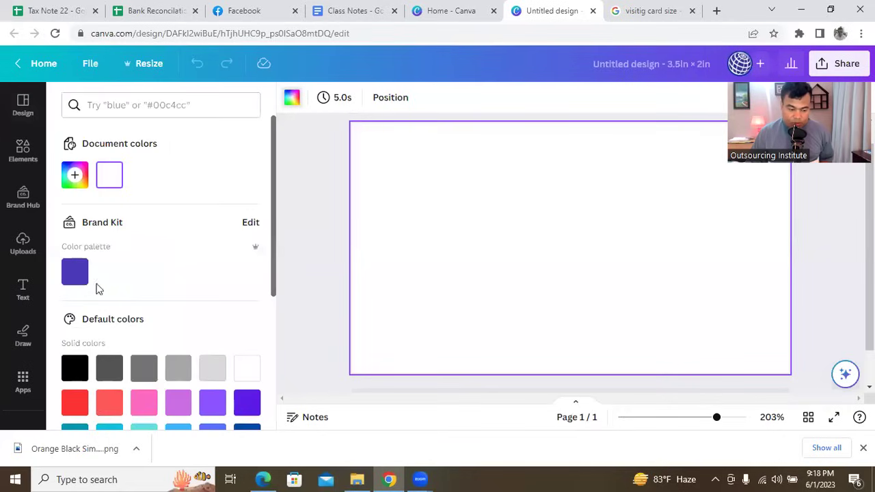
pyautogui.scroll(-2, 134, 342)
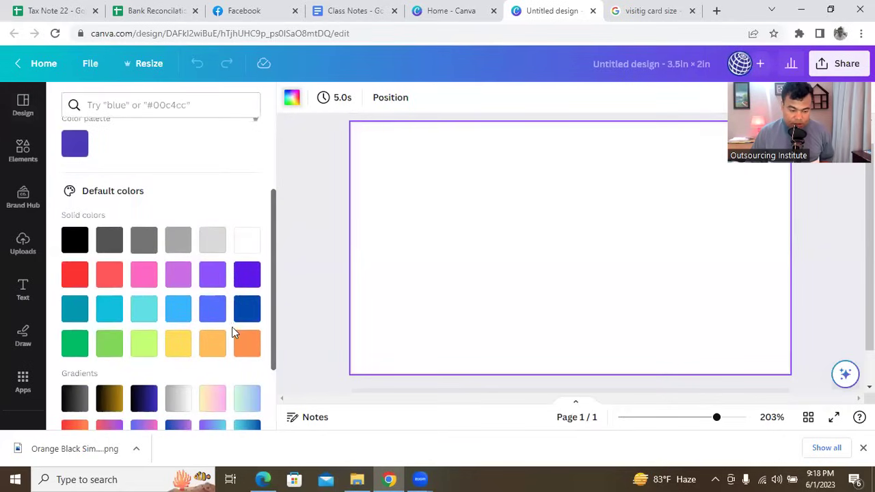
pyautogui.click(75, 143)
pyautogui.click(76, 277)
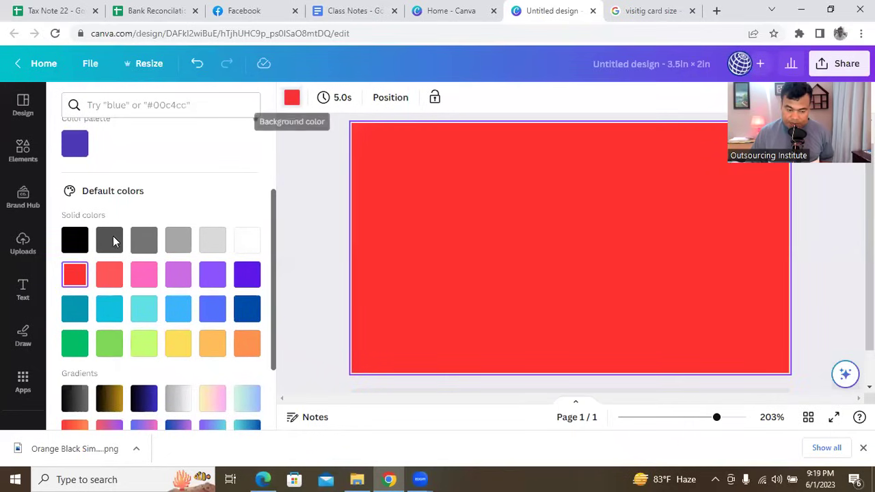
# Step: Try solid dark blue and light blue from the default colors as the card's background
pyautogui.scroll(-3, 123, 330)
pyautogui.scroll(5, 172, 314)
pyautogui.scroll(-2, 172, 342)
pyautogui.click(243, 339)
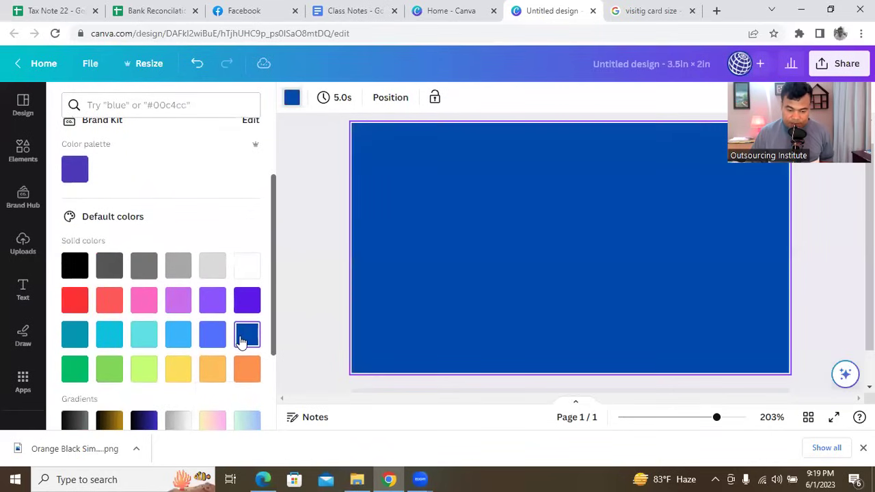
pyautogui.click(176, 333)
# Step: Try several gradient backgrounds on the card: black-to-gray, blue-to-pink, black-to-blue and pink-to-yellow
pyautogui.scroll(-3, 181, 321)
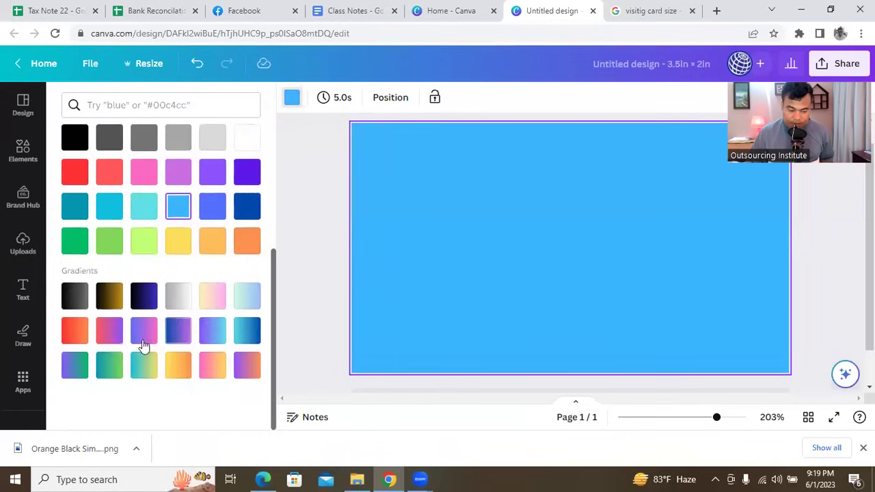
pyautogui.click(73, 309)
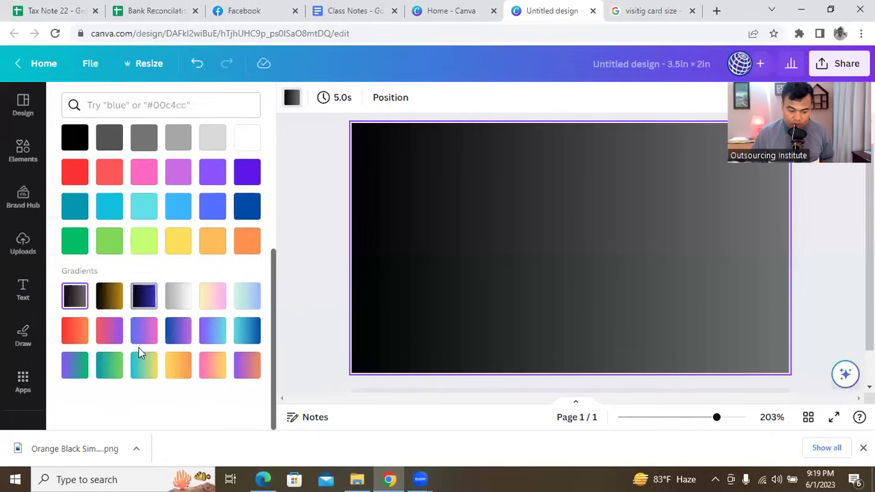
pyautogui.click(141, 337)
pyautogui.click(145, 302)
pyautogui.click(213, 366)
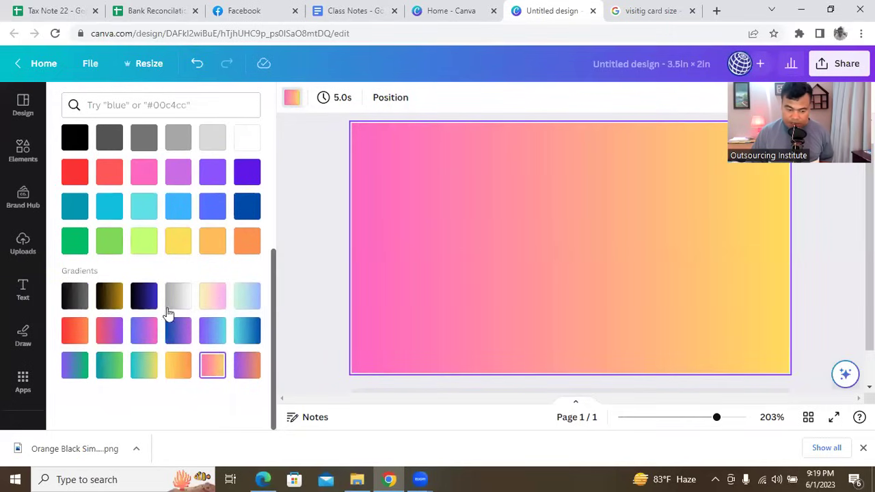
pyautogui.scroll(5, 150, 300)
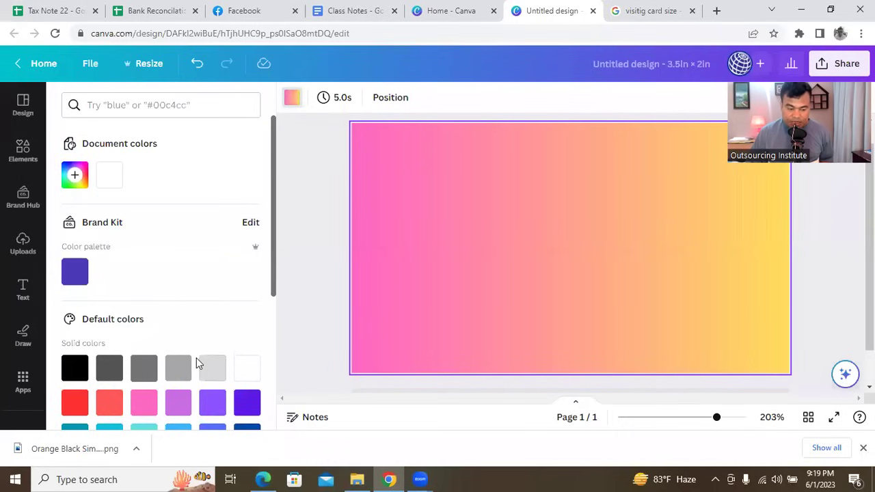
pyautogui.scroll(-1, 197, 357)
pyautogui.click(321, 230)
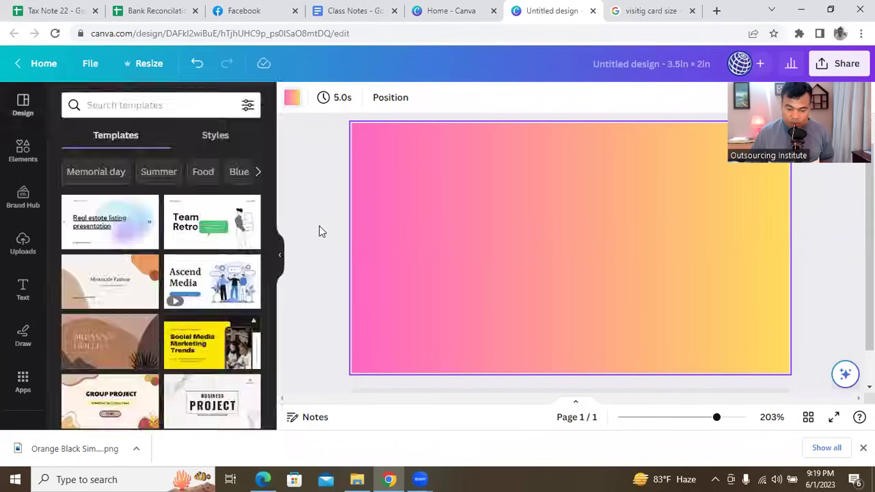
# Step: Compare the purple-to-orange and purple-to-green gradients, set the card's background to the teal-to-green gradient, and deselect the page
pyautogui.click(294, 103)
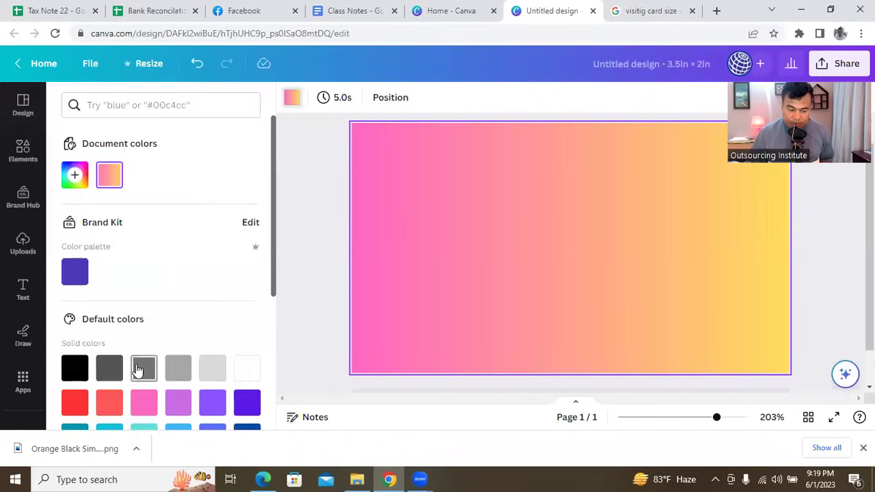
pyautogui.scroll(-4, 140, 372)
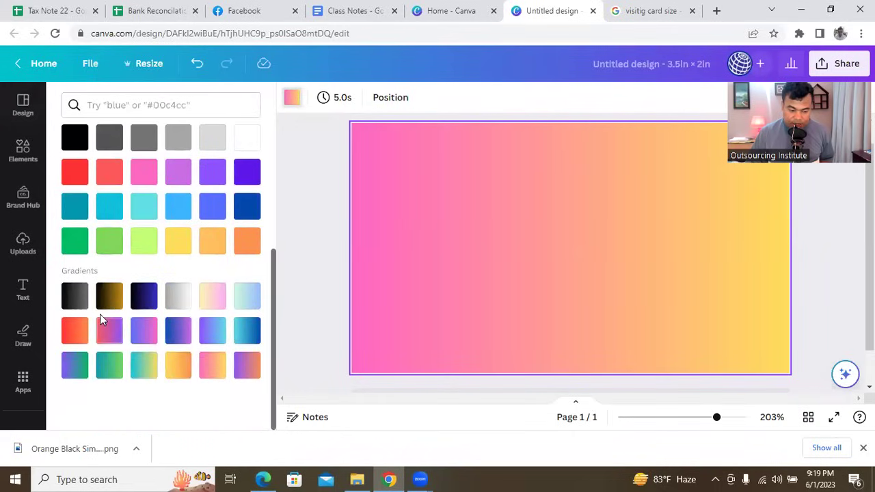
pyautogui.click(110, 370)
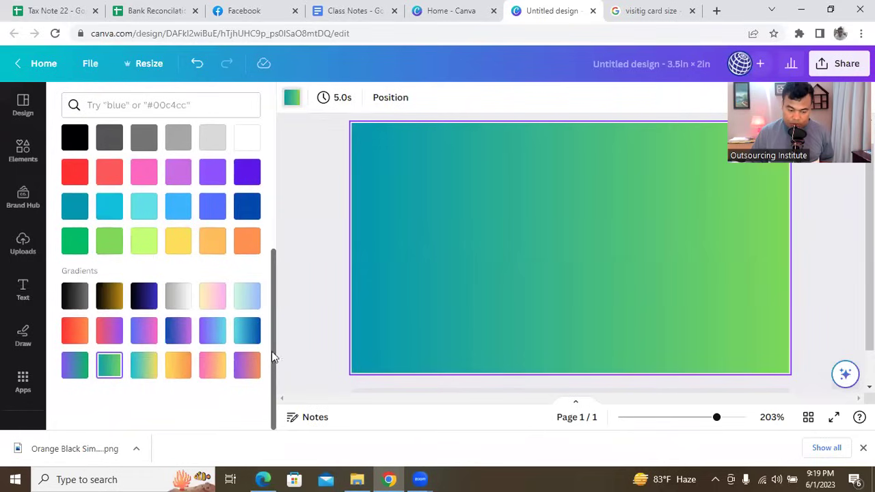
pyautogui.click(246, 366)
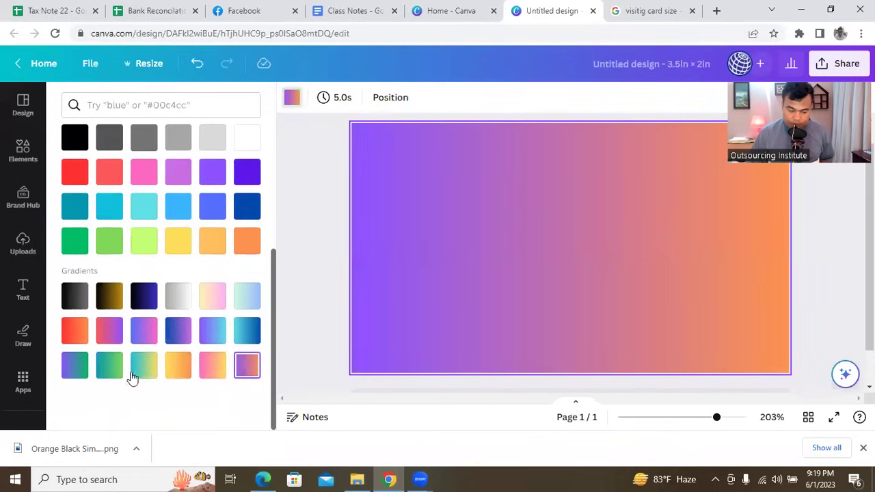
pyautogui.click(78, 372)
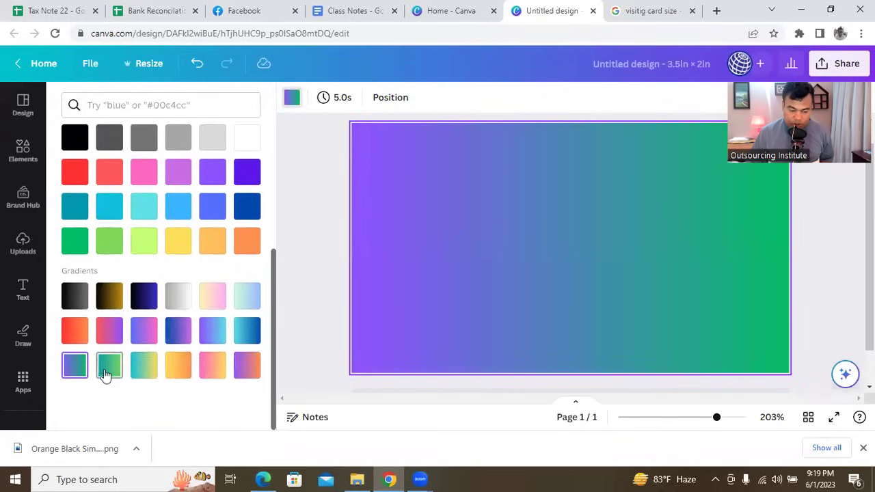
pyautogui.click(108, 370)
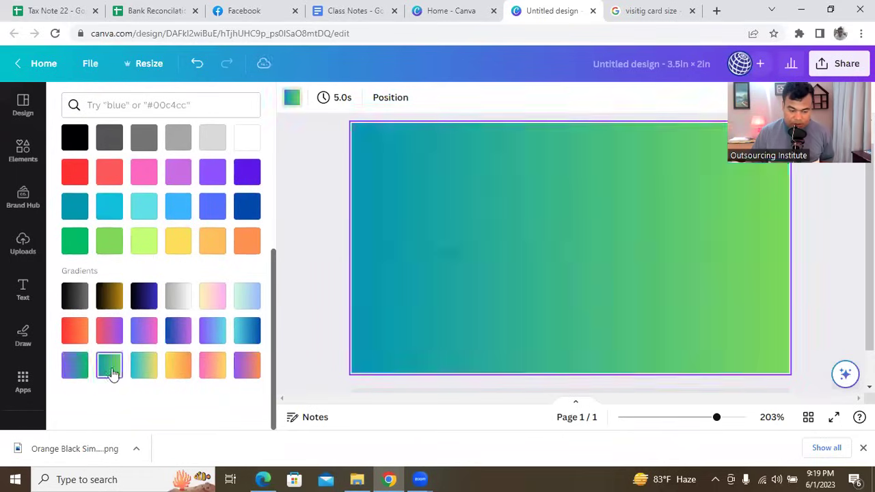
pyautogui.click(296, 309)
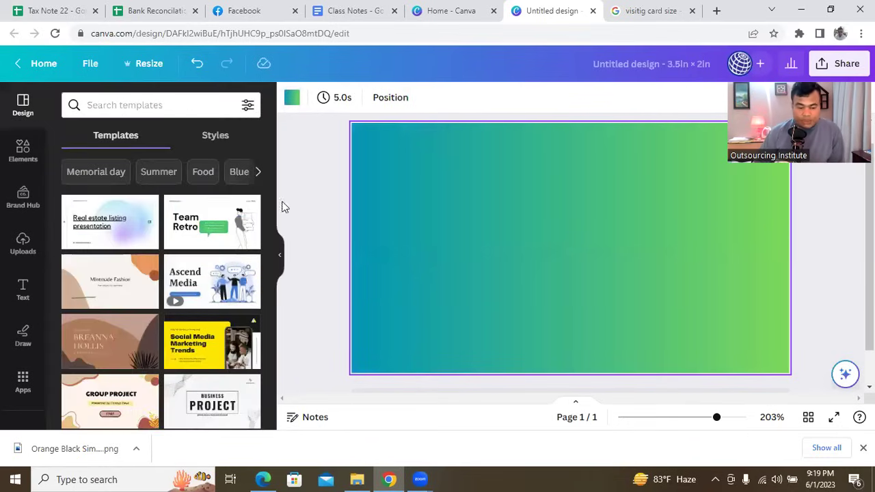
pyautogui.click(307, 191)
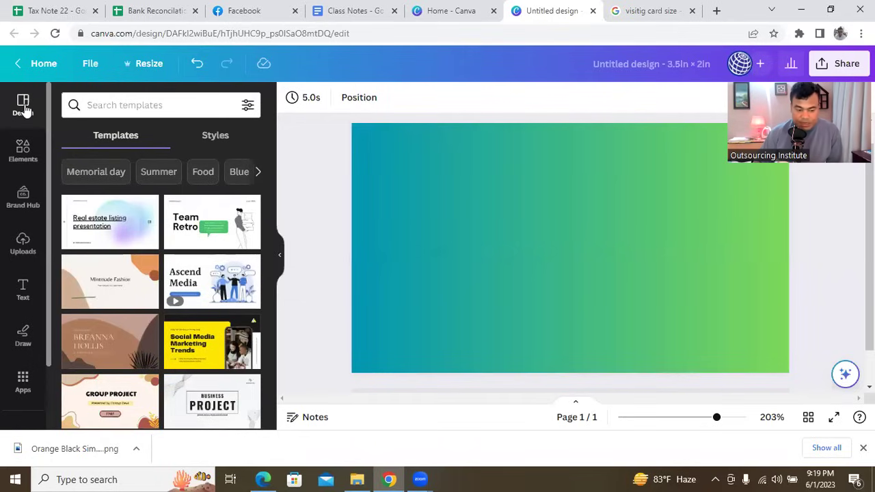
# Step: Try the "Business Proposal" cover page from the Elegant and Professional Company Business Proposal Presentation template on the card, and undo it
pyautogui.scroll(-5, 176, 281)
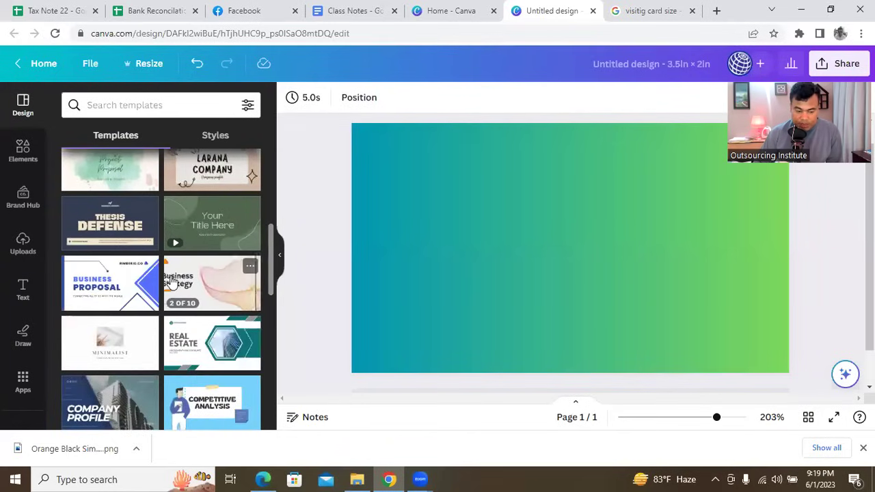
pyautogui.scroll(5, 163, 277)
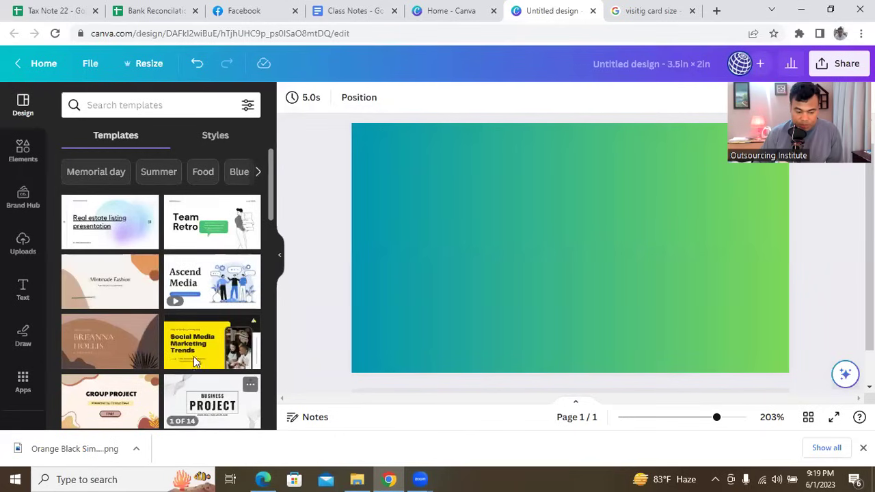
pyautogui.scroll(-4, 191, 342)
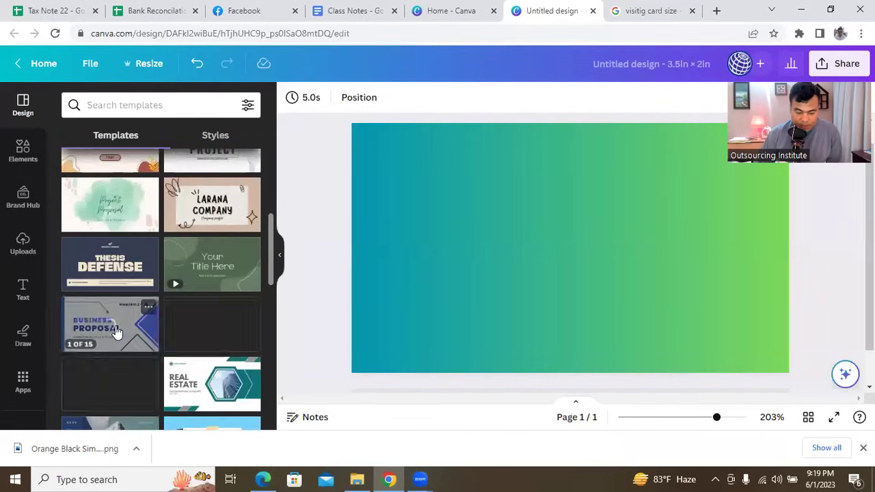
pyautogui.click(116, 326)
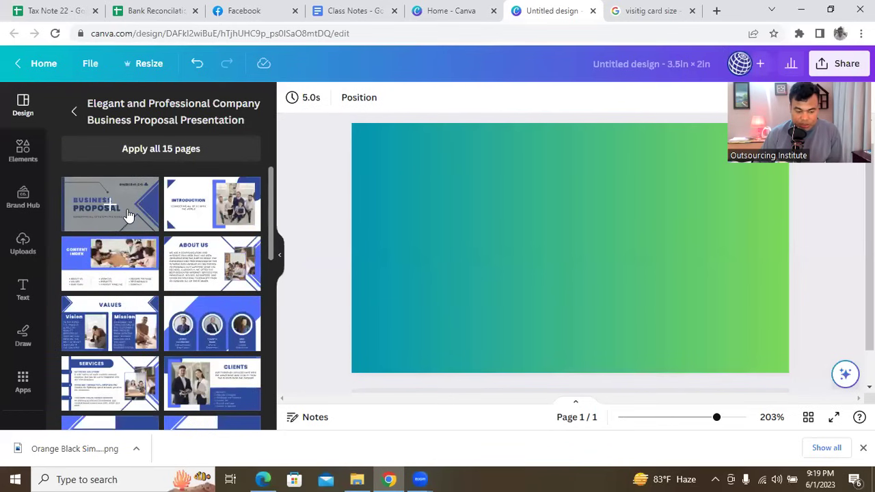
pyautogui.click(127, 215)
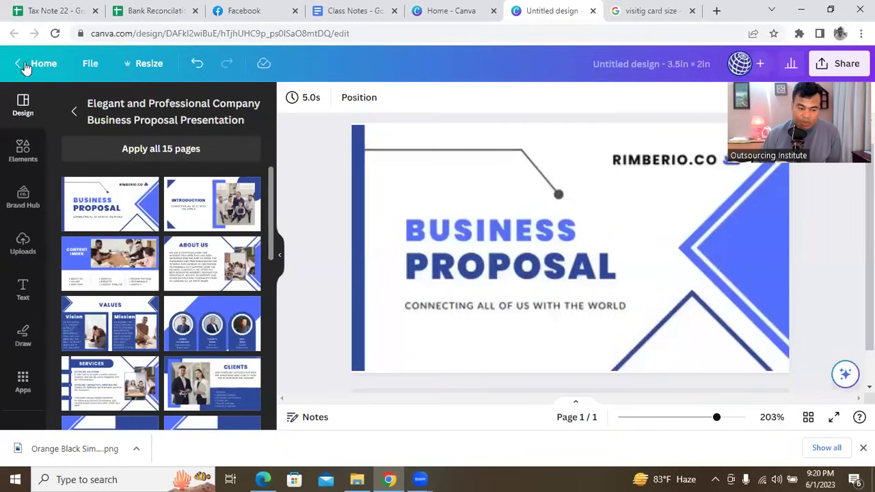
pyautogui.click(195, 65)
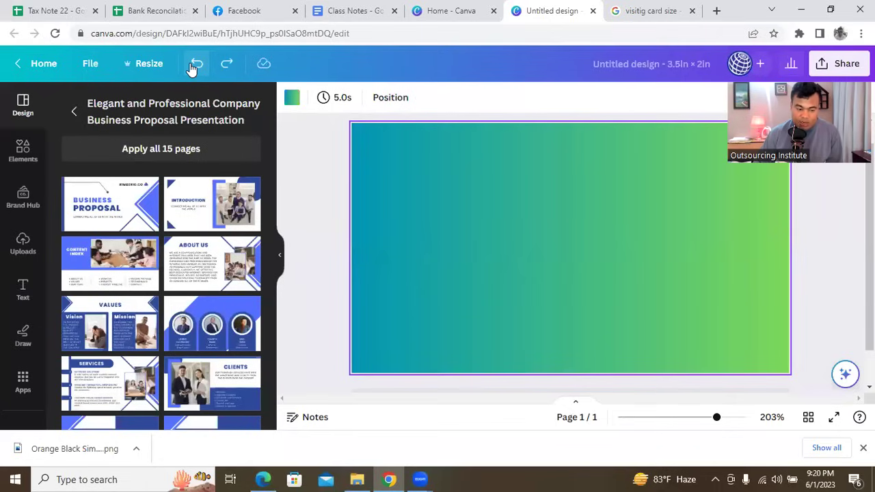
# Step: Undo all the background changes back to the blank white card and deselect the page
pyautogui.click(197, 64)
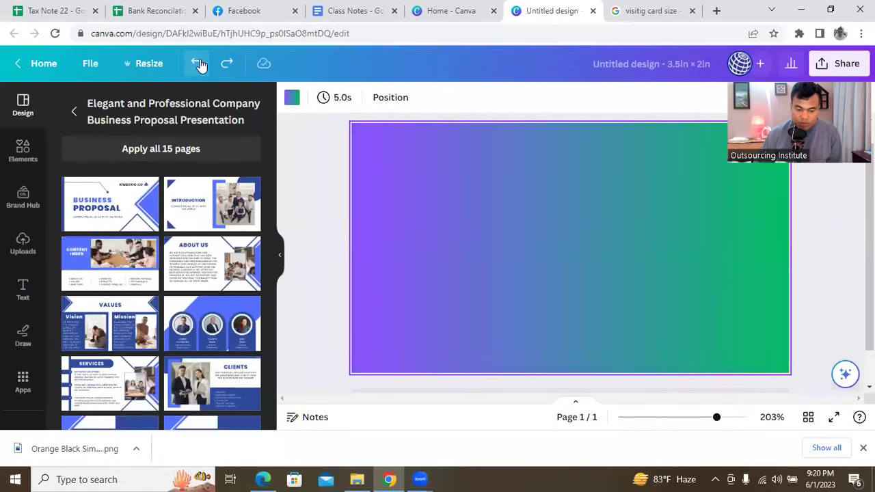
pyautogui.click(197, 65)
pyautogui.click(197, 64)
pyautogui.click(197, 65)
pyautogui.click(197, 64)
pyautogui.click(197, 64)
pyautogui.click(197, 65)
pyautogui.click(197, 65)
pyautogui.click(198, 63)
pyautogui.click(198, 64)
pyautogui.click(197, 64)
pyautogui.click(198, 63)
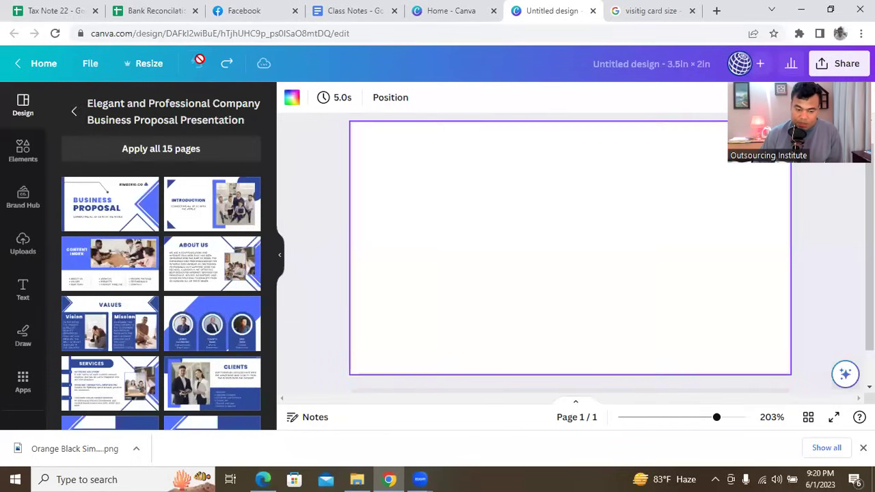
pyautogui.click(314, 200)
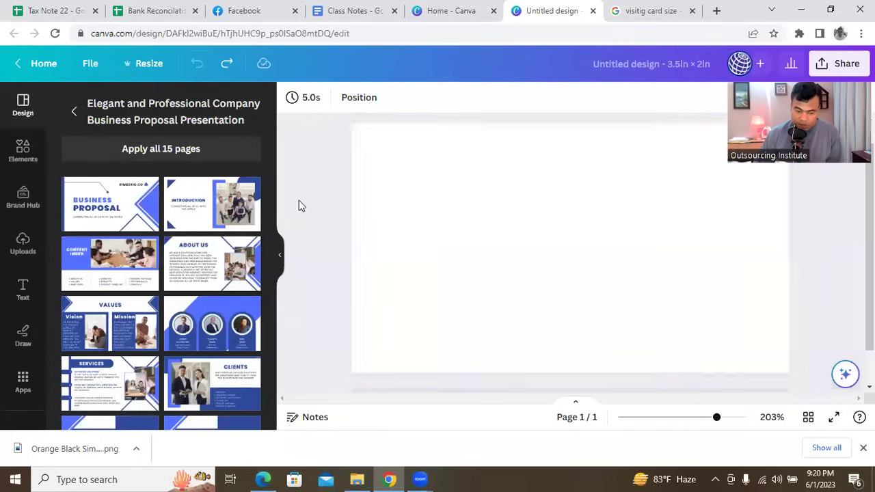
# Step: Browse the graphics and stickers in the elements library, try the red starburst sticker on the card at a smaller size, and delete it
pyautogui.click(23, 152)
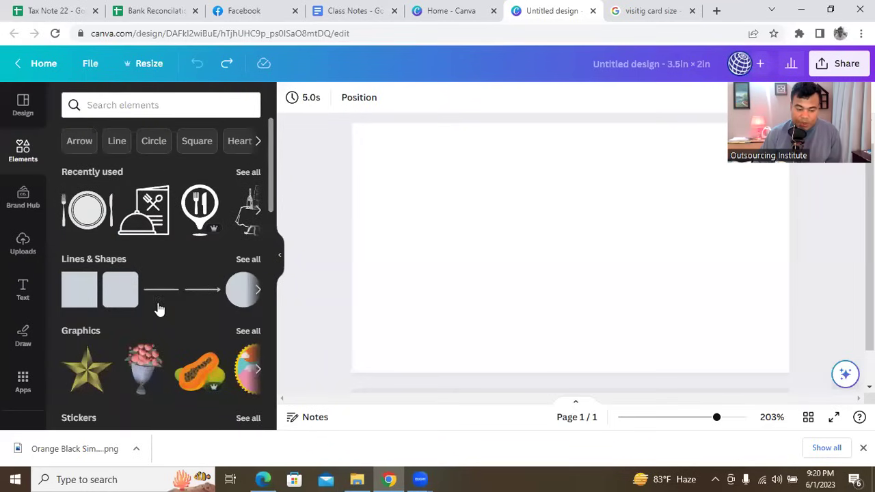
pyautogui.scroll(-4, 199, 370)
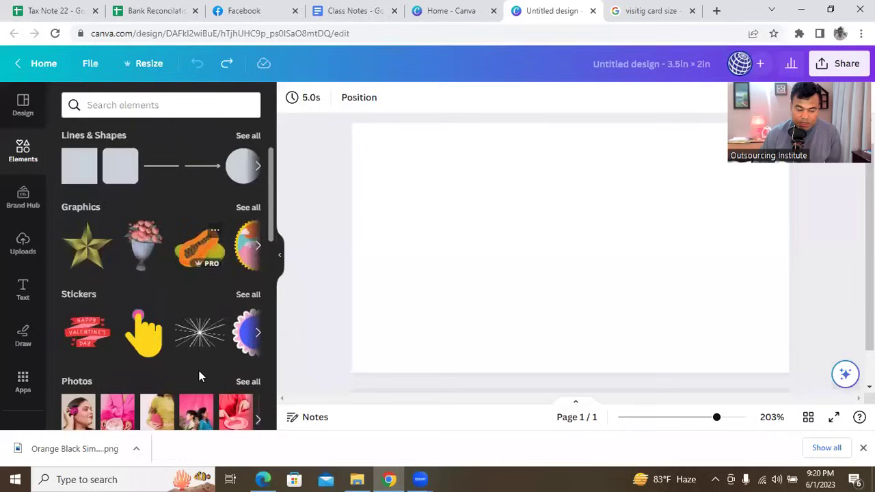
pyautogui.scroll(2, 195, 365)
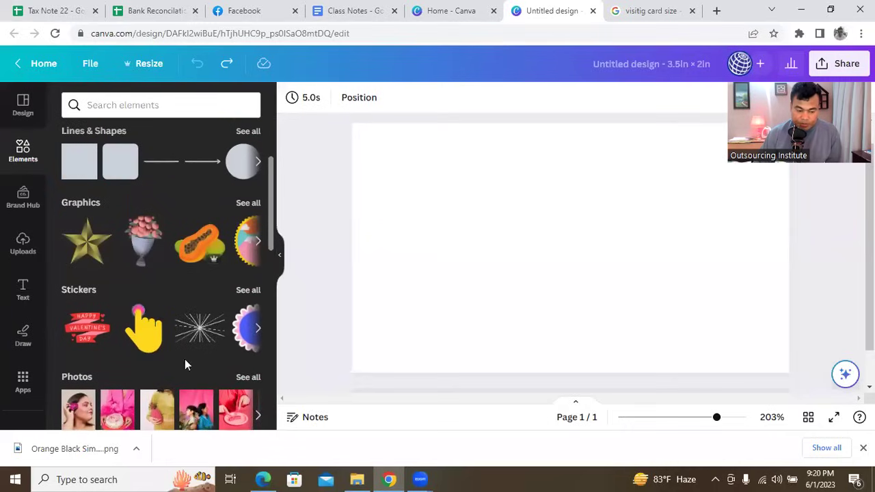
pyautogui.click(257, 328)
pyautogui.click(258, 242)
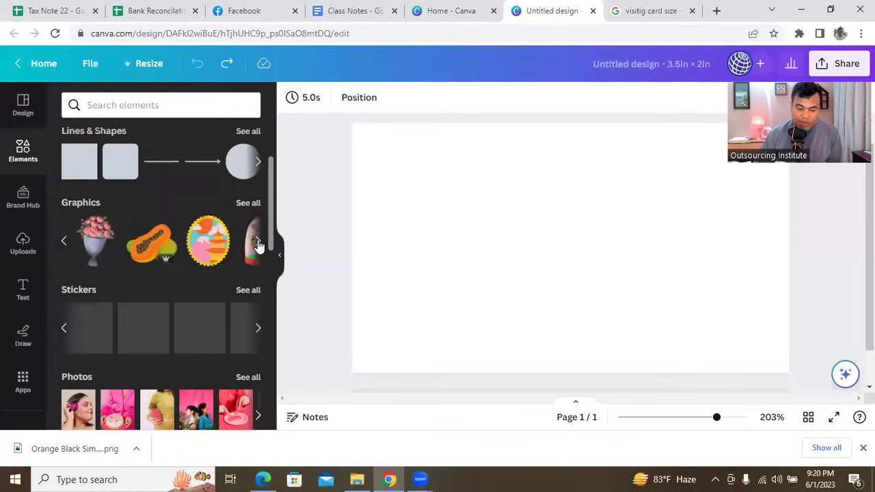
pyautogui.click(258, 242)
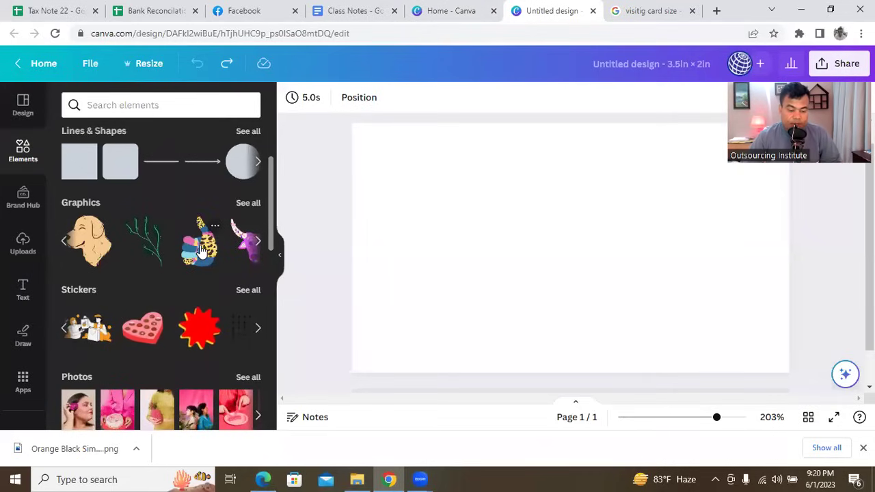
pyautogui.click(205, 327)
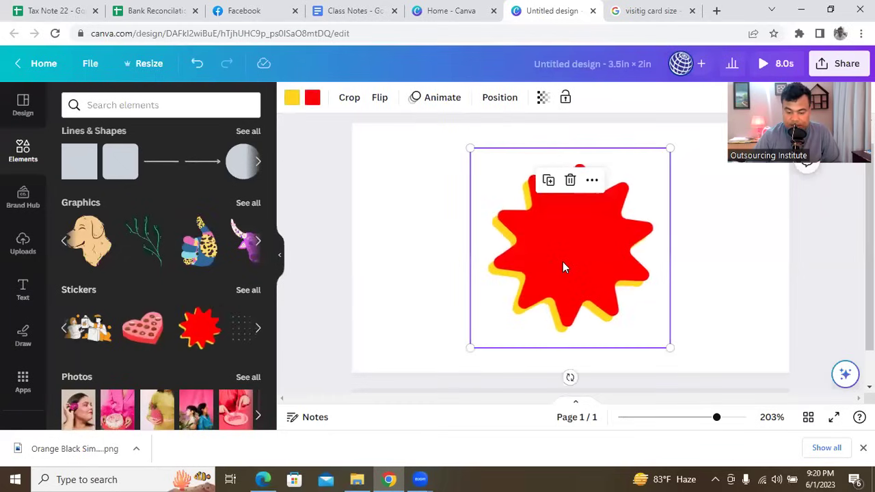
pyautogui.moveTo(669, 149); pyautogui.dragTo(592, 226)
pyautogui.press('Delete')
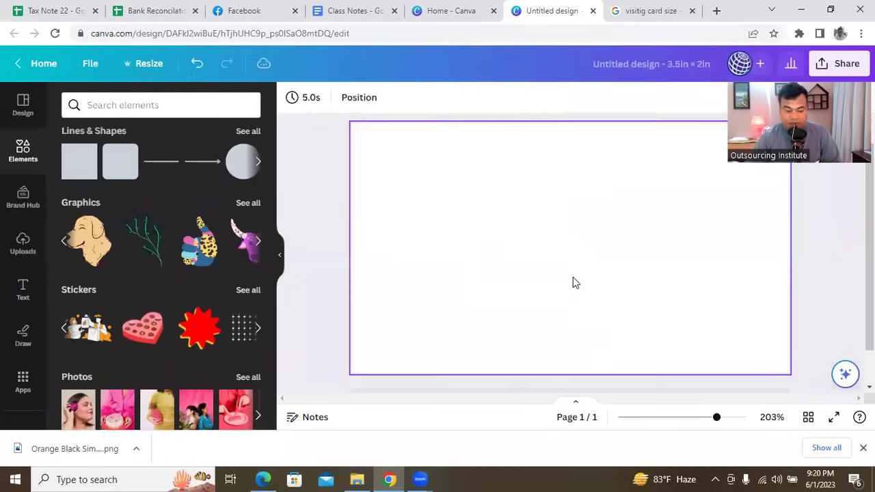
# Step: Try the purple bull head graphic as a small element near the card's upper-left corner, and delete it
pyautogui.click(262, 243)
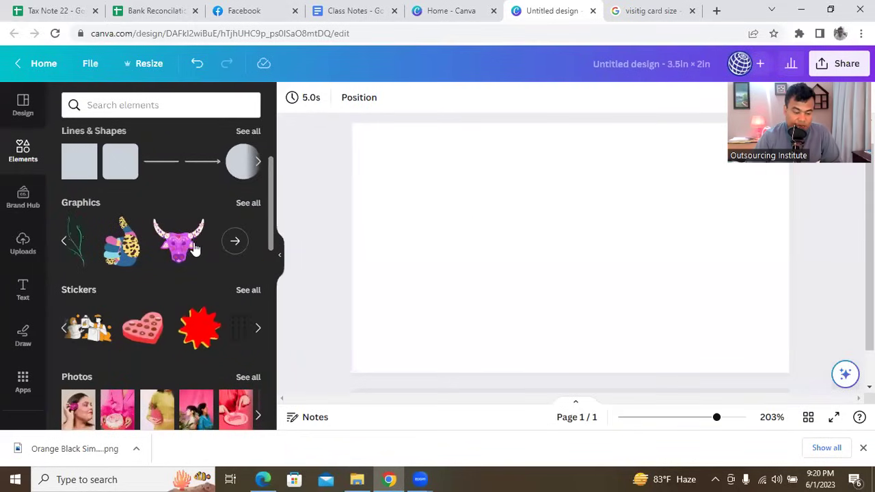
pyautogui.click(172, 239)
pyautogui.moveTo(513, 197); pyautogui.dragTo(410, 158)
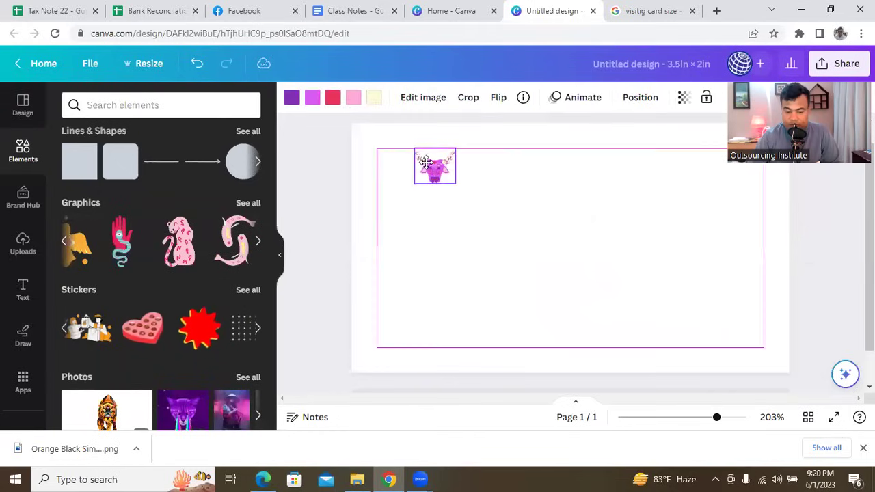
pyautogui.press('Delete')
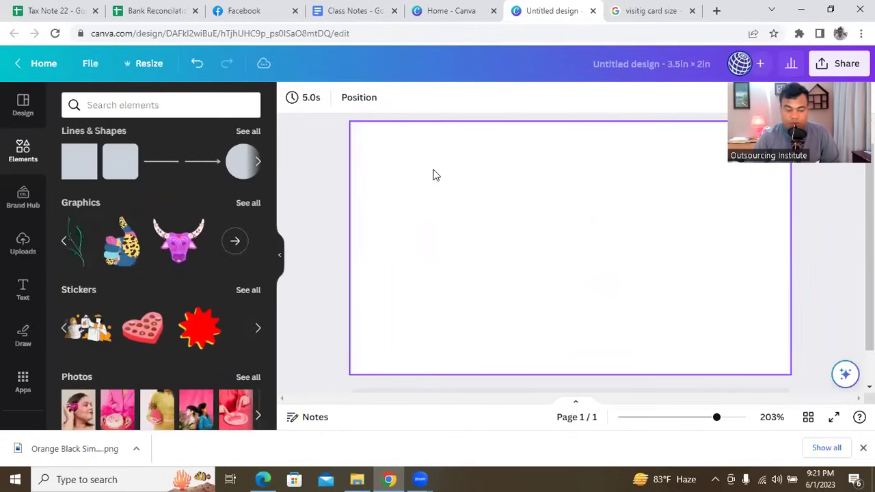
# Step: Search the elements library for "food"
pyautogui.click(38, 151)
pyautogui.click(169, 106)
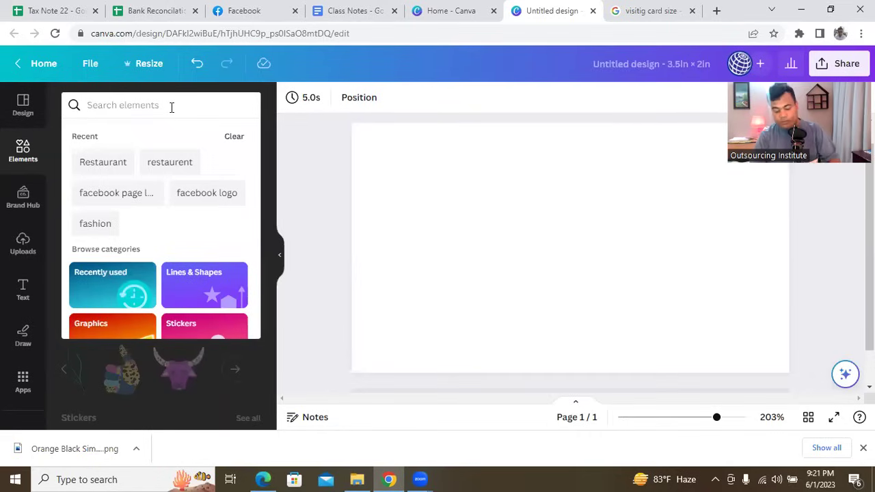
pyautogui.write('food')
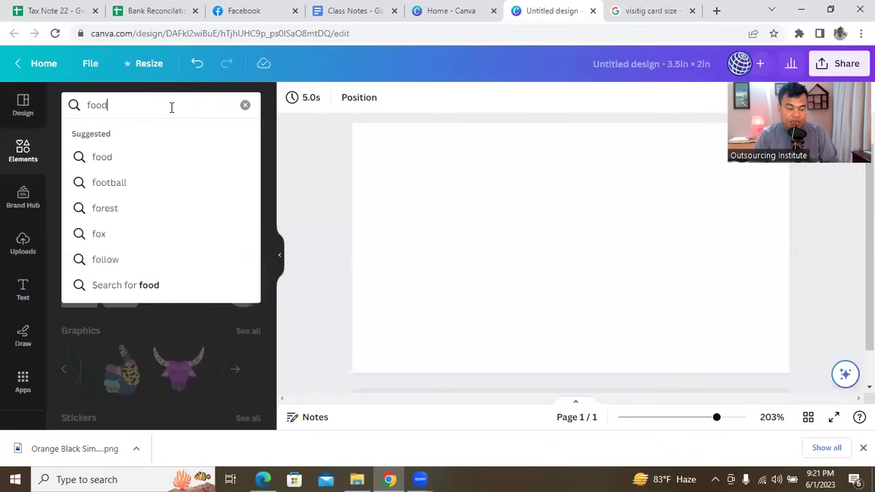
pyautogui.press('Return')
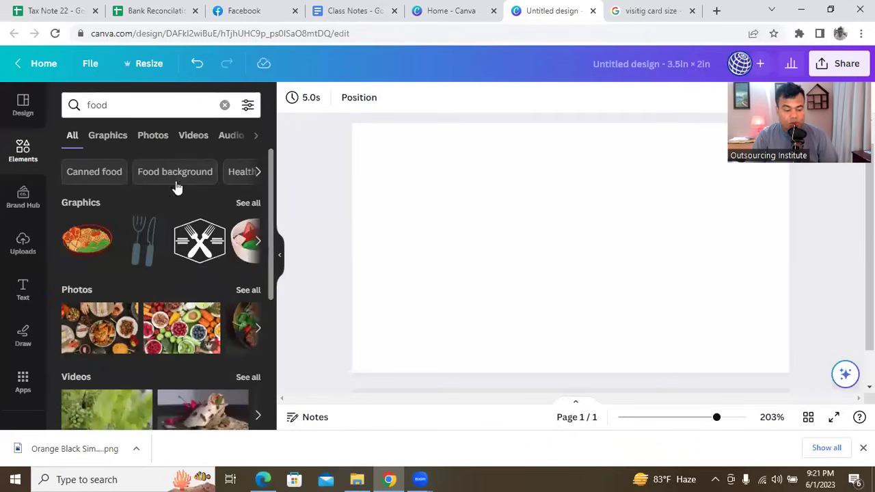
# Step: Add the fork-and-knife and fruit bowl graphics from the food search results to the card
pyautogui.click(146, 260)
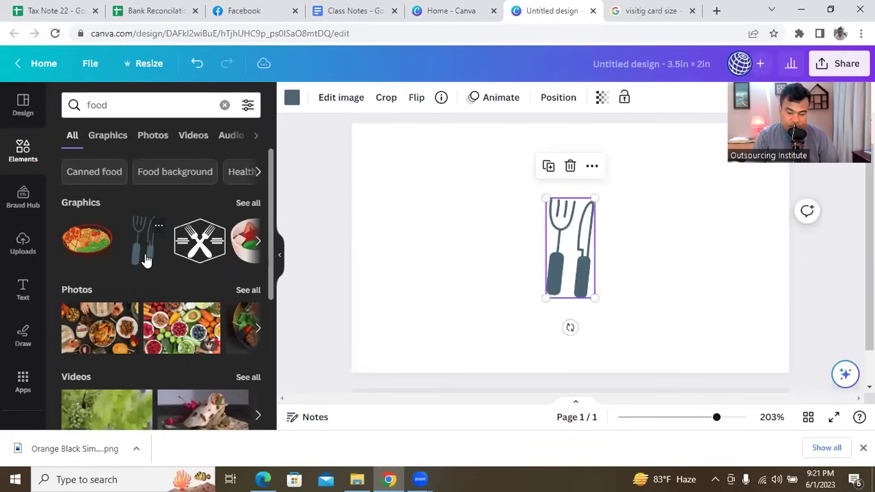
pyautogui.click(256, 244)
pyautogui.click(101, 250)
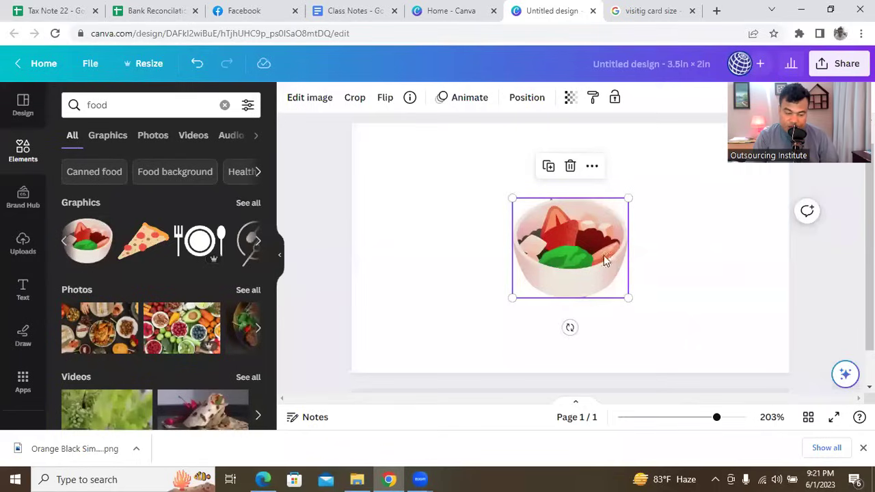
# Step: Search the element library for "fashion" instead of food
pyautogui.click(137, 100)
pyautogui.press('BackSpace')
pyautogui.press('BackSpace')
pyautogui.press('BackSpace')
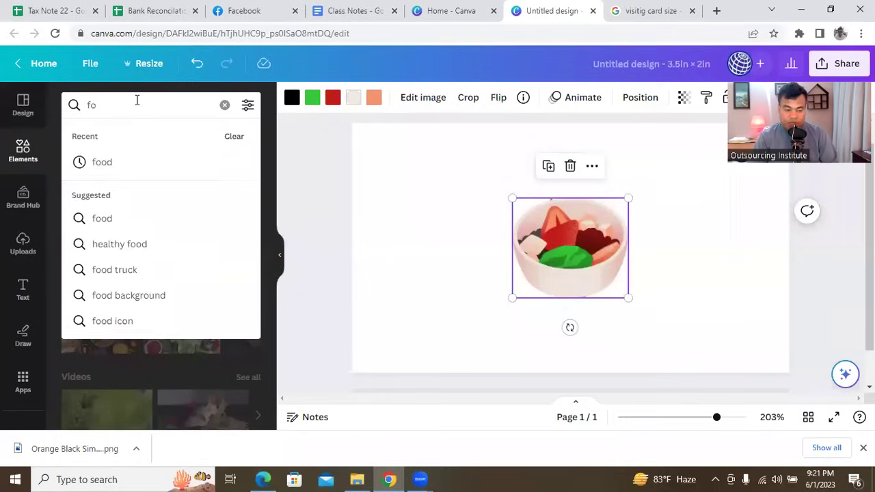
pyautogui.write('ashion')
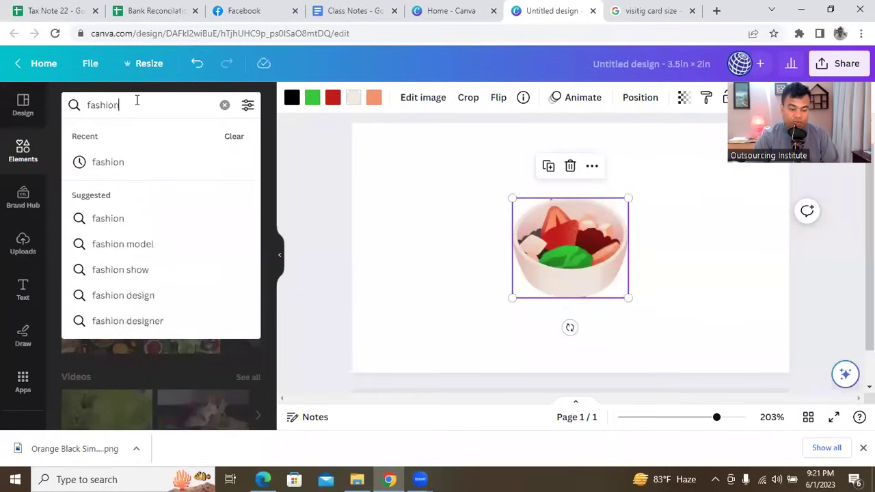
pyautogui.press('Return')
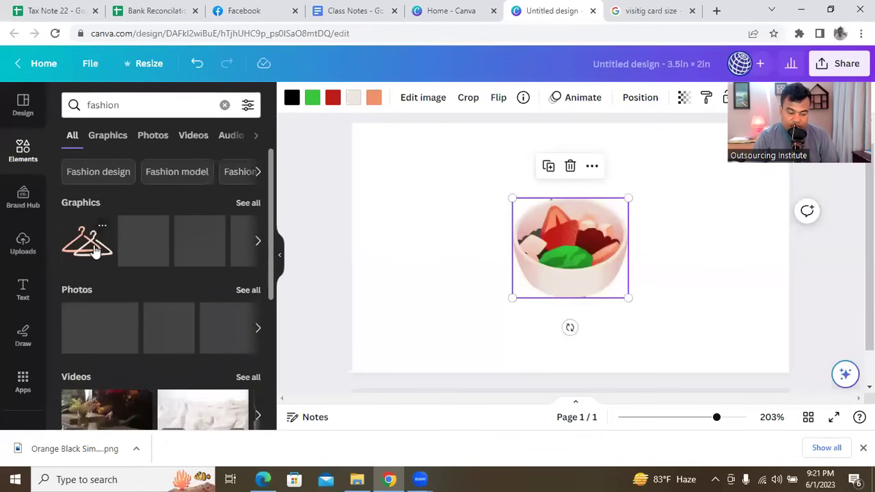
# Step: Clear the card by deleting the fruit bowl and the fork-and-knife graphics
pyautogui.click(95, 251)
pyautogui.moveTo(549, 256); pyautogui.dragTo(438, 203)
pyautogui.click(453, 267)
pyautogui.click(554, 253)
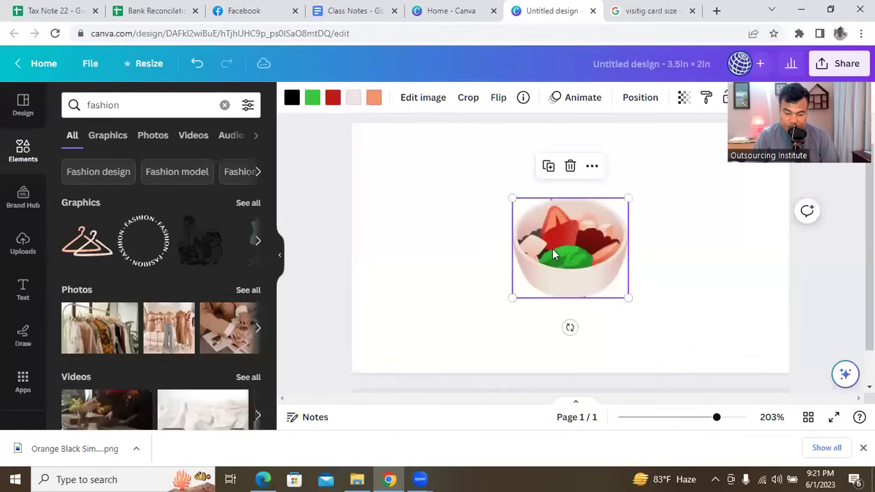
pyautogui.press('Delete')
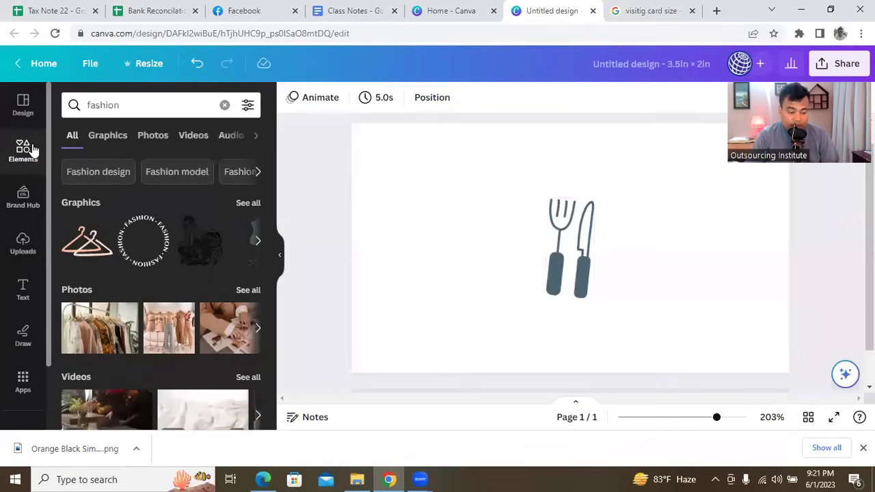
pyautogui.click(23, 116)
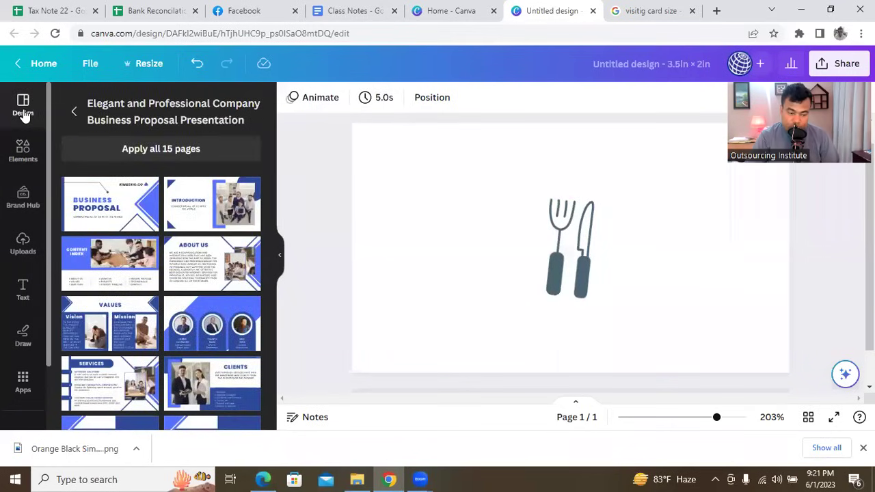
pyautogui.click(554, 241)
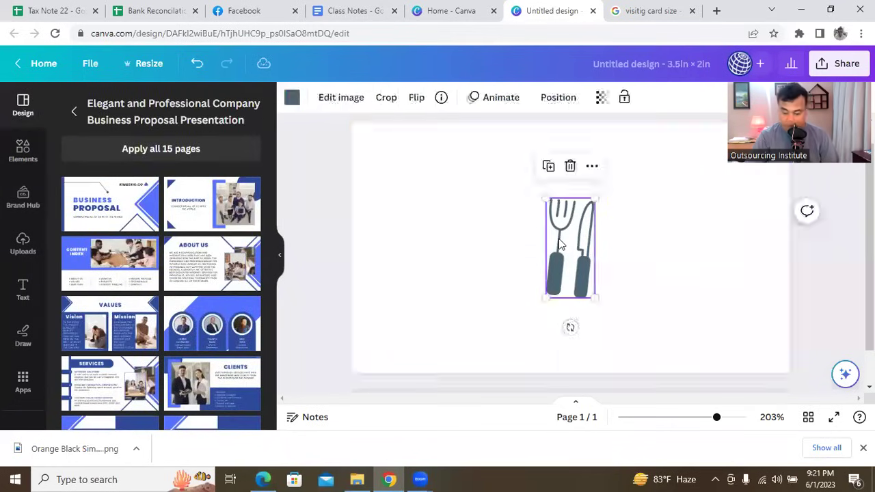
pyautogui.press('Delete')
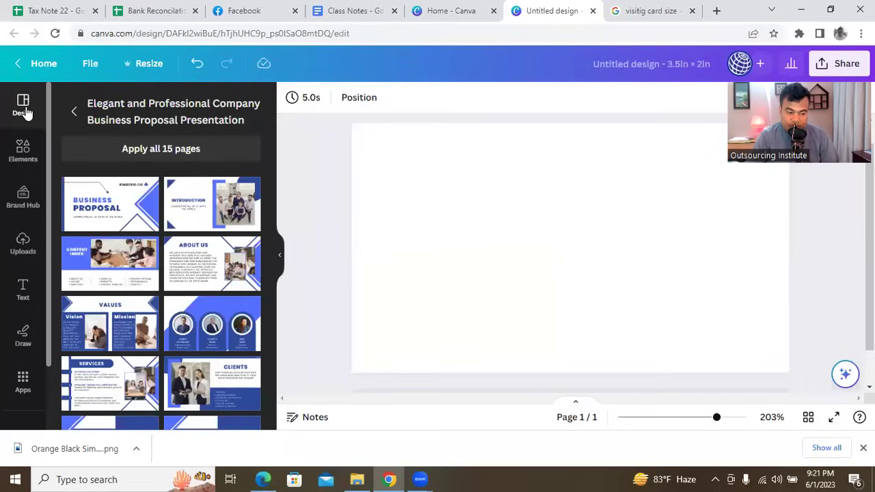
# Step: Try the cover page of the Blue & Yellow Professional Future Technology Presentation template on the card, and undo it
pyautogui.click(75, 111)
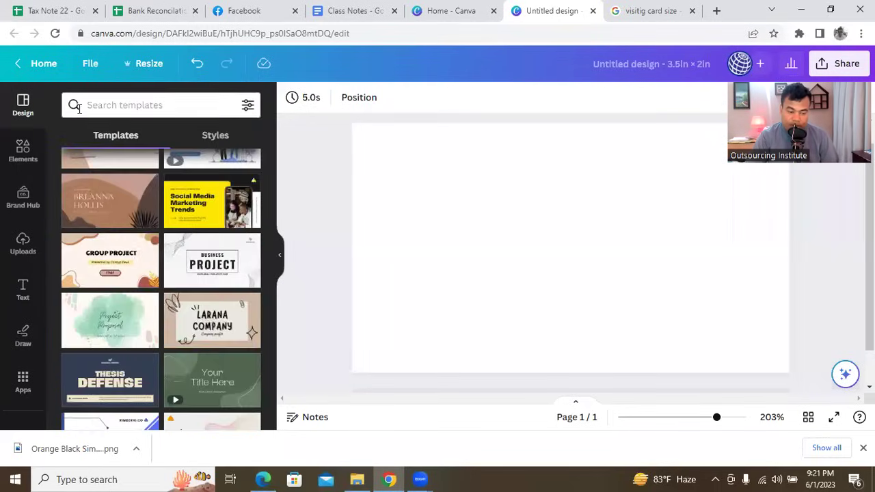
pyautogui.scroll(-5, 155, 307)
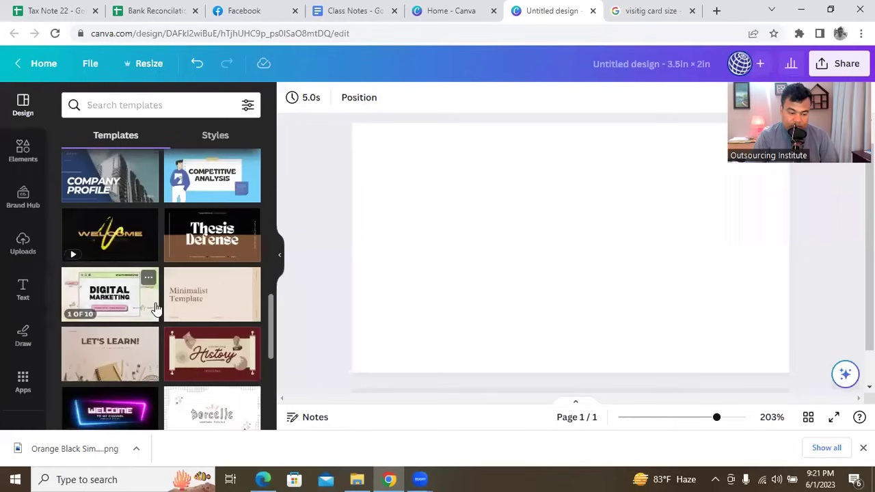
pyautogui.scroll(-4, 154, 308)
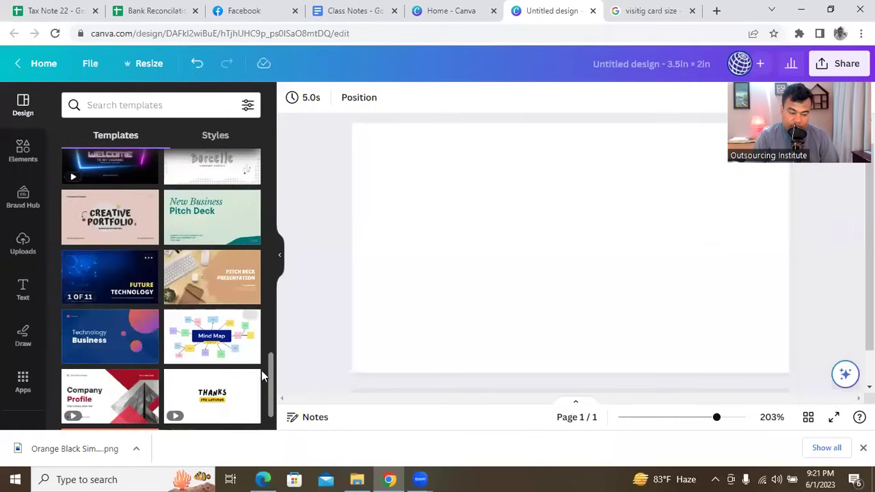
pyautogui.scroll(-1, 178, 322)
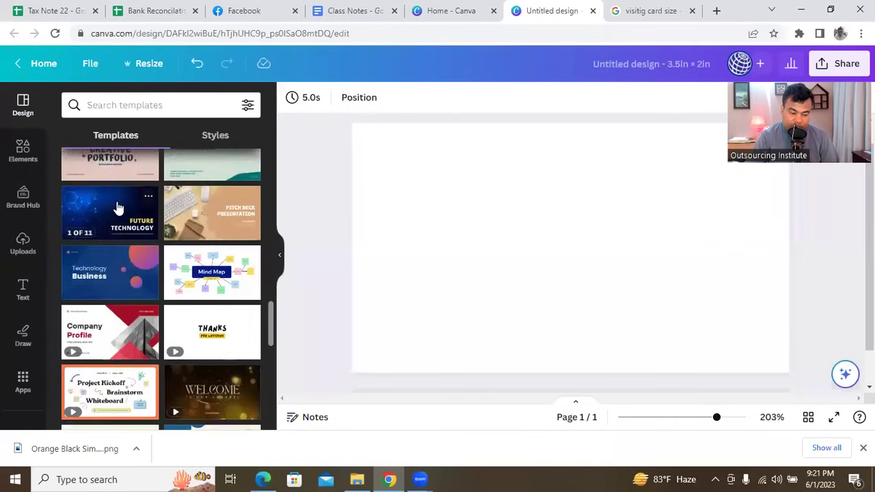
pyautogui.click(117, 207)
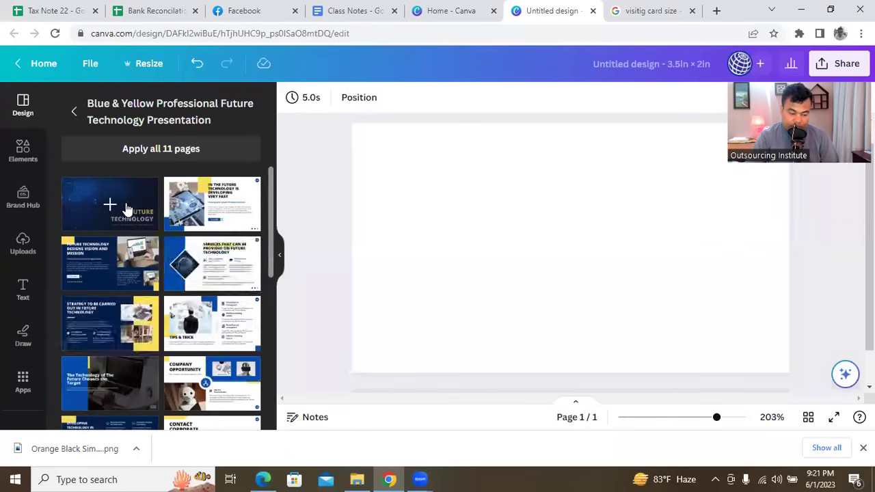
pyautogui.click(126, 207)
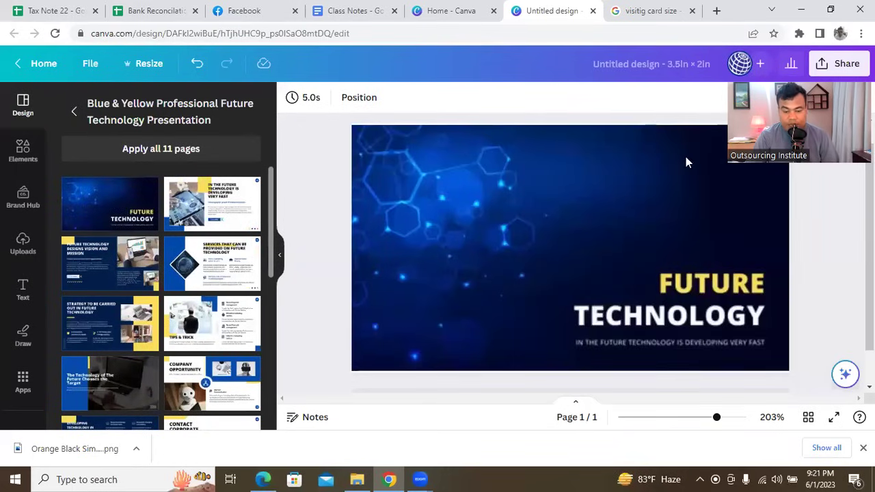
pyautogui.click(762, 277)
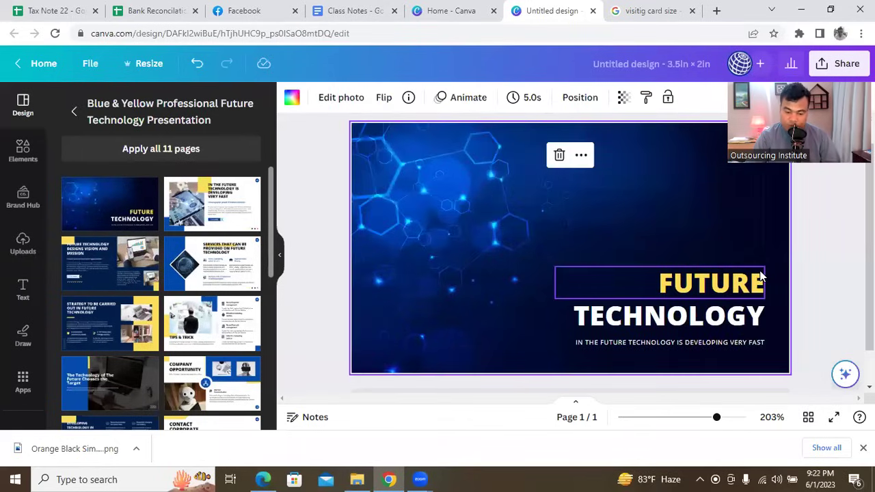
pyautogui.click(199, 64)
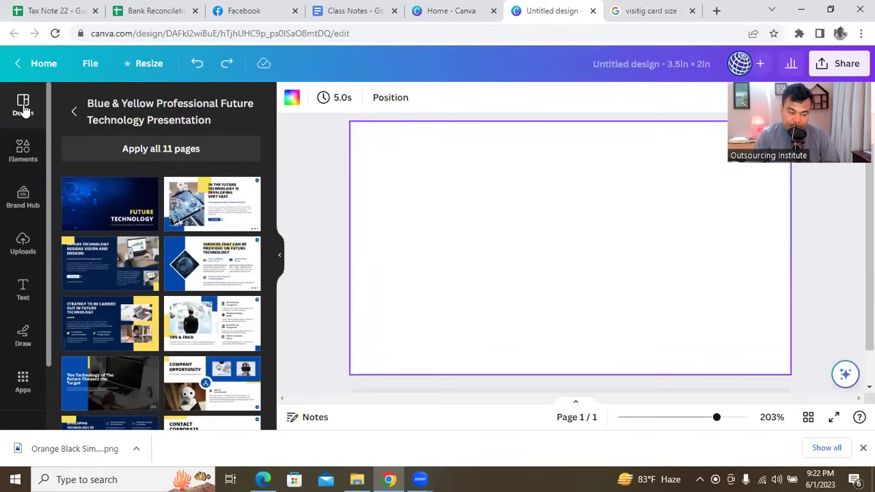
# Step: Look through the Brand Hub's brand template and brand kit options
pyautogui.click(23, 150)
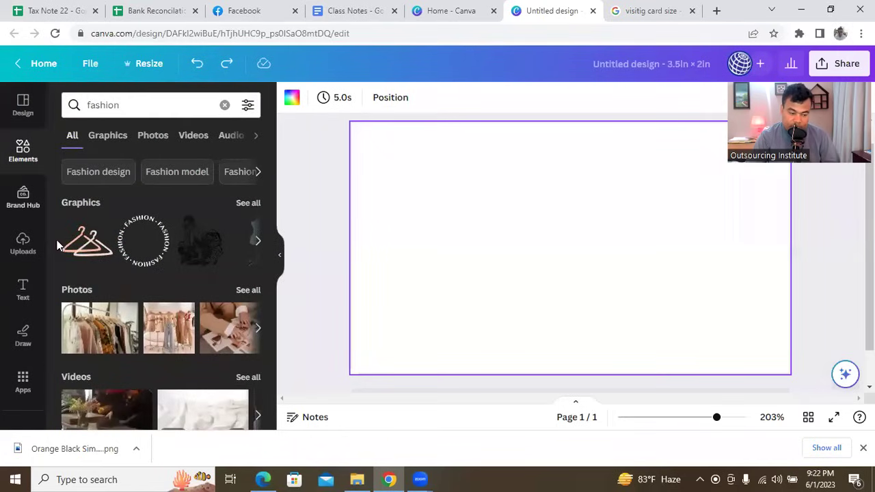
pyautogui.click(24, 203)
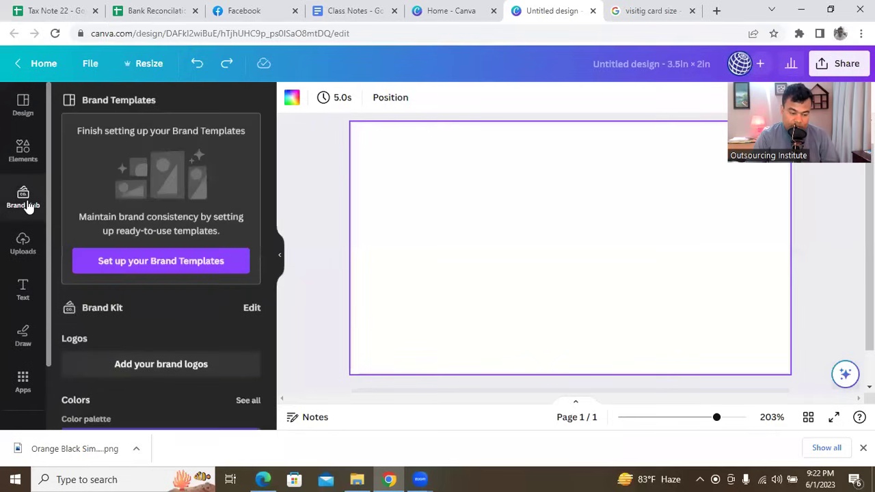
pyautogui.scroll(-3, 195, 340)
pyautogui.scroll(3, 186, 342)
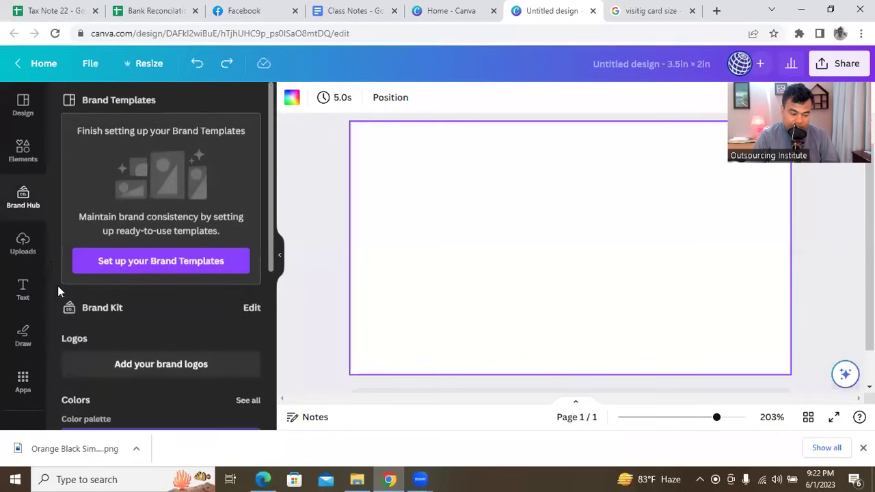
# Step: Upload the giphy file from the Downloads folder to the design's uploads
pyautogui.click(24, 247)
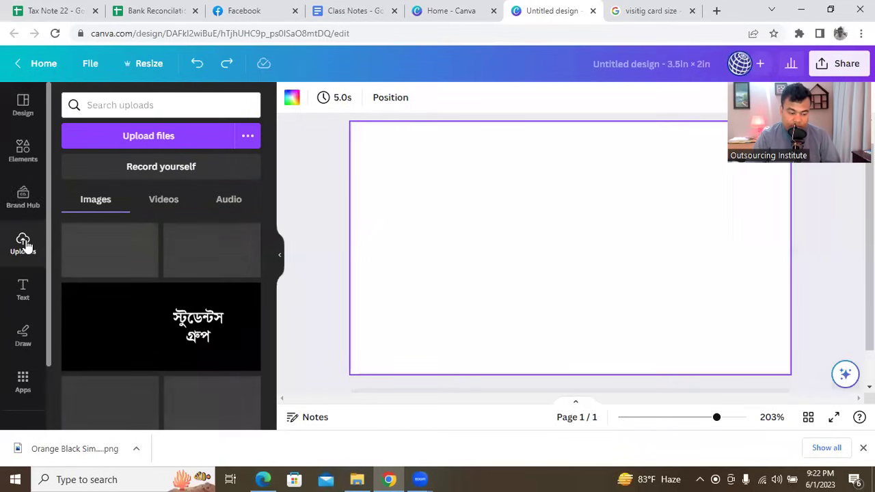
pyautogui.click(150, 136)
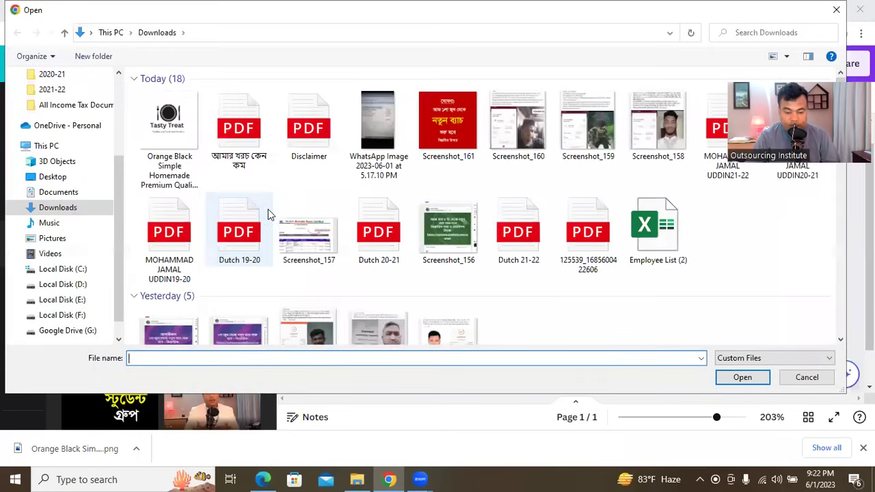
pyautogui.scroll(-8, 268, 214)
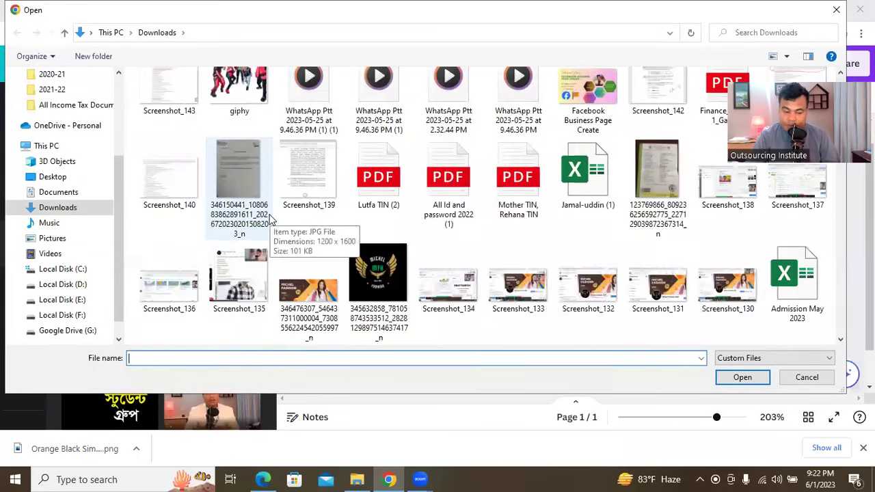
pyautogui.scroll(3, 270, 218)
pyautogui.scroll(-3, 269, 219)
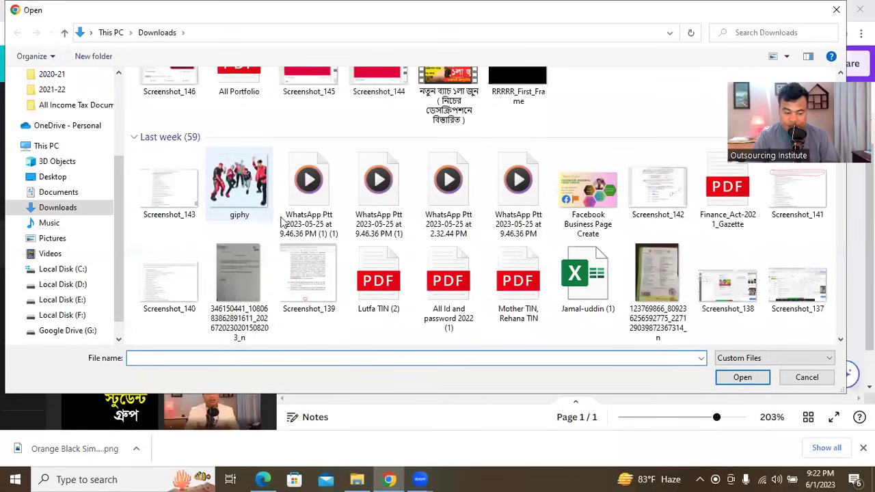
pyautogui.click(239, 181)
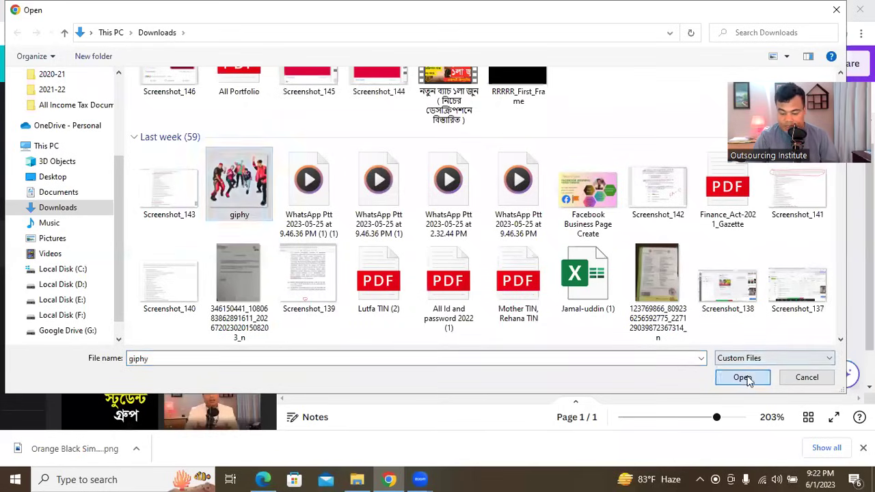
pyautogui.click(743, 377)
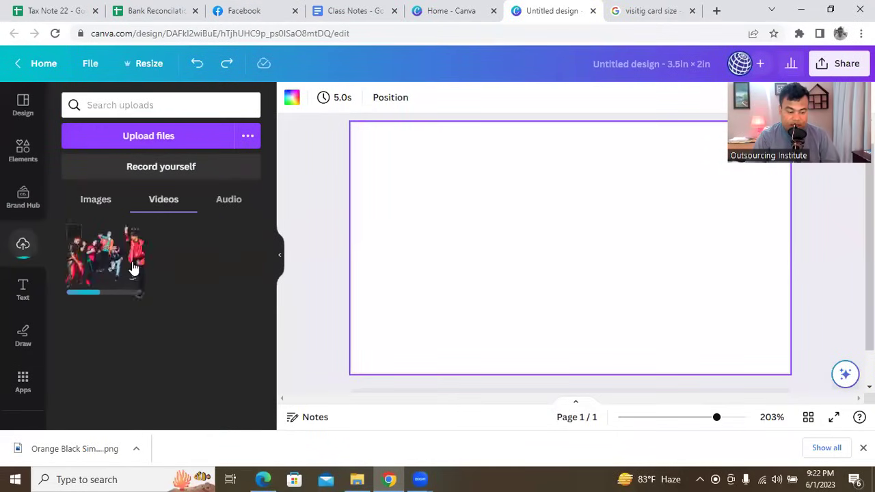
# Step: Try two copies of the uploaded giphy animation on the card and delete them both
pyautogui.click(113, 266)
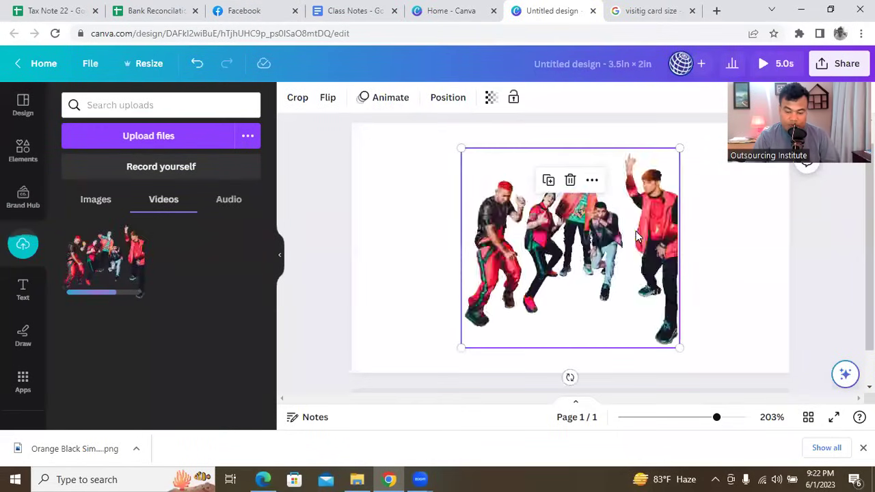
pyautogui.click(733, 253)
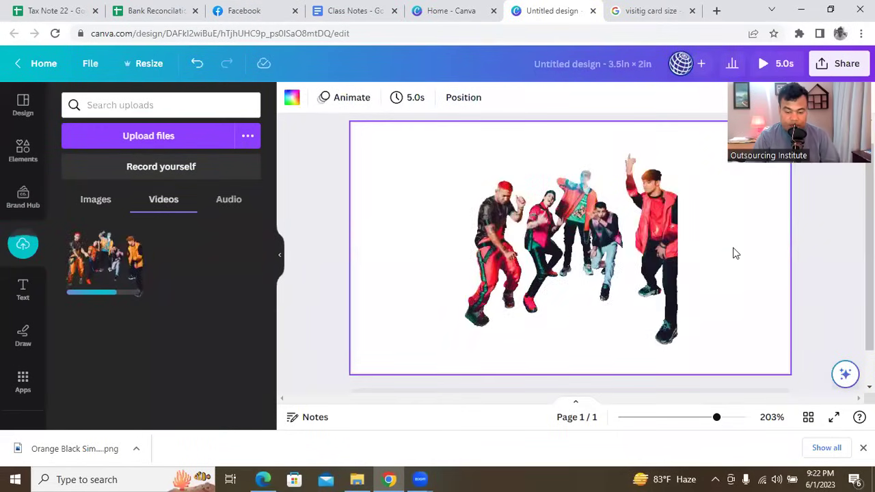
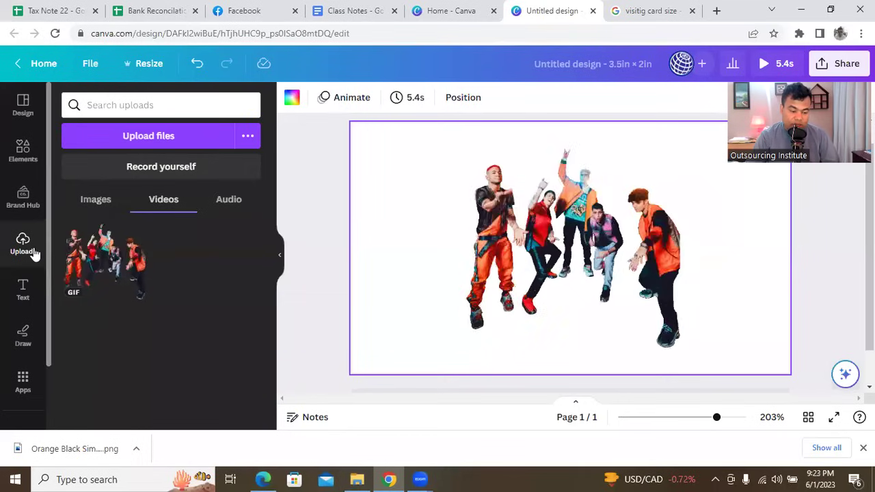
pyautogui.click(100, 254)
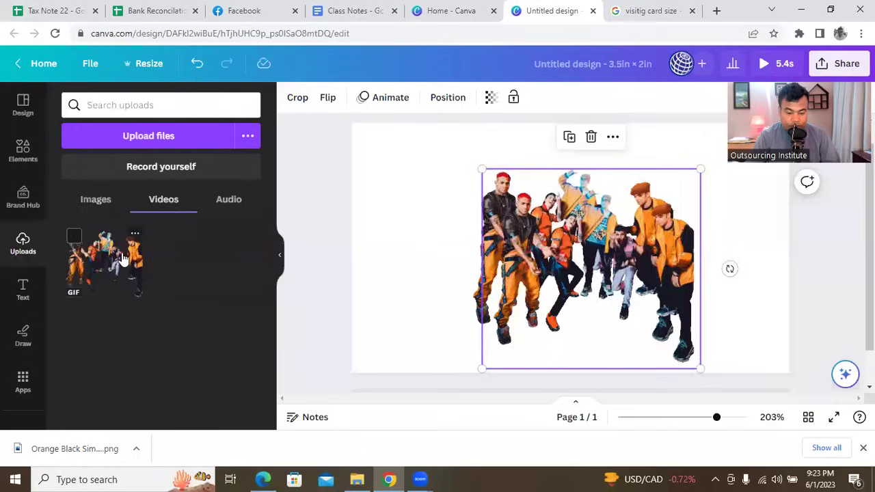
pyautogui.press('Escape')
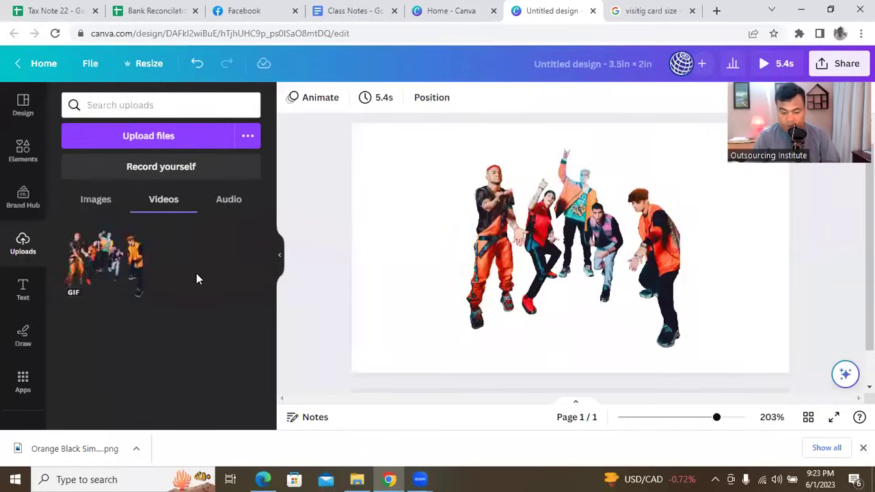
pyautogui.click(615, 232)
pyautogui.press('Delete')
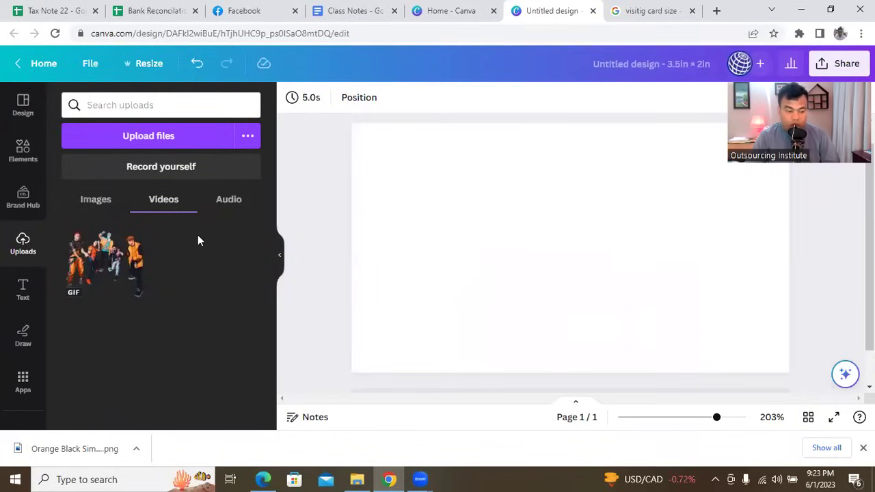
# Step: Return to the element library and look over the fashion results
pyautogui.click(17, 159)
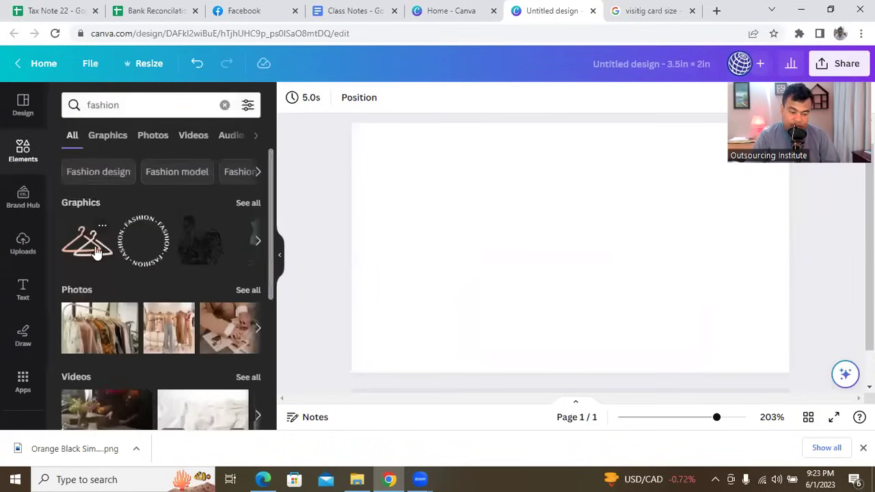
pyautogui.scroll(-3, 96, 252)
pyautogui.scroll(3, 96, 247)
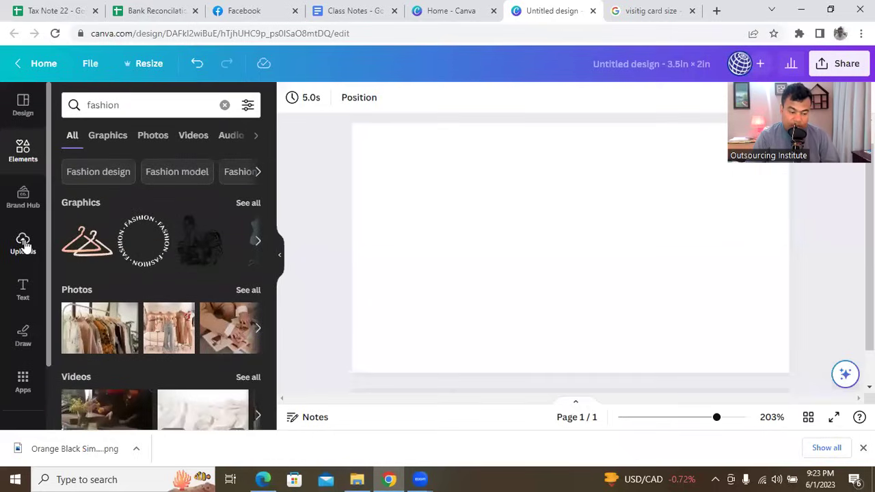
# Step: Place the uploaded photo of the man in a white blazer on the card
pyautogui.click(23, 245)
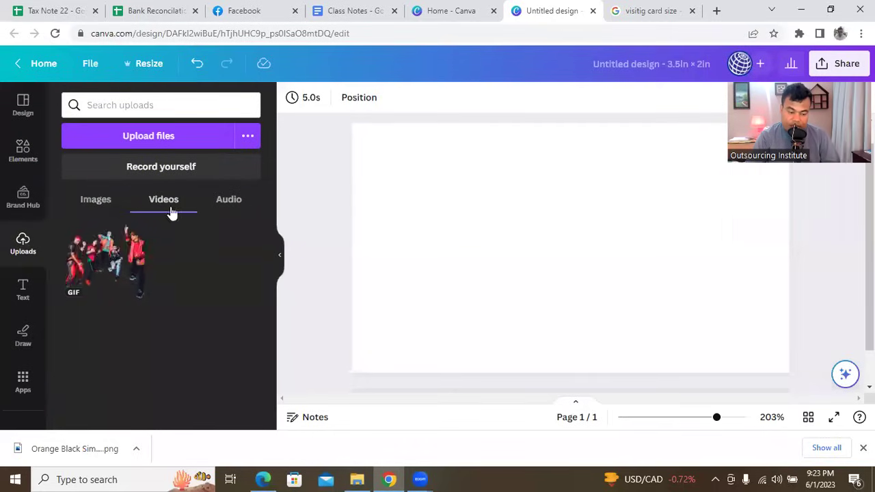
pyautogui.click(89, 206)
pyautogui.scroll(-2, 160, 304)
pyautogui.scroll(1, 160, 304)
pyautogui.click(217, 333)
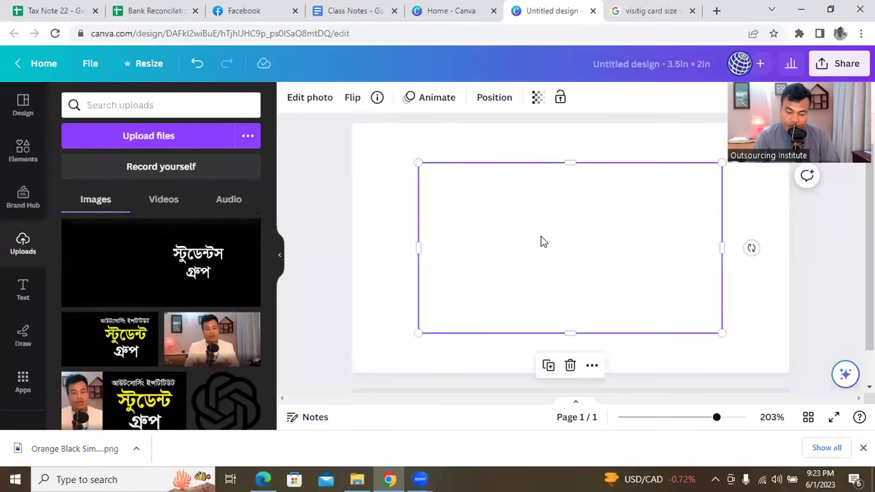
# Step: Upload the Orange Black Simple Homemade Premium Quality Restaurant logo image from the Downloads folder
pyautogui.click(174, 135)
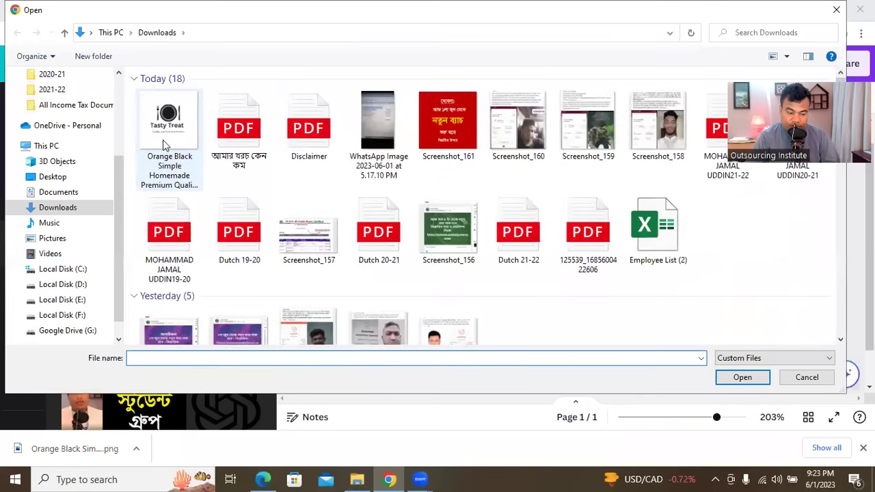
pyautogui.scroll(-5, 273, 267)
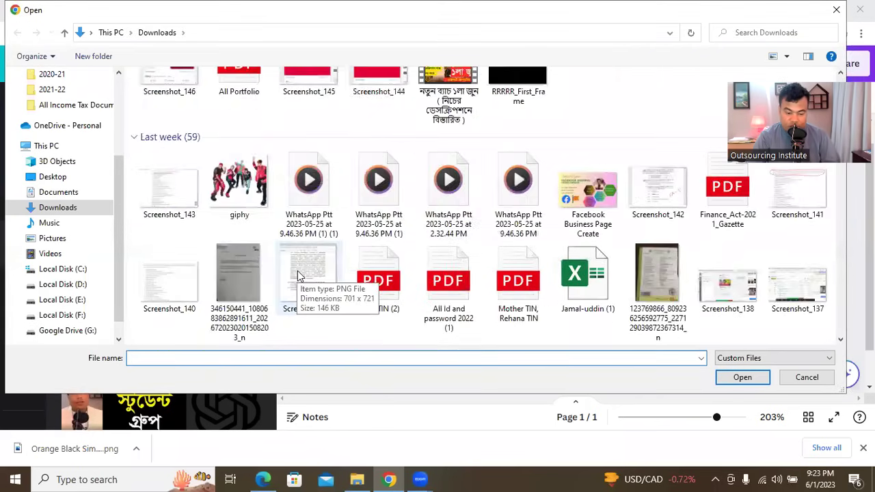
pyautogui.scroll(5, 299, 267)
pyautogui.click(169, 134)
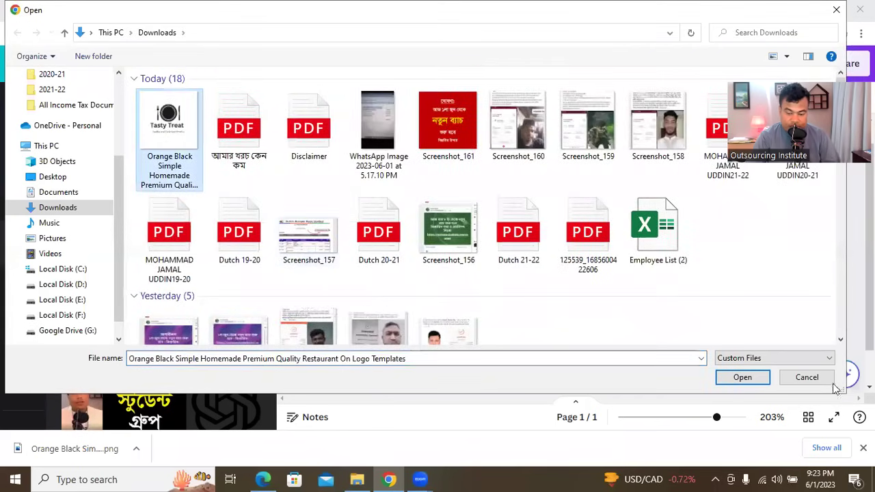
pyautogui.click(733, 383)
# Step: Try the uploaded Tasty Treat logo on the card, and delete both the logo and the photo beneath it
pyautogui.scroll(-2, 183, 269)
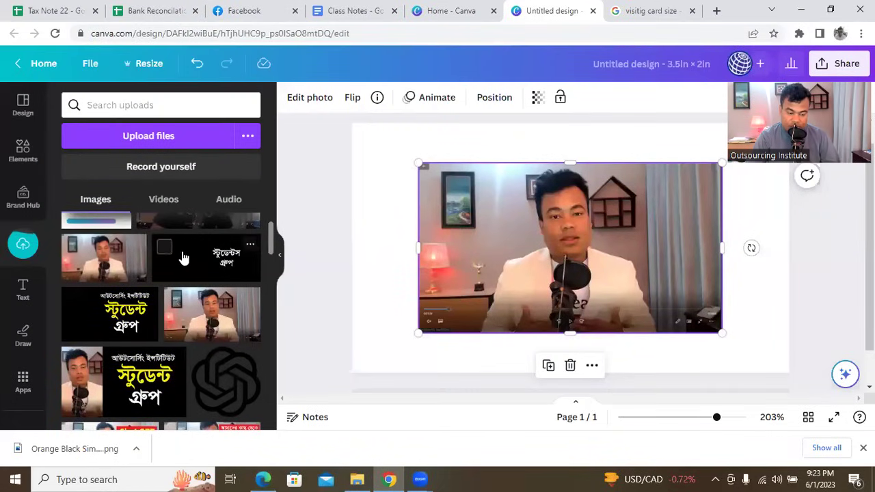
pyautogui.scroll(1, 164, 260)
pyautogui.click(95, 259)
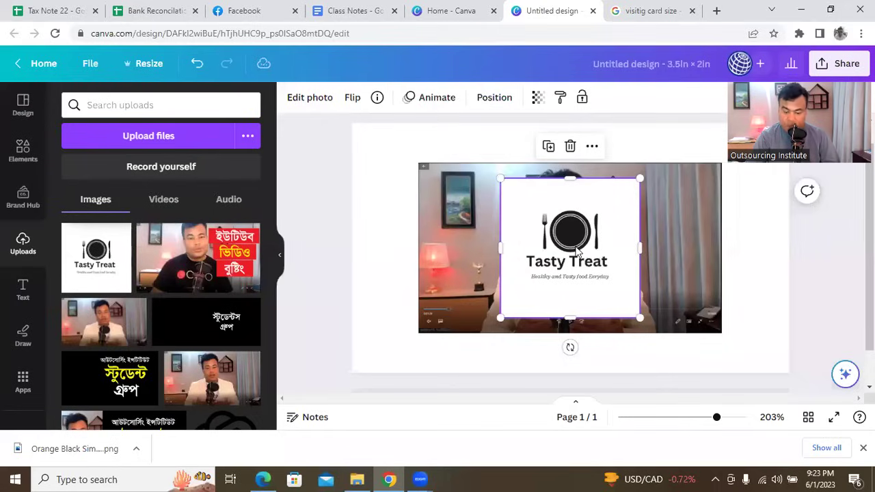
pyautogui.press('Delete')
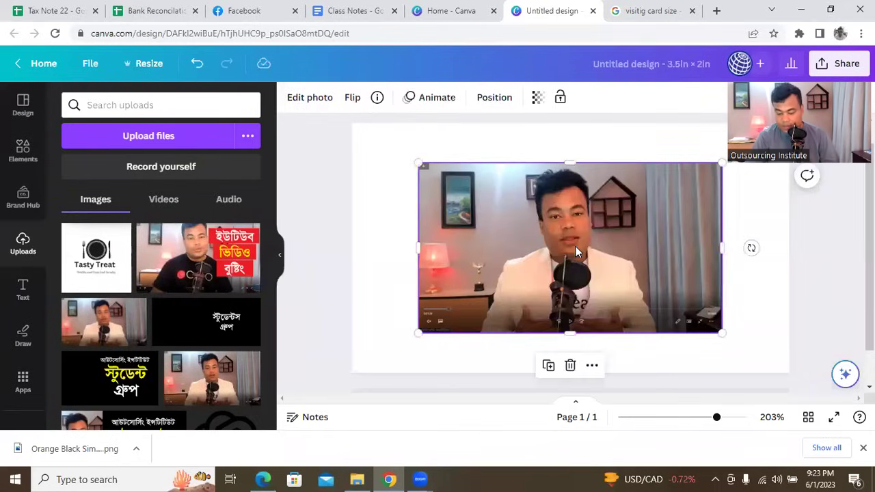
pyautogui.press('Delete')
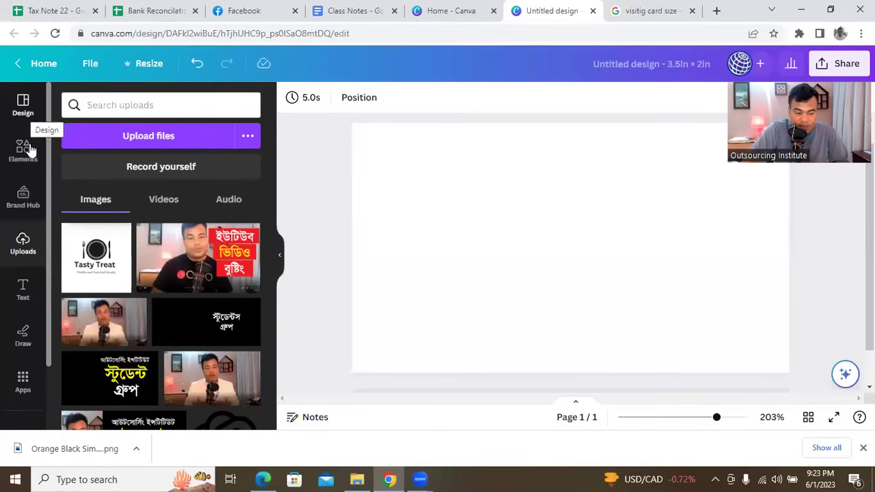
# Step: Add a heading to the card and replace its placeholder text with "Michel Fashion"
pyautogui.click(23, 291)
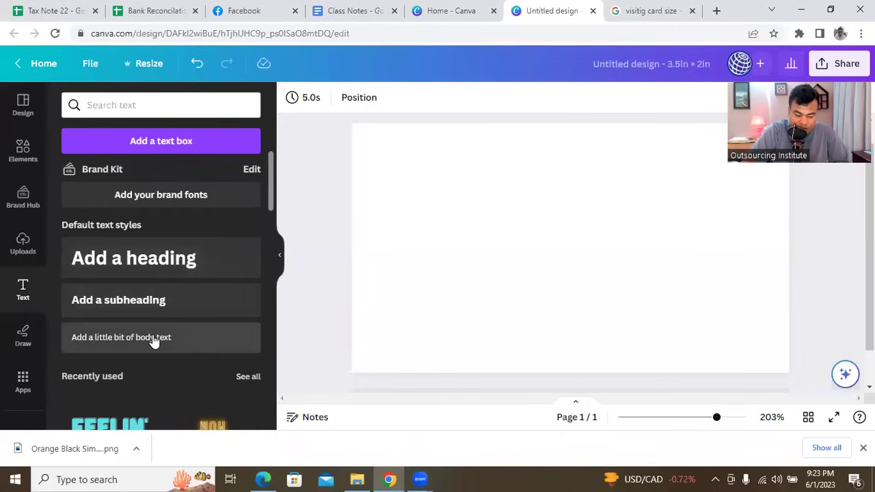
pyautogui.click(137, 265)
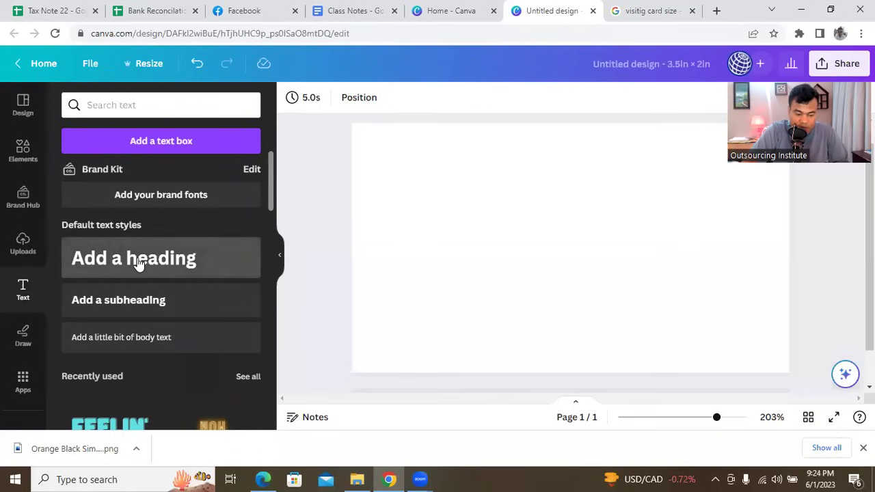
pyautogui.click(447, 303)
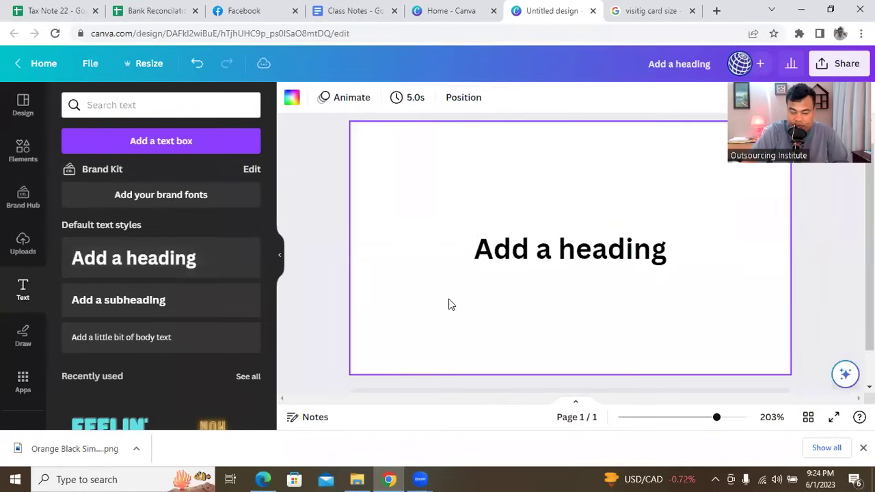
pyautogui.doubleClick(628, 258)
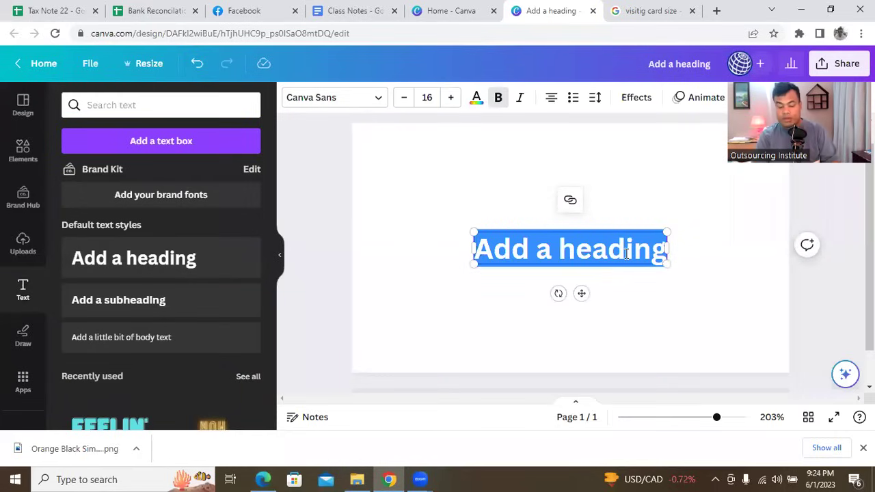
pyautogui.write('Michel Fa')
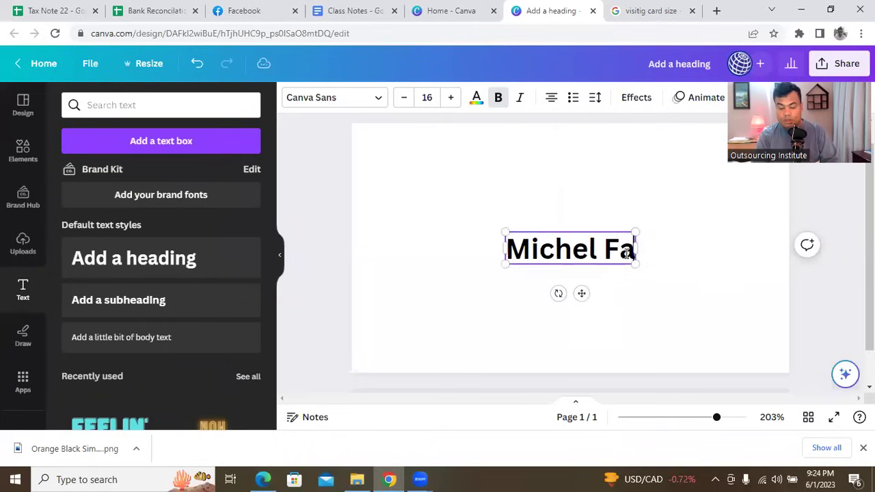
pyautogui.write('shion')
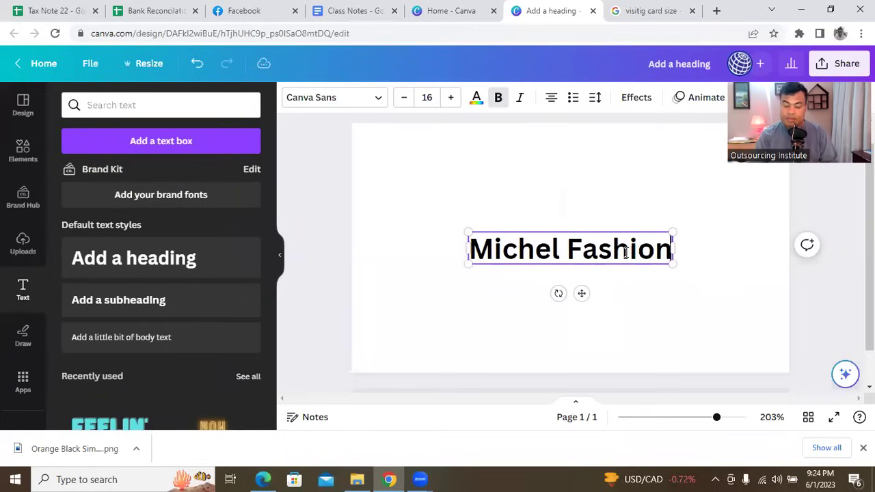
# Step: Move the Michel Fashion heading into the card's upper half and enlarge it slightly to size 16.5
pyautogui.click(551, 200)
pyautogui.click(567, 252)
pyautogui.moveTo(568, 251); pyautogui.dragTo(545, 211)
pyautogui.click(627, 260)
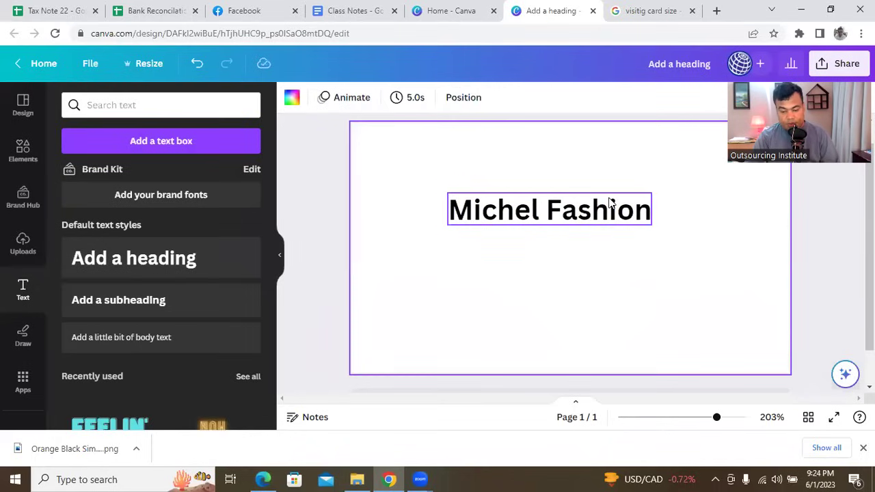
pyautogui.click(636, 218)
pyautogui.moveTo(652, 194); pyautogui.dragTo(657, 171)
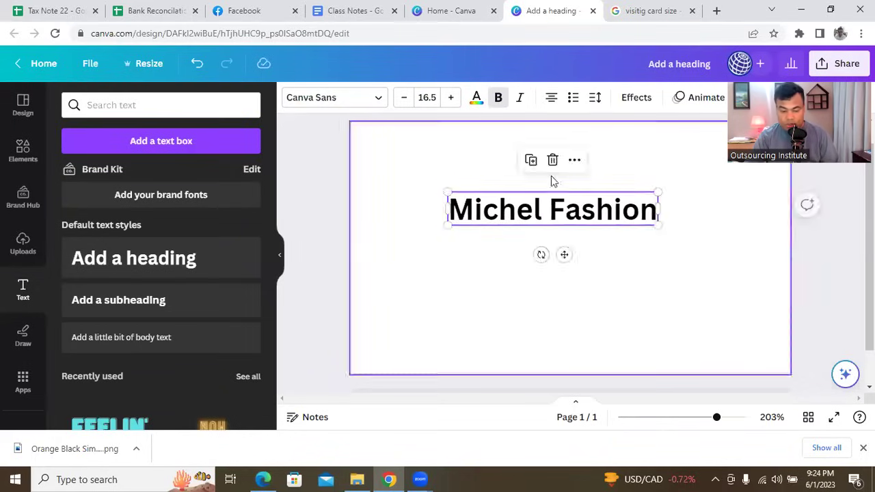
# Step: Change the heading's font to League Spartan and set its size to 17.5
pyautogui.click(381, 102)
pyautogui.click(108, 304)
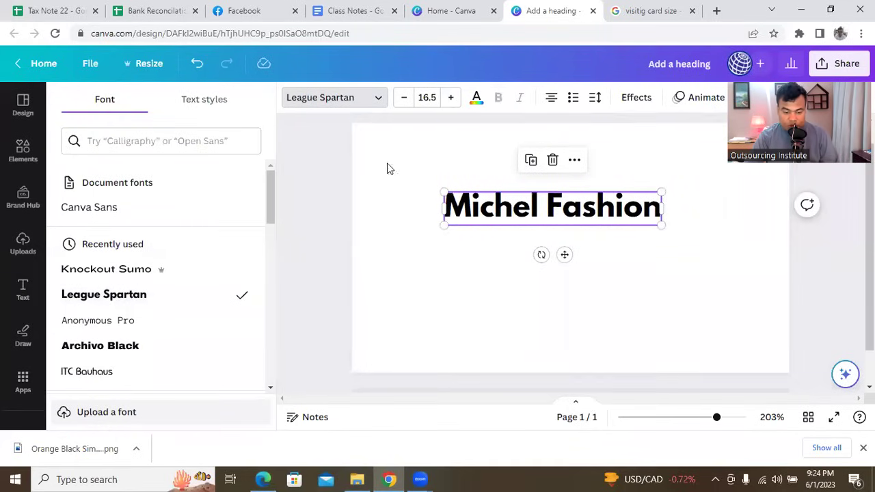
pyautogui.click(450, 99)
pyautogui.click(451, 99)
pyautogui.click(450, 99)
pyautogui.click(406, 101)
pyautogui.click(406, 100)
# Step: Color the Michel Fashion heading red using the default solid colors
pyautogui.click(476, 98)
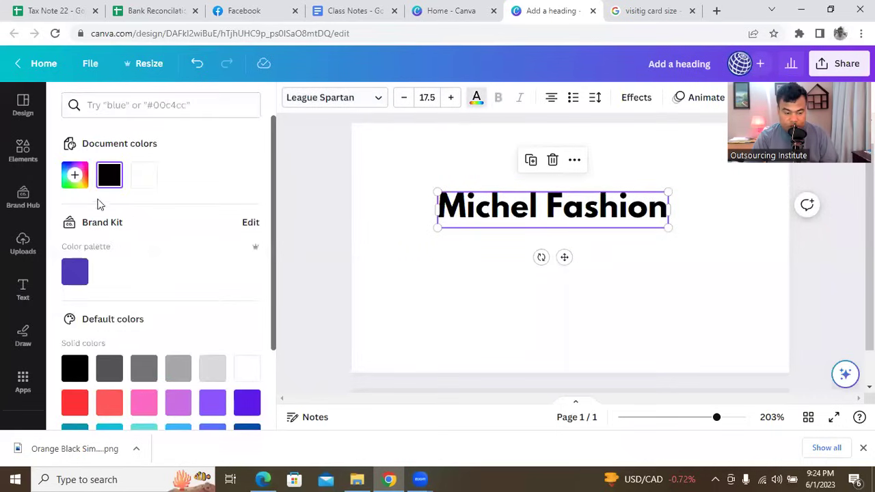
pyautogui.click(74, 402)
pyautogui.click(350, 316)
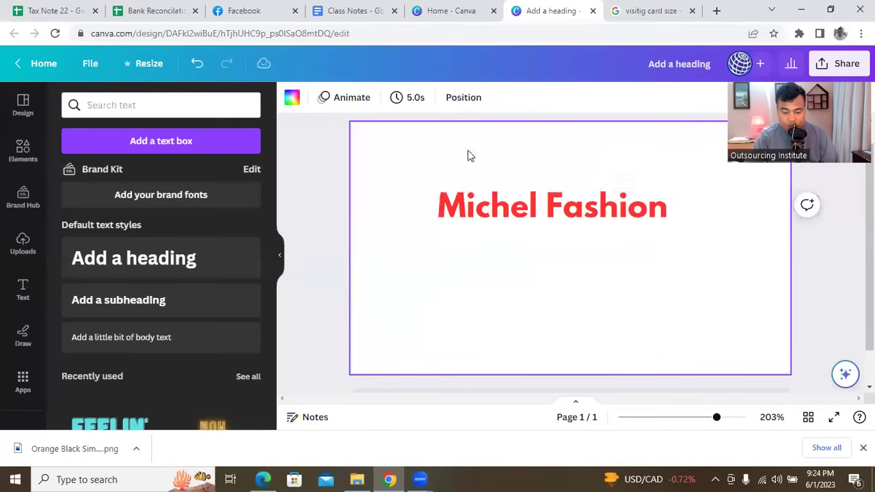
# Step: Switch the heading's font to Knockout Sumo, make it bold and justify its alignment
pyautogui.click(499, 227)
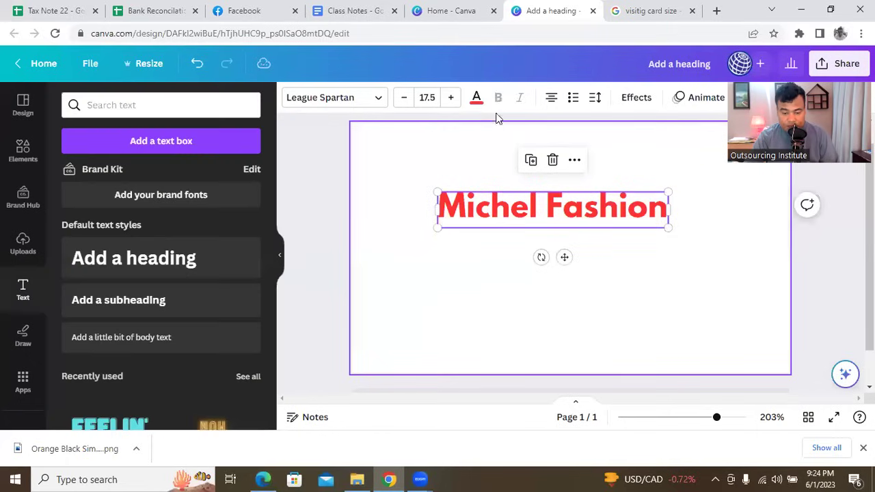
pyautogui.click(374, 104)
pyautogui.click(95, 269)
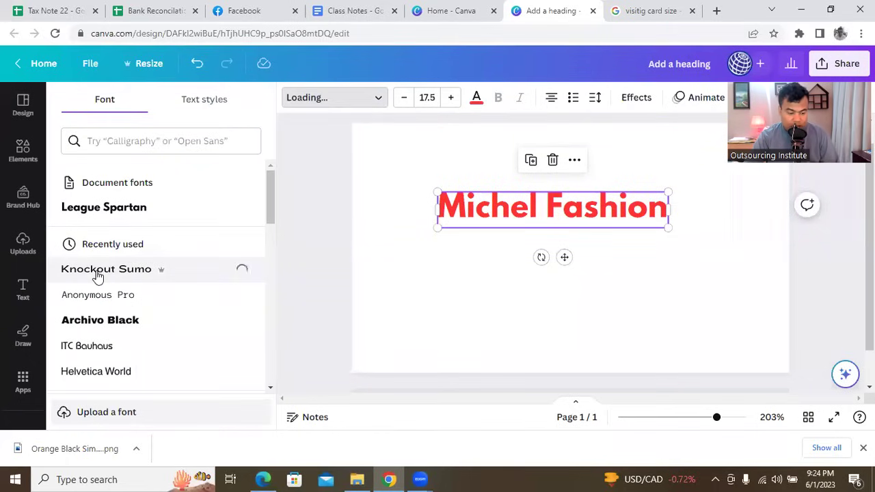
pyautogui.click(498, 102)
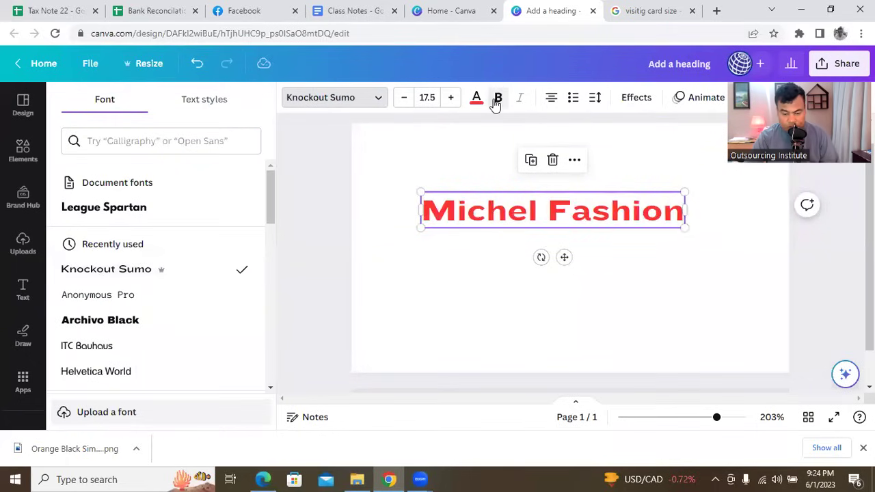
pyautogui.click(554, 99)
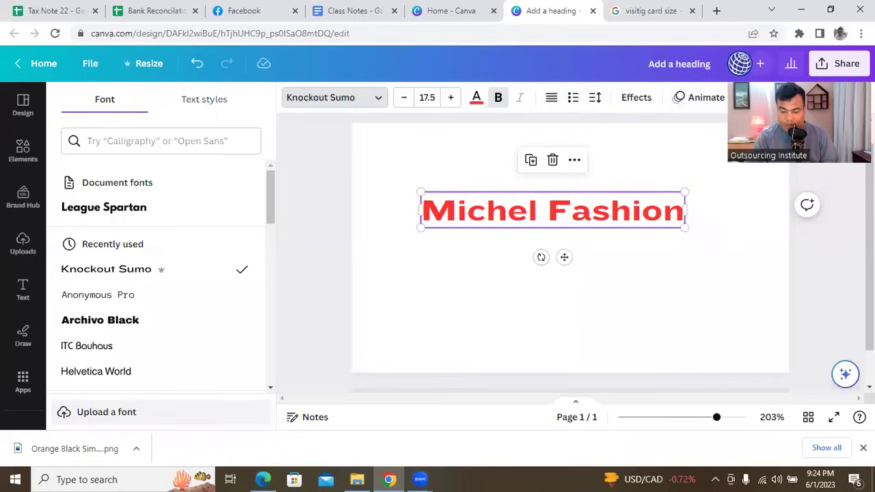
# Step: Restore the browser window to a smaller size, open the heading's text effects and reposition the window to show them
pyautogui.doubleClick(738, 20)
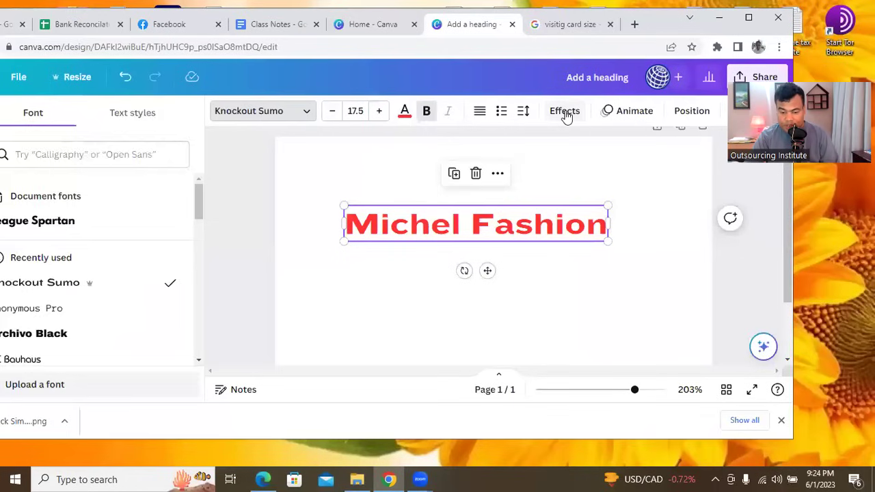
pyautogui.click(565, 112)
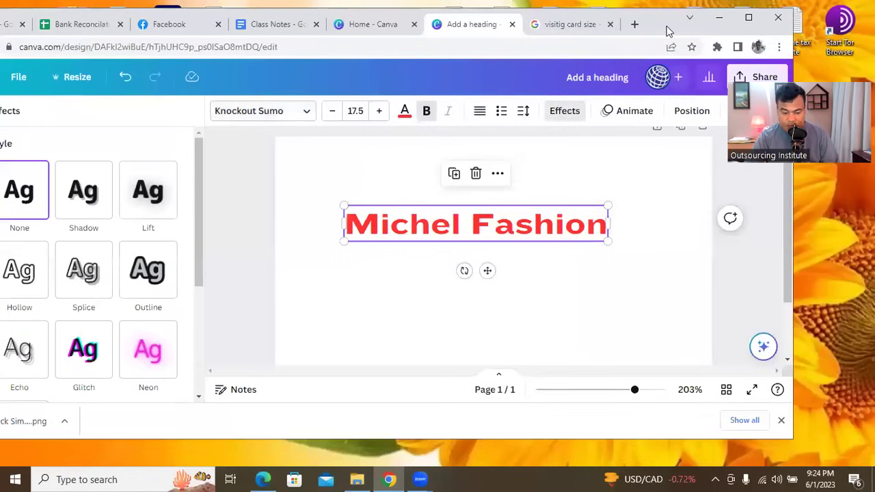
pyautogui.moveTo(669, 30); pyautogui.dragTo(721, 26)
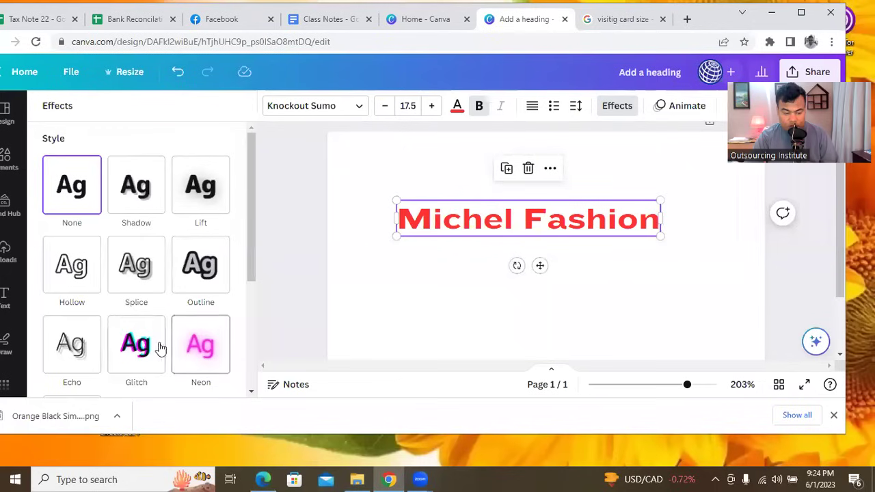
# Step: Try the Outline, Hollow, Lift and Neon effect styles on the Michel Fashion heading
pyautogui.click(196, 278)
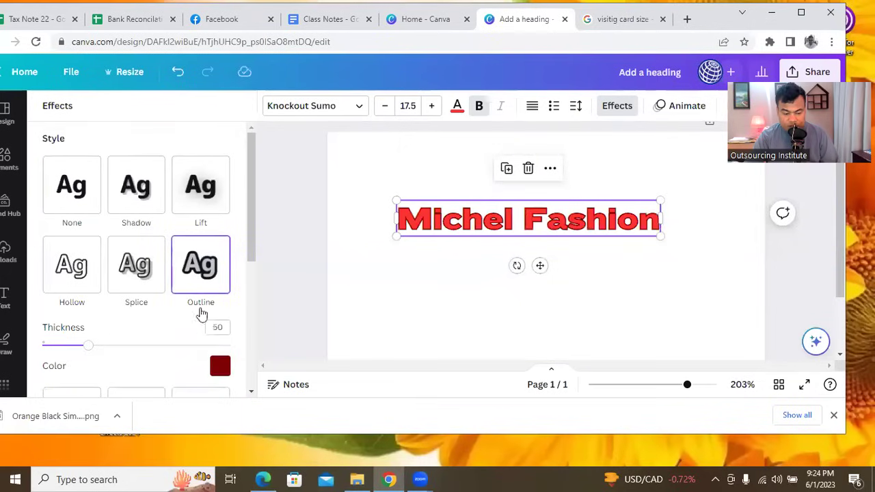
pyautogui.click(86, 273)
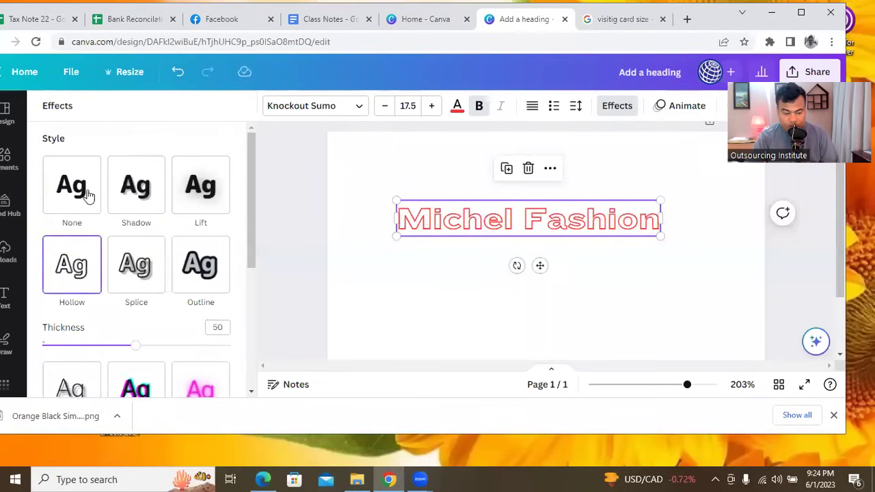
pyautogui.click(197, 186)
pyautogui.scroll(-3, 185, 195)
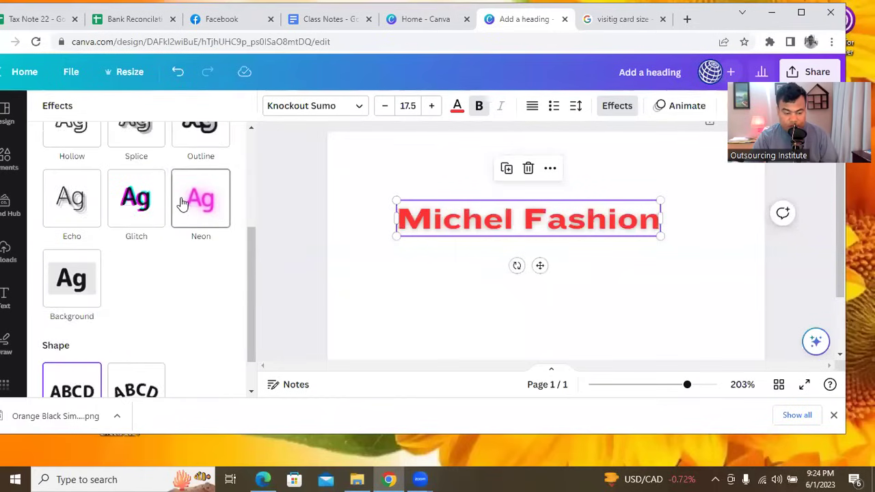
pyautogui.click(190, 202)
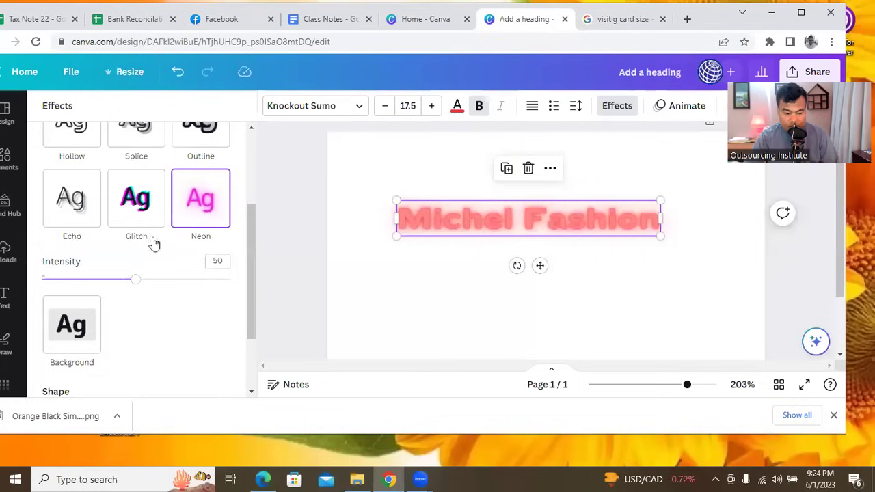
# Step: Apply the Echo effect style to the Michel Fashion heading
pyautogui.click(72, 212)
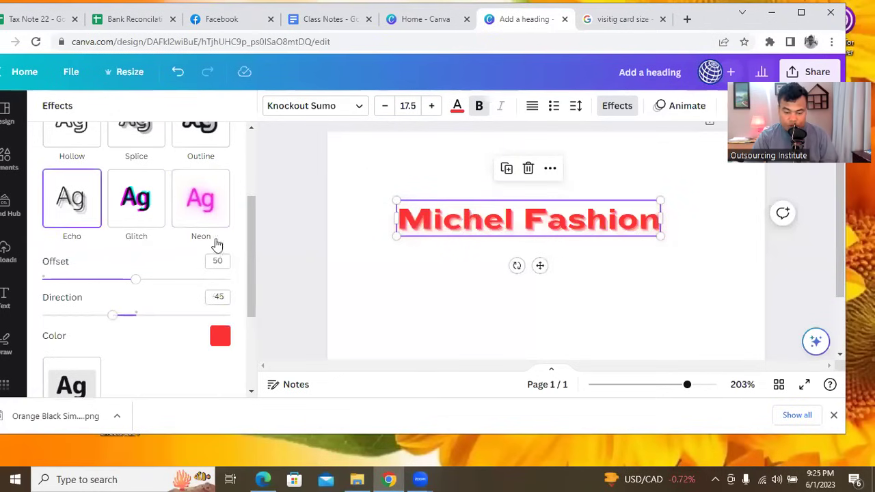
pyautogui.scroll(1, 132, 235)
pyautogui.scroll(1, 133, 236)
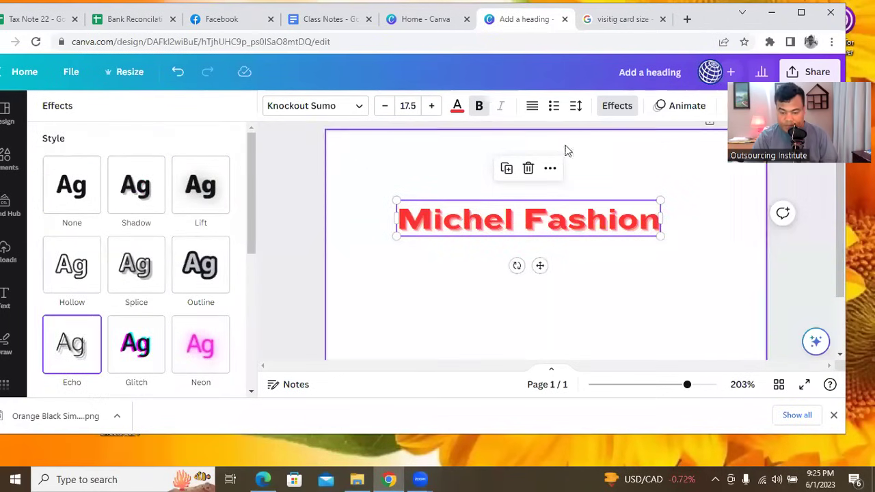
pyautogui.click(627, 276)
# Step: Open the text animations for the Michel Fashion heading and try the Pop and Wipe animations
pyautogui.click(623, 237)
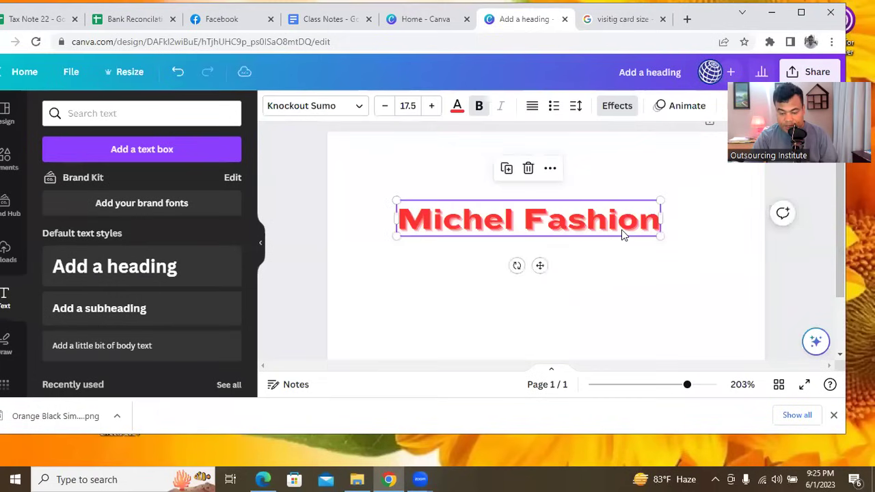
pyautogui.click(677, 110)
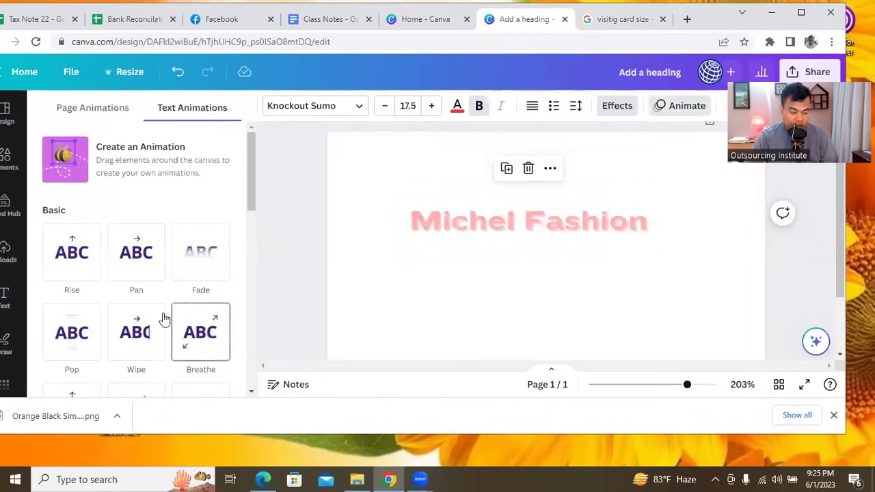
pyautogui.click(69, 340)
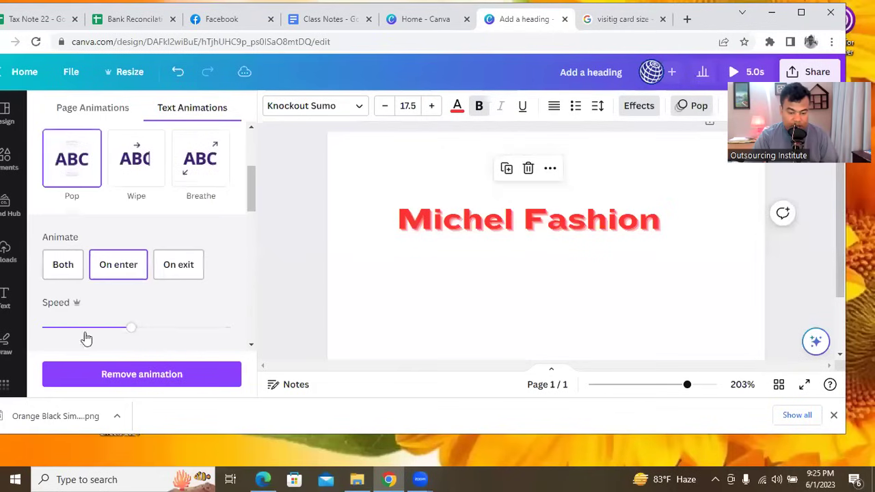
pyautogui.click(136, 159)
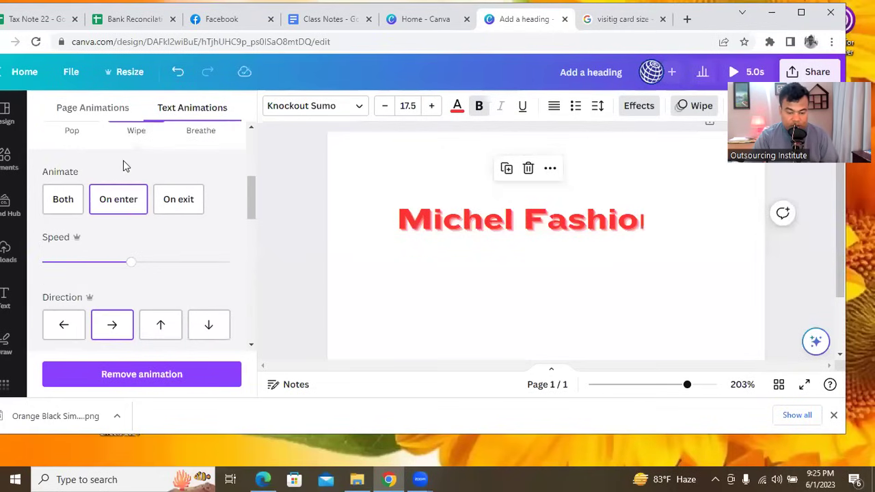
pyautogui.scroll(1, 660, 301)
pyautogui.click(612, 264)
pyautogui.scroll(5, 226, 251)
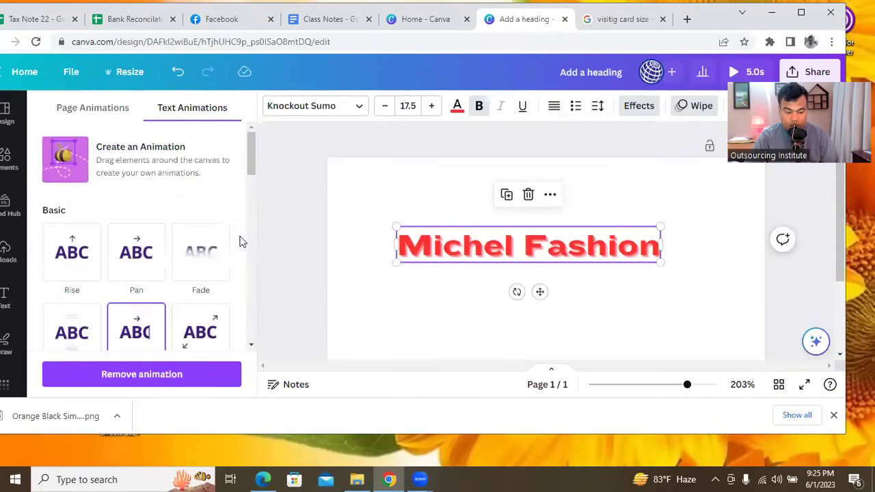
# Step: Try the Pan and Fade animations on the heading and lower the Fade speed
pyautogui.click(137, 258)
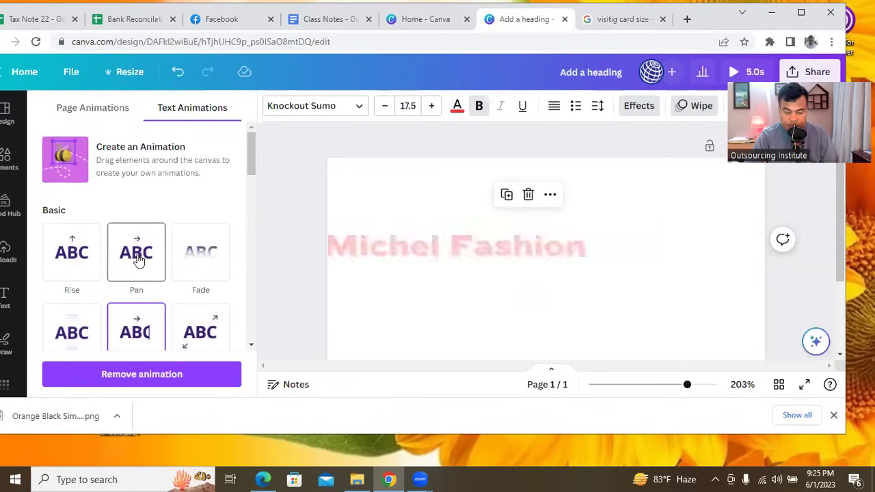
pyautogui.scroll(3, 153, 262)
pyautogui.click(198, 259)
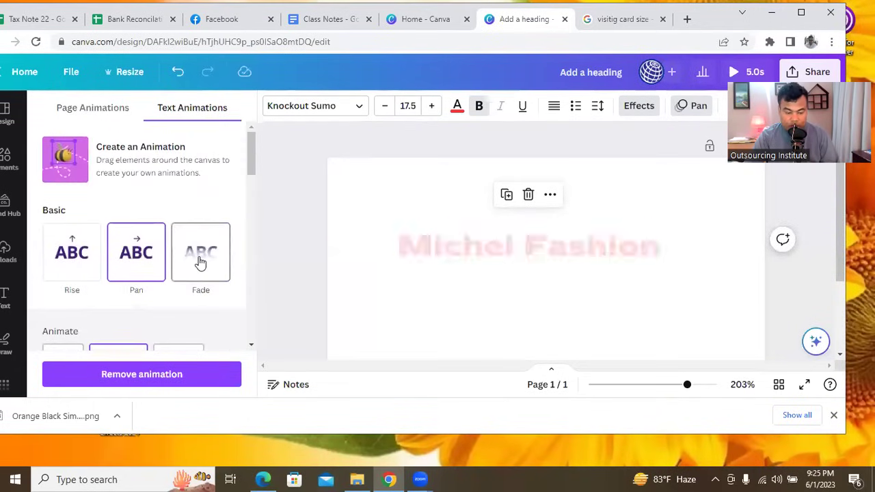
pyautogui.scroll(2, 200, 256)
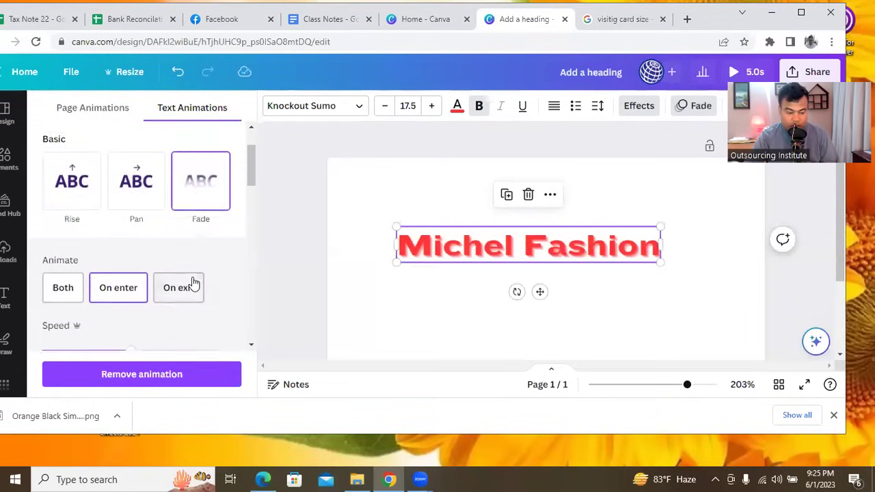
pyautogui.scroll(-2, 165, 267)
pyautogui.moveTo(130, 232); pyautogui.dragTo(72, 236)
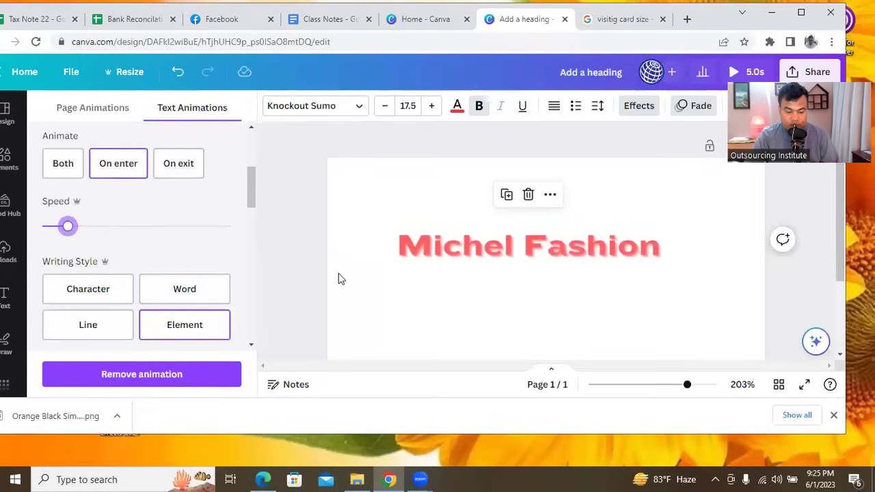
# Step: Try the Rise and Pan animations on the heading, and apply the Fade animation
pyautogui.scroll(3, 240, 231)
pyautogui.click(72, 253)
pyautogui.scroll(-3, 75, 258)
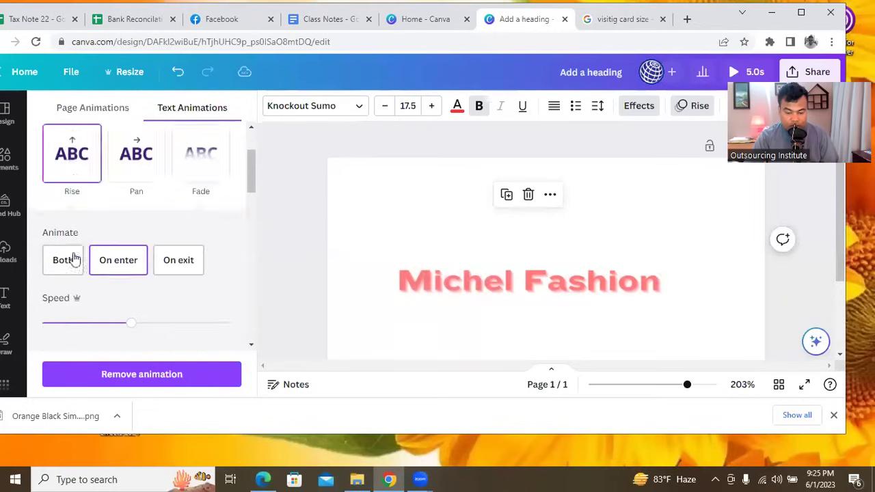
pyautogui.scroll(3, 134, 238)
pyautogui.click(132, 232)
pyautogui.scroll(-3, 133, 254)
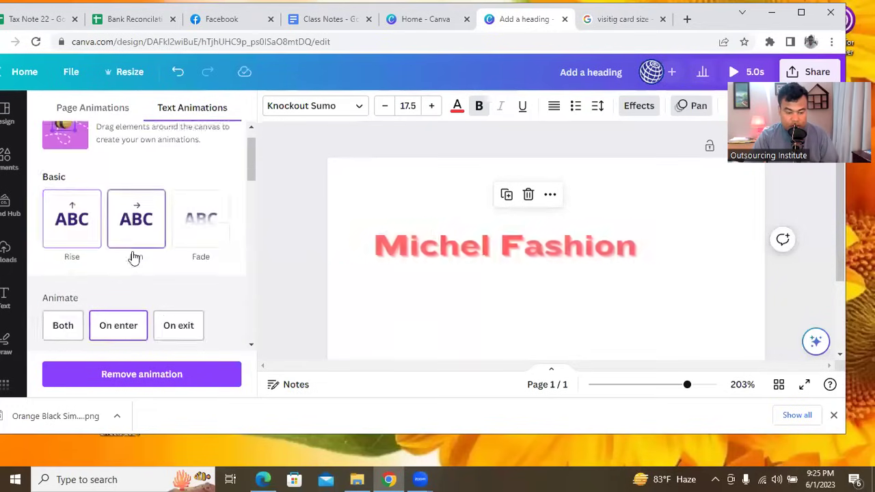
pyautogui.scroll(3, 197, 228)
pyautogui.click(198, 220)
pyautogui.scroll(-4, 201, 223)
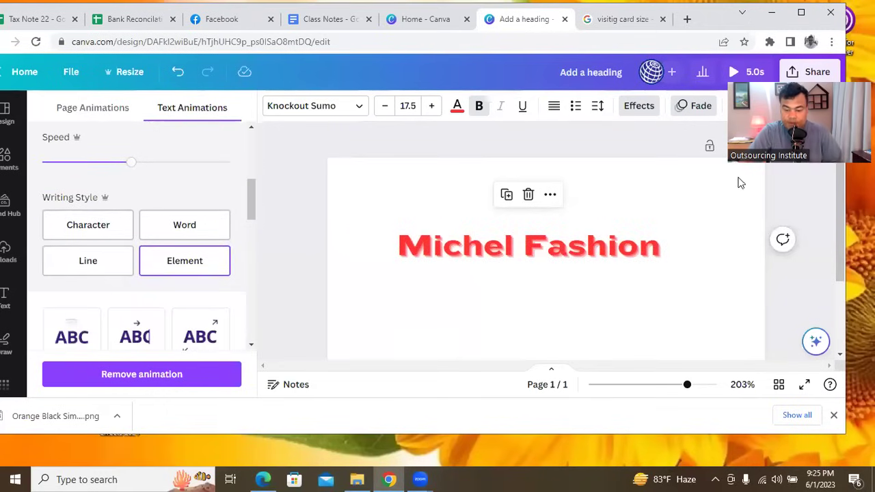
# Step: Reposition the browser window to reach the heading's animation settings and lower the speed of its Fade animation
pyautogui.moveTo(700, 21); pyautogui.dragTo(636, 30)
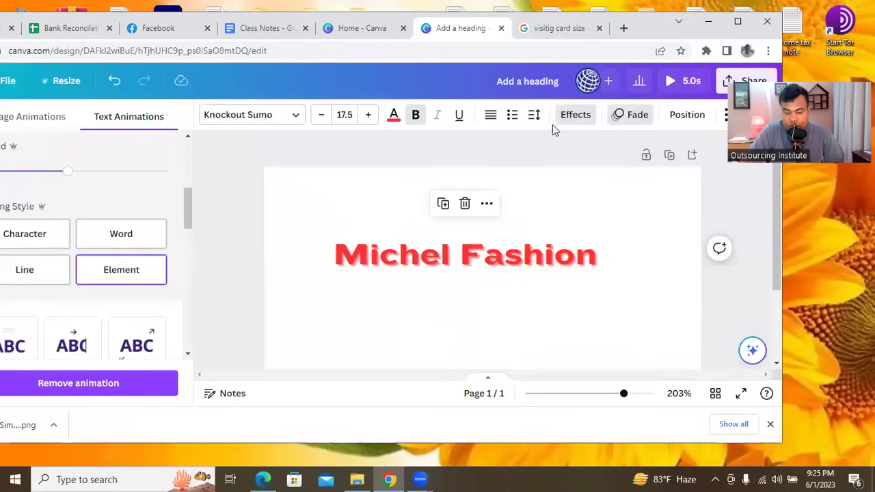
pyautogui.click(633, 116)
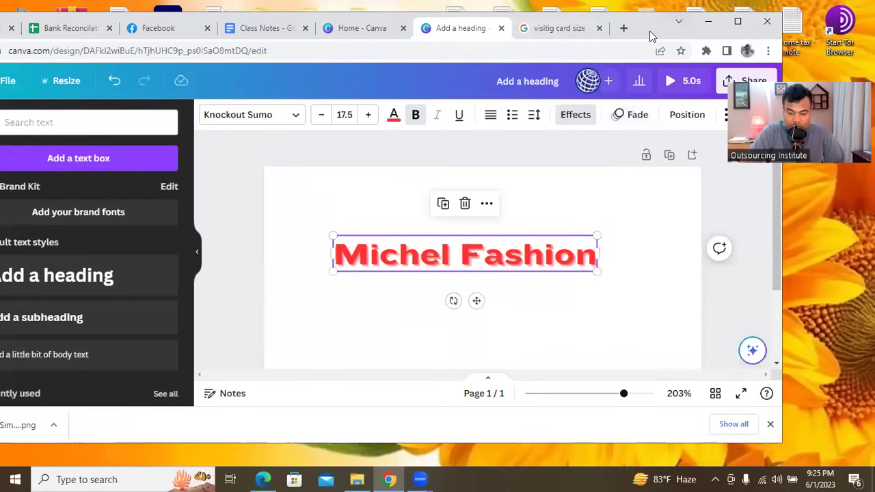
pyautogui.moveTo(661, 36); pyautogui.dragTo(716, 34)
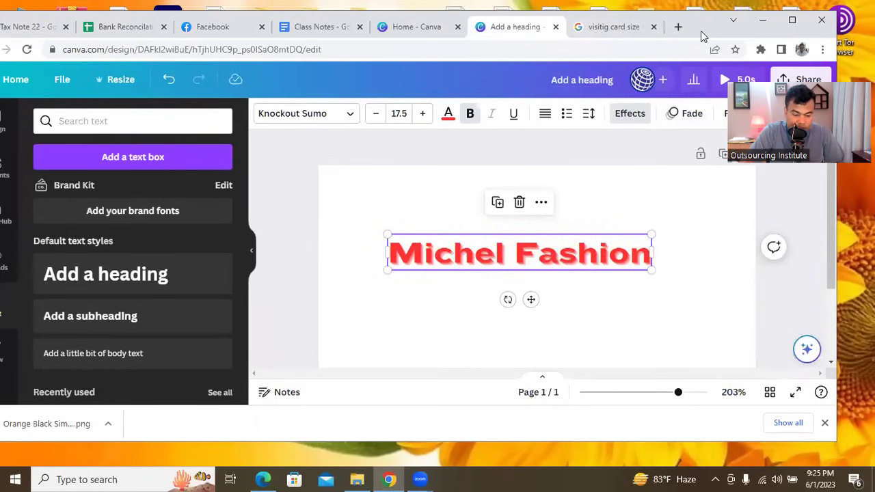
pyautogui.moveTo(701, 31); pyautogui.dragTo(628, 32)
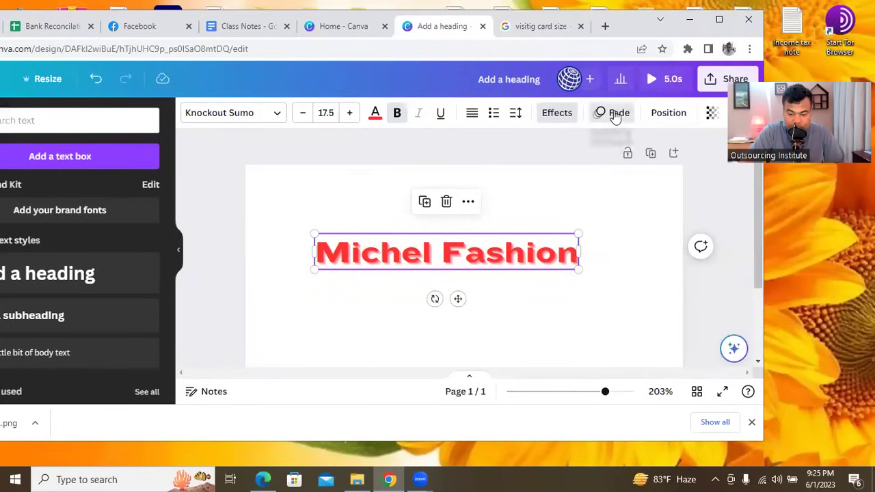
pyautogui.click(615, 117)
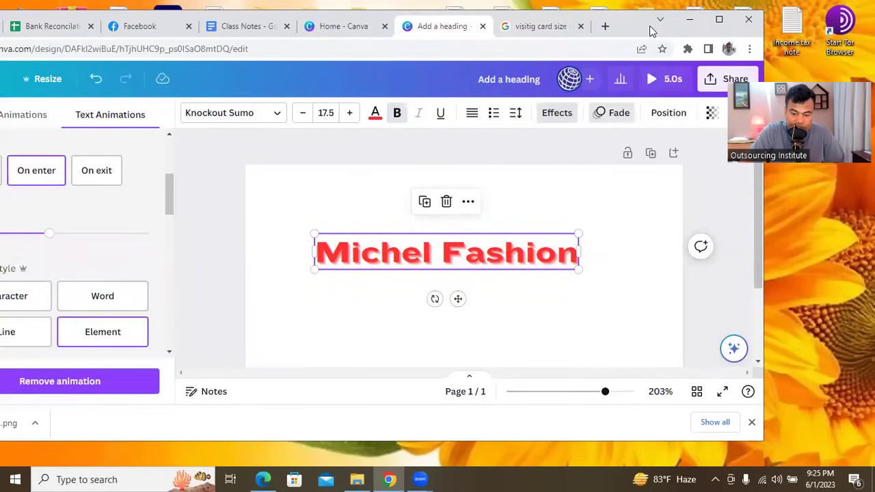
pyautogui.moveTo(650, 30); pyautogui.dragTo(757, 20)
pyautogui.moveTo(157, 226); pyautogui.dragTo(119, 225)
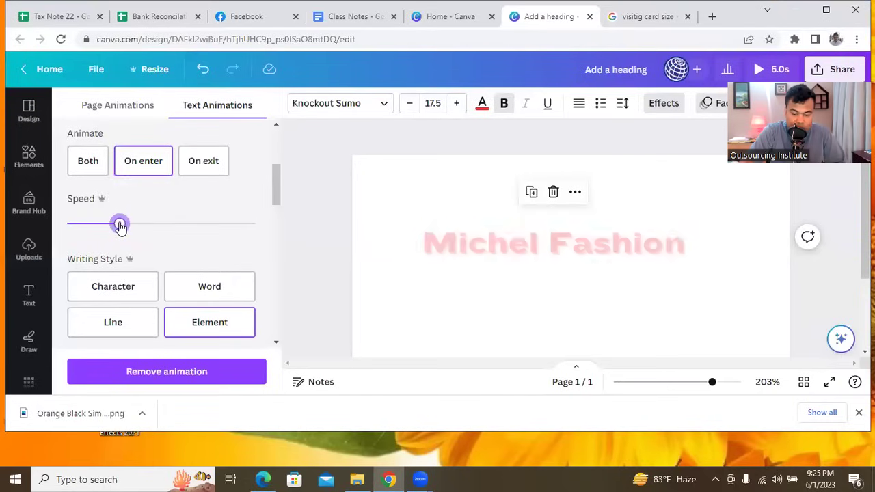
pyautogui.click(719, 104)
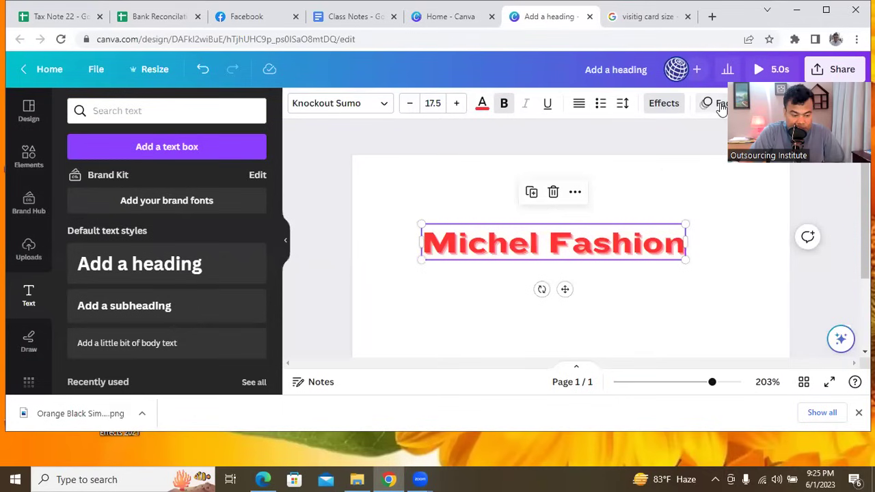
pyautogui.click(721, 107)
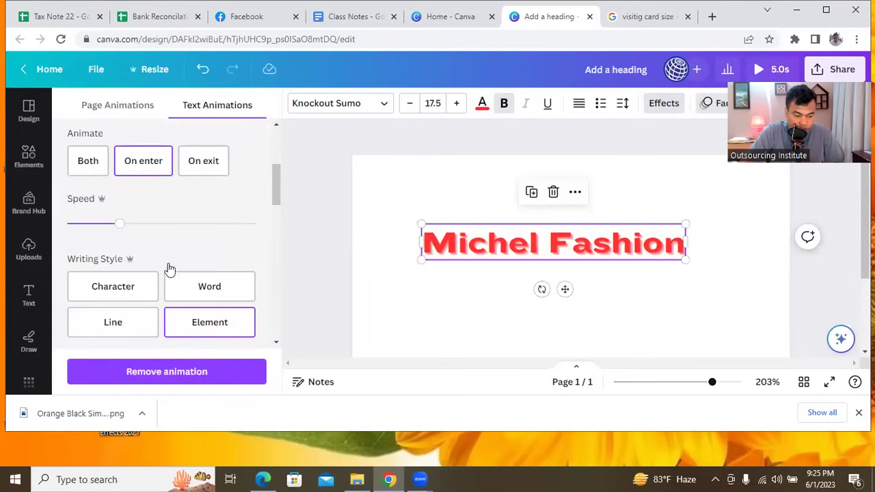
pyautogui.scroll(-3, 146, 293)
pyautogui.scroll(3, 146, 297)
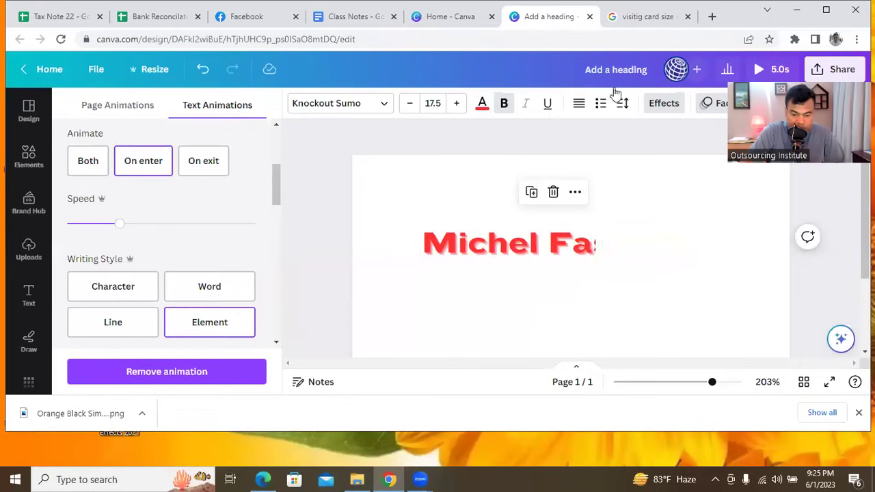
# Step: Move the heading to about X 0.73 in and Y 0.61 in on the card, and look at its transparency setting
pyautogui.doubleClick(713, 16)
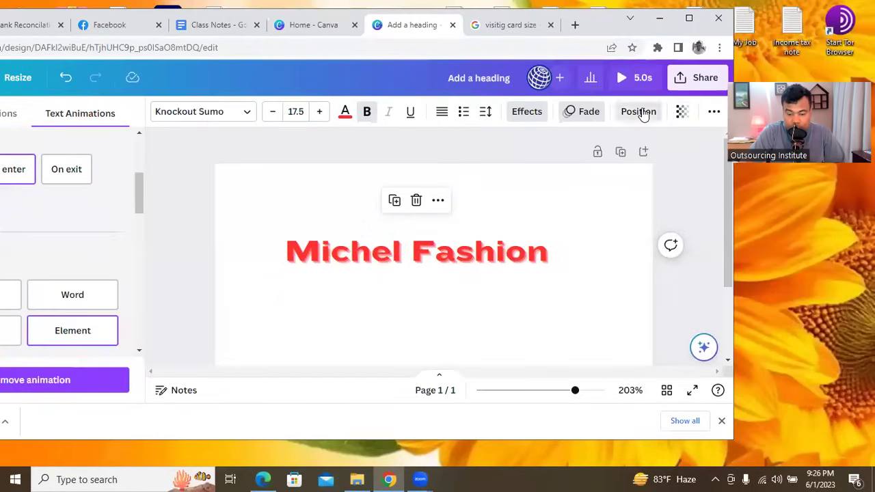
pyautogui.click(643, 112)
pyautogui.moveTo(493, 252); pyautogui.dragTo(515, 257)
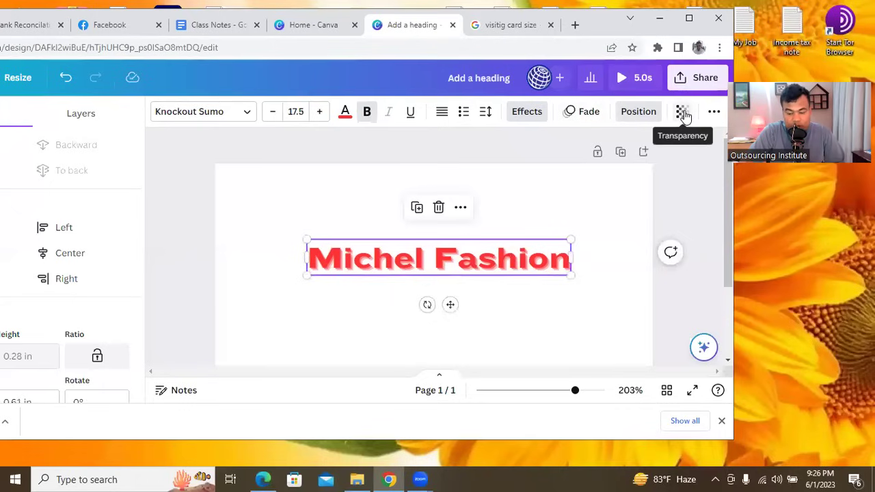
pyautogui.click(684, 113)
pyautogui.moveTo(682, 165); pyautogui.dragTo(713, 149)
# Step: Try uppercase lettering on the Michel Fashion heading, switch it back to the original case and deselect the heading
pyautogui.click(716, 114)
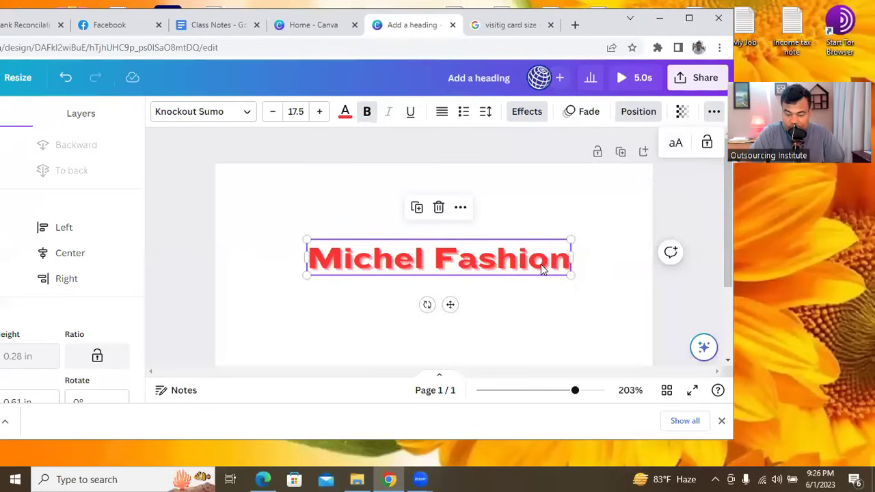
pyautogui.click(675, 143)
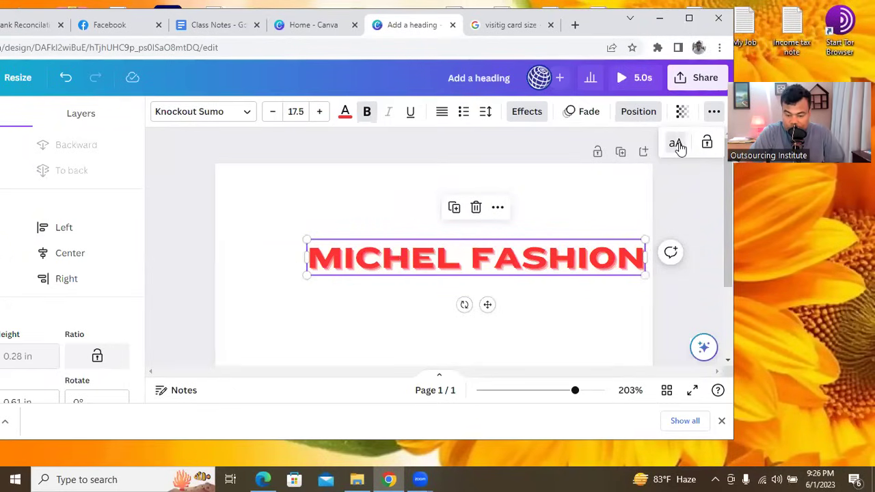
pyautogui.click(675, 143)
pyautogui.click(675, 143)
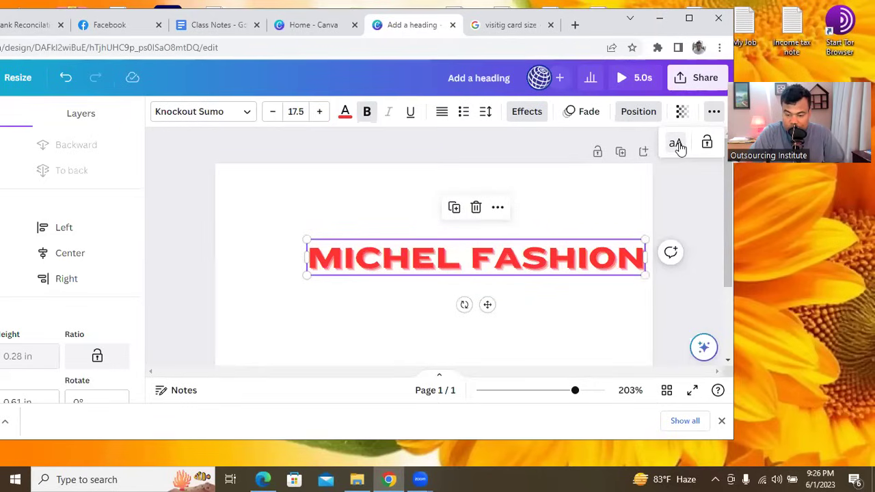
pyautogui.click(679, 145)
pyautogui.click(534, 188)
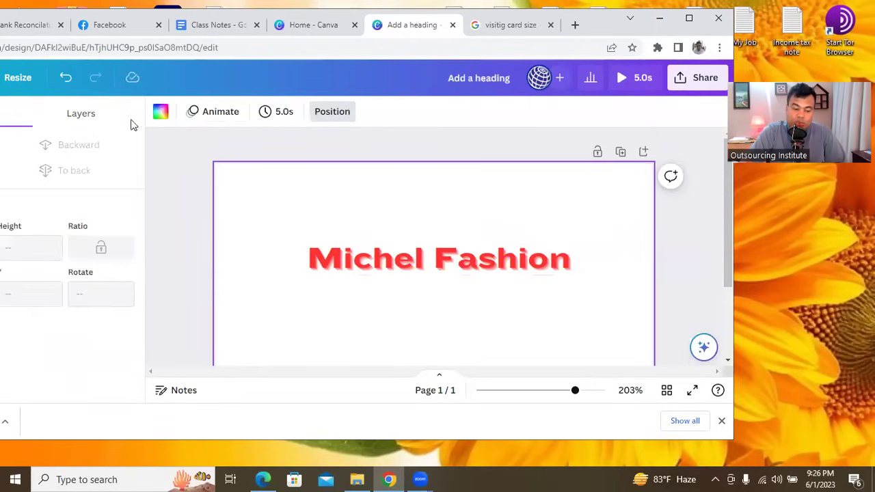
# Step: Maximize the browser window and add a second heading reading "rfsdfgsdgfsf" below Michel Fashion
pyautogui.doubleClick(631, 32)
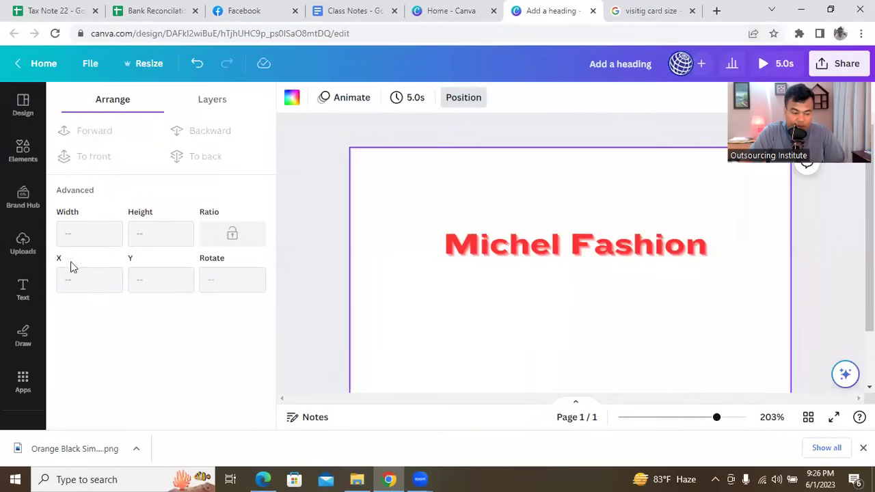
pyautogui.click(563, 244)
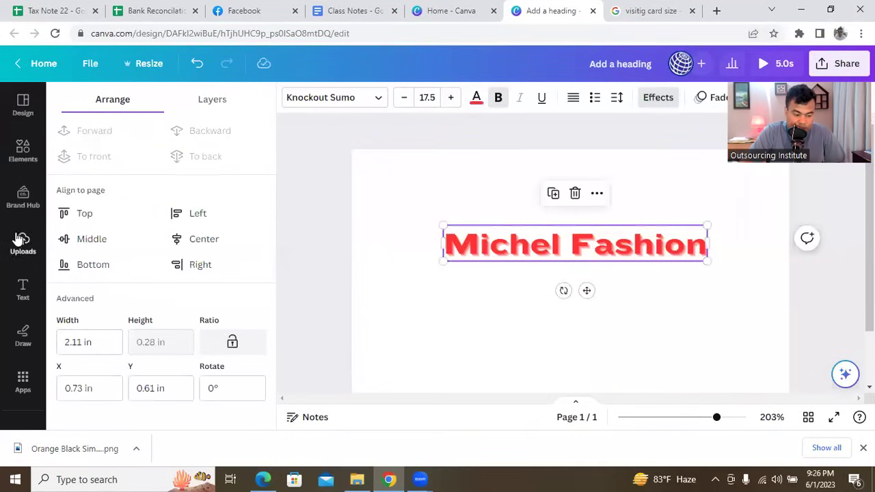
pyautogui.click(23, 289)
pyautogui.click(196, 256)
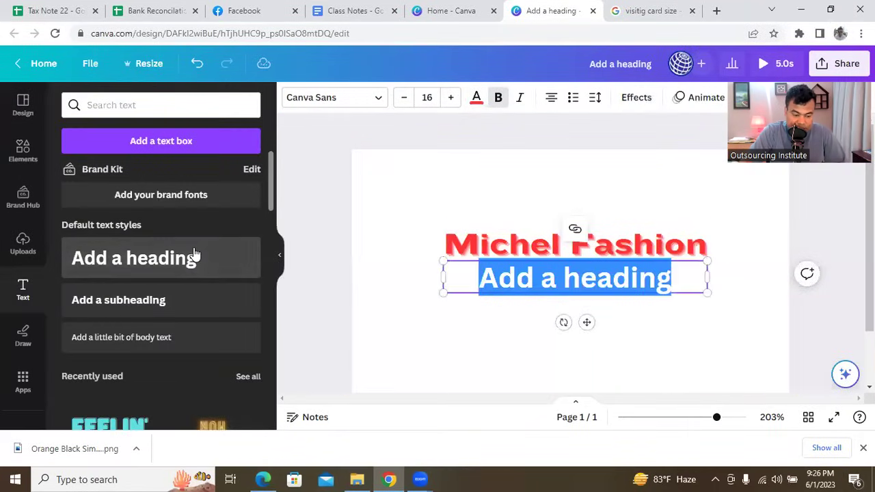
pyautogui.moveTo(602, 284); pyautogui.dragTo(596, 315)
pyautogui.write('rfsdfgsdgfsf')
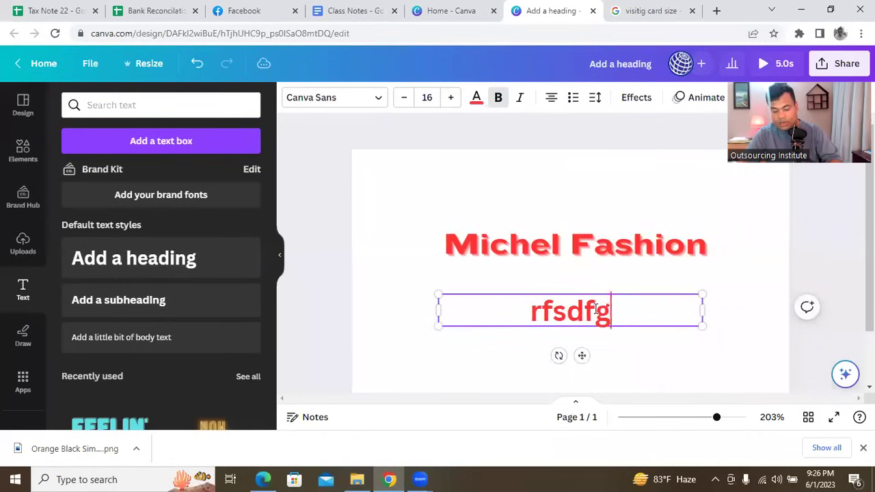
pyautogui.click(582, 287)
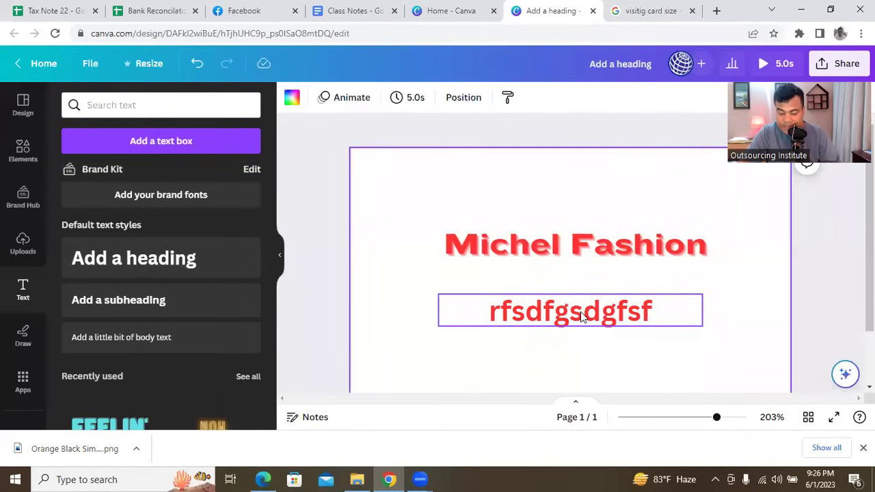
# Step: Delete the "rfsdfgsdgfsf" heading and select the Michel Fashion heading
pyautogui.click(582, 316)
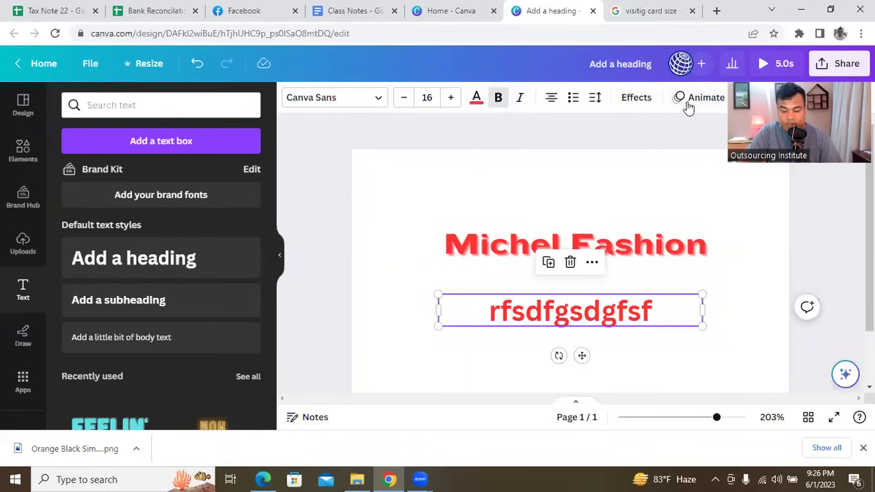
pyautogui.click(553, 188)
pyautogui.click(578, 307)
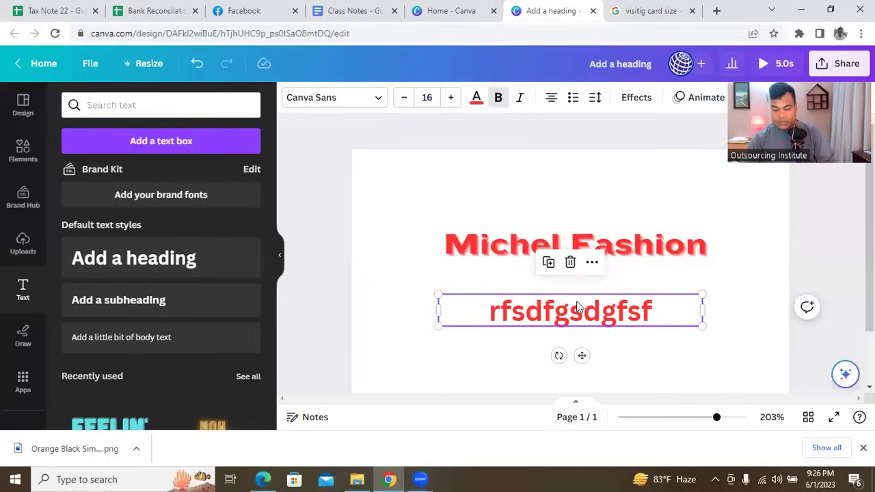
pyautogui.press('Delete')
pyautogui.click(591, 239)
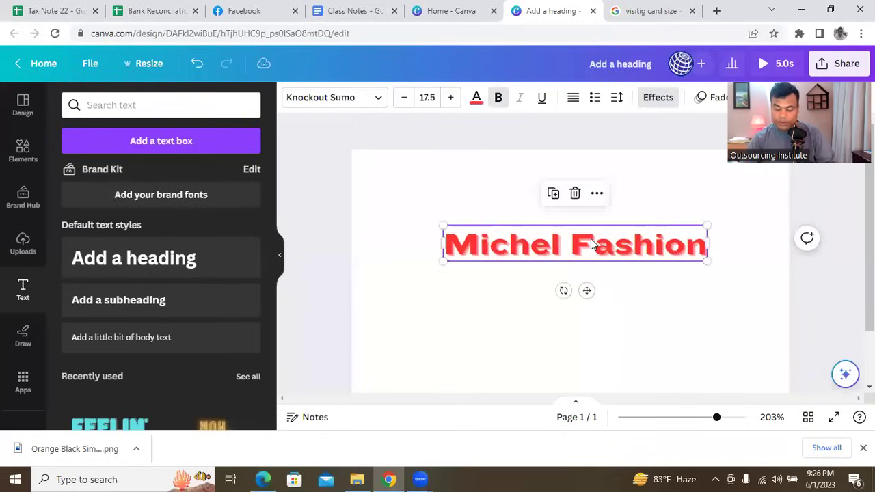
# Step: Replace the styled Michel Fashion heading with a new plain heading reading "Michel fashion" and select it
pyautogui.press('Delete')
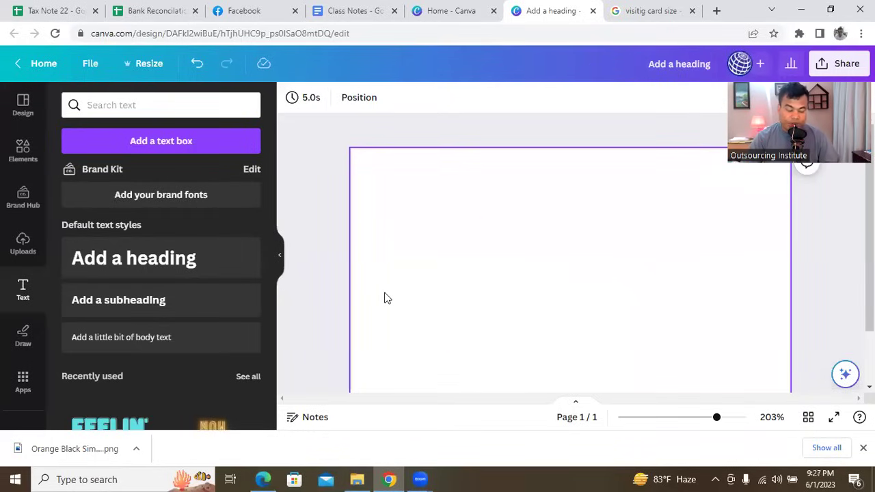
pyautogui.scroll(-3, 209, 317)
pyautogui.scroll(2, 210, 315)
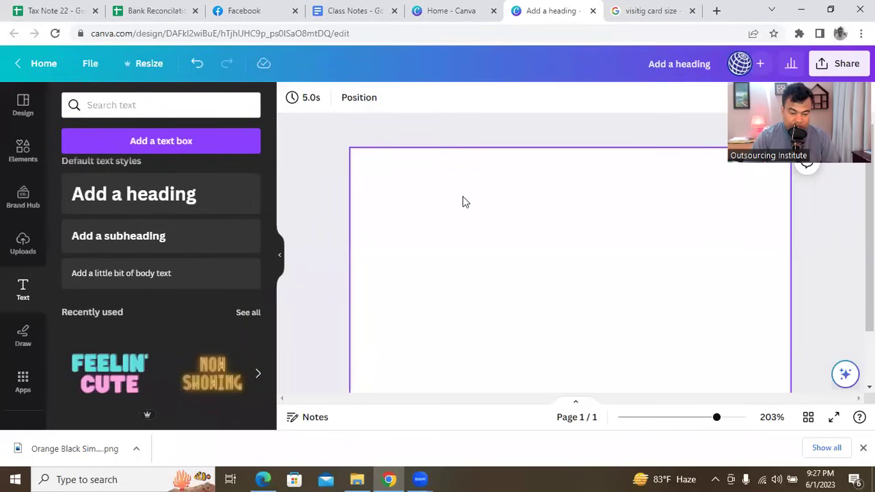
pyautogui.click(168, 202)
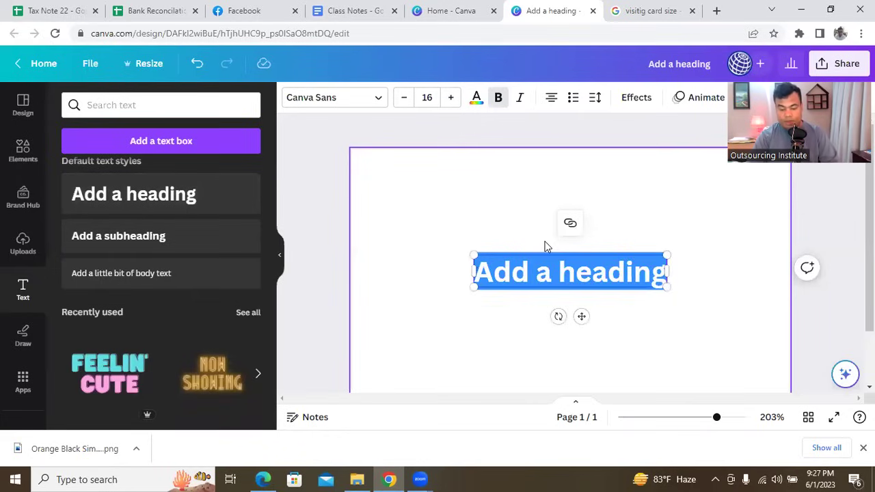
pyautogui.write('Michel fashion')
pyautogui.click(529, 212)
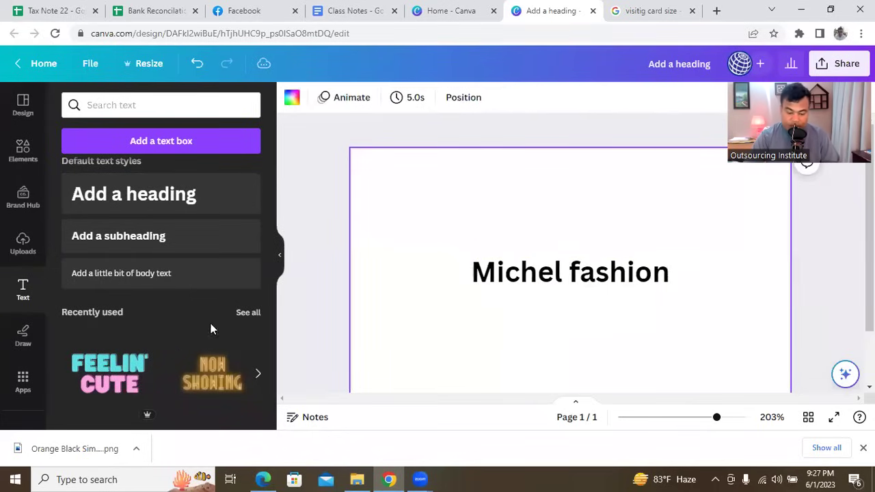
pyautogui.click(567, 274)
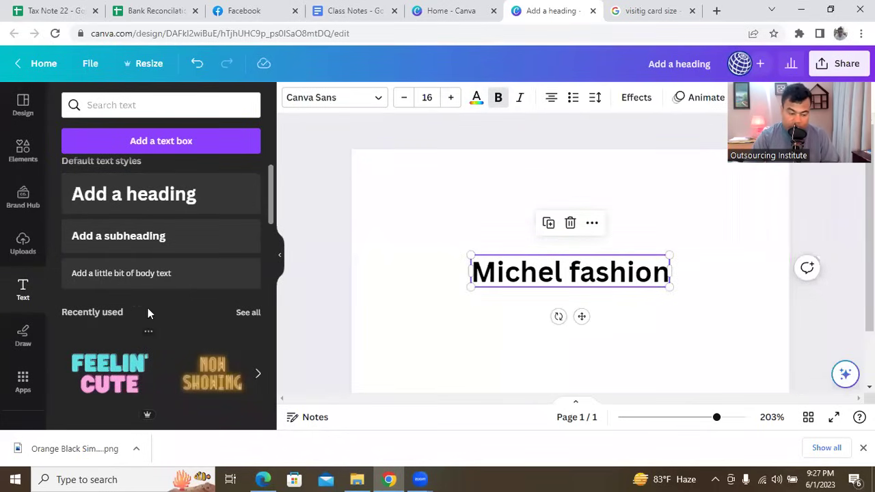
# Step: Add the NOW SHOWING, triple SALE and Stay Fearless font combinations on top of the heading
pyautogui.scroll(-2, 151, 308)
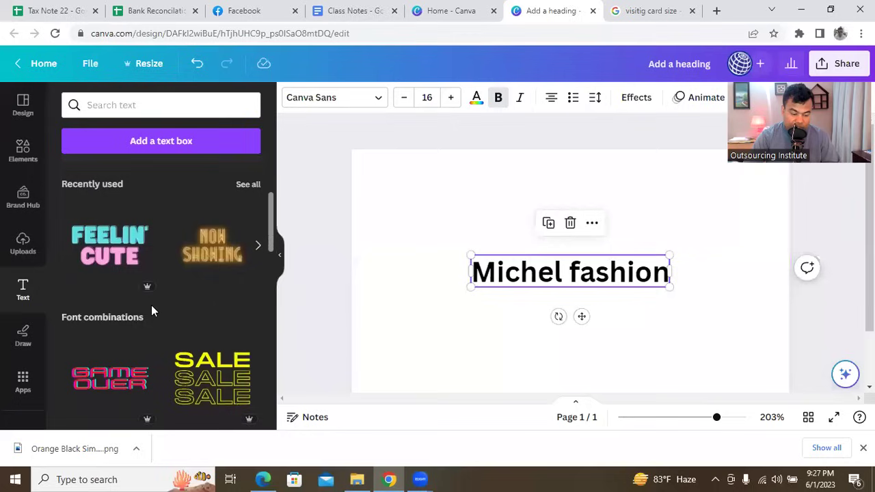
pyautogui.click(216, 247)
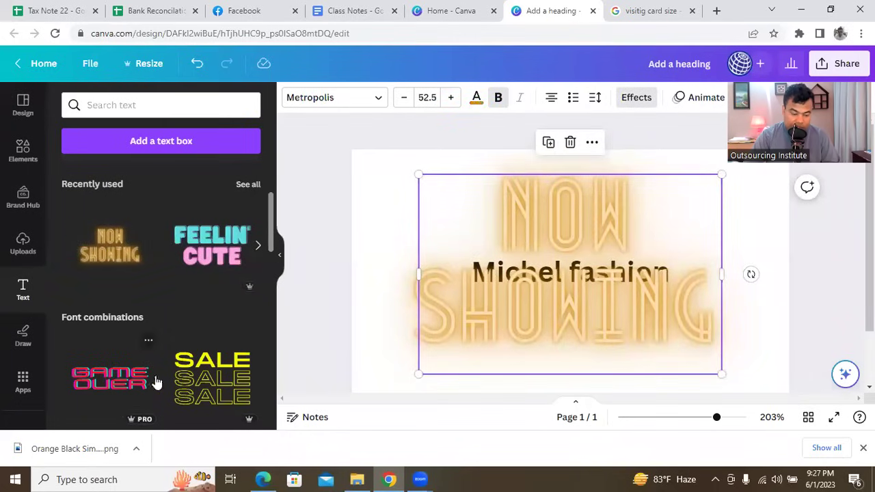
pyautogui.click(191, 380)
pyautogui.scroll(-4, 190, 376)
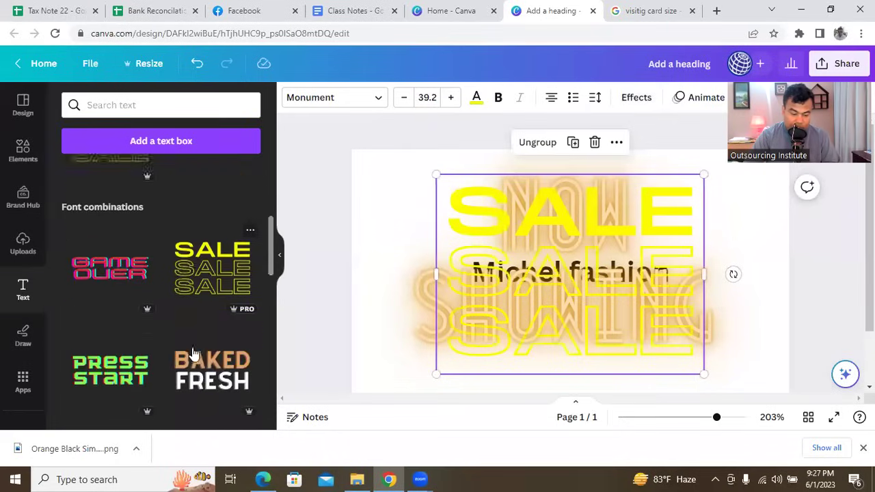
pyautogui.scroll(-3, 145, 339)
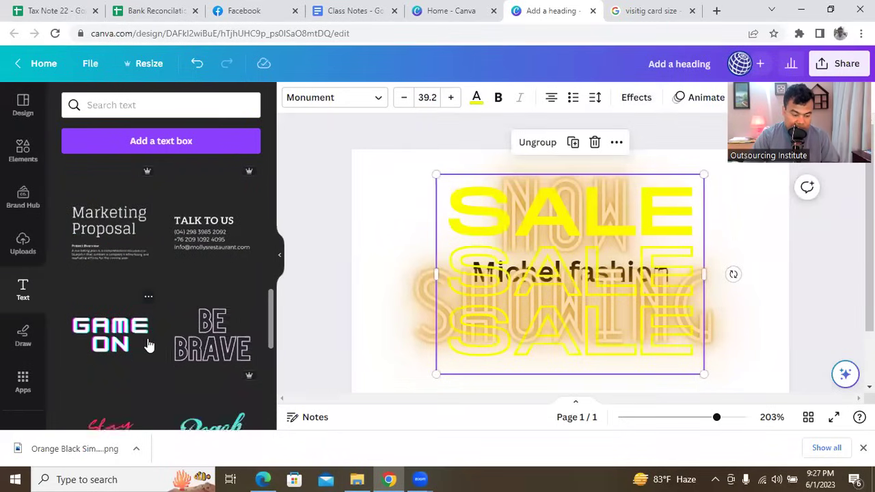
pyautogui.scroll(-3, 147, 343)
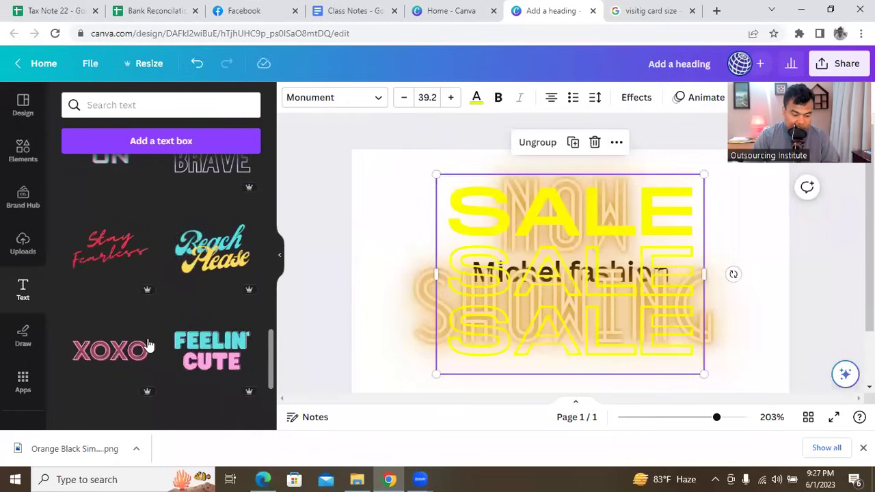
pyautogui.click(98, 268)
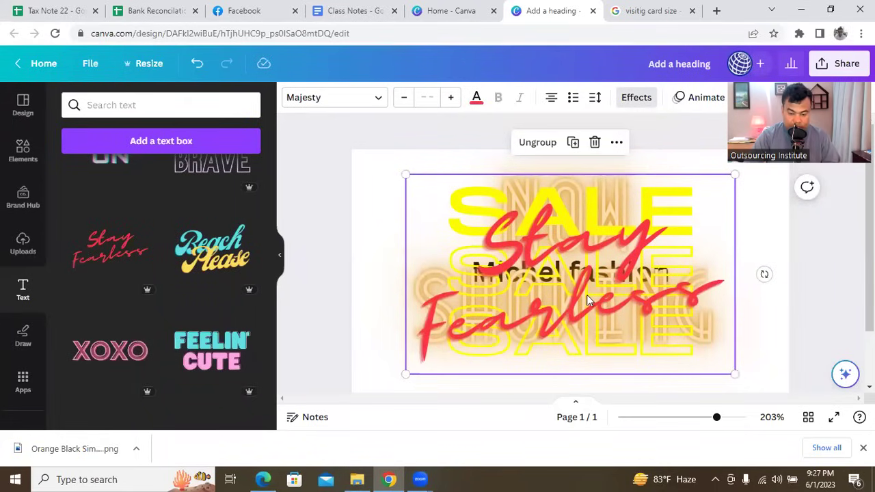
# Step: Delete the Stay Fearless, SALE and NOW SHOWING texts and the Michel fashion heading from the card
pyautogui.click(587, 294)
pyautogui.press('Delete')
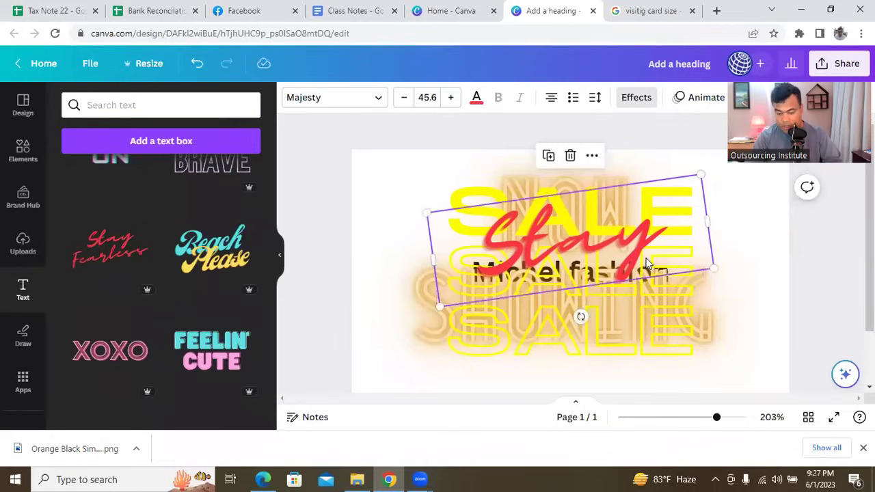
pyautogui.press('BackSpace')
pyautogui.click(594, 246)
pyautogui.press('Delete')
pyautogui.click(629, 257)
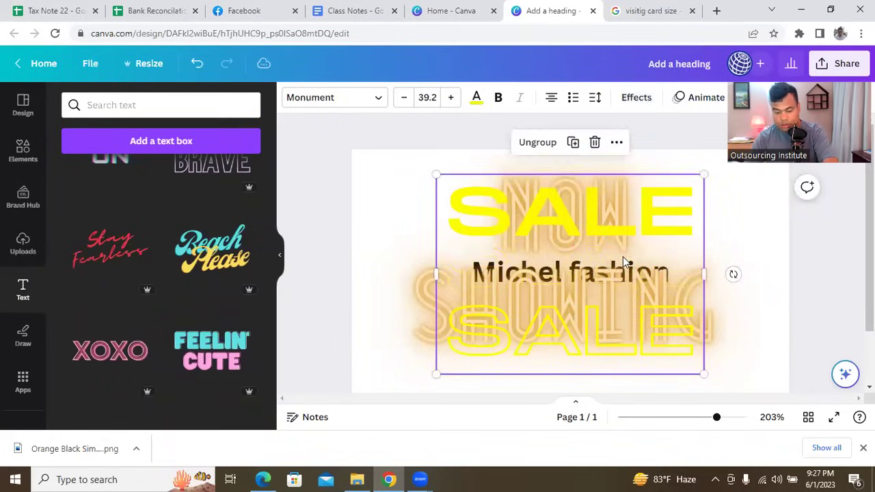
pyautogui.press('Delete')
pyautogui.click(607, 264)
pyautogui.press('Delete')
pyautogui.click(607, 270)
pyautogui.press('Delete')
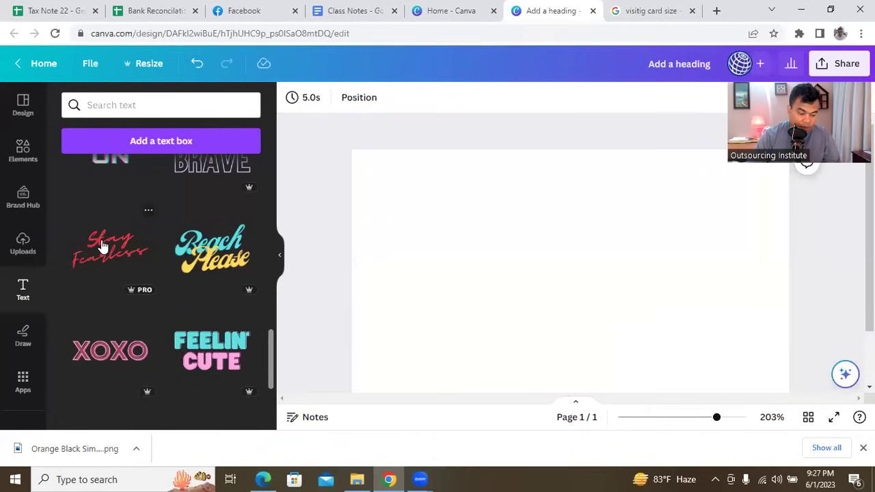
# Step: Add the FEELIN' CUTE font combination and replace its blue FEELIN' line with "MICHEL"
pyautogui.click(214, 344)
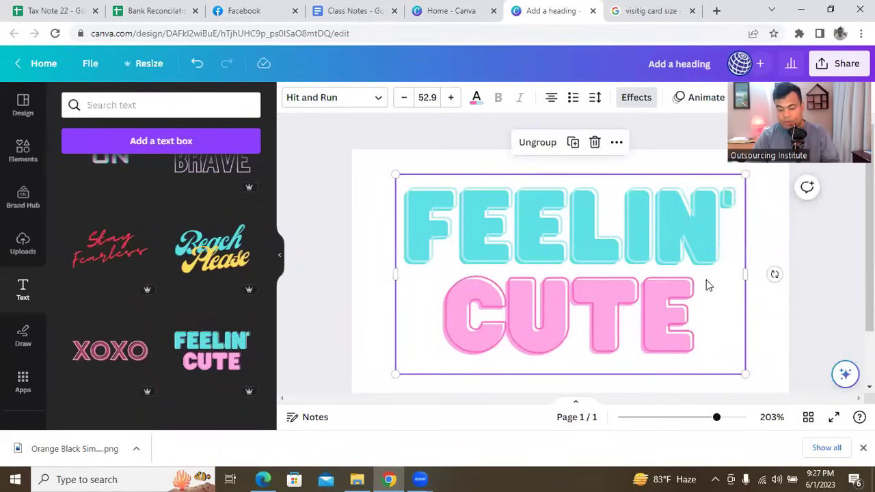
pyautogui.click(696, 335)
pyautogui.click(686, 220)
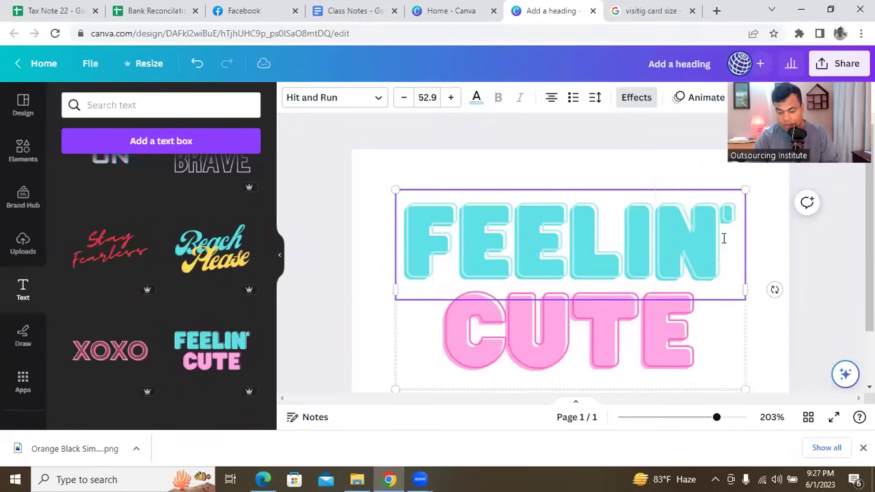
pyautogui.press('BackSpace')
pyautogui.press('BackSpace')
pyautogui.press('BackSpace')
pyautogui.press('BackSpace')
pyautogui.press('BackSpace')
pyautogui.press('BackSpace')
pyautogui.press('BackSpace')
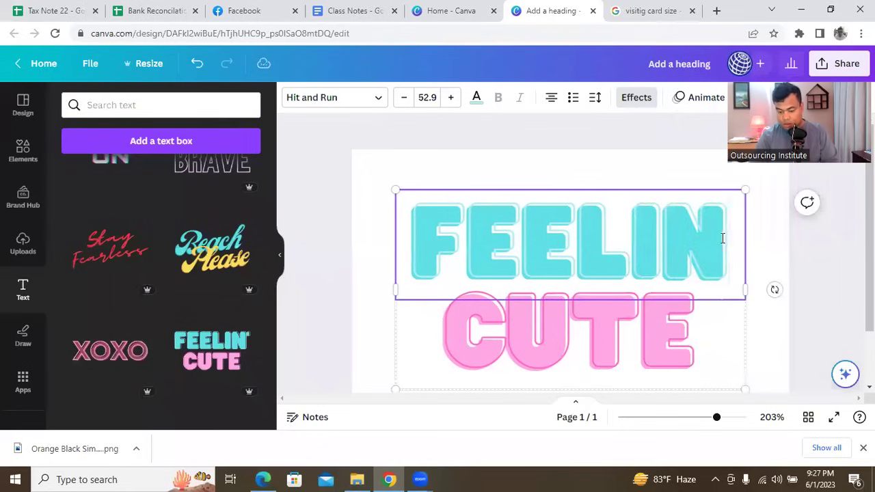
pyautogui.write('MICHEL')
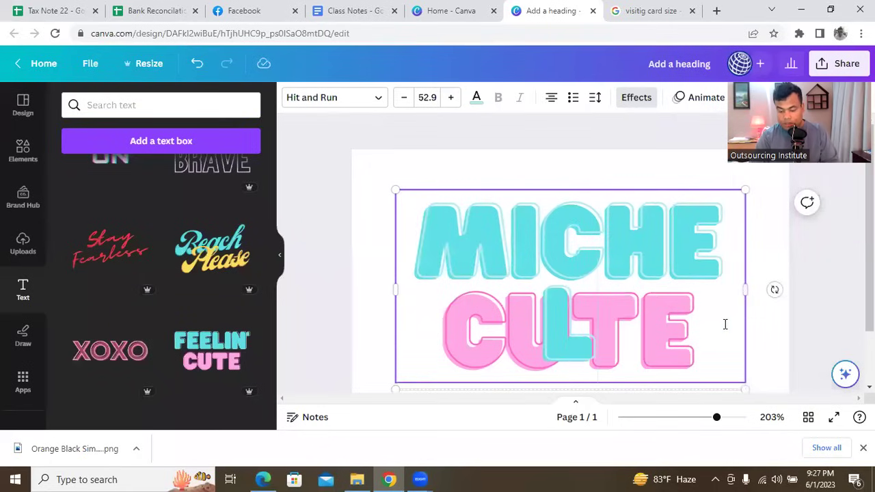
# Step: Undo the last letters of the blue line so that it reads MICH
pyautogui.hotkey('ctrl', 'a')
pyautogui.press('Escape')
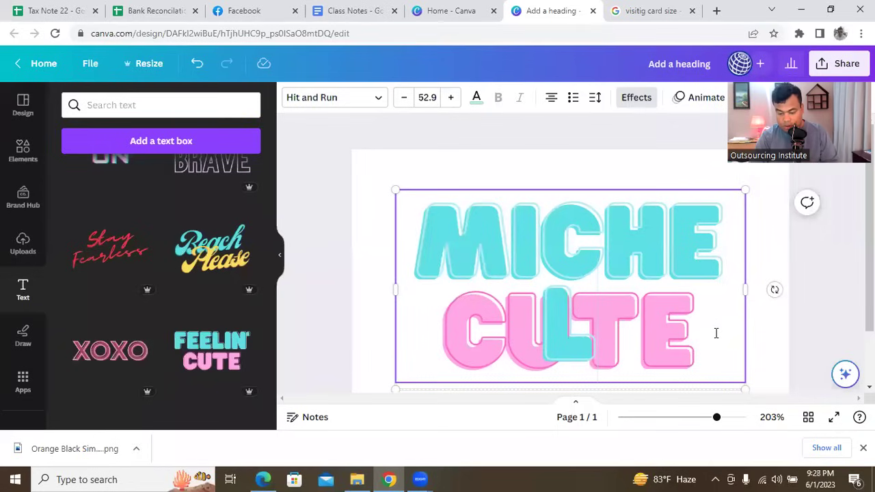
pyautogui.hotkey('ctrl', 'z')
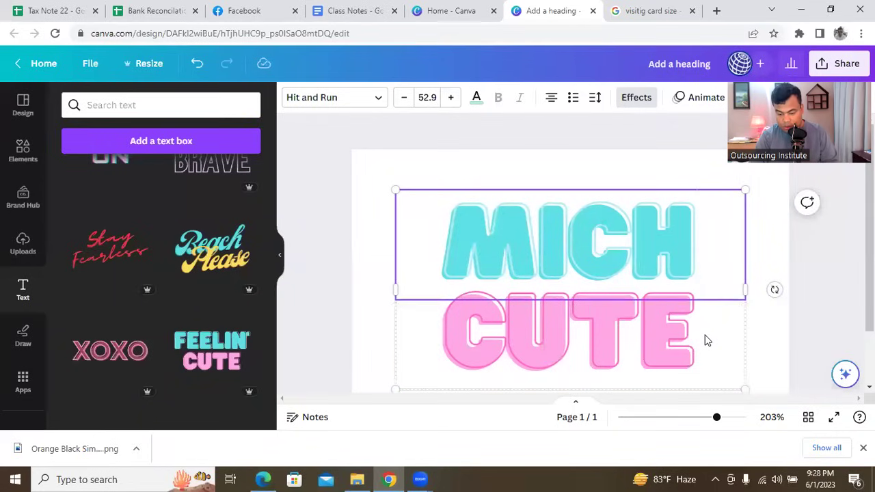
# Step: Replace the pink CUTE line with "FASHION" and shrink the text group to a font size of about 24.3
pyautogui.click(705, 340)
pyautogui.click(705, 335)
pyautogui.press('BackSpace')
pyautogui.press('BackSpace')
pyautogui.press('BackSpace')
pyautogui.press('BackSpace')
pyautogui.write('FASHION')
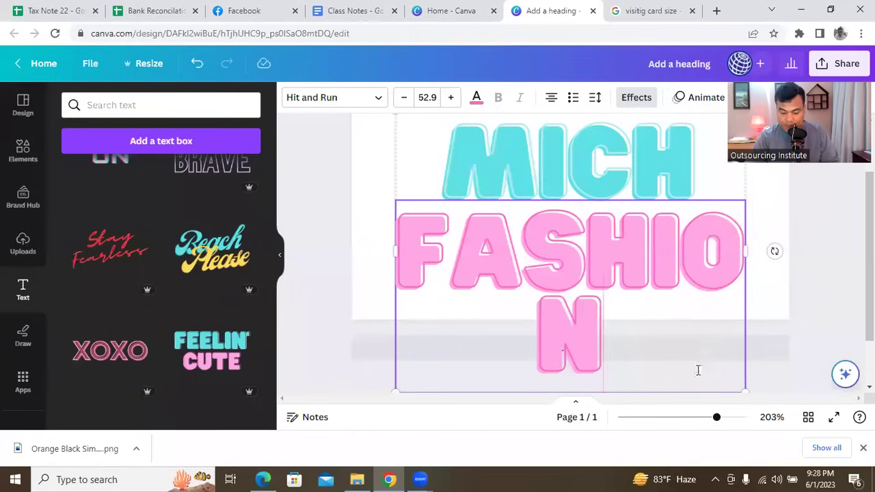
pyautogui.moveTo(742, 388); pyautogui.dragTo(586, 213)
pyautogui.press('Escape')
pyautogui.click(465, 221)
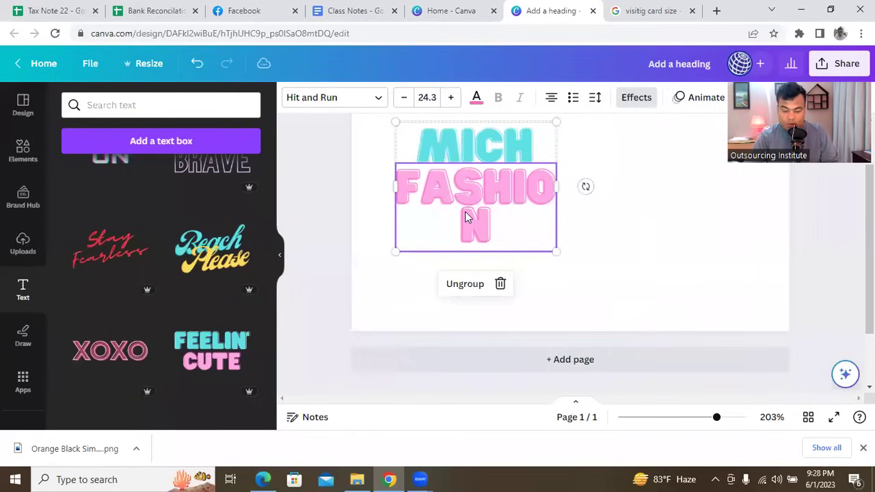
# Step: Delete the FASHION and MICH lines, leaving the card empty
pyautogui.press('Delete')
pyautogui.click(494, 158)
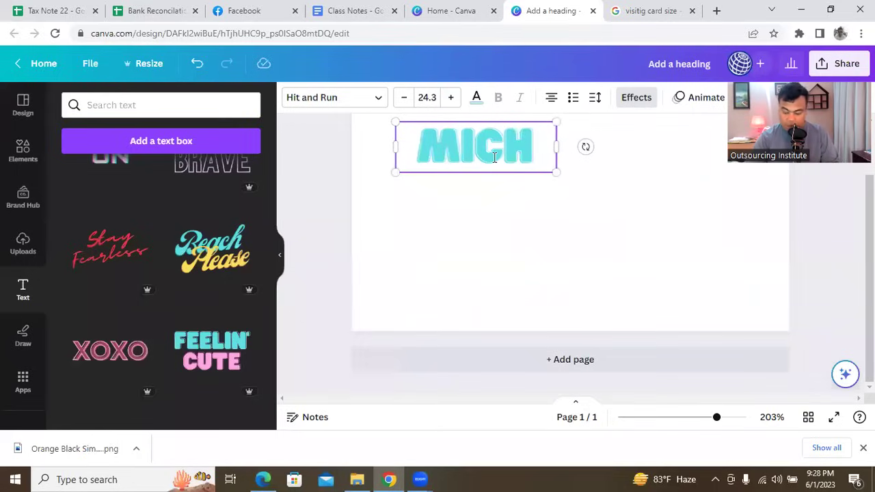
pyautogui.press('Delete')
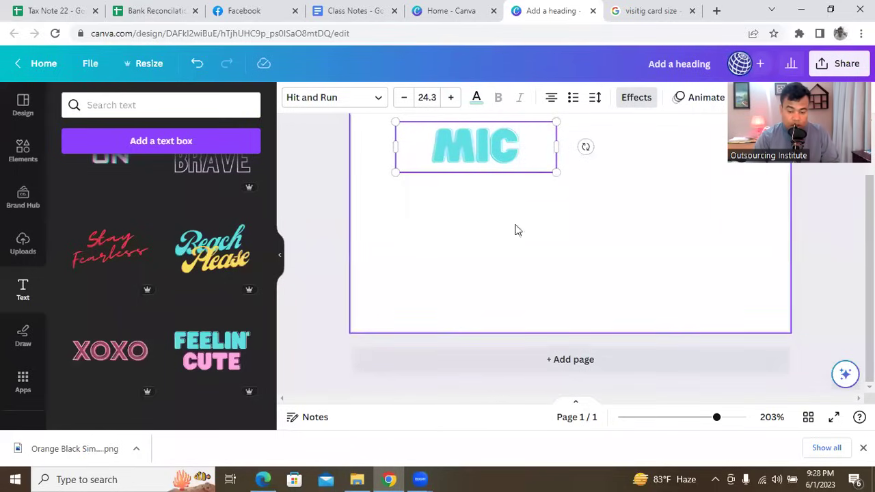
pyautogui.press('Escape')
pyautogui.press('Delete')
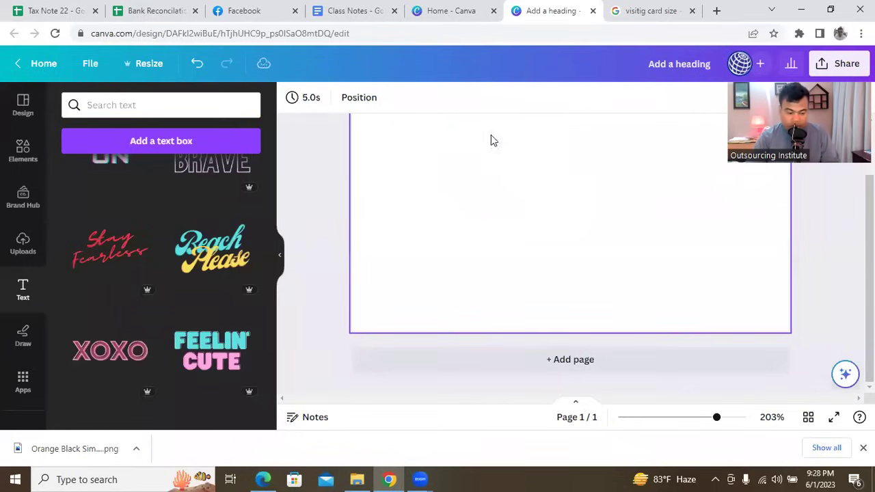
# Step: Add the Beach Please font combination and replace its blue "Beach" line with "MIchel"
pyautogui.click(220, 255)
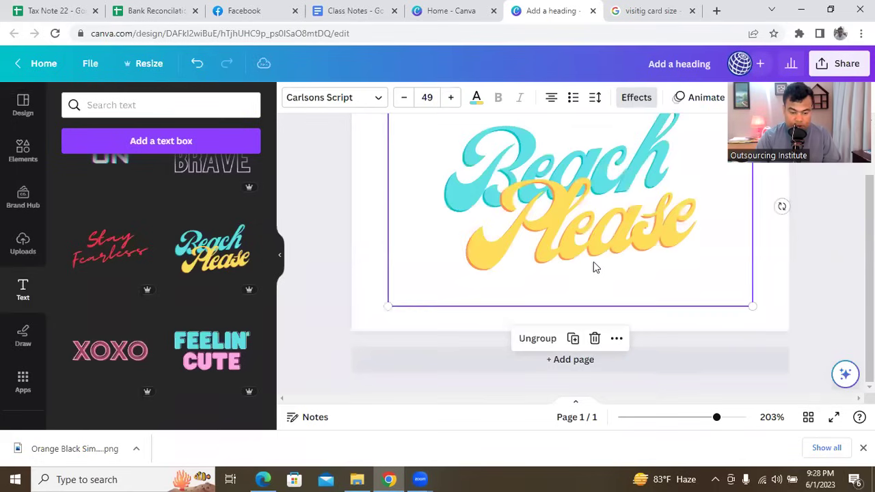
pyautogui.click(676, 241)
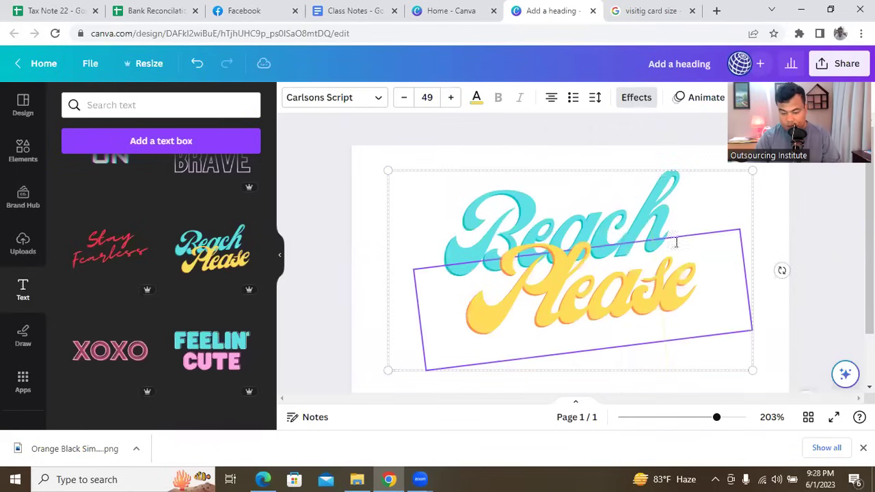
pyautogui.doubleClick(628, 236)
pyautogui.click(693, 288)
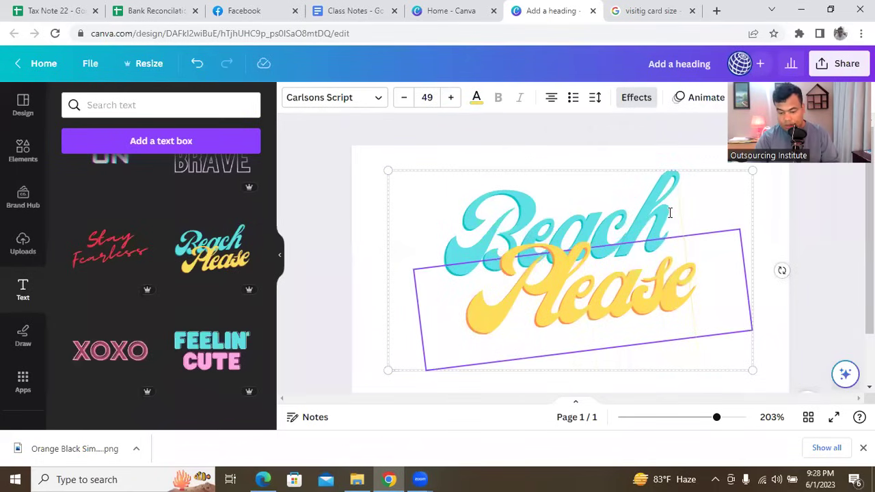
pyautogui.click(619, 195)
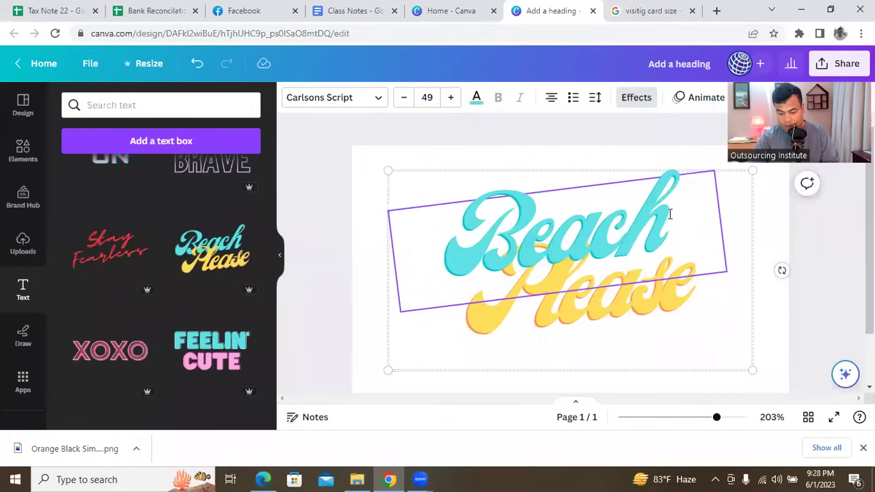
pyautogui.press('BackSpace')
pyautogui.press('BackSpace')
pyautogui.press('BackSpace')
pyautogui.press('BackSpace')
pyautogui.press('BackSpace')
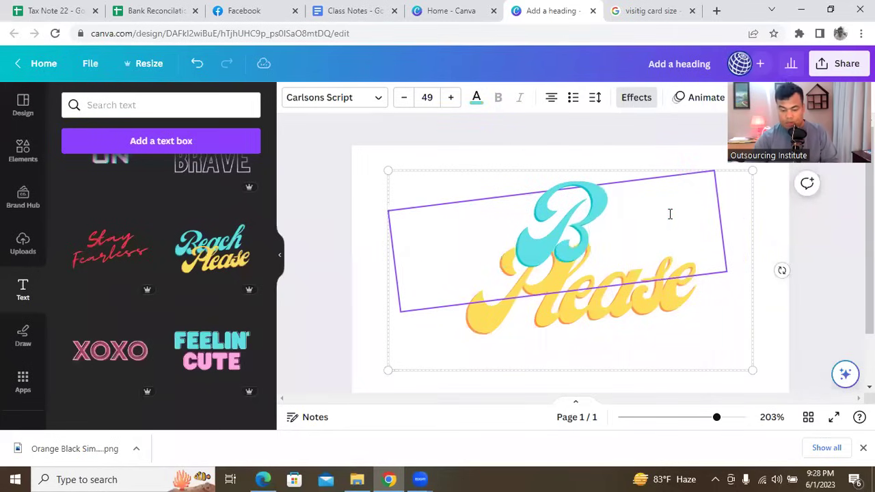
pyautogui.write('MJ')
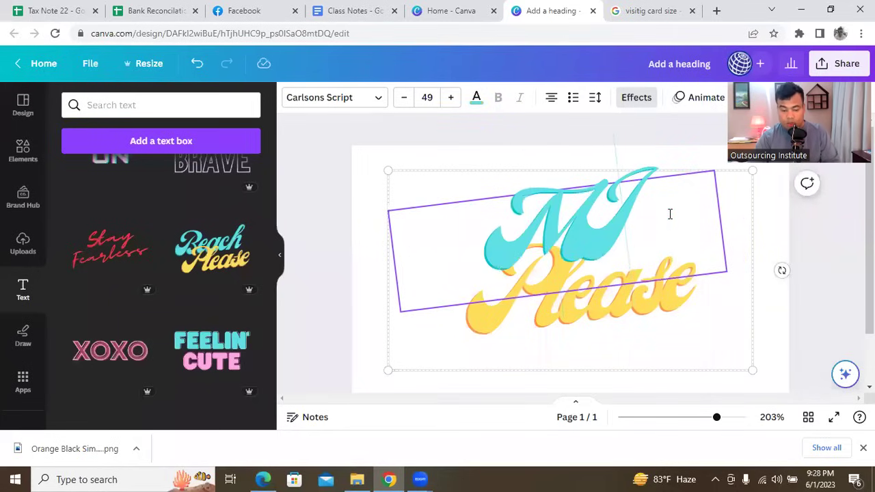
pyautogui.write('chel')
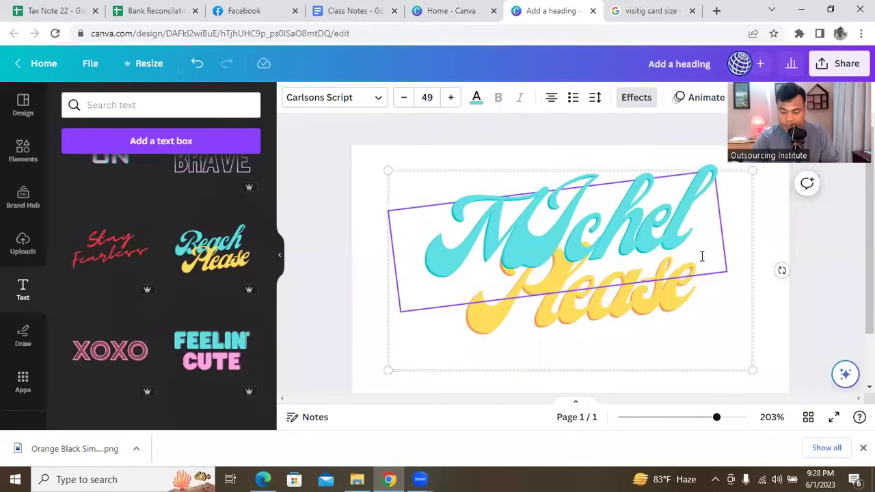
# Step: Reduce the font size of the blue MIchel line to 32
pyautogui.moveTo(702, 257); pyautogui.dragTo(428, 89)
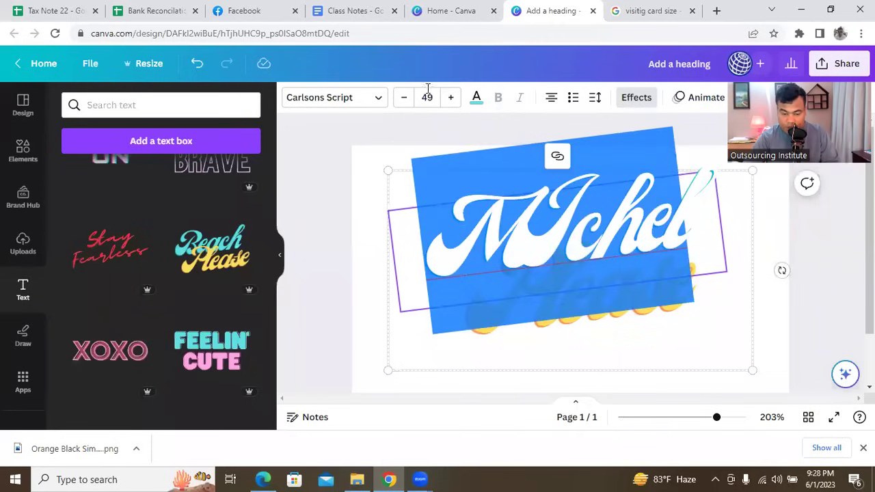
pyautogui.click(402, 103)
pyautogui.click(402, 103)
pyautogui.click(402, 103)
pyautogui.click(402, 102)
pyautogui.click(402, 102)
pyautogui.click(402, 102)
pyautogui.click(402, 103)
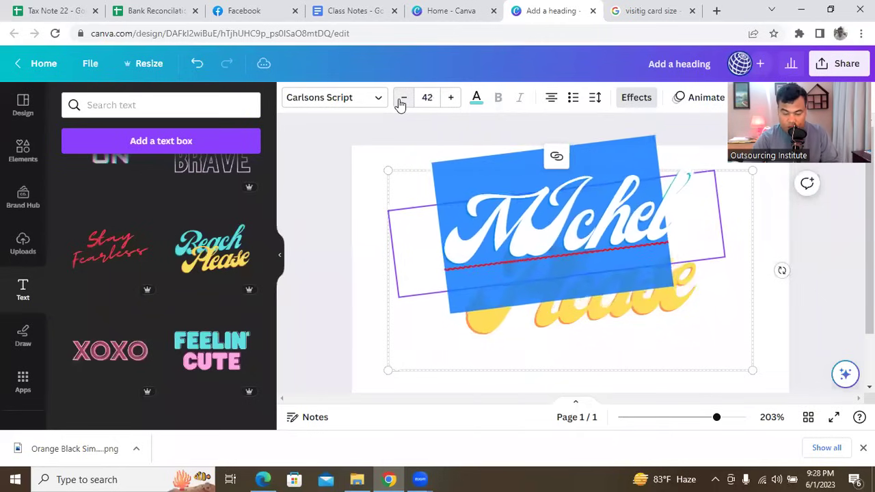
pyautogui.tripleClick(402, 103)
pyautogui.tripleClick(402, 103)
pyautogui.tripleClick(402, 102)
pyautogui.click(402, 103)
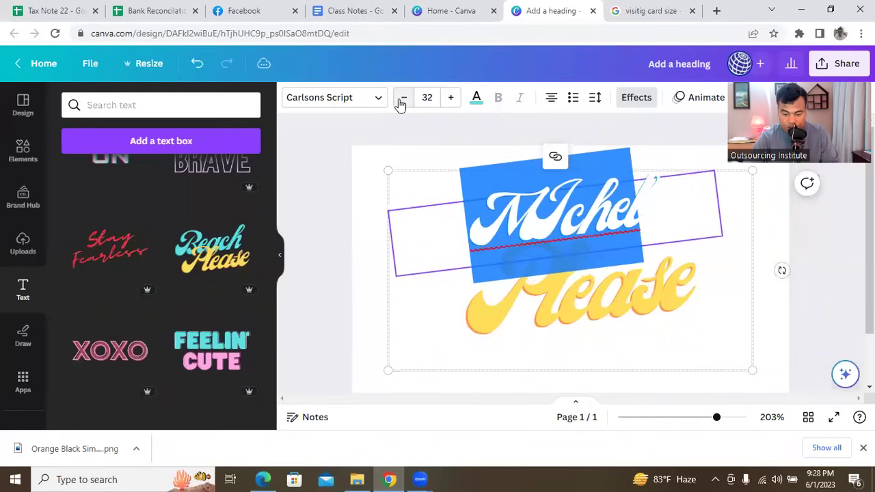
# Step: Reduce the blue MIchel line's font size to 31 and replace the yellow "Please" line with "Fashion"
pyautogui.click(402, 103)
pyautogui.click(655, 225)
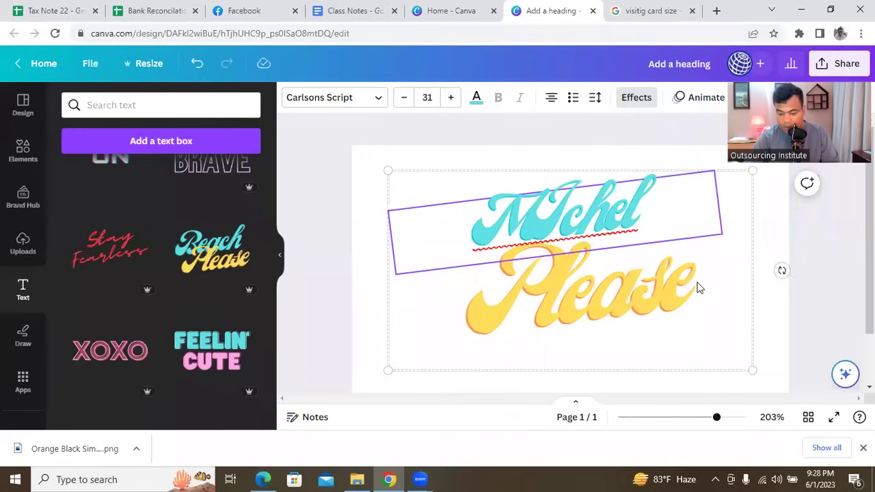
pyautogui.click(692, 286)
pyautogui.press('BackSpace')
pyautogui.press('BackSpace')
pyautogui.press('BackSpace')
pyautogui.press('BackSpace')
pyautogui.press('BackSpace')
pyautogui.press('BackSpace')
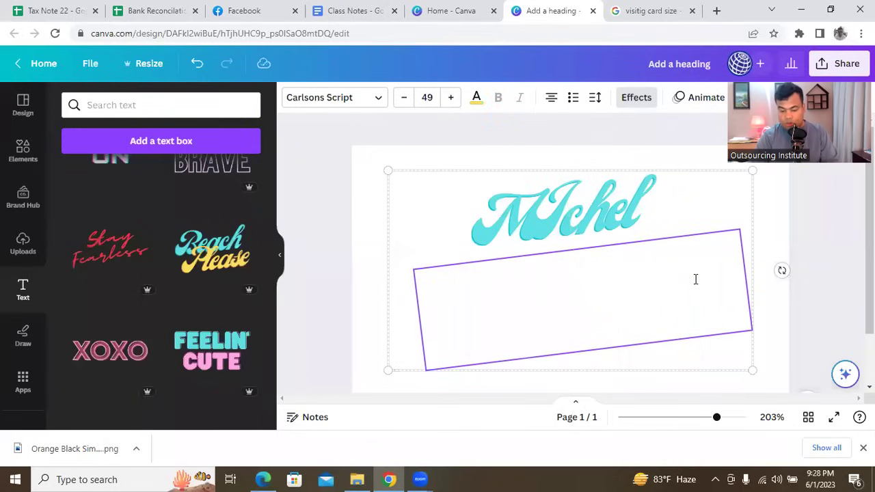
pyautogui.write('Fashio')
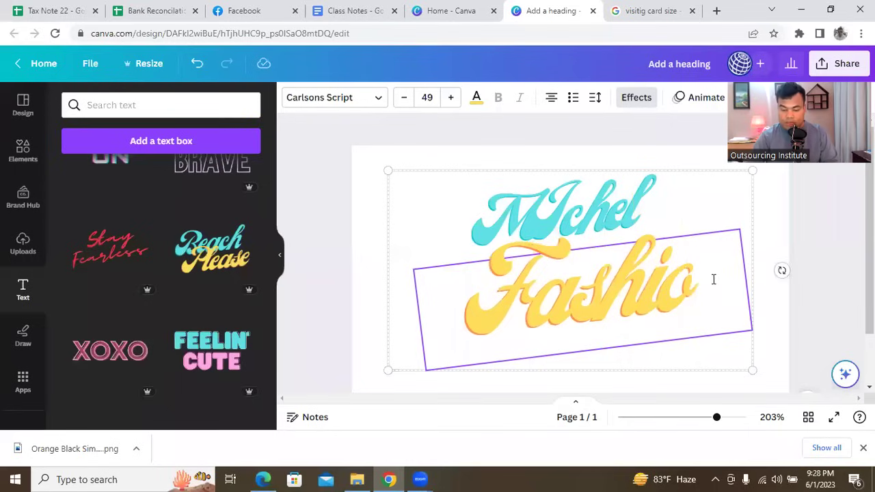
pyautogui.write('n')
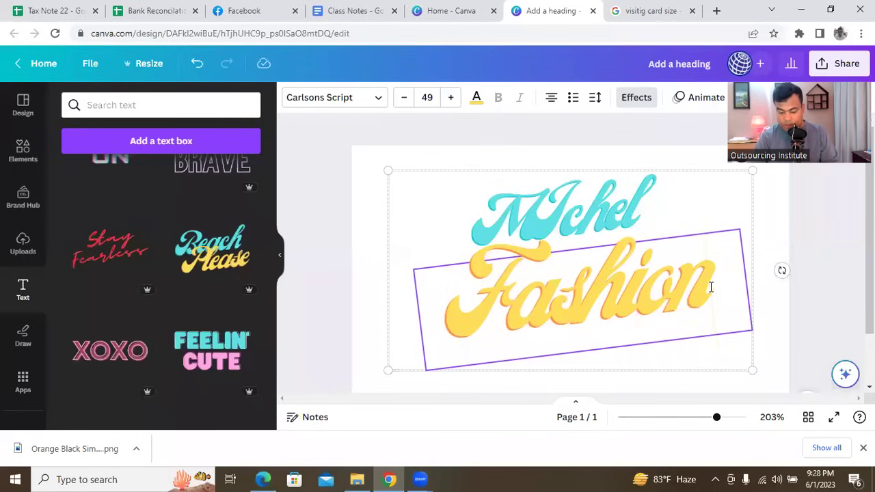
# Step: Reduce the font size of the yellow Fashion line until it is about as wide as the MIchel line above
pyautogui.moveTo(721, 285); pyautogui.dragTo(465, 313)
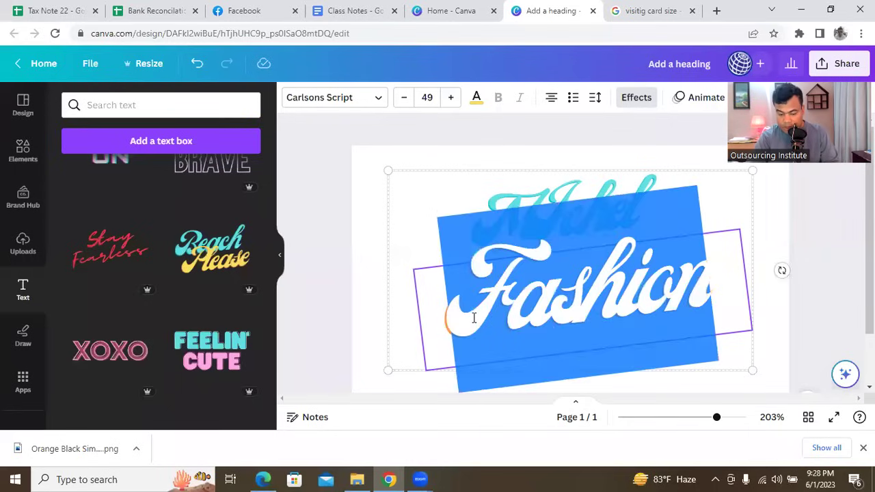
pyautogui.click(404, 97)
pyautogui.click(404, 97)
pyautogui.click(404, 97)
pyautogui.click(404, 97)
pyautogui.click(405, 100)
pyautogui.doubleClick(406, 100)
pyautogui.click(406, 100)
pyautogui.doubleClick(405, 100)
pyautogui.doubleClick(406, 99)
pyautogui.doubleClick(405, 99)
pyautogui.click(405, 100)
pyautogui.click(322, 196)
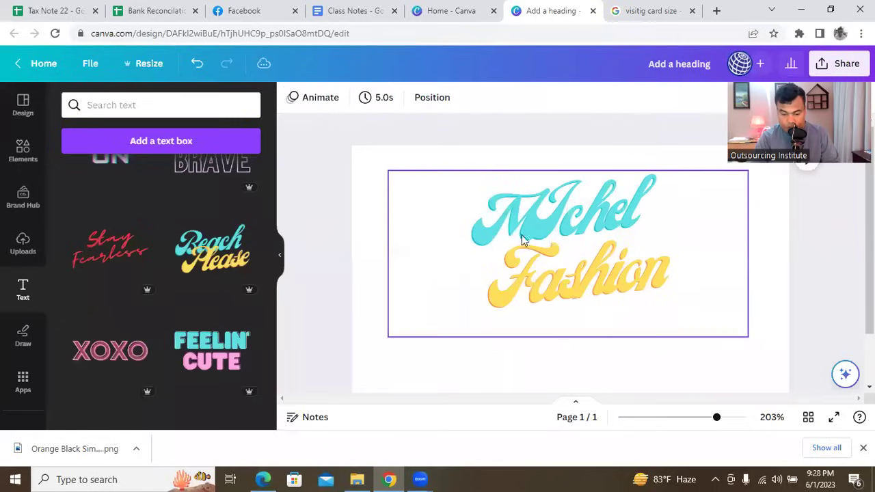
pyautogui.click(593, 291)
pyautogui.click(823, 270)
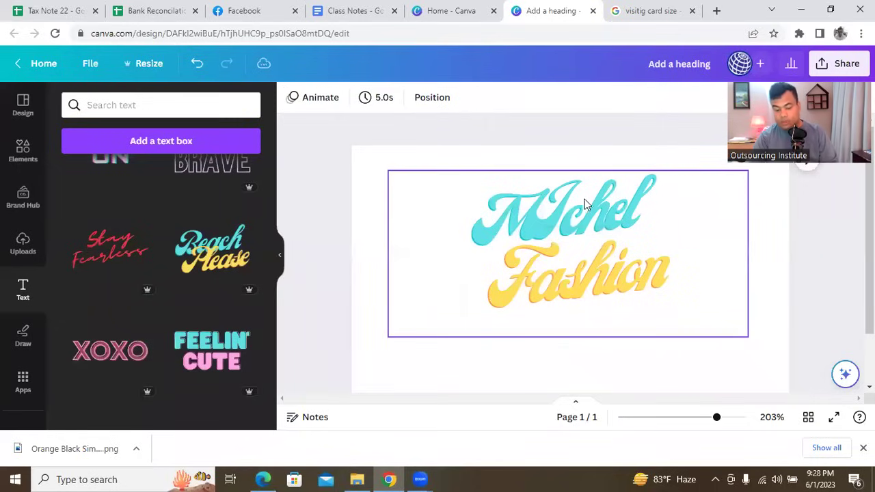
# Step: Set the card's background colour to solid black
pyautogui.click(369, 334)
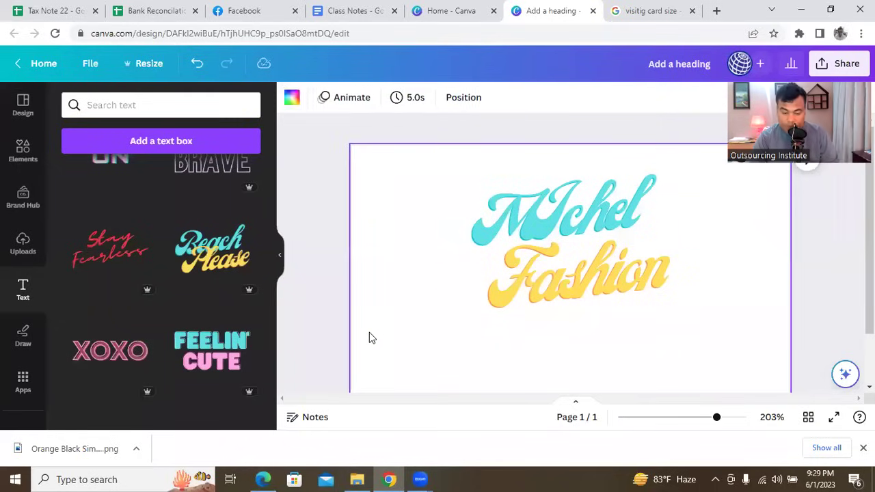
pyautogui.click(292, 100)
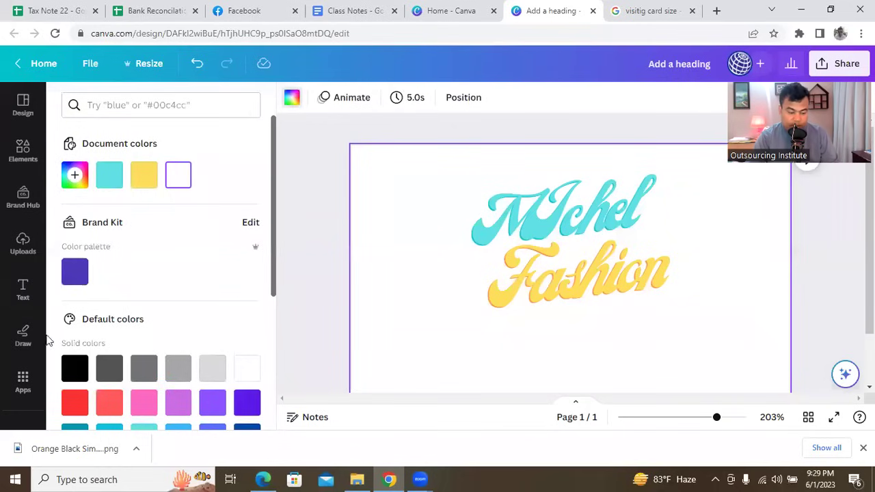
pyautogui.click(74, 368)
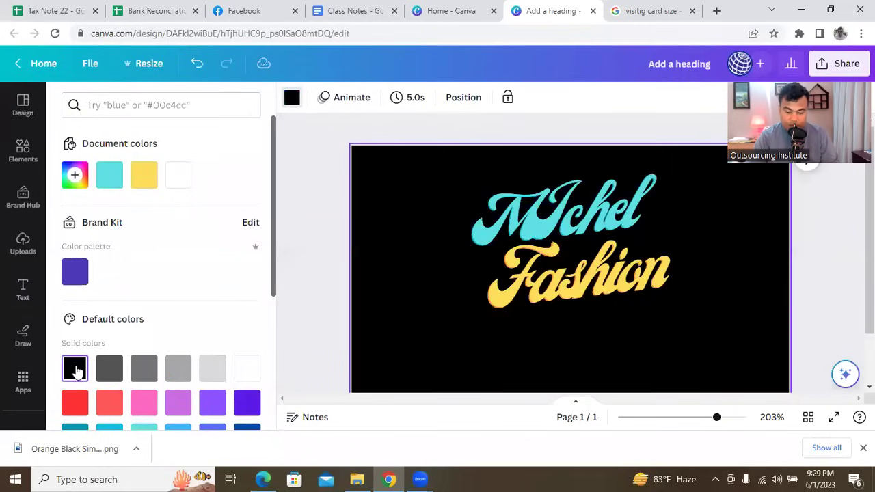
# Step: Scale down the MIchel Fashion text group and centre it on the black card
pyautogui.click(599, 256)
pyautogui.moveTo(388, 168); pyautogui.dragTo(462, 204)
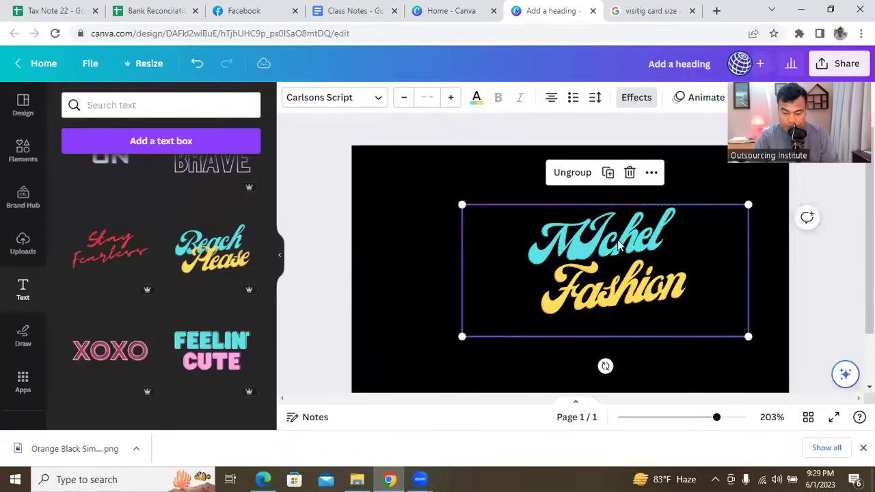
pyautogui.moveTo(650, 269); pyautogui.dragTo(611, 290)
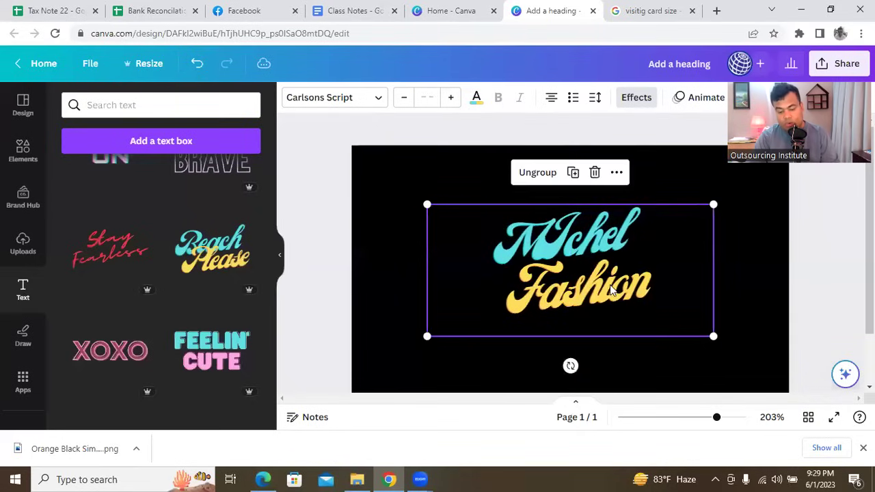
# Step: Try the red Stay Fearless font combination on the card and remove it
pyautogui.click(108, 256)
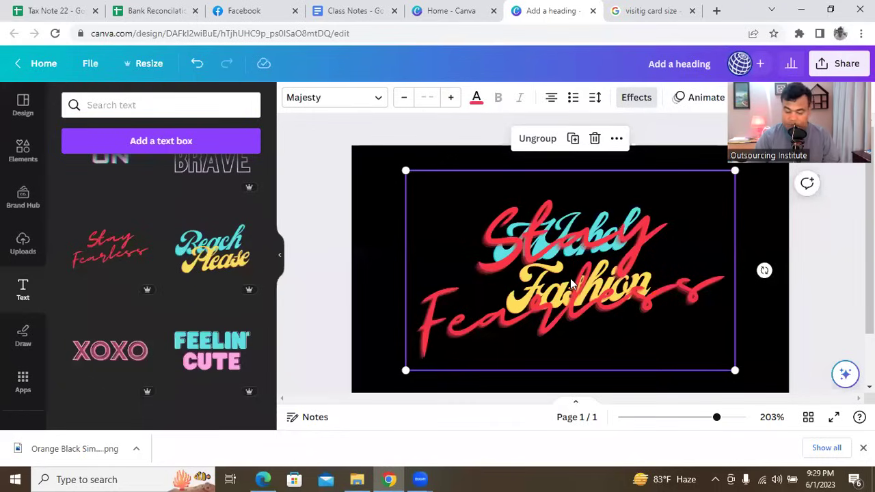
pyautogui.press('Delete')
# Step: Delete the MIchel and Fashion lines, leaving the black card empty
pyautogui.scroll(-3, 171, 318)
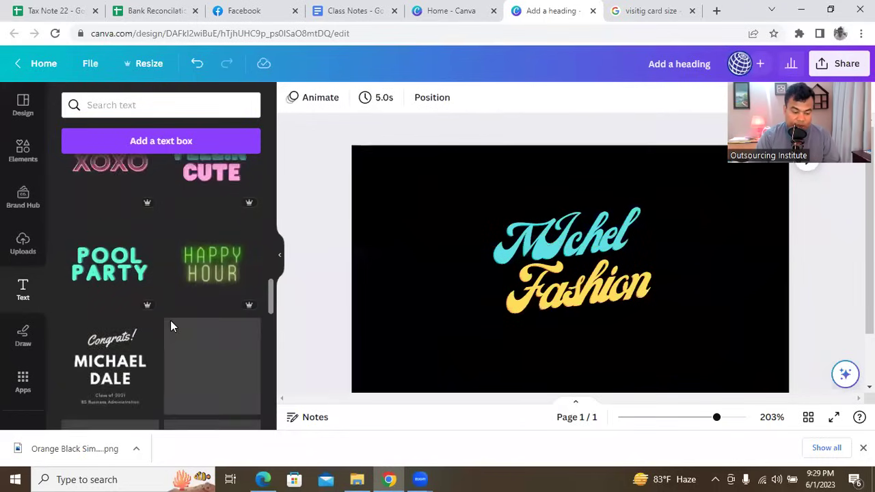
pyautogui.scroll(-5, 171, 321)
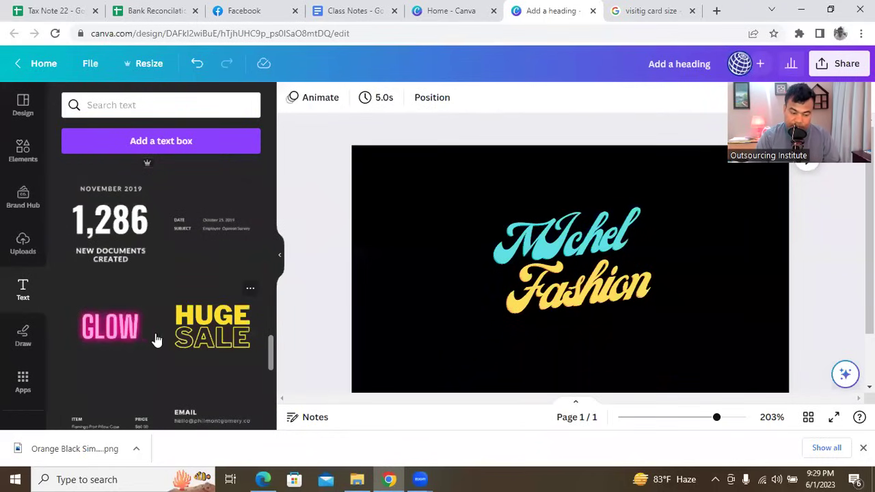
pyautogui.click(569, 244)
pyautogui.click(570, 248)
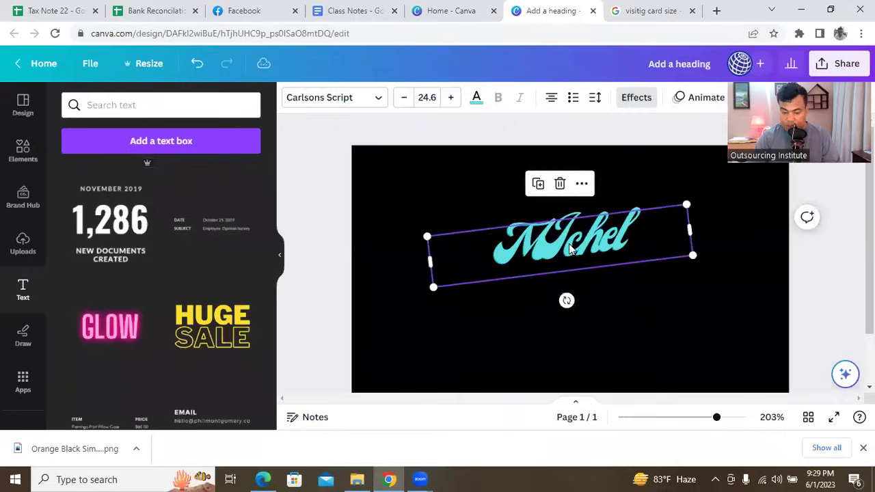
pyautogui.press('Delete')
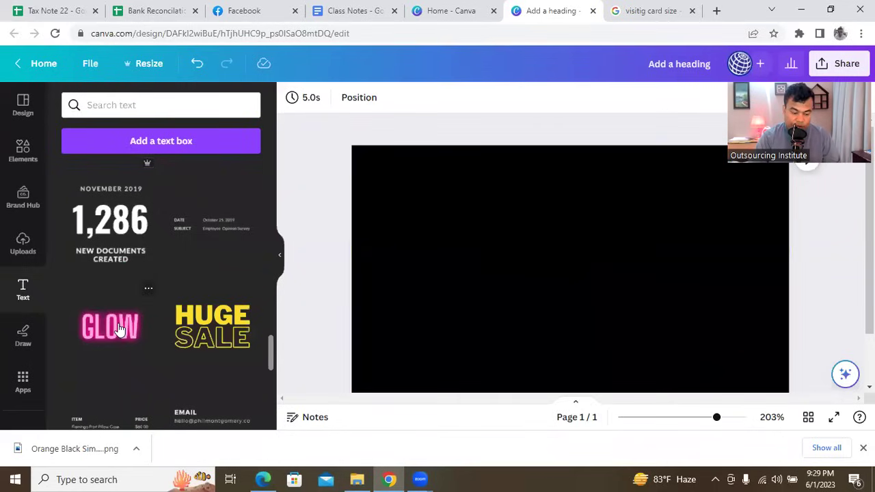
# Step: Add the pink neon GLOW font combination and reduce its font size to 28.7
pyautogui.click(120, 366)
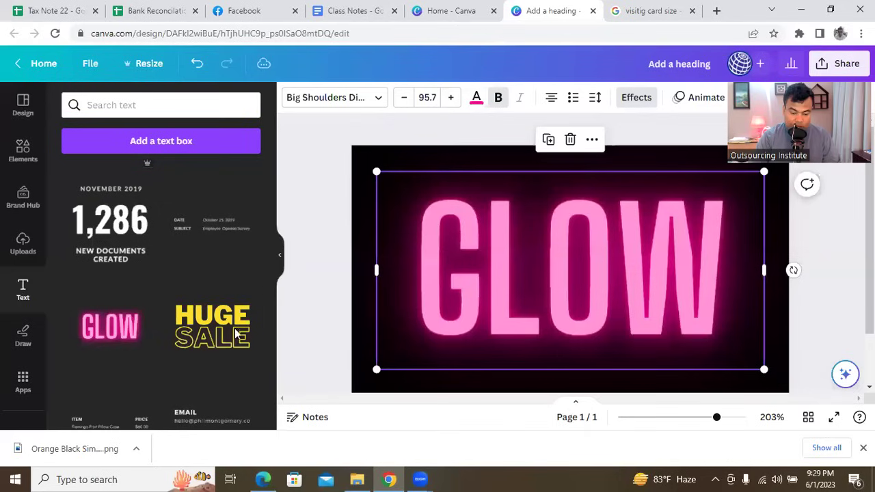
pyautogui.doubleClick(727, 269)
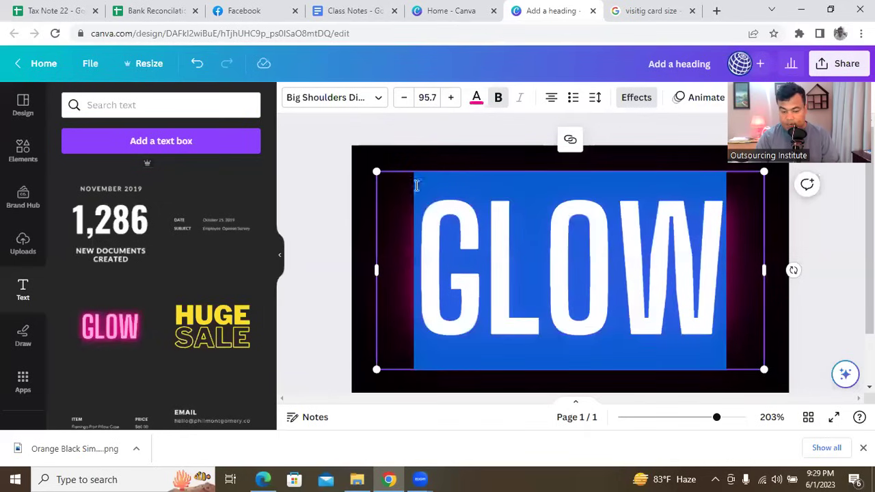
pyautogui.click(403, 97)
pyautogui.click(403, 97)
pyautogui.click(404, 97)
pyautogui.click(404, 97)
pyautogui.click(403, 97)
pyautogui.click(404, 97)
pyautogui.click(404, 99)
pyautogui.click(403, 100)
pyautogui.click(404, 99)
pyautogui.click(404, 99)
pyautogui.click(403, 99)
pyautogui.click(404, 99)
pyautogui.click(403, 99)
pyautogui.click(404, 99)
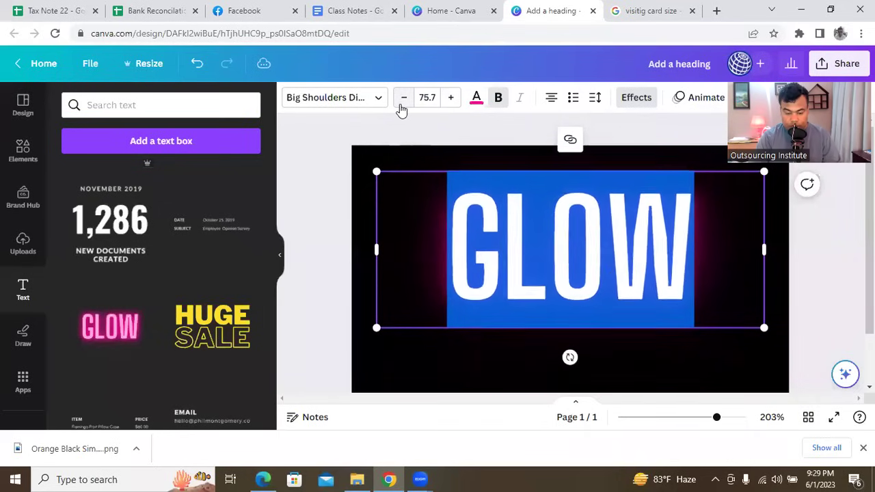
pyautogui.click(404, 99)
pyautogui.click(404, 100)
pyautogui.click(403, 99)
pyautogui.click(404, 99)
pyautogui.click(404, 99)
pyautogui.click(403, 100)
pyautogui.click(403, 99)
pyautogui.click(404, 99)
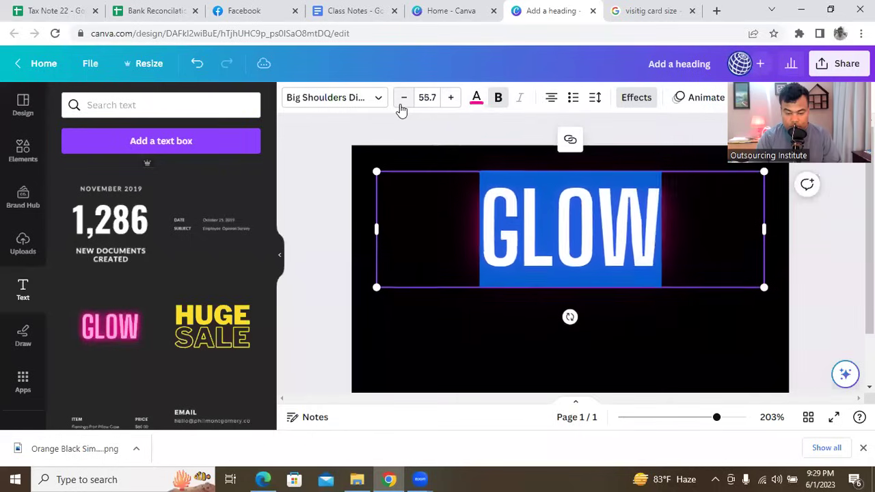
pyautogui.click(403, 99)
pyautogui.click(403, 99)
pyautogui.click(403, 99)
pyautogui.click(403, 99)
pyautogui.click(404, 99)
pyautogui.click(404, 99)
pyautogui.click(404, 100)
pyautogui.click(404, 99)
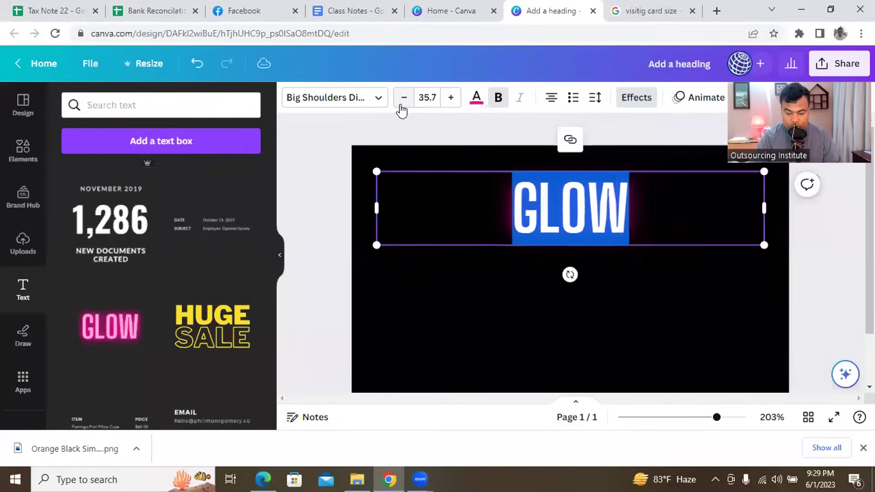
pyautogui.click(403, 99)
pyautogui.click(404, 99)
pyautogui.click(404, 100)
pyautogui.click(404, 99)
pyautogui.click(403, 99)
pyautogui.click(404, 99)
pyautogui.click(403, 99)
# Step: Replace the neon GLOW text with "50% DISCOUNT"
pyautogui.click(664, 201)
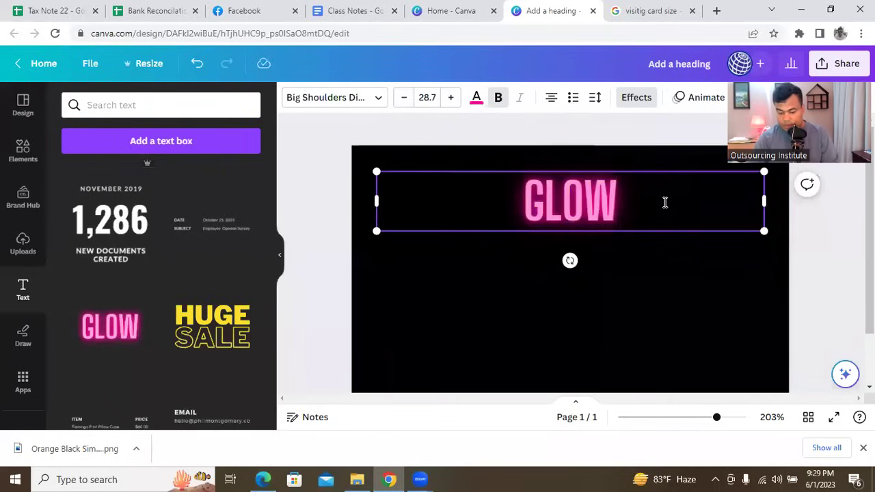
pyautogui.press('BackSpace')
pyautogui.press('BackSpace')
pyautogui.press('BackSpace')
pyautogui.press('BackSpace')
pyautogui.write('50')
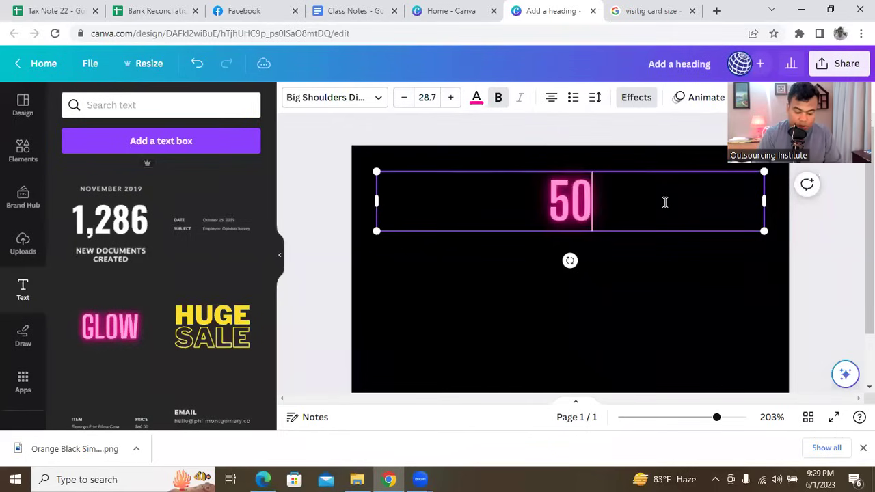
pyautogui.write('% DISCOUNT')
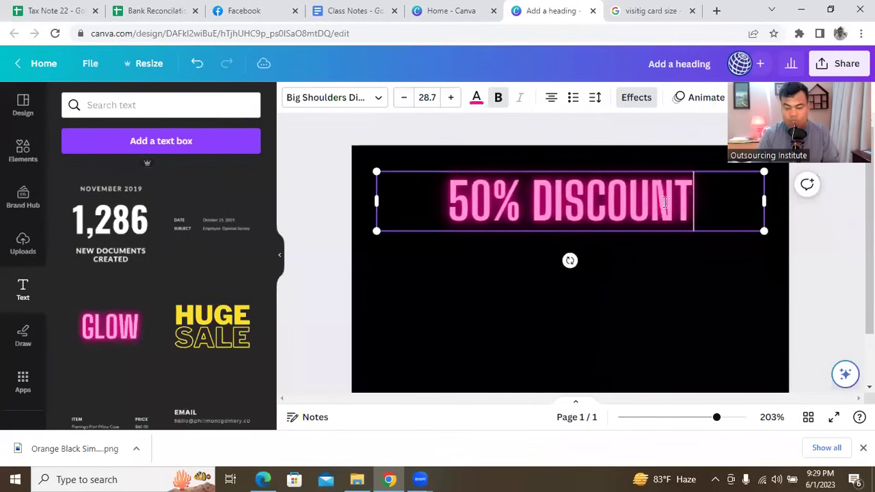
# Step: Move the neon 50% DISCOUNT text down to the middle of the card
pyautogui.click(661, 284)
pyautogui.moveTo(622, 199); pyautogui.dragTo(611, 245)
pyautogui.click(625, 188)
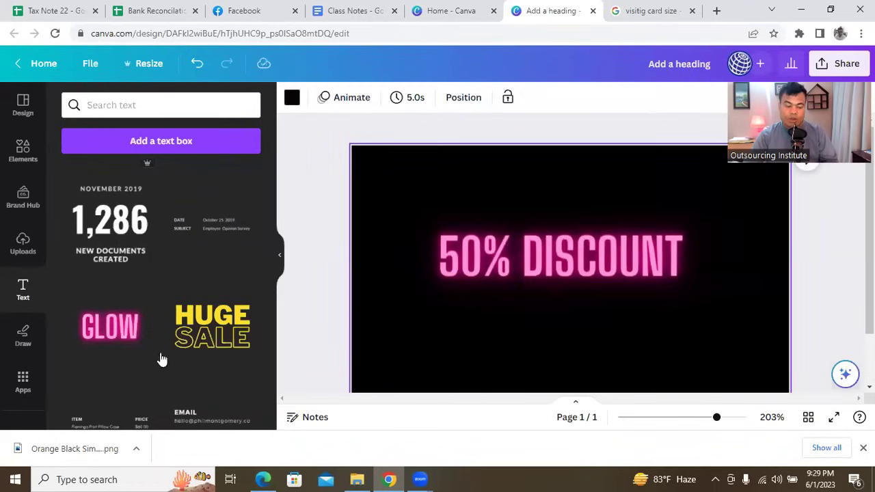
# Step: Browse the remaining ready-made font combinations and return to the default text styles
pyautogui.scroll(-5, 164, 347)
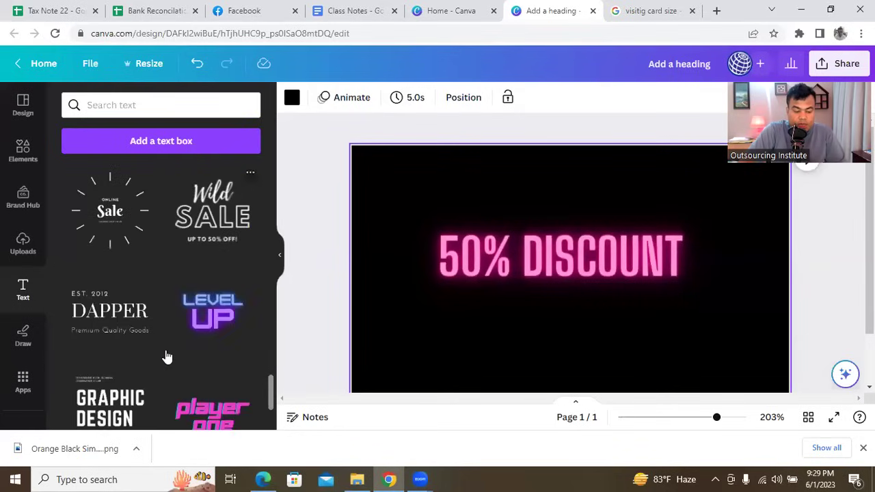
pyautogui.scroll(-8, 164, 353)
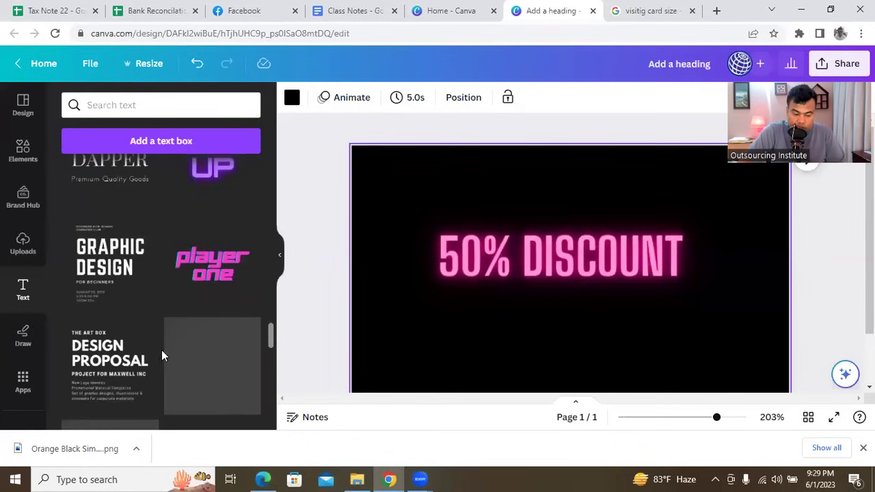
pyautogui.scroll(-10, 161, 353)
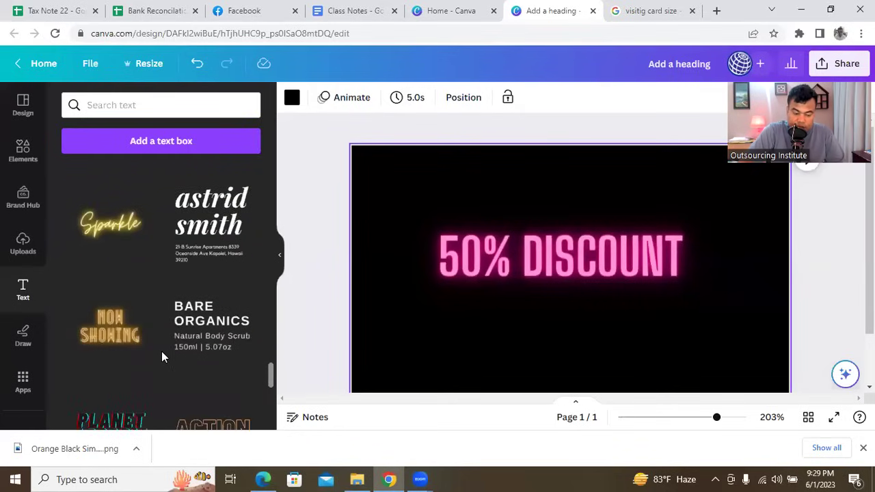
pyautogui.scroll(-10, 164, 360)
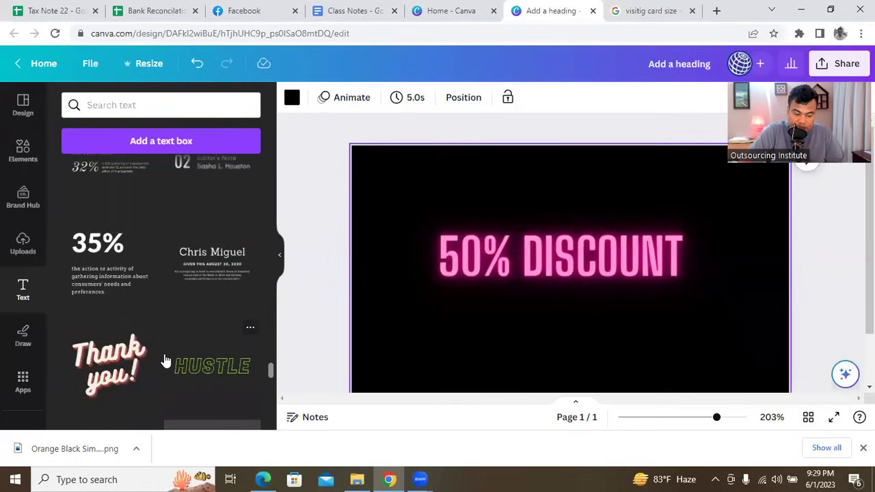
pyautogui.scroll(10, 141, 251)
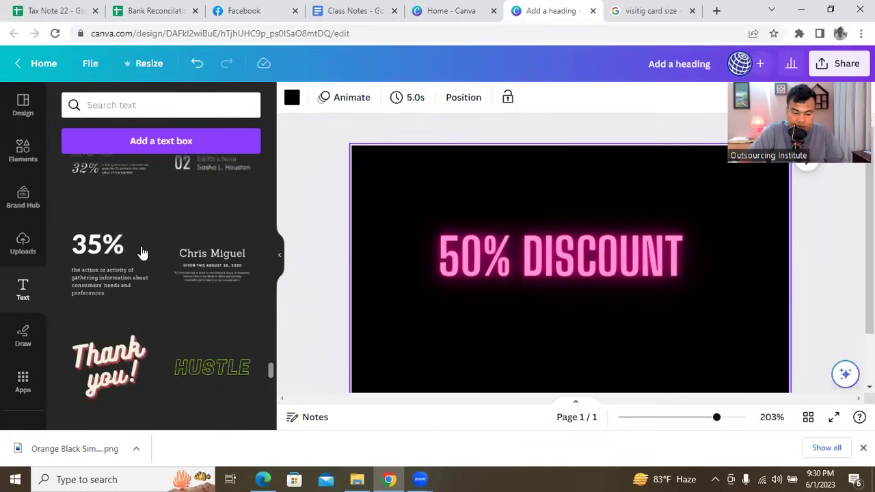
pyautogui.scroll(10, 202, 236)
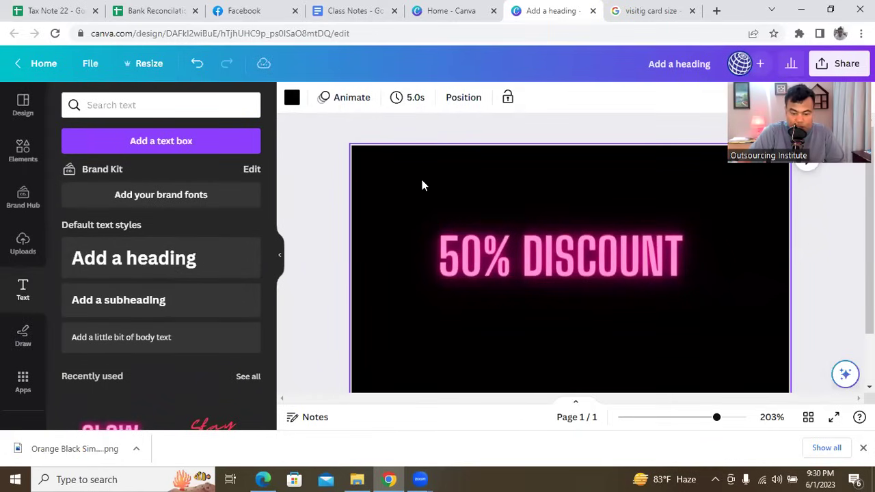
# Step: Remove the card's black background and delete the 50% DISCOUNT text
pyautogui.press('Delete')
pyautogui.click(515, 270)
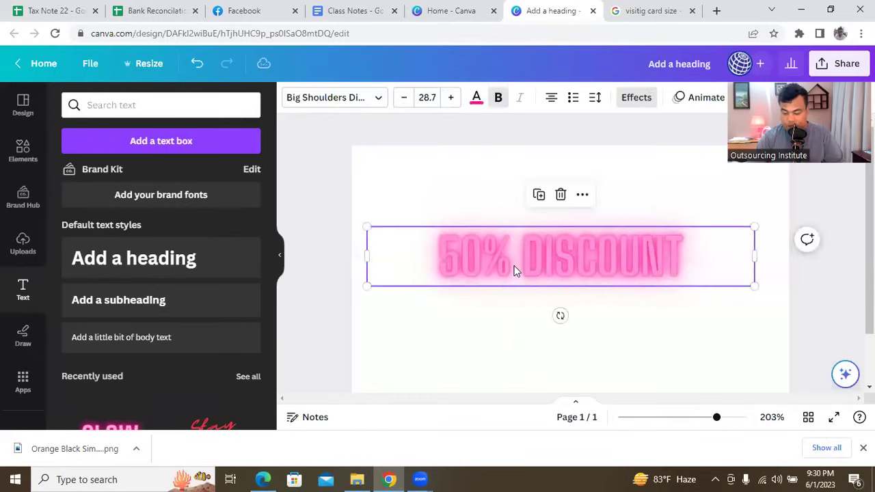
pyautogui.press('Delete')
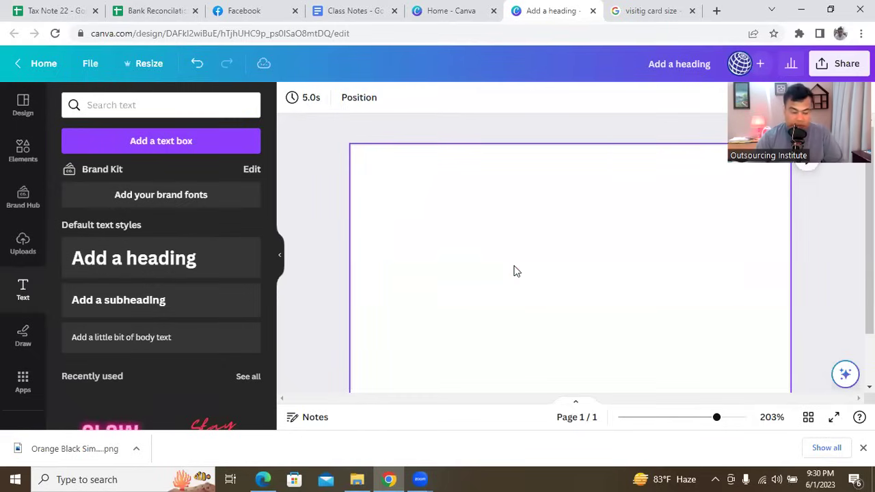
# Step: Draw a red dot and two wavy freehand strokes on the blank card with the red marker
pyautogui.click(23, 335)
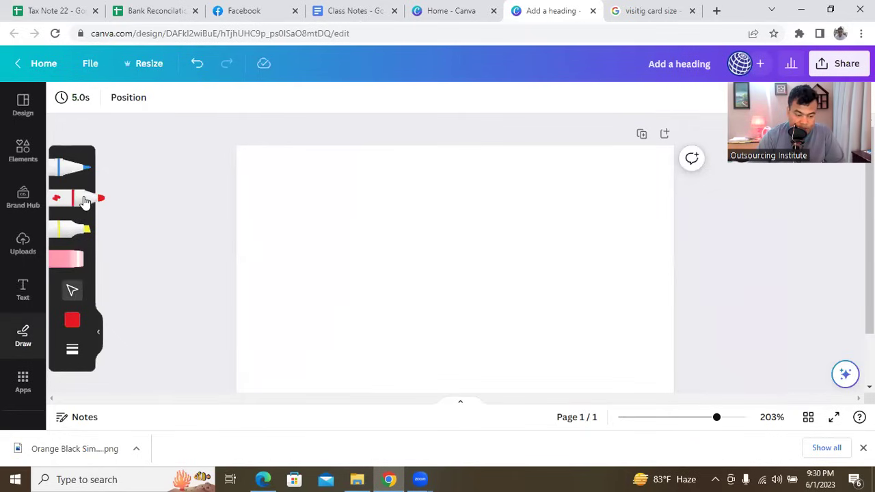
pyautogui.click(72, 322)
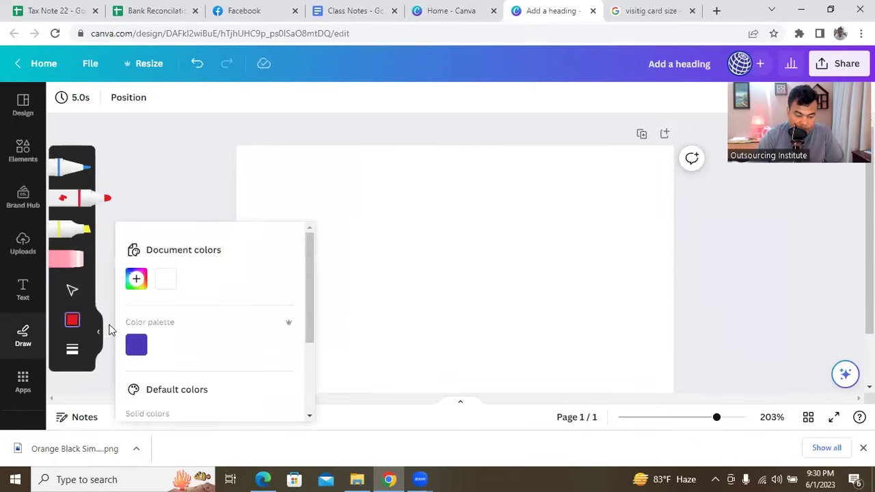
pyautogui.click(429, 220)
pyautogui.moveTo(392, 259); pyautogui.dragTo(559, 238)
pyautogui.moveTo(362, 323); pyautogui.dragTo(396, 329)
pyautogui.moveTo(412, 290)
pyautogui.mouseDown()
pyautogui.moveTo(502, 313)
pyautogui.moveTo(581, 272)
pyautogui.mouseUp()
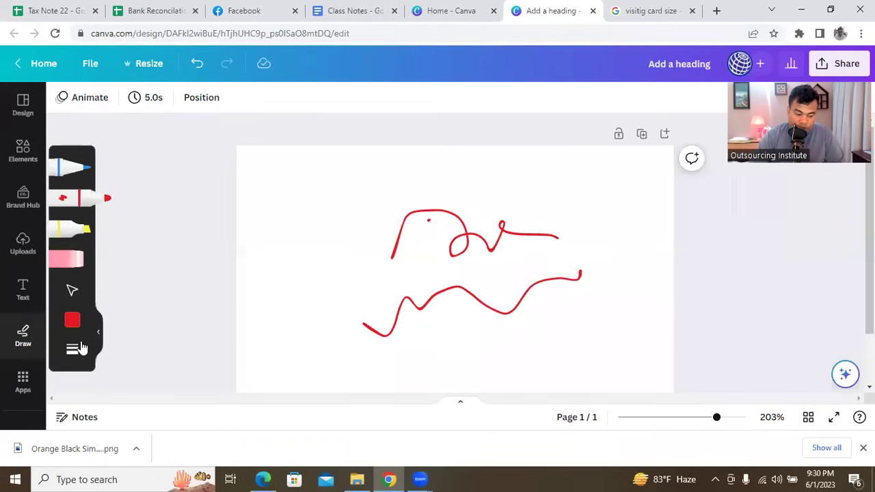
# Step: Erase the two wavy red strokes from the card with the eraser
pyautogui.click(65, 258)
pyautogui.moveTo(369, 320); pyautogui.dragTo(381, 332)
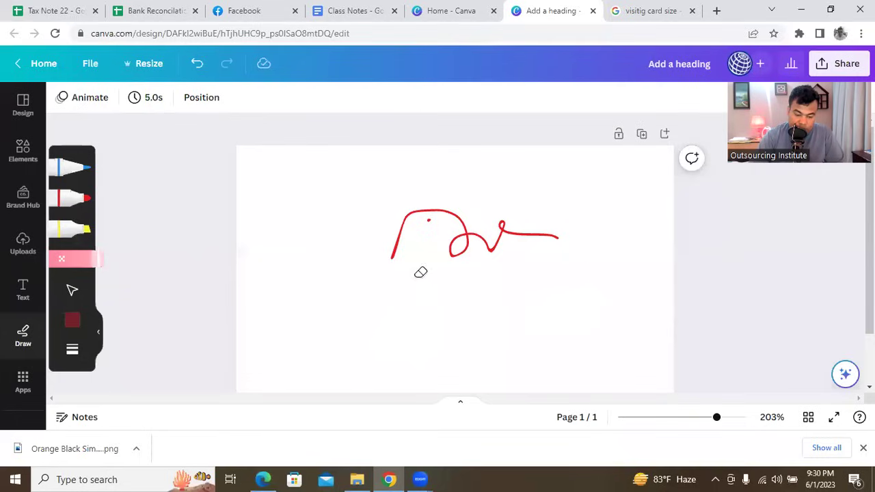
pyautogui.moveTo(575, 245); pyautogui.dragTo(552, 252)
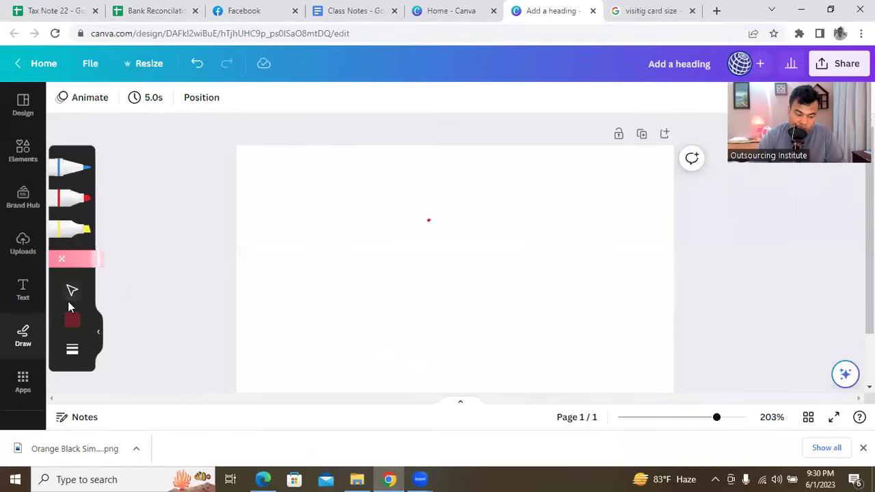
# Step: Draw one freehand stroke each with the yellow highlighter, the blue pen and the red marker
pyautogui.click(80, 229)
pyautogui.moveTo(264, 231)
pyautogui.mouseDown()
pyautogui.moveTo(381, 261)
pyautogui.moveTo(409, 246)
pyautogui.moveTo(460, 191)
pyautogui.mouseUp()
pyautogui.click(75, 167)
pyautogui.moveTo(487, 284)
pyautogui.mouseDown()
pyautogui.moveTo(495, 228)
pyautogui.moveTo(595, 218)
pyautogui.mouseUp()
pyautogui.click(80, 199)
pyautogui.moveTo(364, 232)
pyautogui.mouseDown()
pyautogui.moveTo(397, 191)
pyautogui.moveTo(471, 250)
pyautogui.mouseUp()
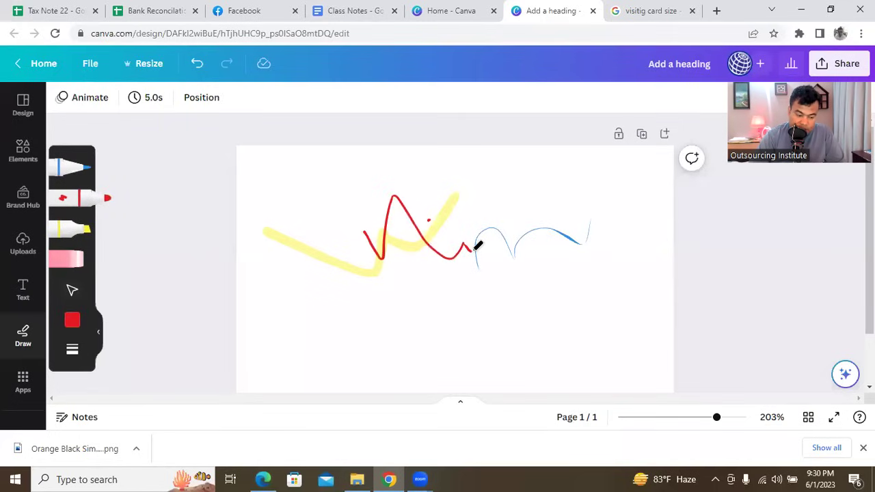
# Step: Set the red marker's weight to 10 and draw a thick wavy stroke below the other strokes
pyautogui.click(71, 353)
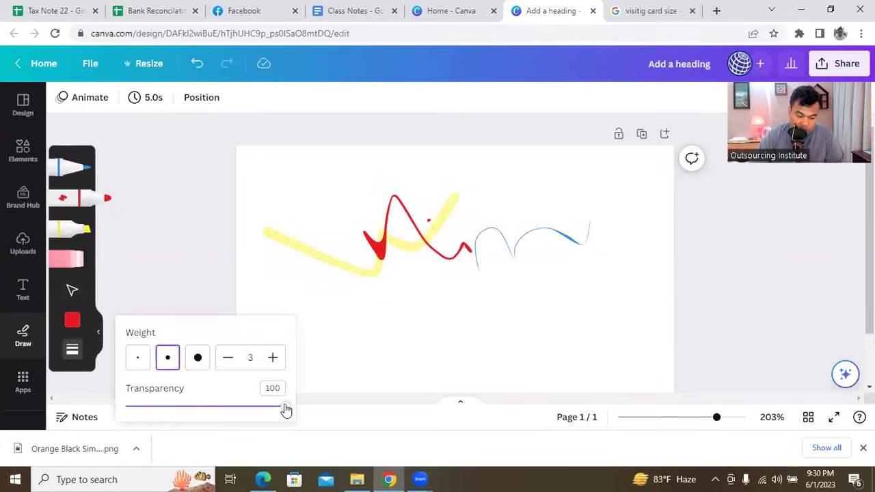
pyautogui.moveTo(285, 409)
pyautogui.mouseDown()
pyautogui.moveTo(231, 418)
pyautogui.moveTo(299, 418)
pyautogui.mouseUp()
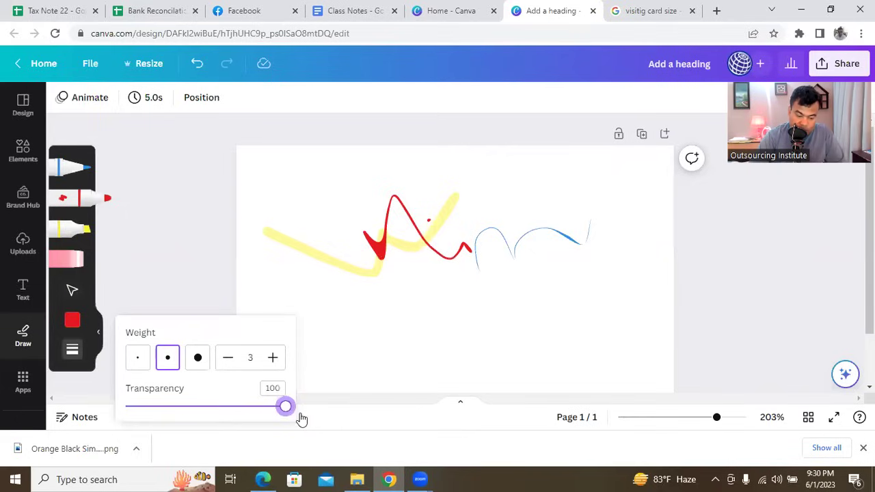
pyautogui.click(273, 358)
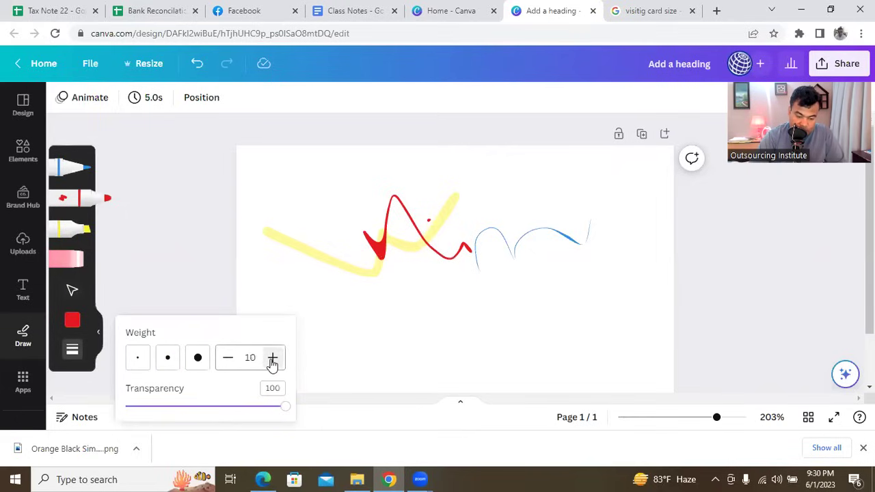
pyautogui.moveTo(384, 340)
pyautogui.mouseDown()
pyautogui.moveTo(417, 299)
pyautogui.moveTo(502, 295)
pyautogui.mouseUp()
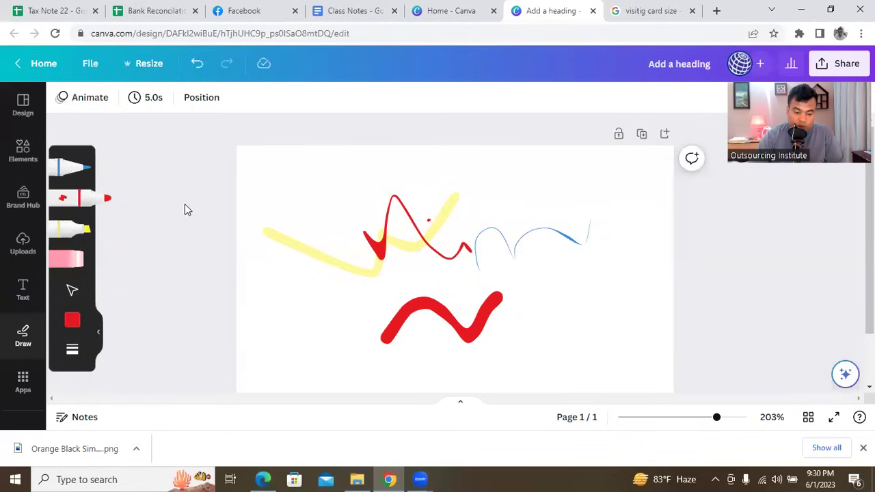
# Step: Close the card design and load canva.com in place of the card-size search page
pyautogui.click(593, 12)
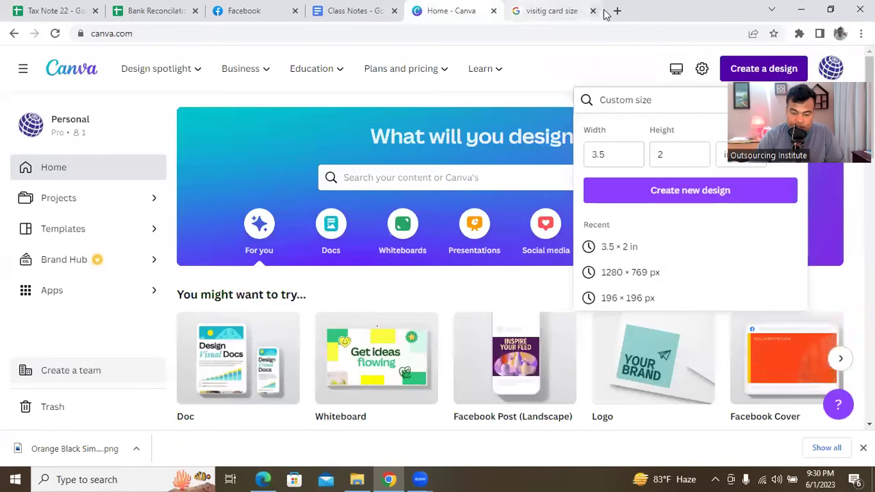
pyautogui.click(562, 11)
pyautogui.click(561, 34)
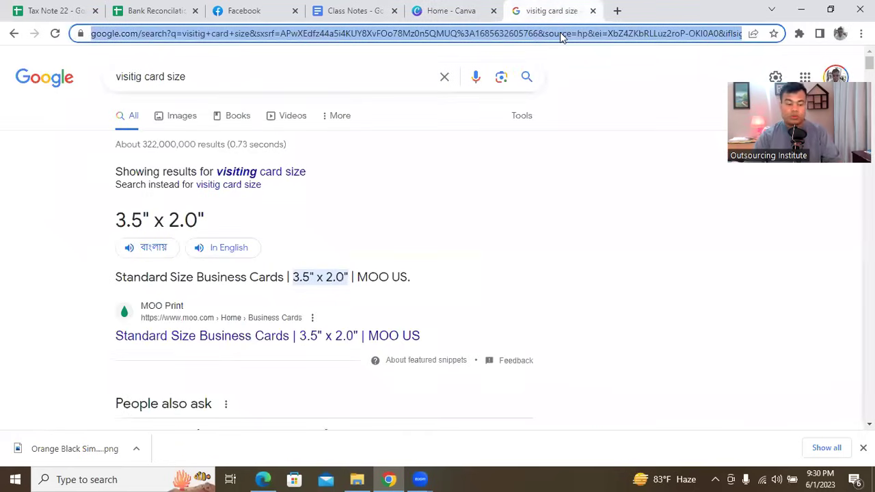
pyautogui.write('can')
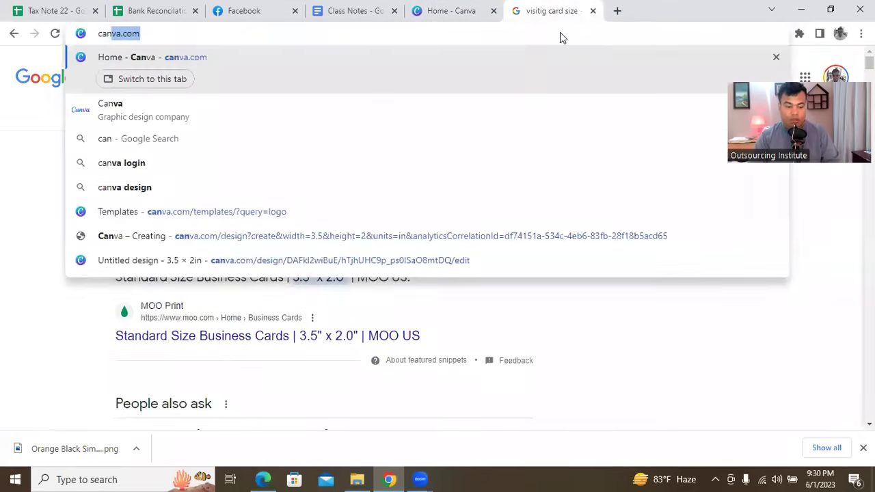
pyautogui.press('Return')
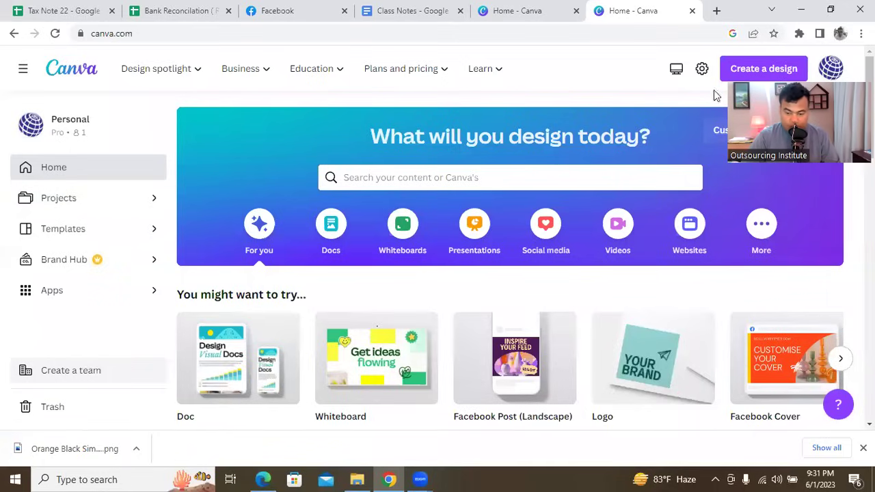
# Step: Restore the browser window to a smaller size and open the custom size form for a new design
pyautogui.doubleClick(713, 14)
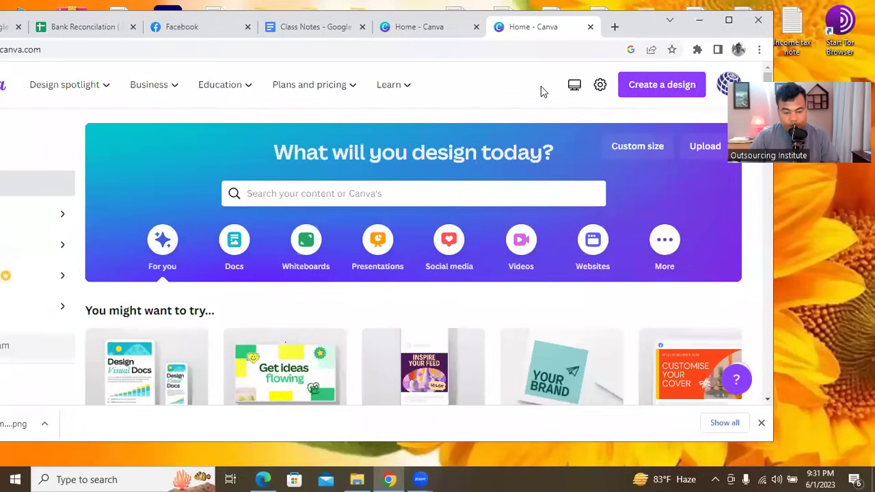
pyautogui.click(662, 84)
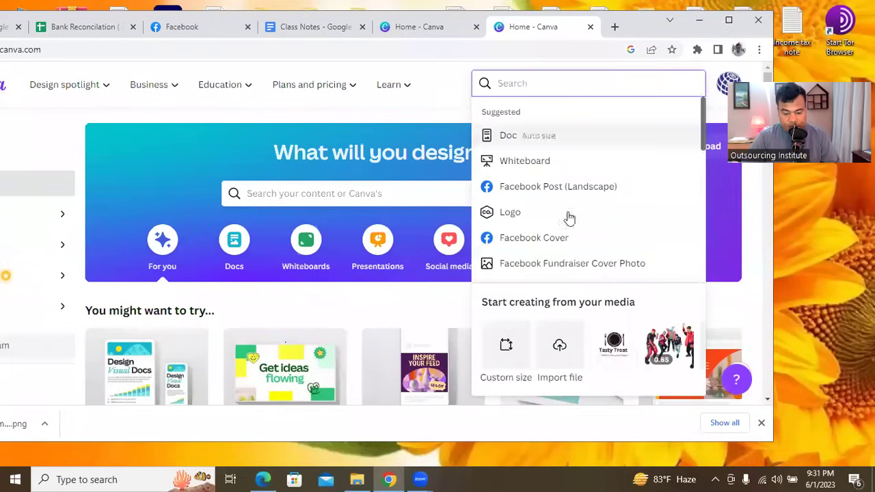
pyautogui.click(506, 349)
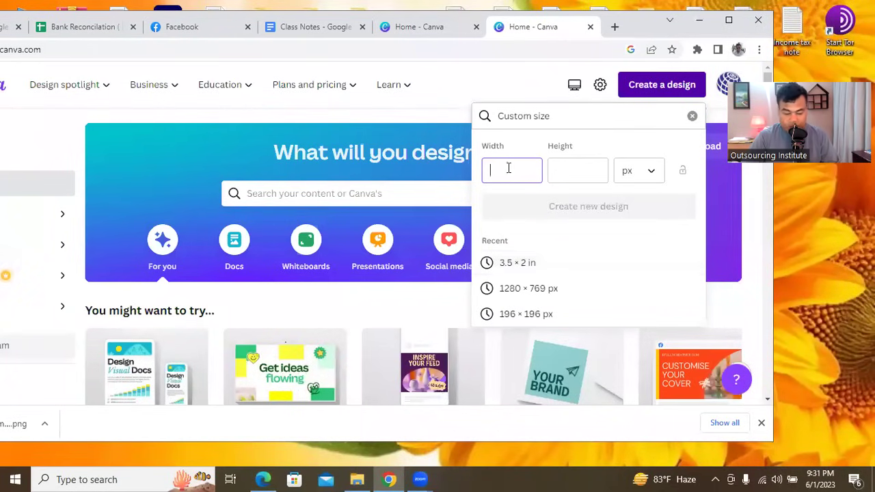
pyautogui.write('3.5')
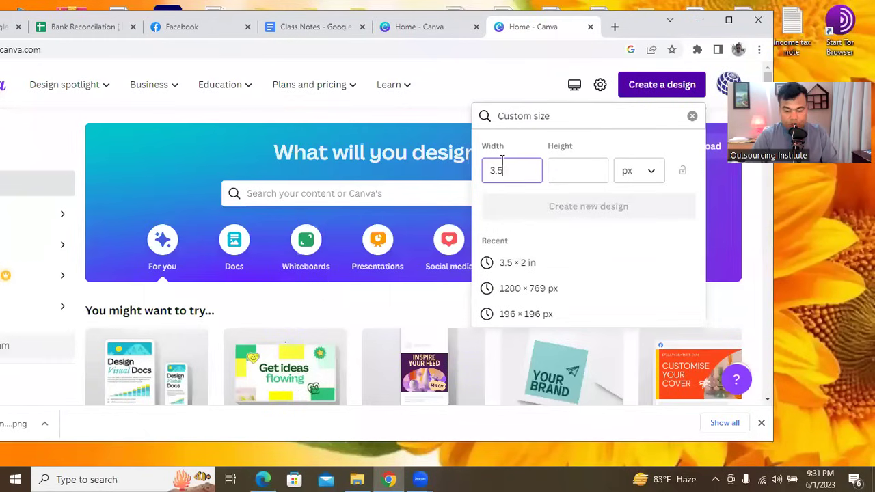
pyautogui.click(558, 171)
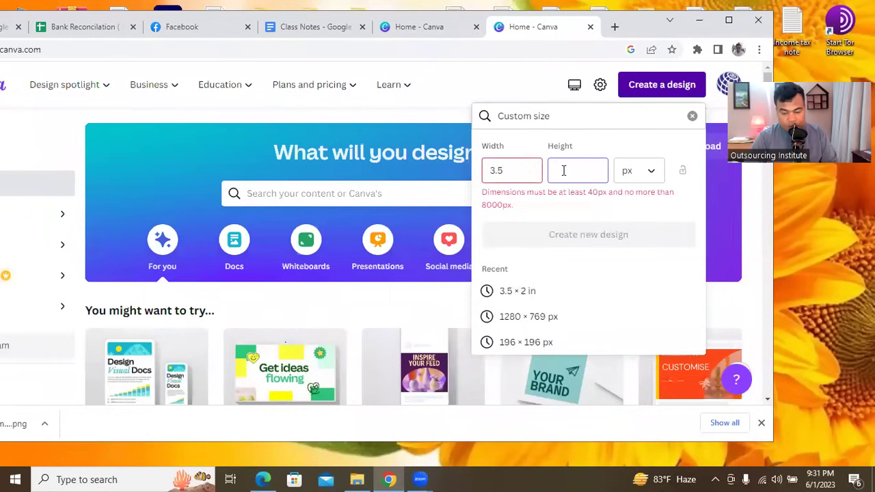
pyautogui.click(523, 166)
pyautogui.press('BackSpace')
pyautogui.press('BackSpace')
pyautogui.press('BackSpace')
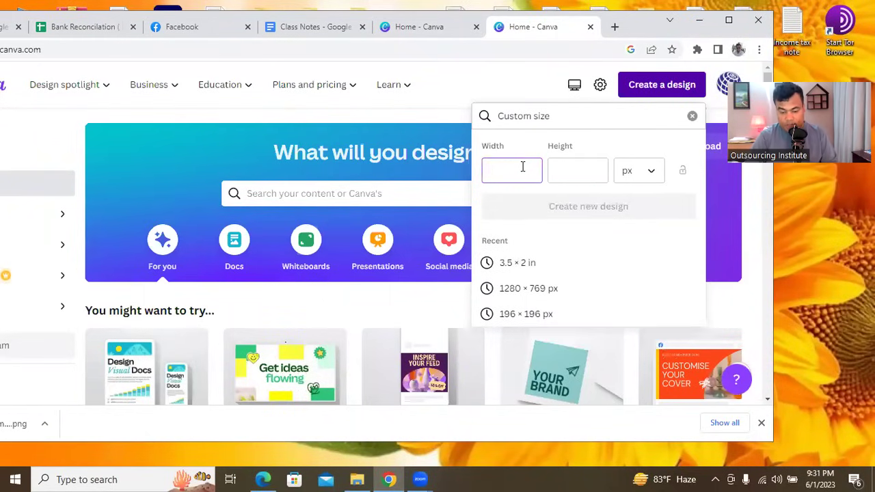
# Step: Create a new design with a custom size of 3.5 × 2 in and maximise the browser window
pyautogui.click(657, 175)
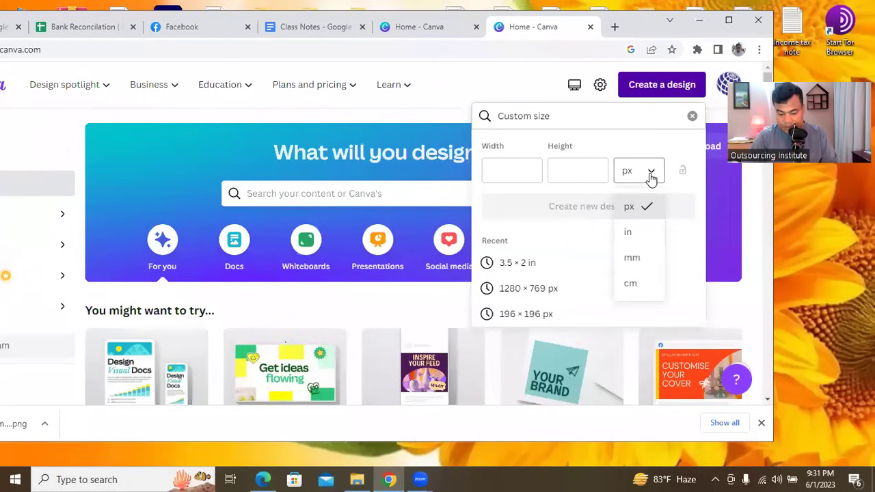
pyautogui.click(645, 233)
pyautogui.click(549, 171)
pyautogui.click(532, 174)
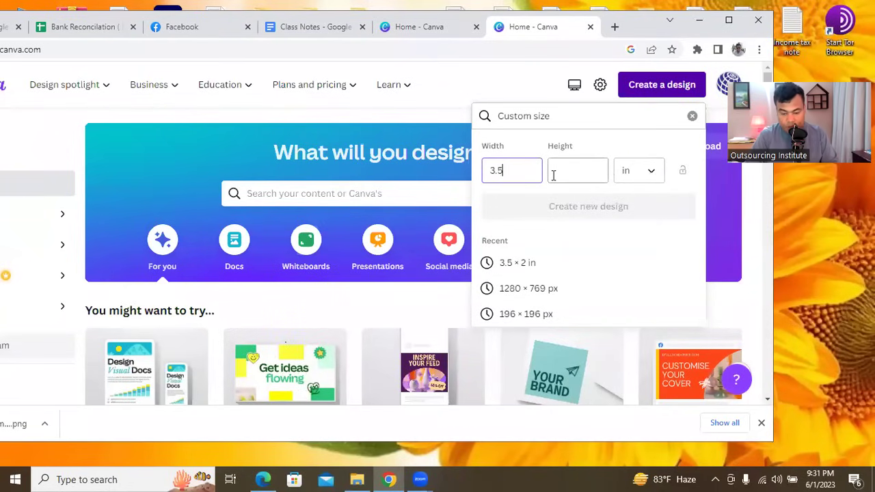
pyautogui.click(562, 171)
pyautogui.write('2')
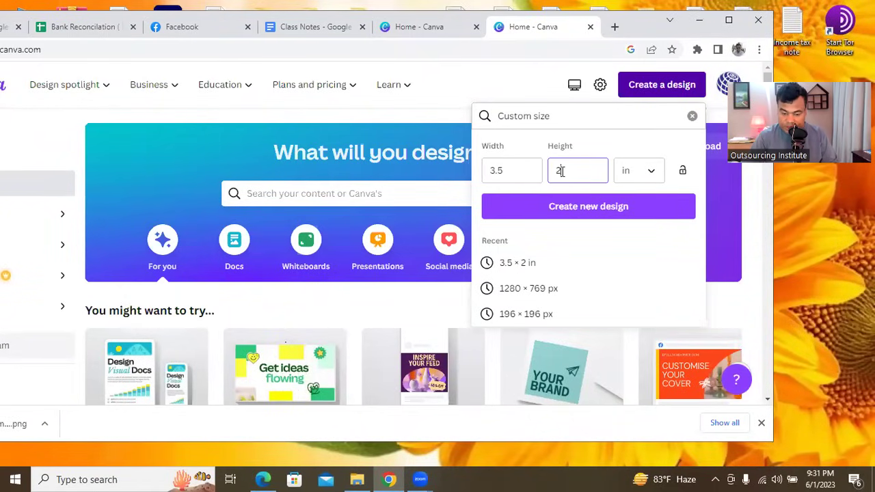
pyautogui.click(574, 210)
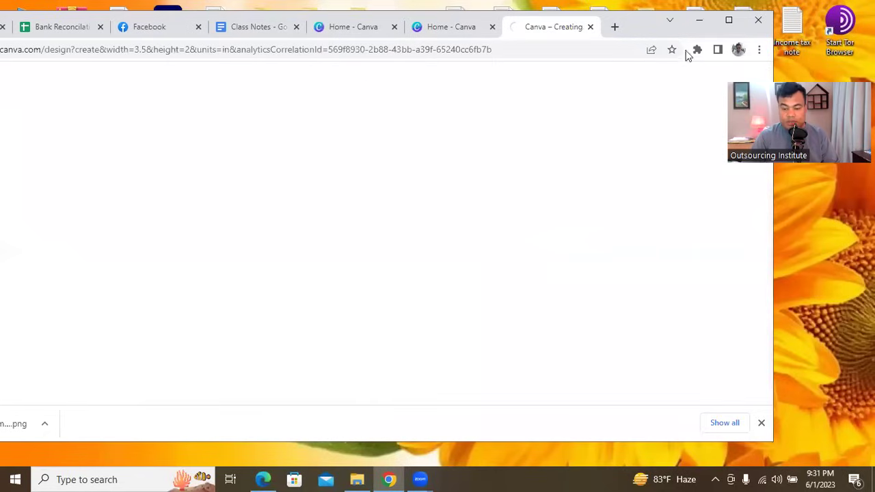
pyautogui.click(729, 21)
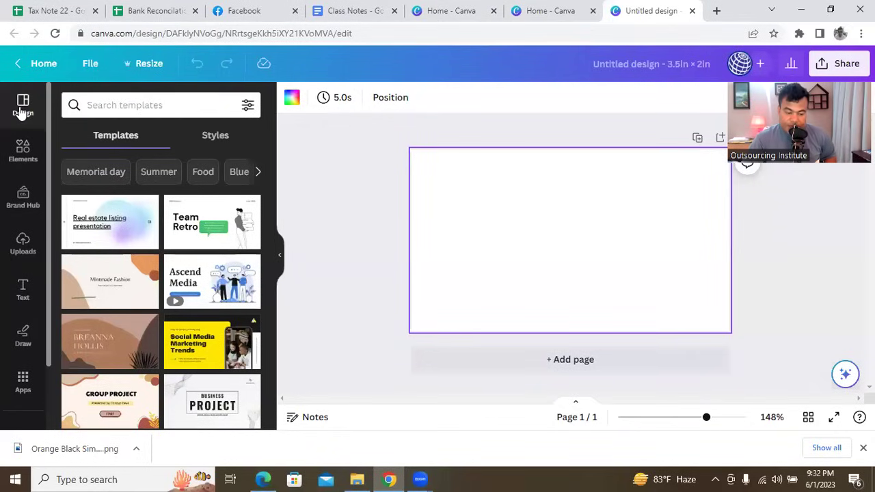
# Step: Look through the ready-made templates, the element categories and the uploaded images
pyautogui.scroll(-5, 205, 307)
pyautogui.scroll(5, 206, 307)
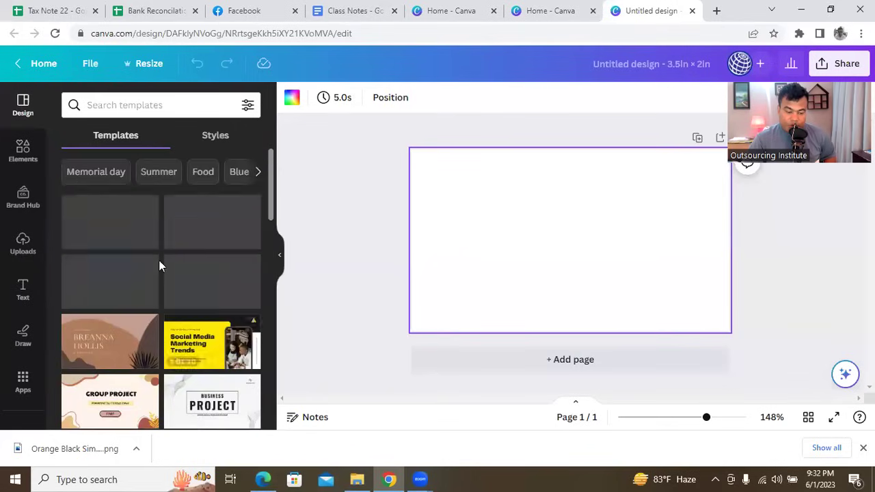
pyautogui.click(23, 152)
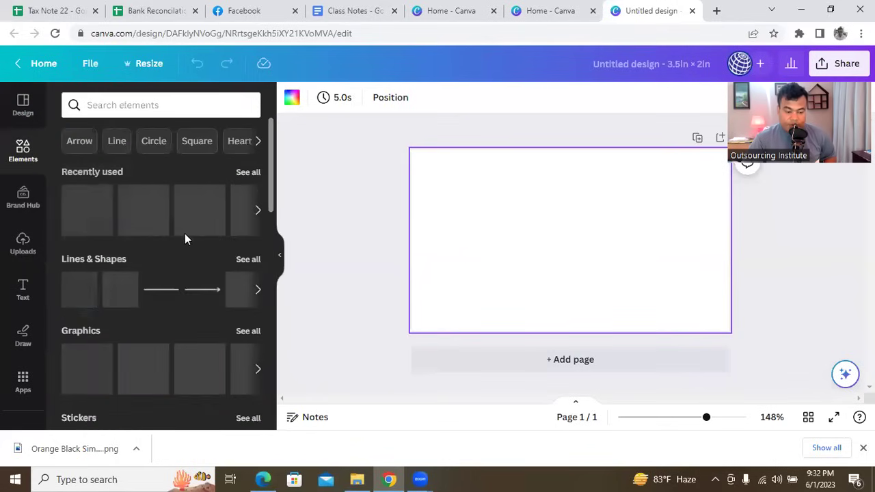
pyautogui.scroll(-3, 195, 235)
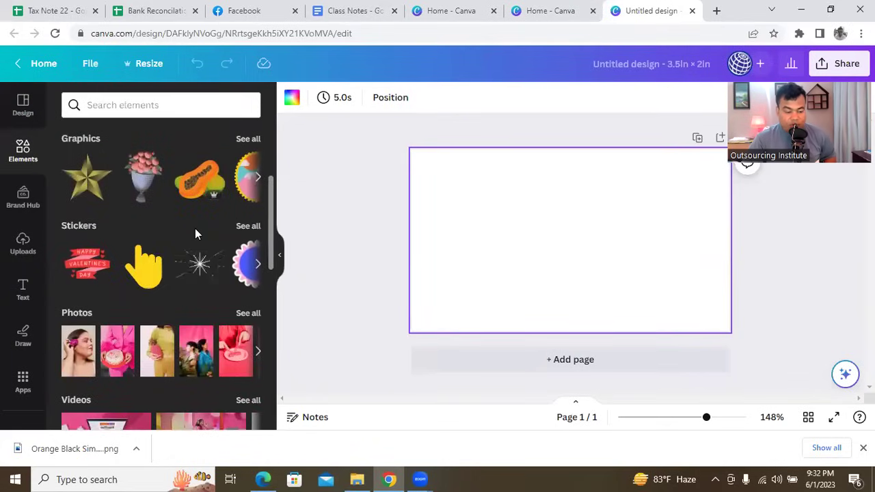
pyautogui.click(22, 244)
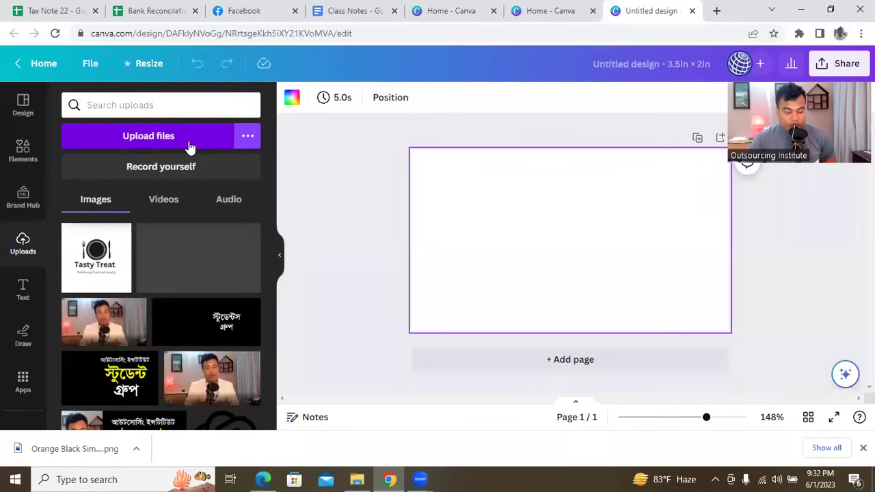
pyautogui.scroll(-3, 191, 262)
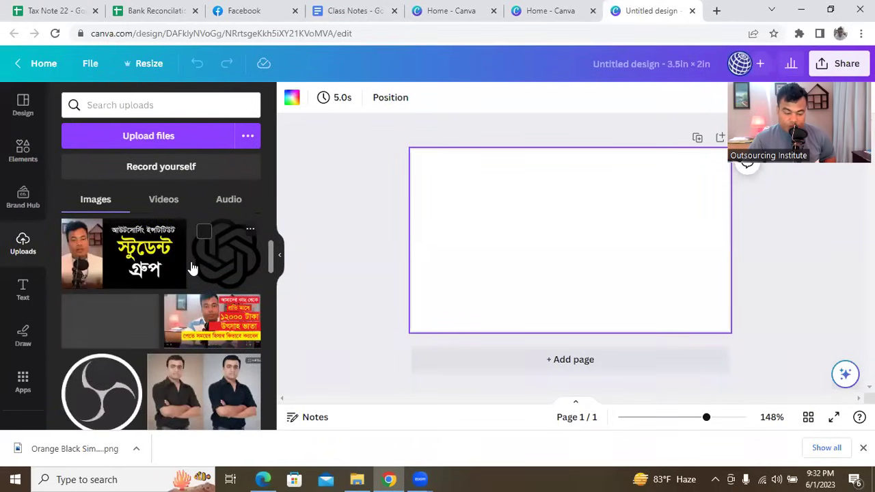
# Step: Add a default-style heading to the middle of the blank card and leave it selected
pyautogui.click(23, 291)
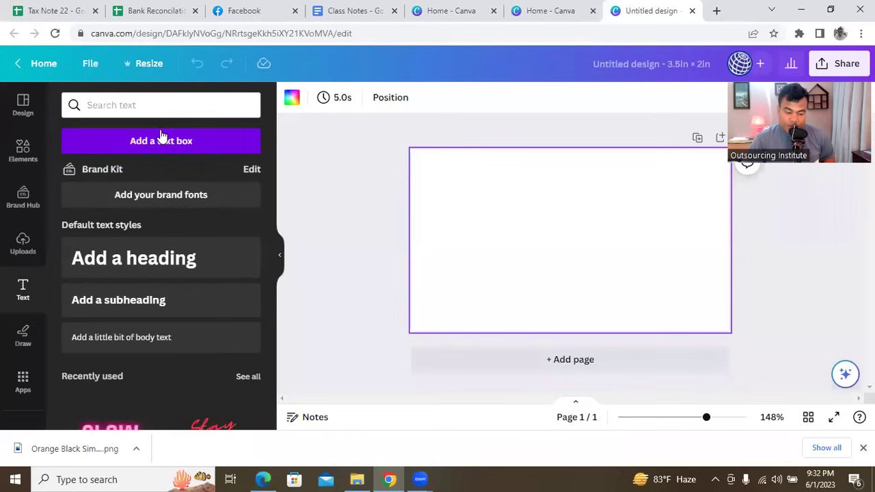
pyautogui.click(158, 260)
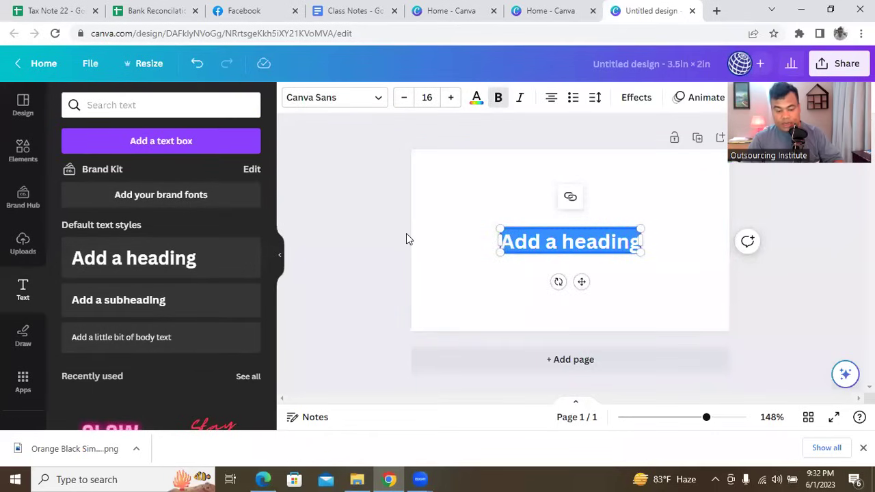
pyautogui.click(440, 226)
pyautogui.click(553, 240)
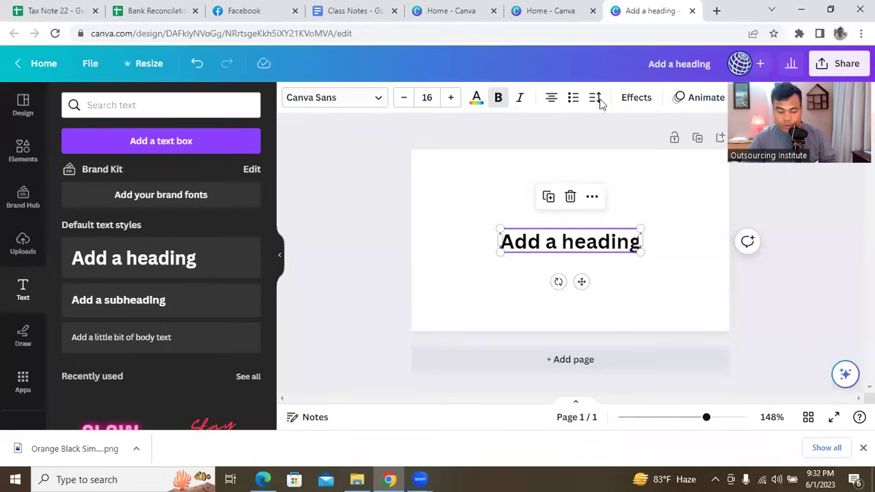
pyautogui.scroll(-3, 185, 377)
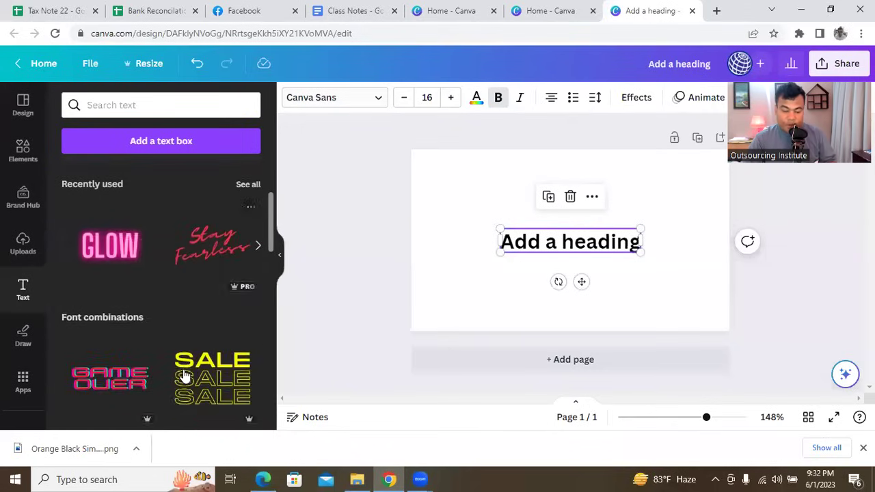
pyautogui.scroll(3, 185, 377)
pyautogui.click(510, 256)
pyautogui.click(538, 254)
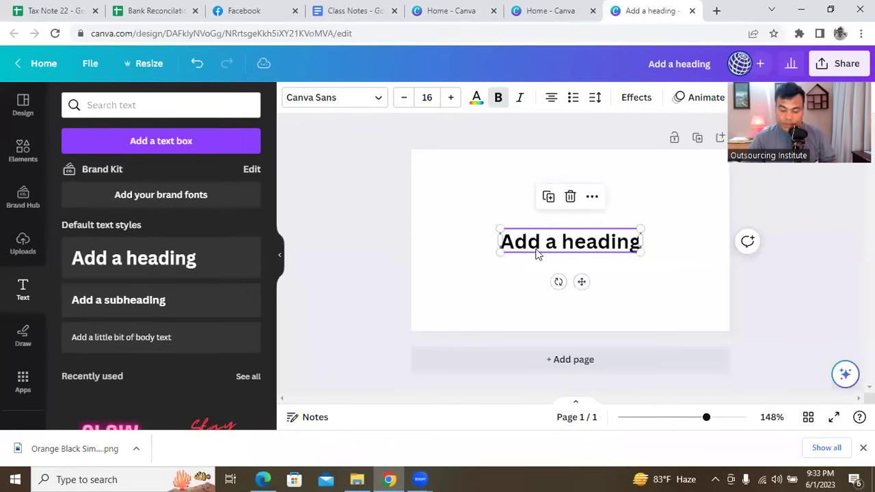
# Step: Delete the heading from the card and look through the drawing tools, apps, text styles and design templates
pyautogui.press('Delete')
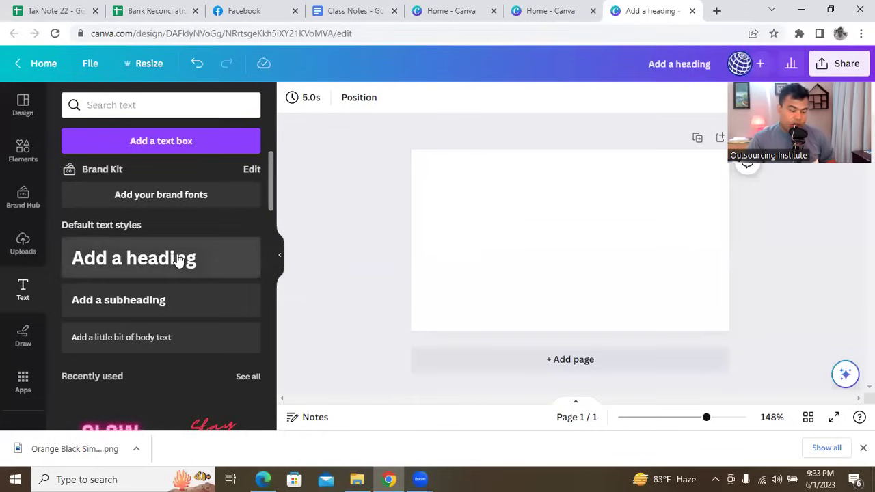
pyautogui.scroll(-1, 103, 321)
pyautogui.click(24, 336)
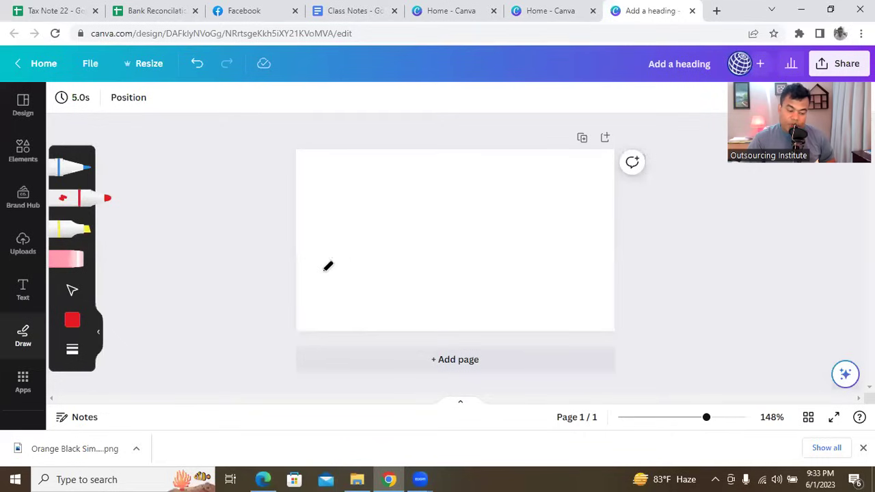
pyautogui.click(23, 383)
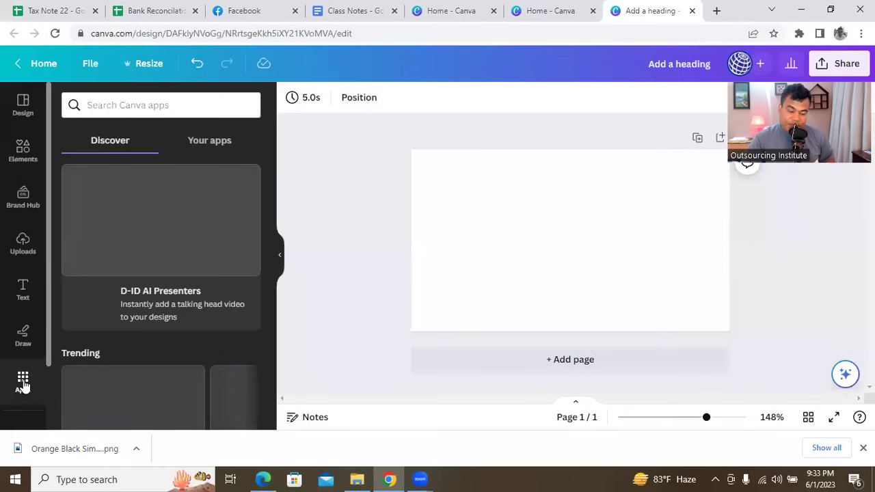
pyautogui.scroll(-3, 147, 350)
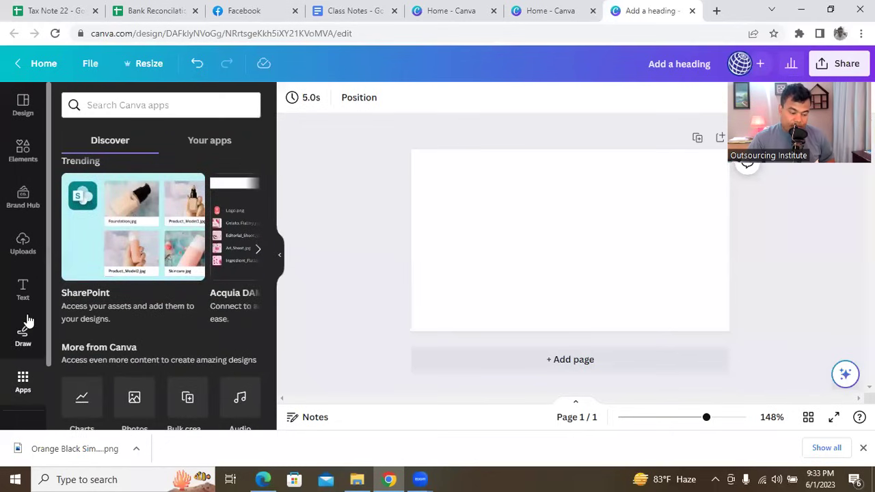
pyautogui.click(23, 289)
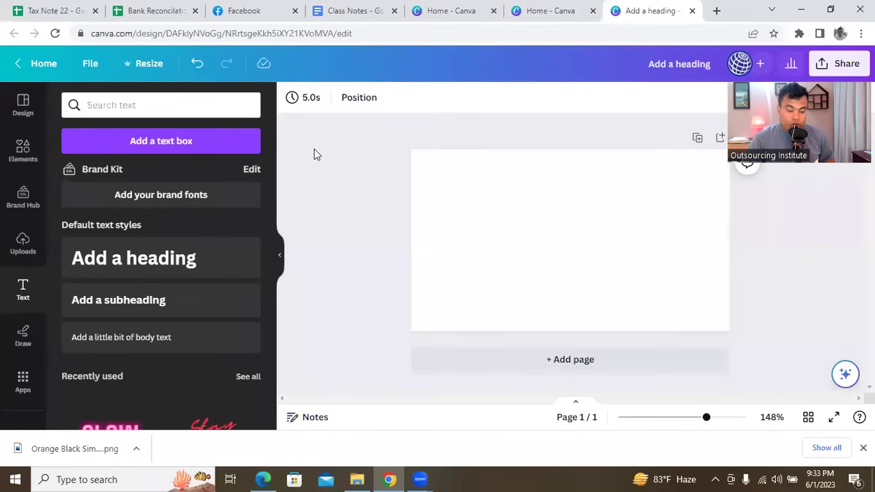
pyautogui.click(23, 104)
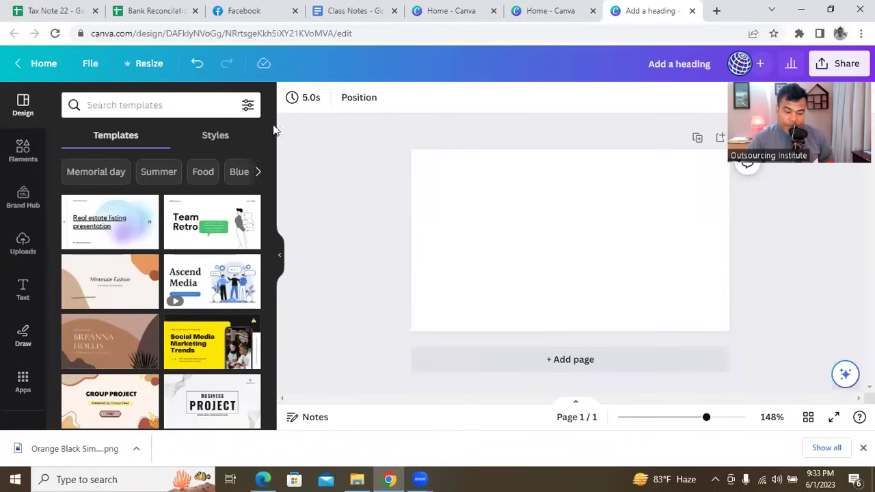
# Step: Add a default-style heading to the blank card, select it to show its formatting options, and delete it
pyautogui.click(21, 290)
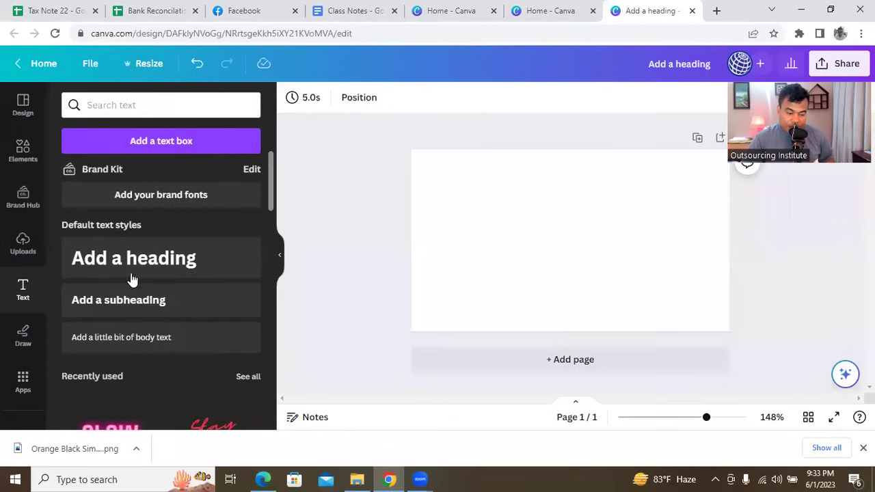
pyautogui.click(175, 264)
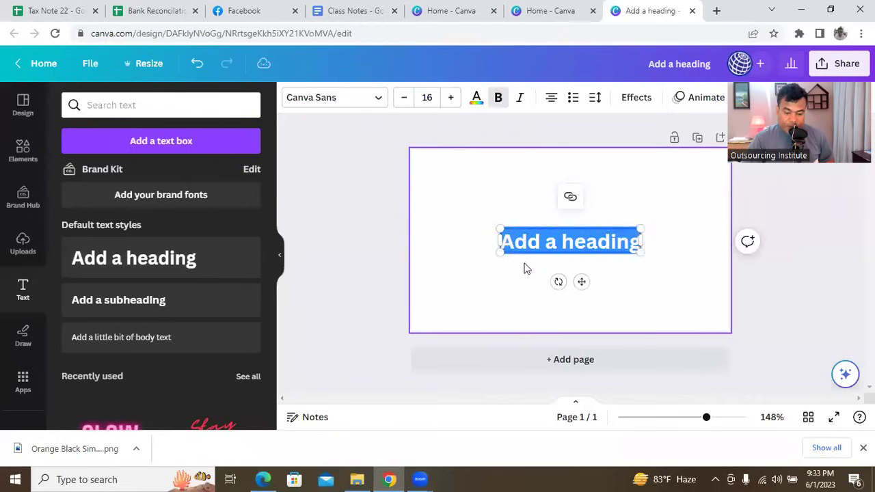
pyautogui.click(498, 284)
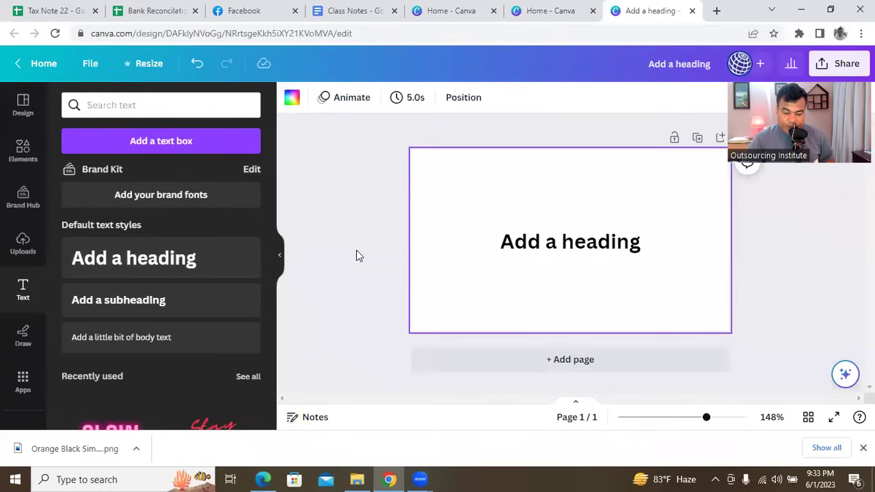
pyautogui.click(578, 247)
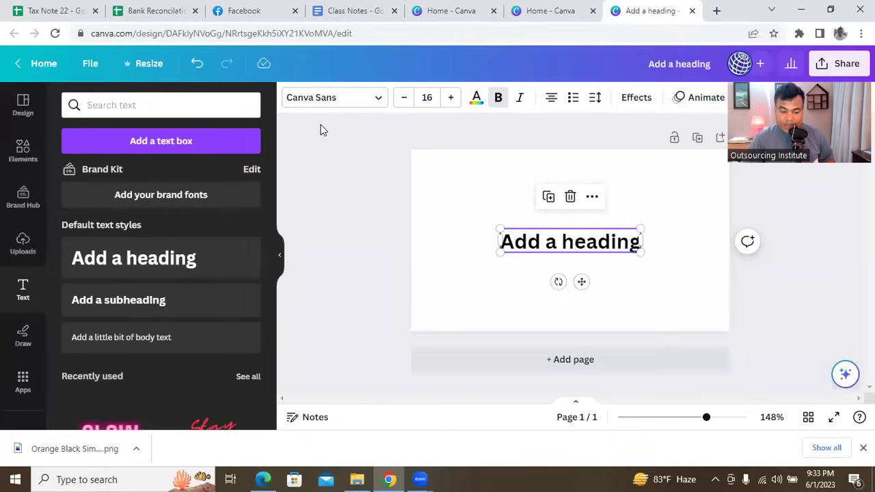
pyautogui.click(510, 181)
pyautogui.click(540, 240)
pyautogui.press('Delete')
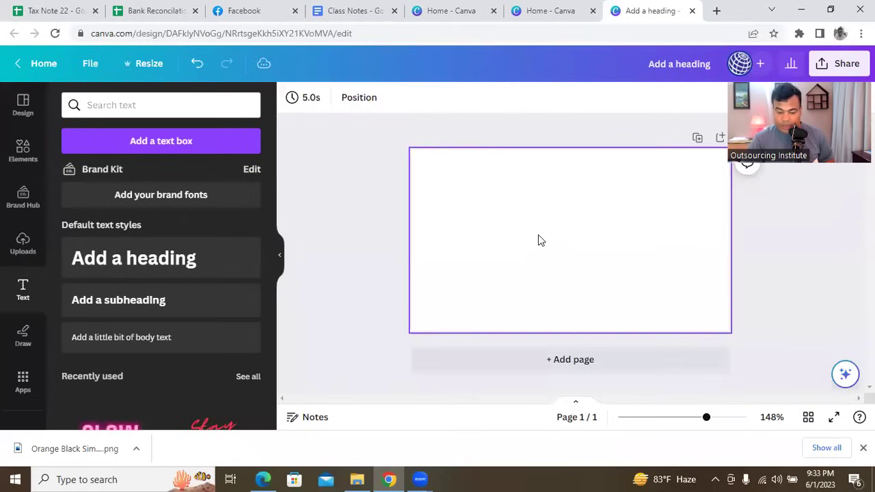
# Step: Add the recently used fruit bowl graphic to the card, enlarge it to about 1.44 × 1.24 in and centre it horizontally
pyautogui.click(24, 154)
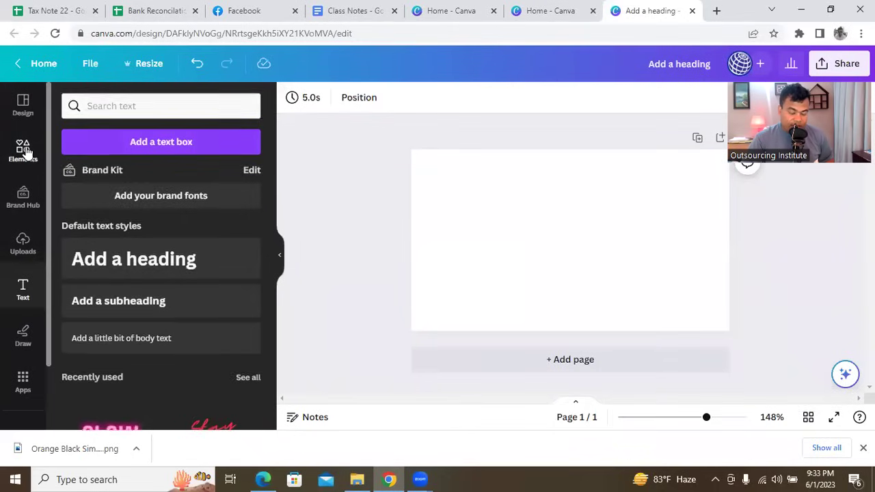
pyautogui.click(134, 203)
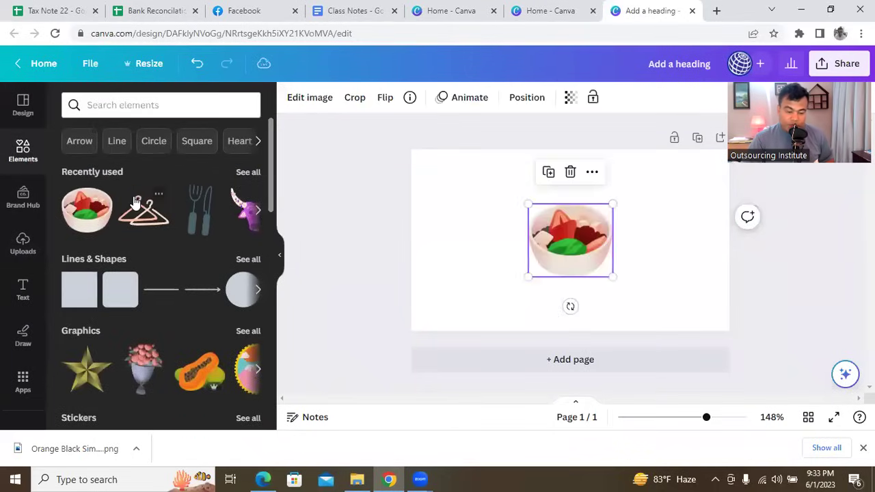
pyautogui.click(465, 246)
pyautogui.click(380, 257)
pyautogui.click(512, 259)
pyautogui.click(602, 255)
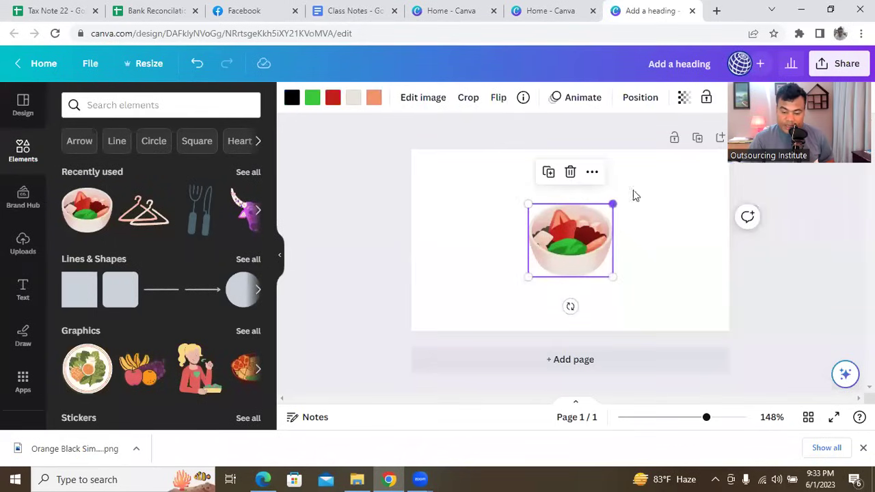
pyautogui.moveTo(613, 204); pyautogui.dragTo(659, 165)
pyautogui.moveTo(601, 225); pyautogui.dragTo(582, 238)
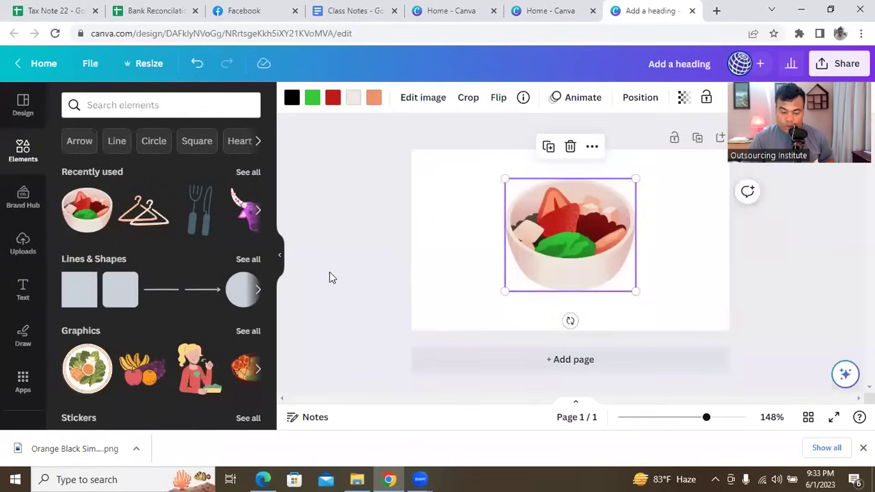
# Step: Select the bowl graphic and open the colour choices for its green part
pyautogui.click(329, 277)
pyautogui.click(490, 247)
pyautogui.click(570, 240)
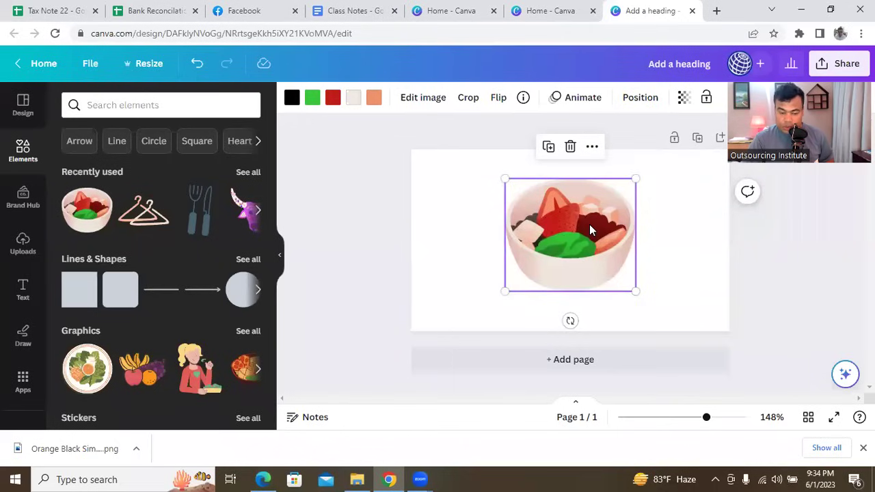
pyautogui.click(316, 100)
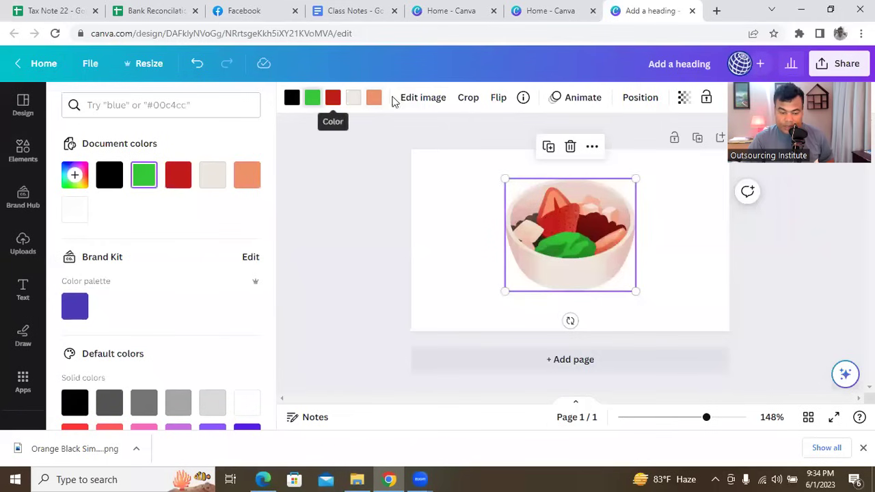
# Step: Enable the ColorMix image effect for the bowl graphic and give the bowl the Amethyst variation
pyautogui.click(428, 97)
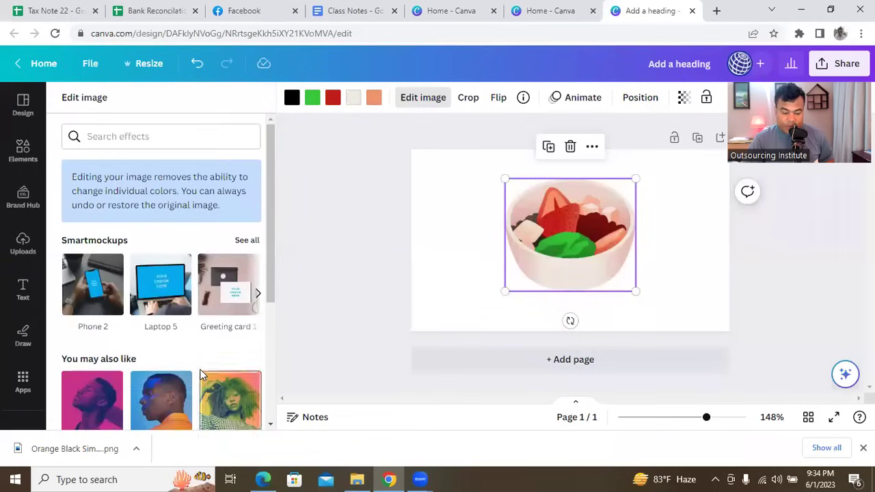
pyautogui.scroll(-2, 202, 374)
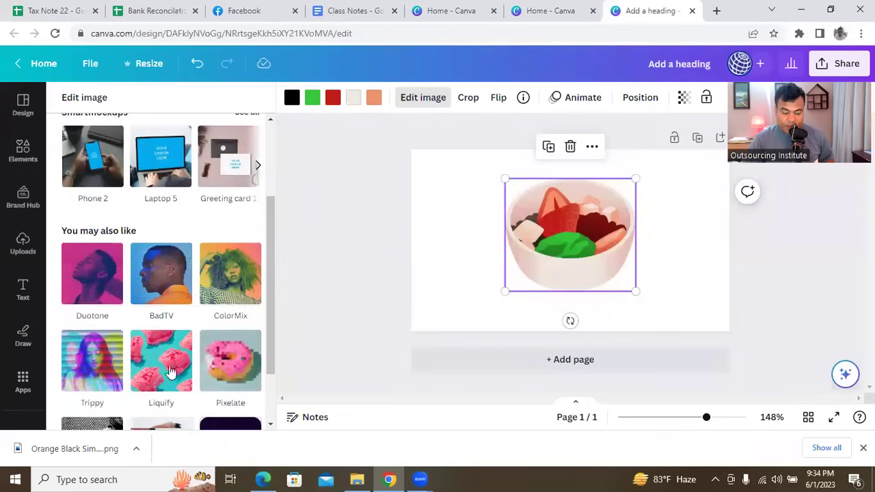
pyautogui.click(221, 284)
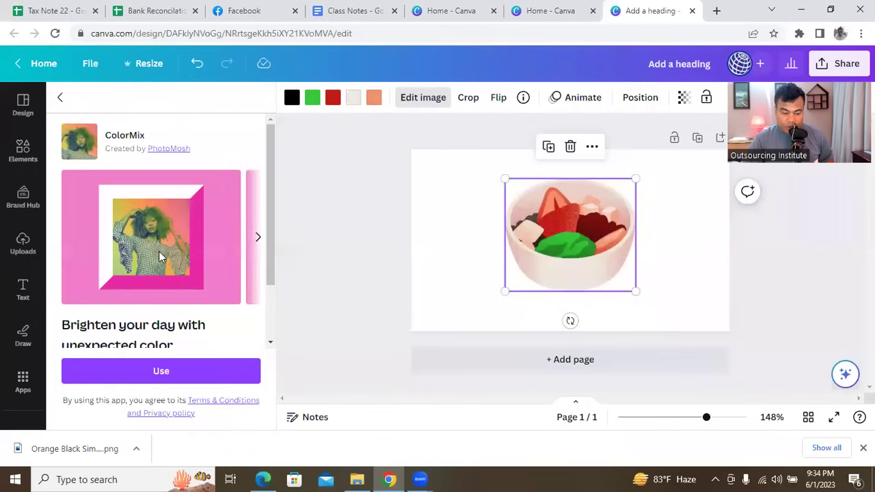
pyautogui.scroll(-1, 223, 296)
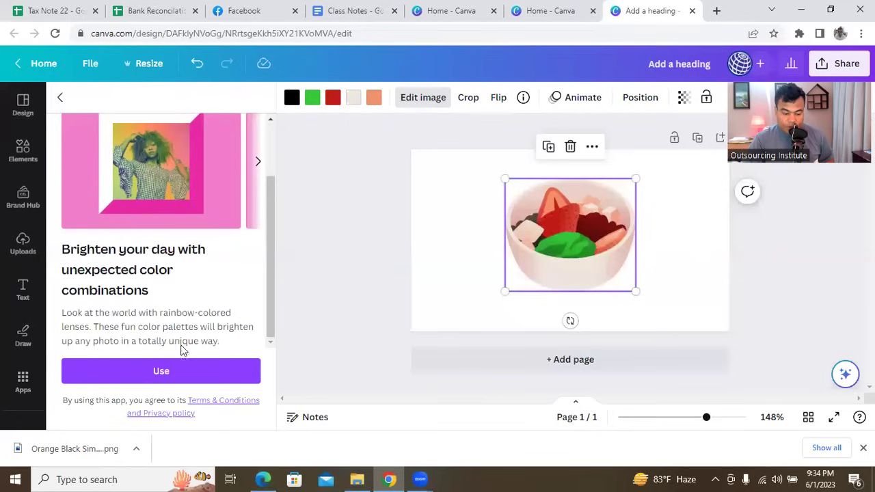
pyautogui.click(167, 375)
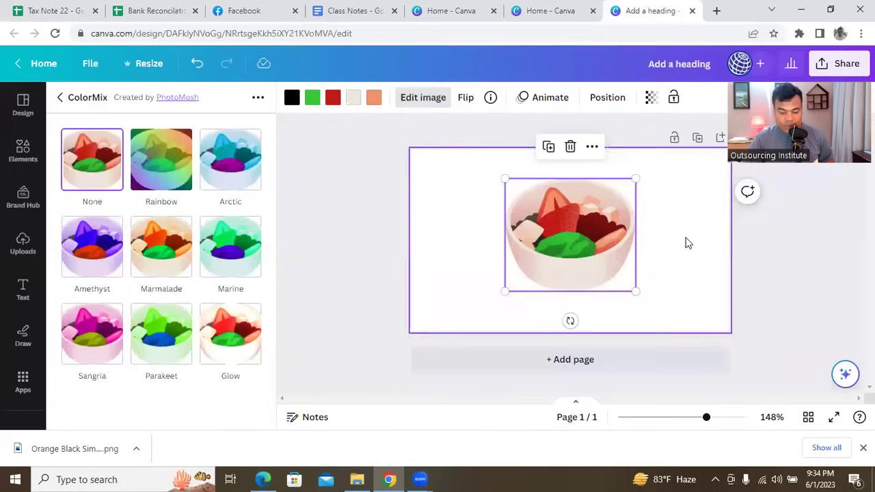
pyautogui.click(418, 102)
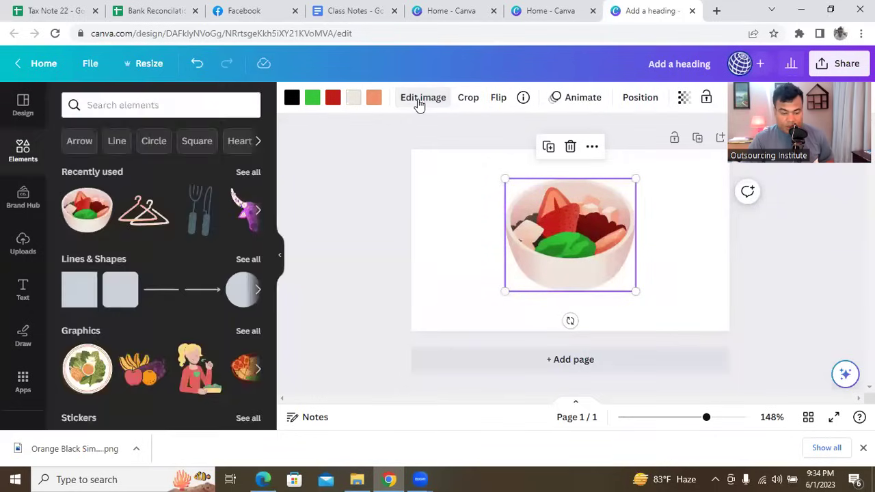
pyautogui.click(419, 103)
pyautogui.click(169, 402)
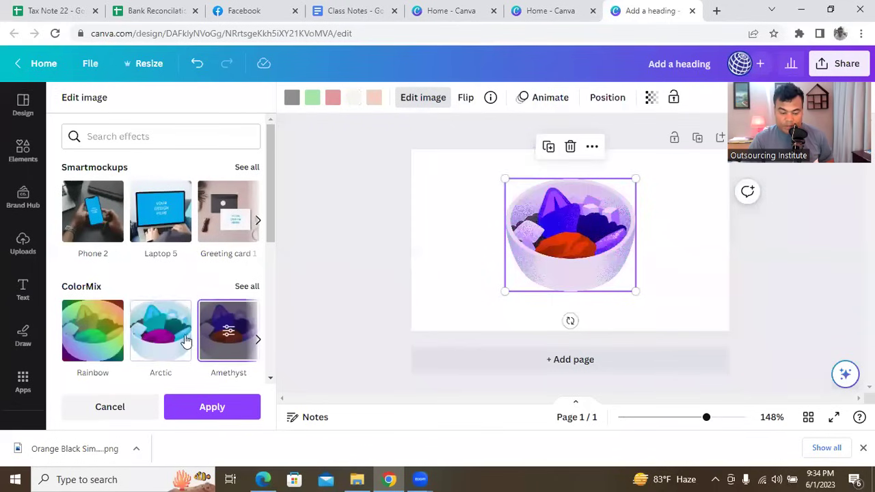
pyautogui.scroll(-3, 185, 340)
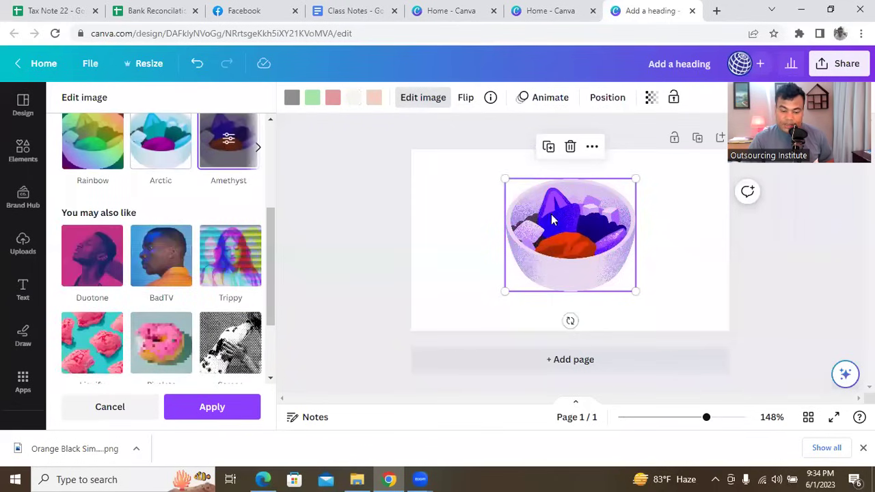
# Step: Try horizontal and vertical flips on the bowl, leaving it upright and mirrored horizontally
pyautogui.click(466, 98)
pyautogui.click(500, 130)
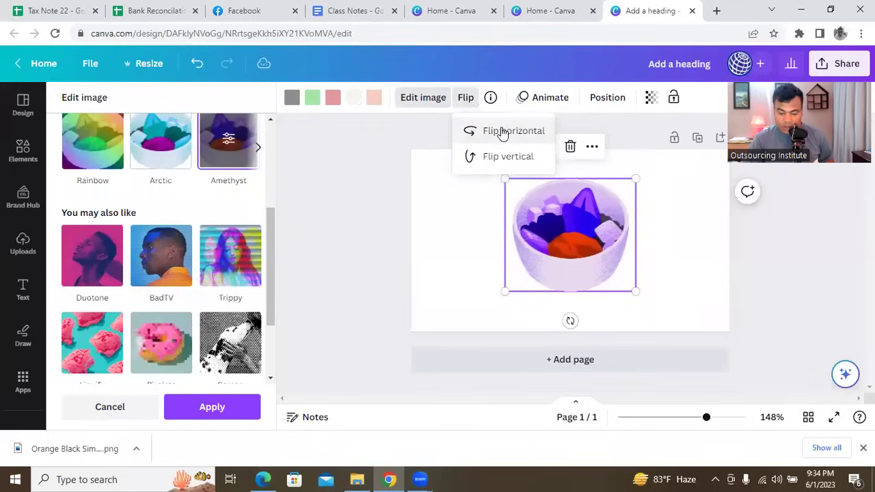
pyautogui.click(511, 161)
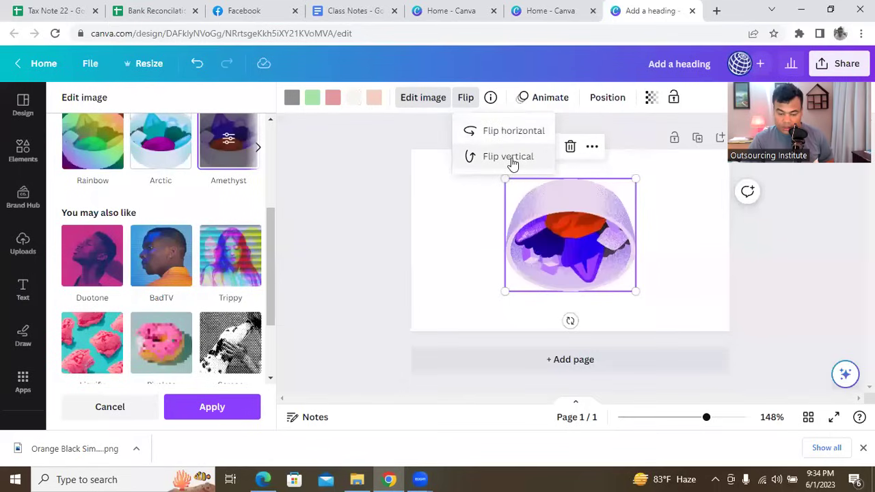
pyautogui.click(509, 134)
pyautogui.click(509, 133)
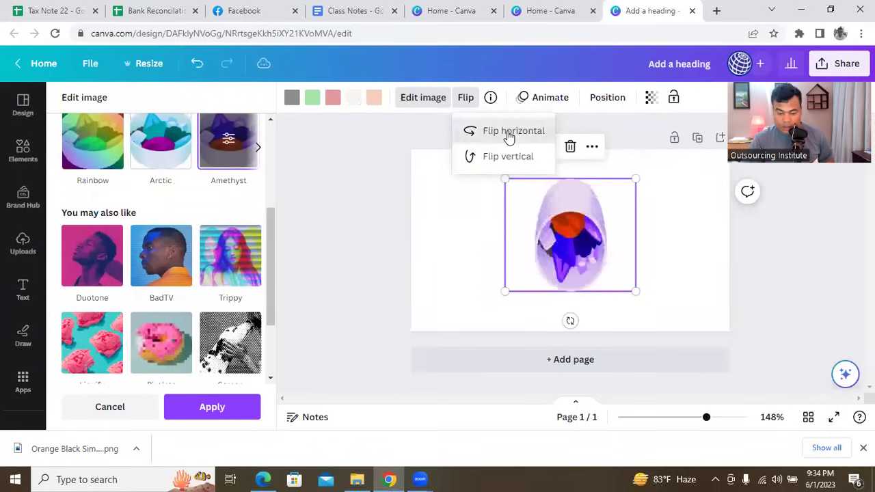
pyautogui.click(521, 157)
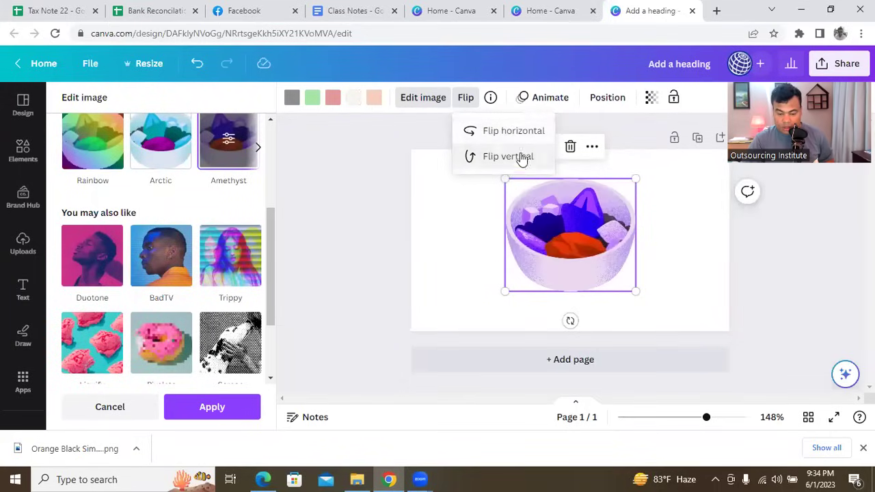
# Step: Look through the bowl's element animations, its arrangement and position settings, and its transparency option
pyautogui.click(550, 98)
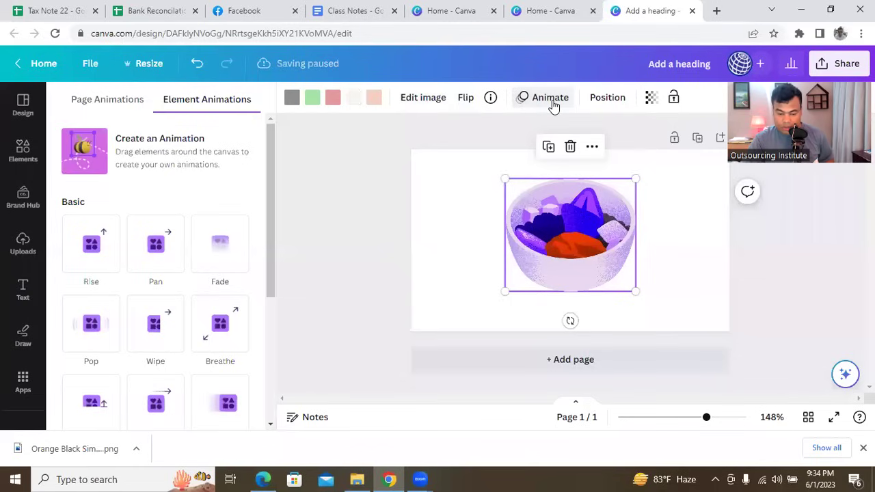
pyautogui.click(553, 99)
pyautogui.click(608, 98)
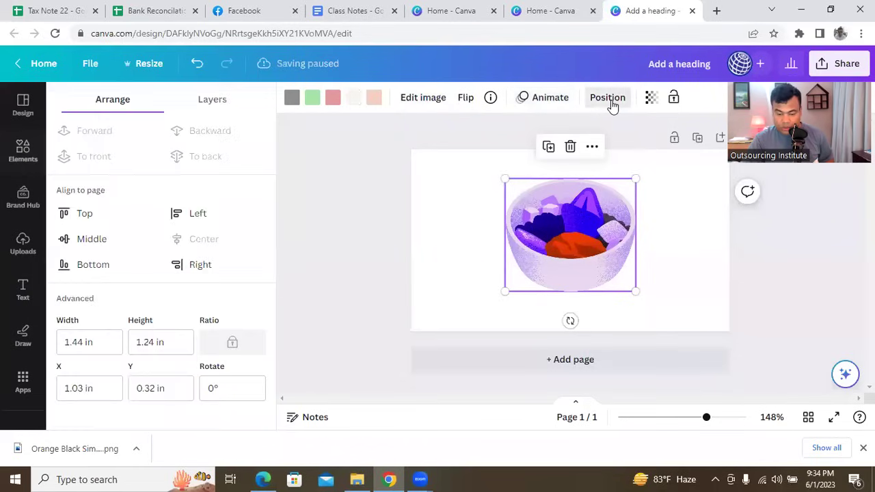
pyautogui.click(653, 98)
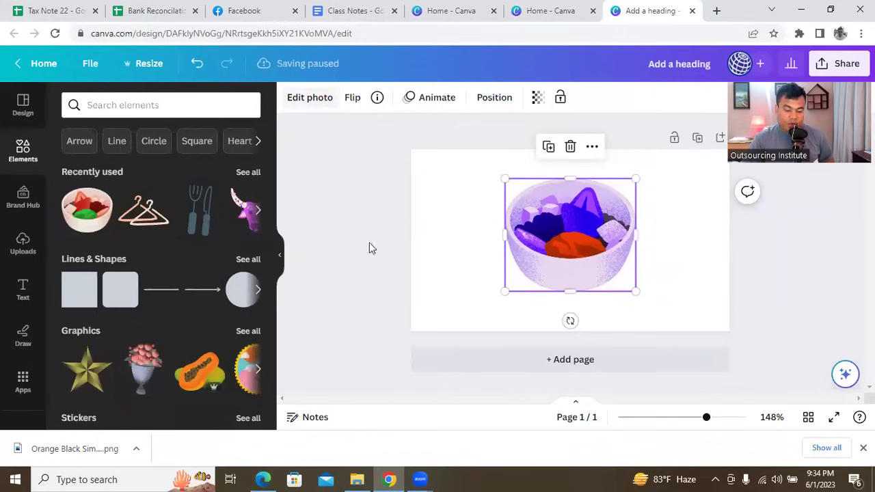
# Step: Deselect the bowl and add a default-style heading over it in the middle of the card
pyautogui.click(349, 250)
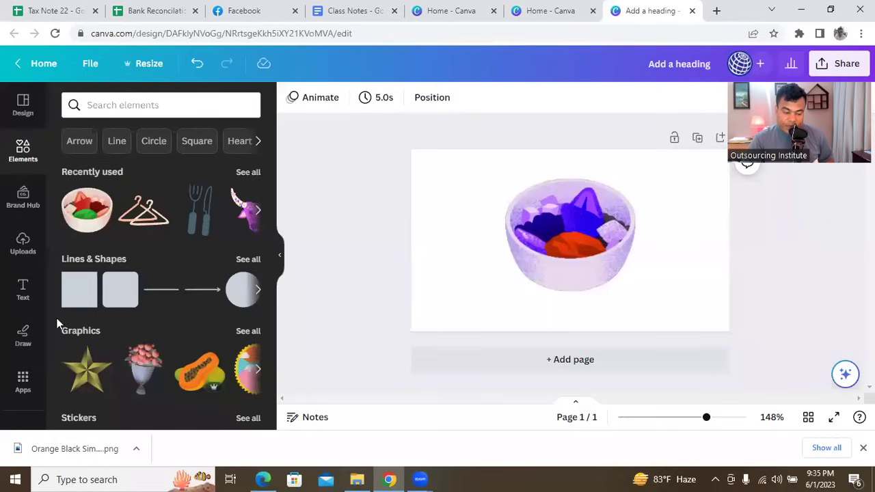
pyautogui.click(25, 290)
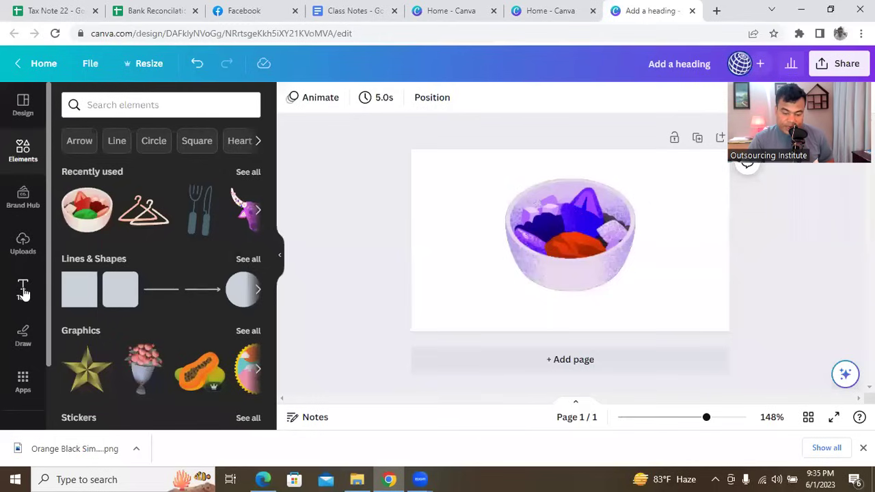
pyautogui.click(118, 260)
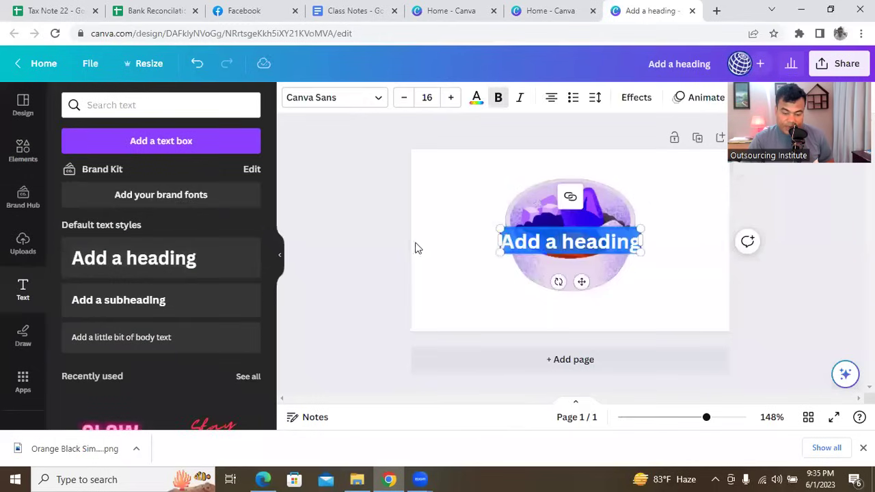
# Step: Move the heading off the bowl to just below it, near the card's lower edge, and select it
pyautogui.click(430, 279)
pyautogui.moveTo(575, 243); pyautogui.dragTo(514, 304)
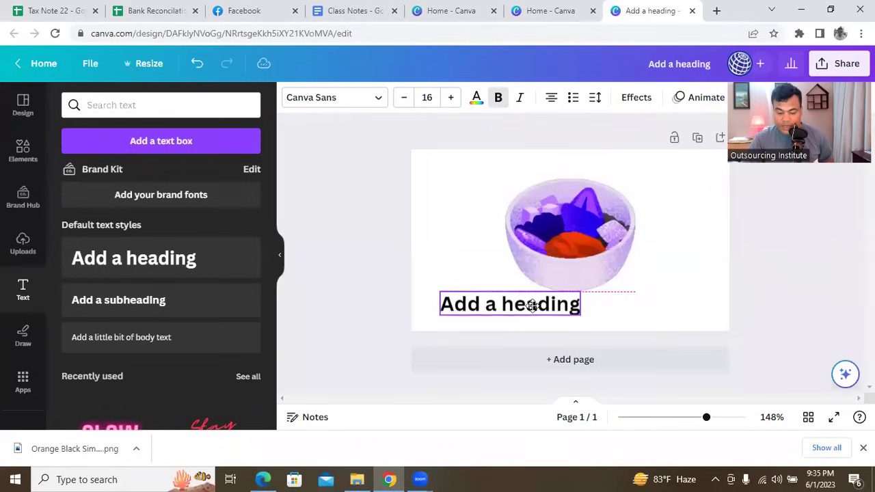
pyautogui.click(397, 250)
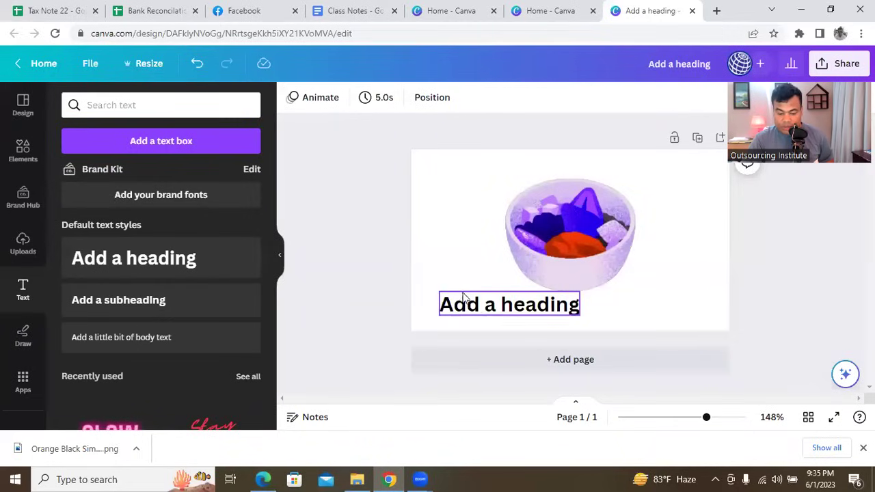
pyautogui.click(482, 308)
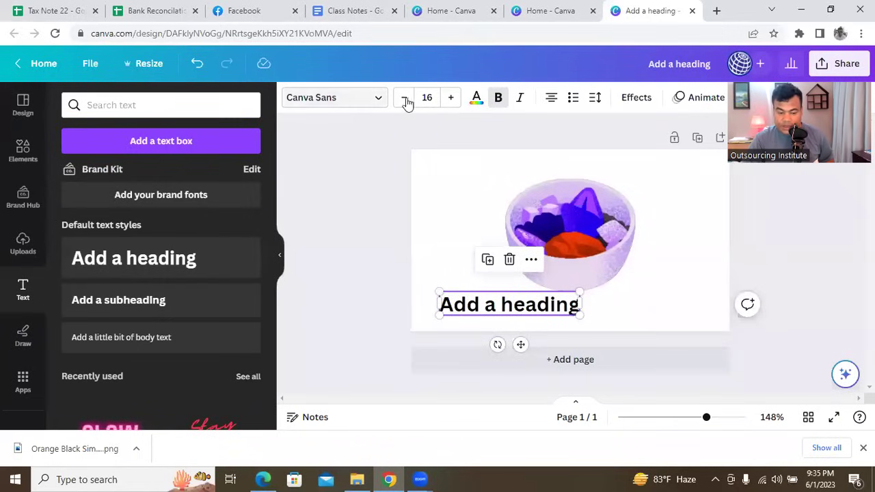
# Step: Shift the bowl graphic slightly up and to the right on the card, clear of the heading
pyautogui.click(592, 221)
pyautogui.moveTo(571, 230); pyautogui.dragTo(614, 219)
pyautogui.click(524, 250)
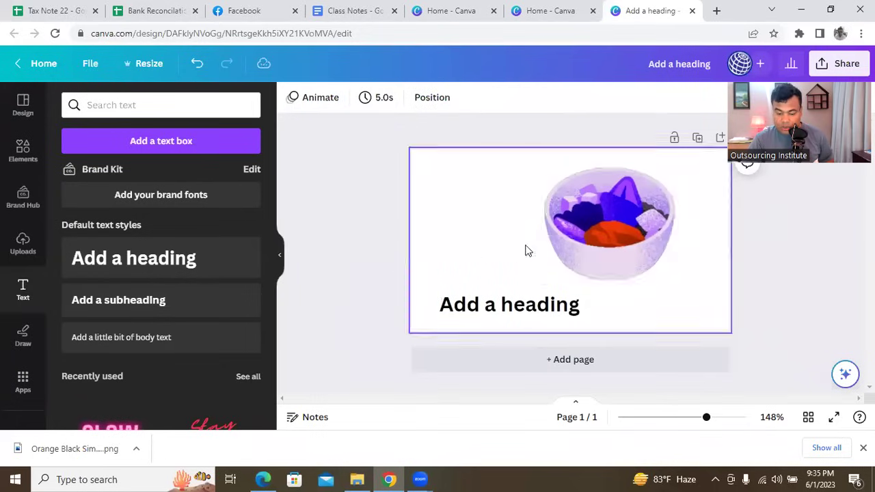
# Step: Compare the editing options offered for the bowl image with those for the heading text, ending with nothing selected
pyautogui.click(578, 228)
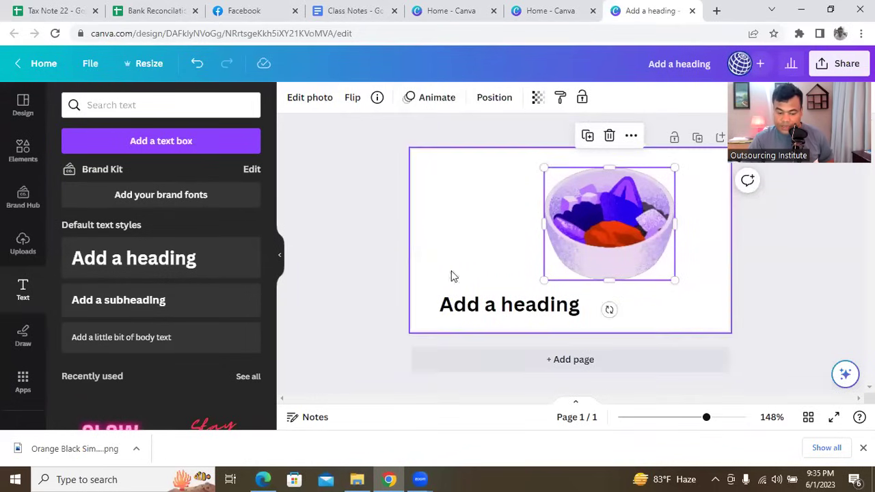
pyautogui.click(474, 309)
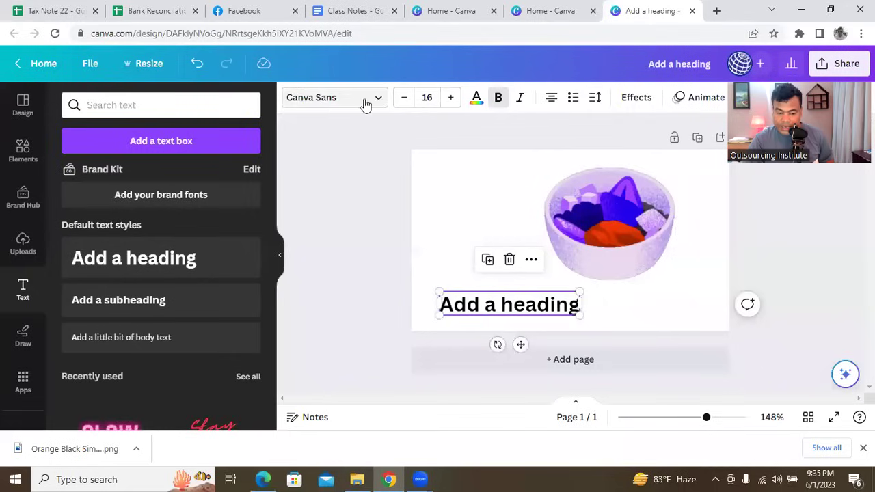
pyautogui.click(596, 219)
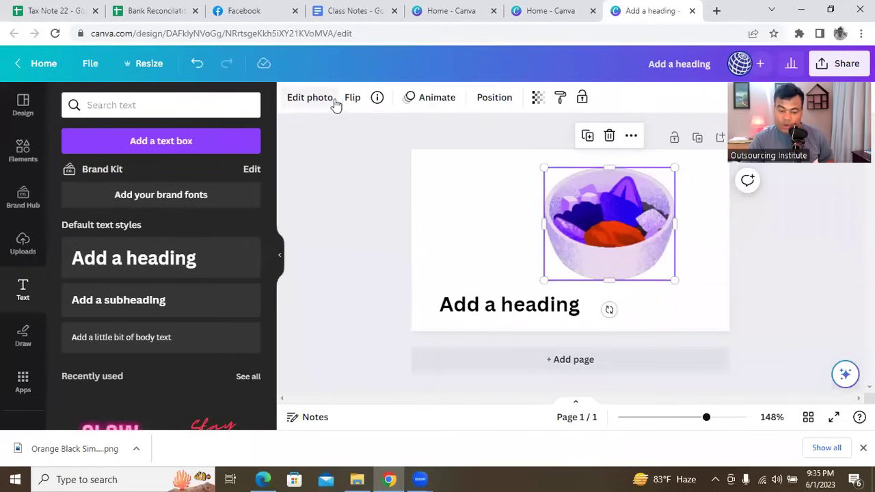
pyautogui.click(338, 252)
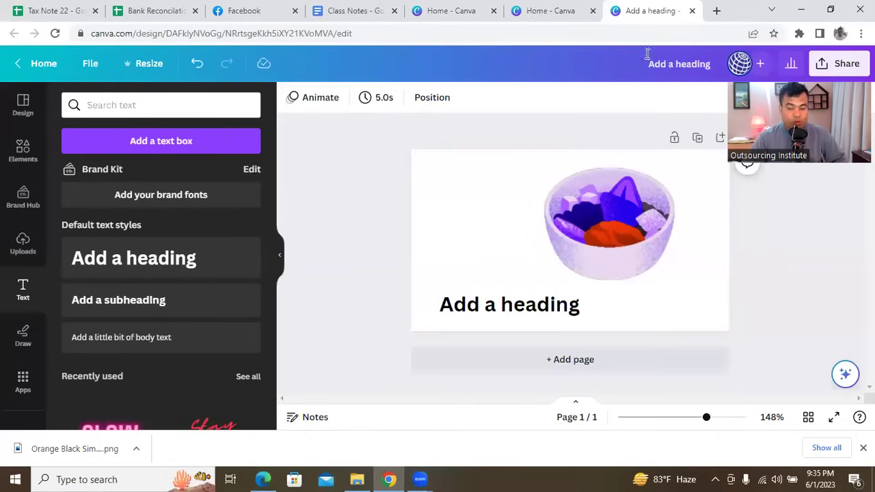
# Step: Close the card design and both Canva home pages in the browser
pyautogui.click(693, 11)
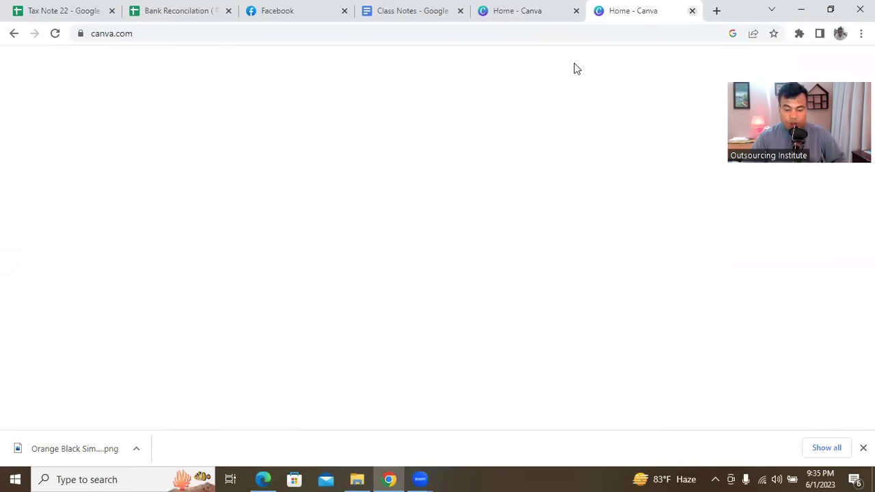
pyautogui.click(692, 12)
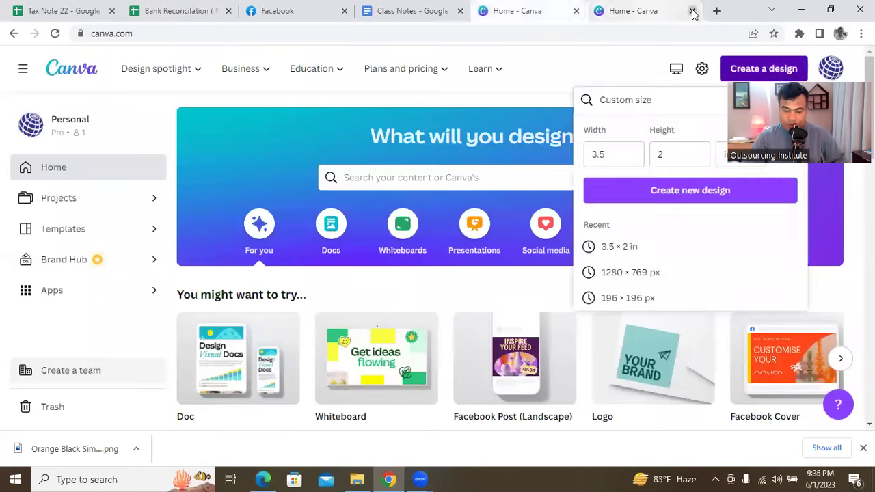
pyautogui.click(693, 12)
pyautogui.click(693, 12)
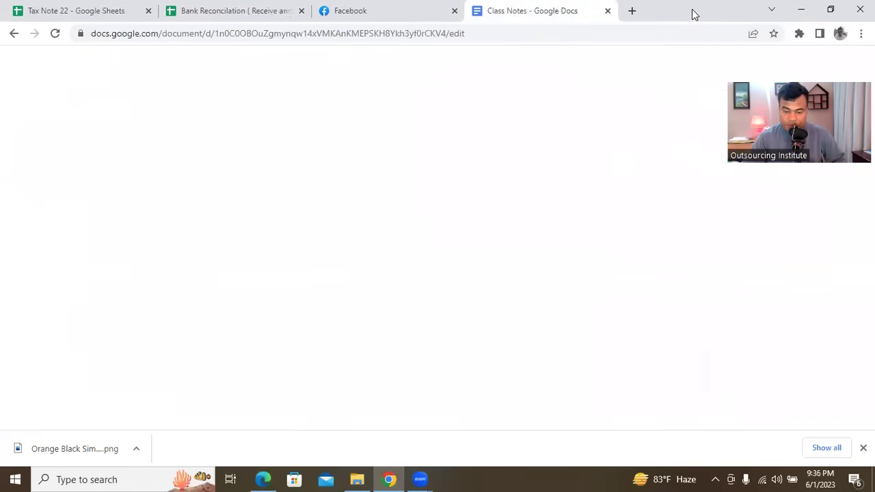
# Step: Open canva.com in a new browser tab
pyautogui.click(631, 11)
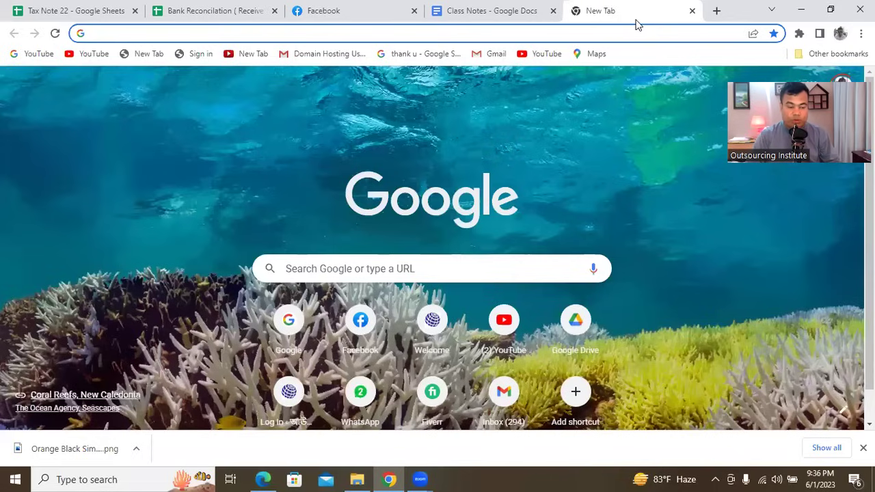
pyautogui.write('goo')
pyautogui.press('BackSpace')
pyautogui.press('BackSpace')
pyautogui.press('BackSpace')
pyautogui.press('BackSpace')
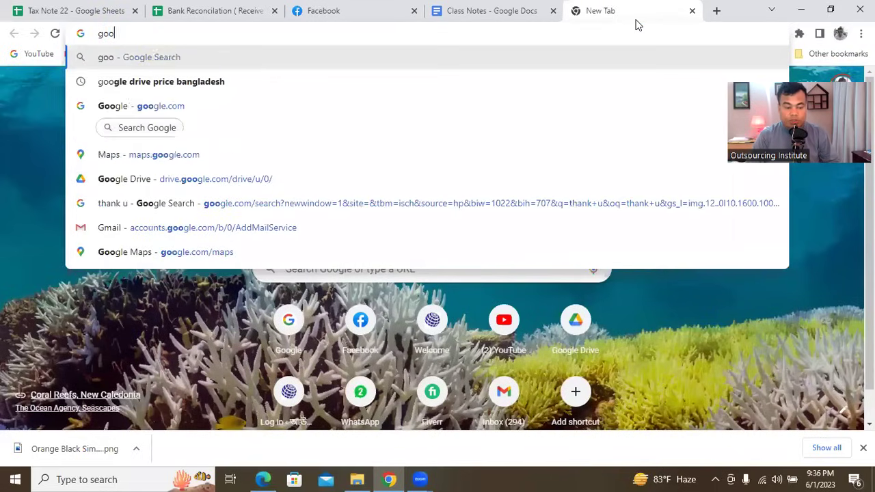
pyautogui.write('c')
pyautogui.press('Return')
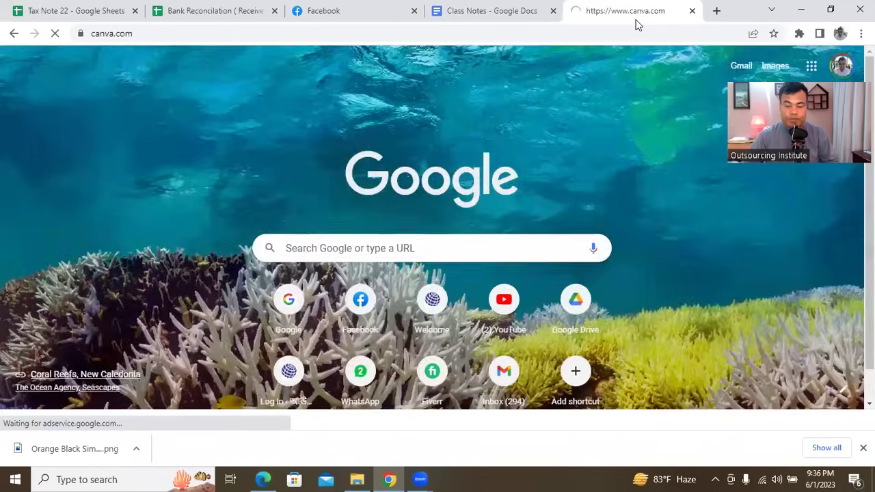